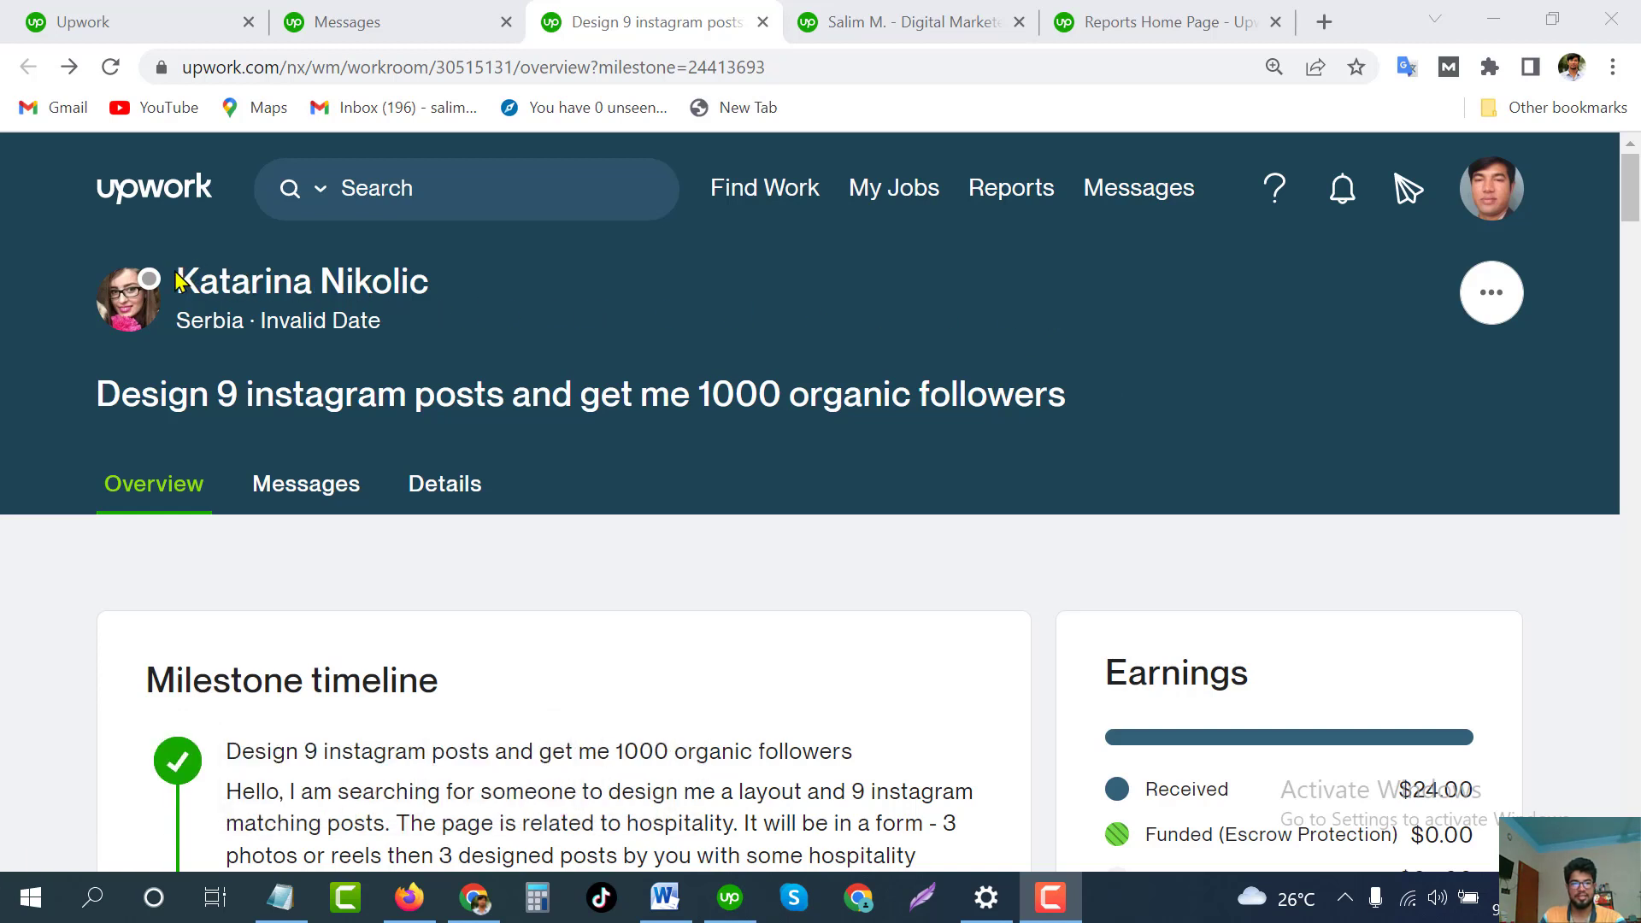
Review the client's name and country and the amount received on the Instagram posts contract page
drag(177, 282, 438, 288)
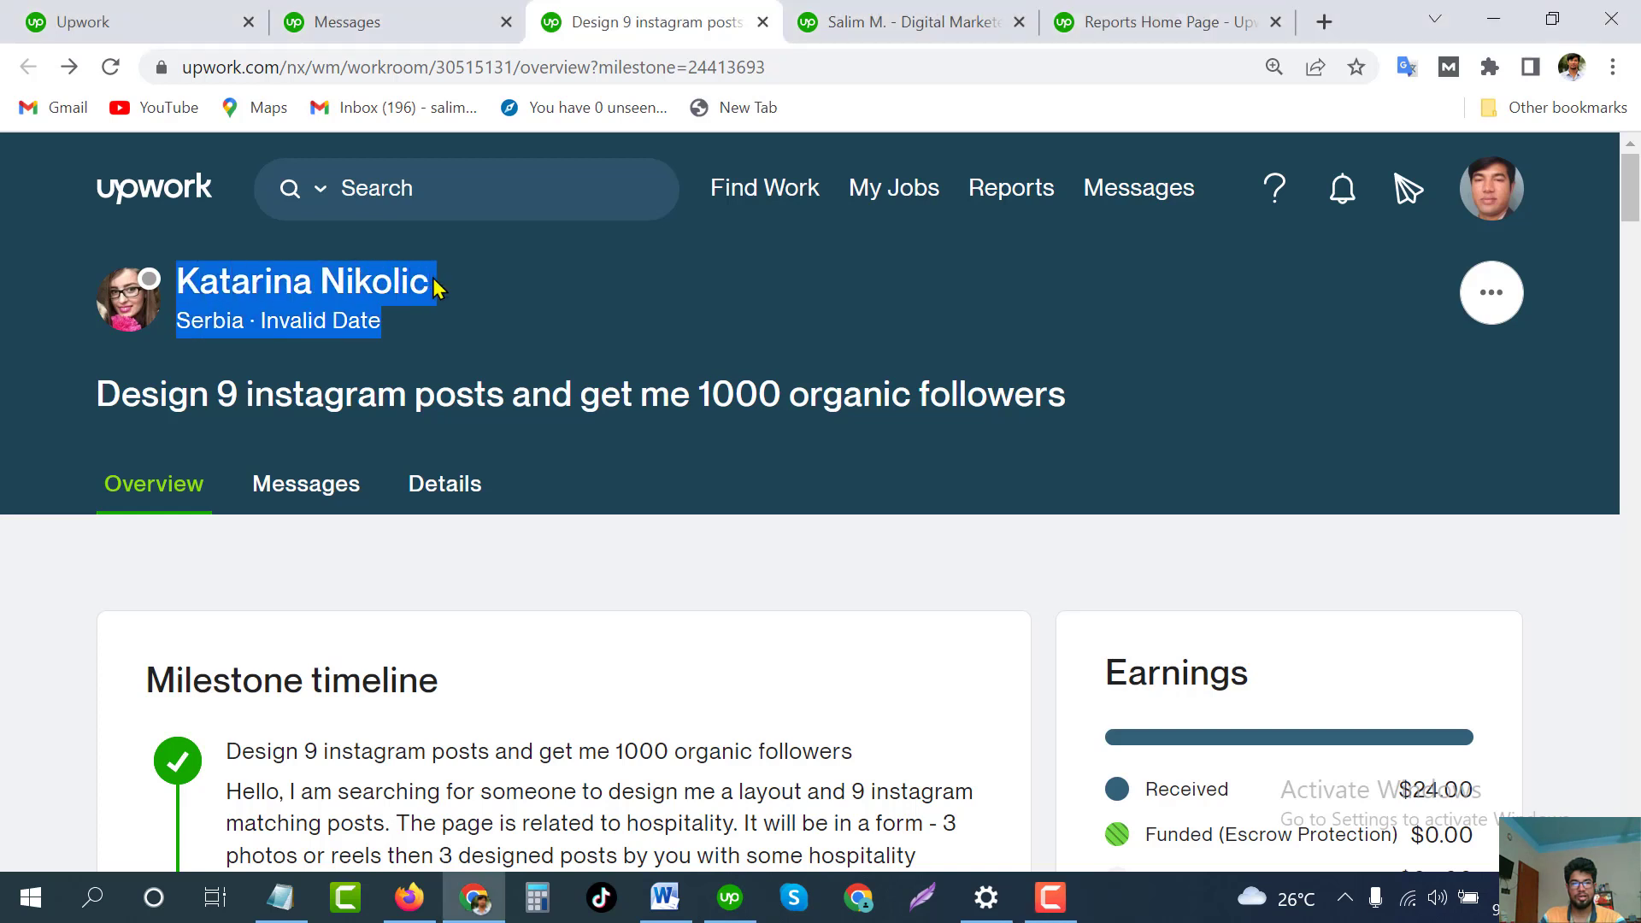
click(561, 287)
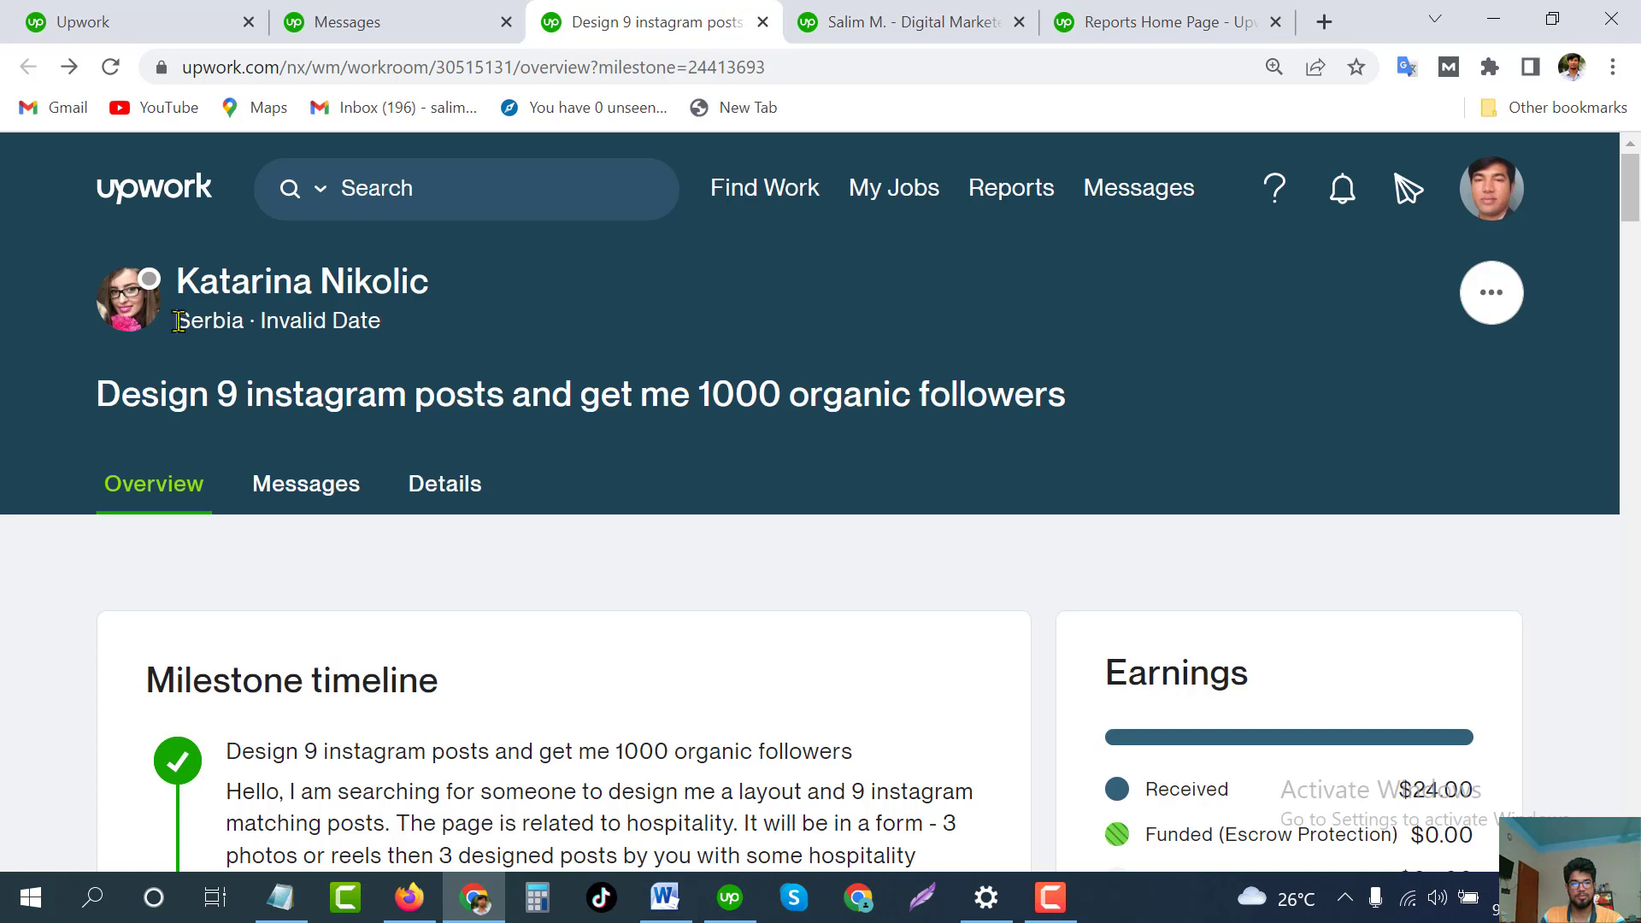
drag(178, 322, 246, 323)
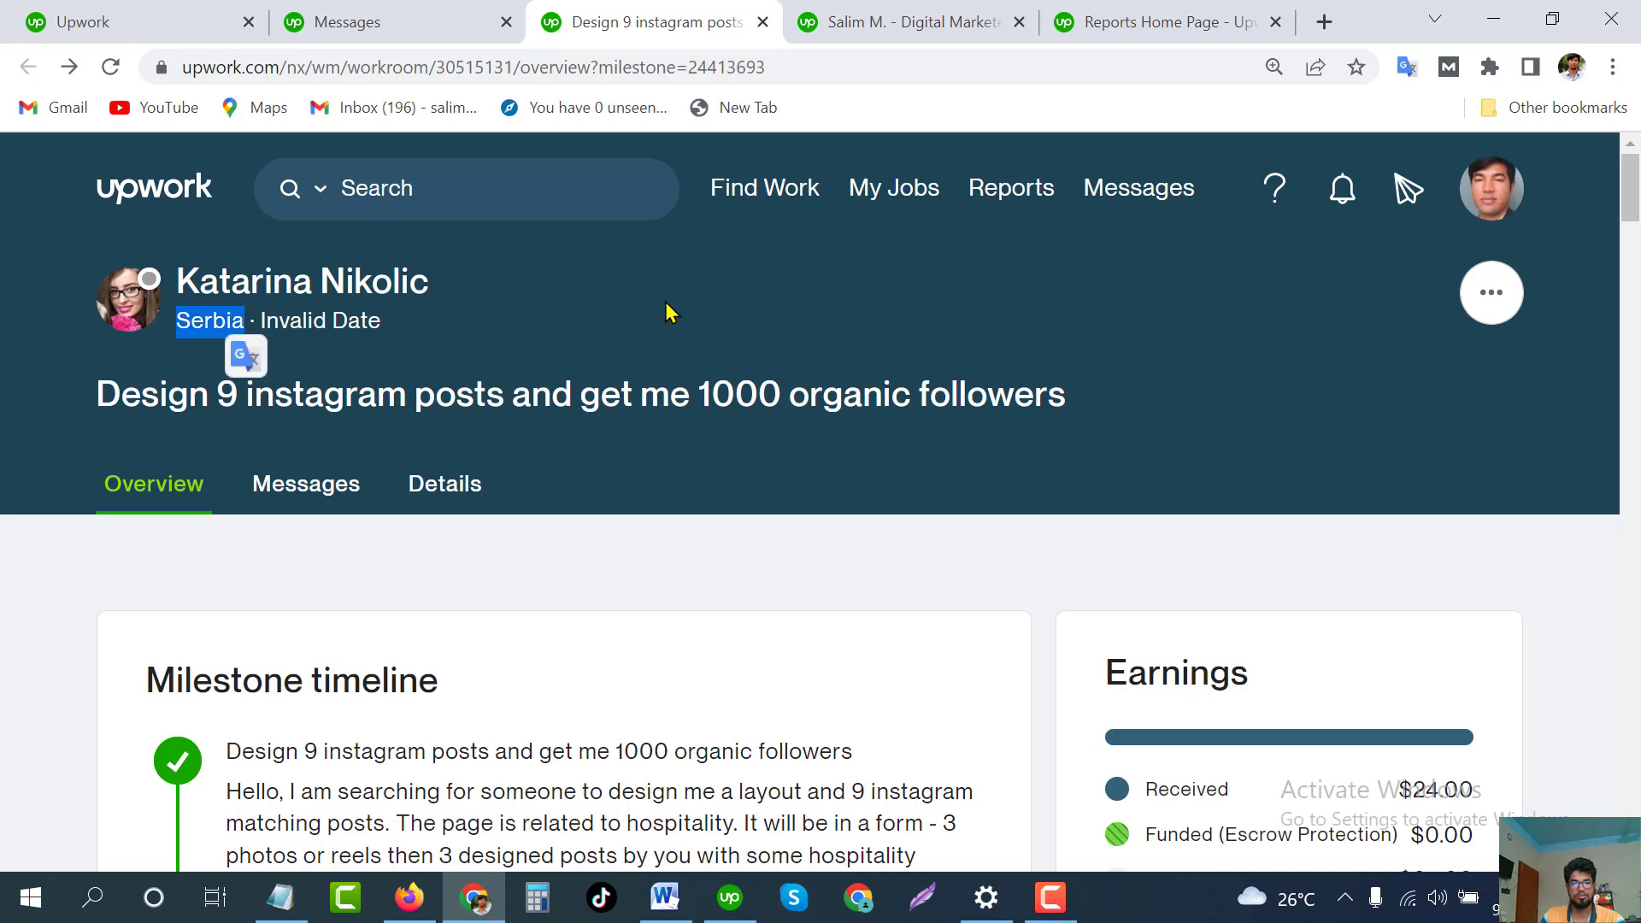
click(631, 287)
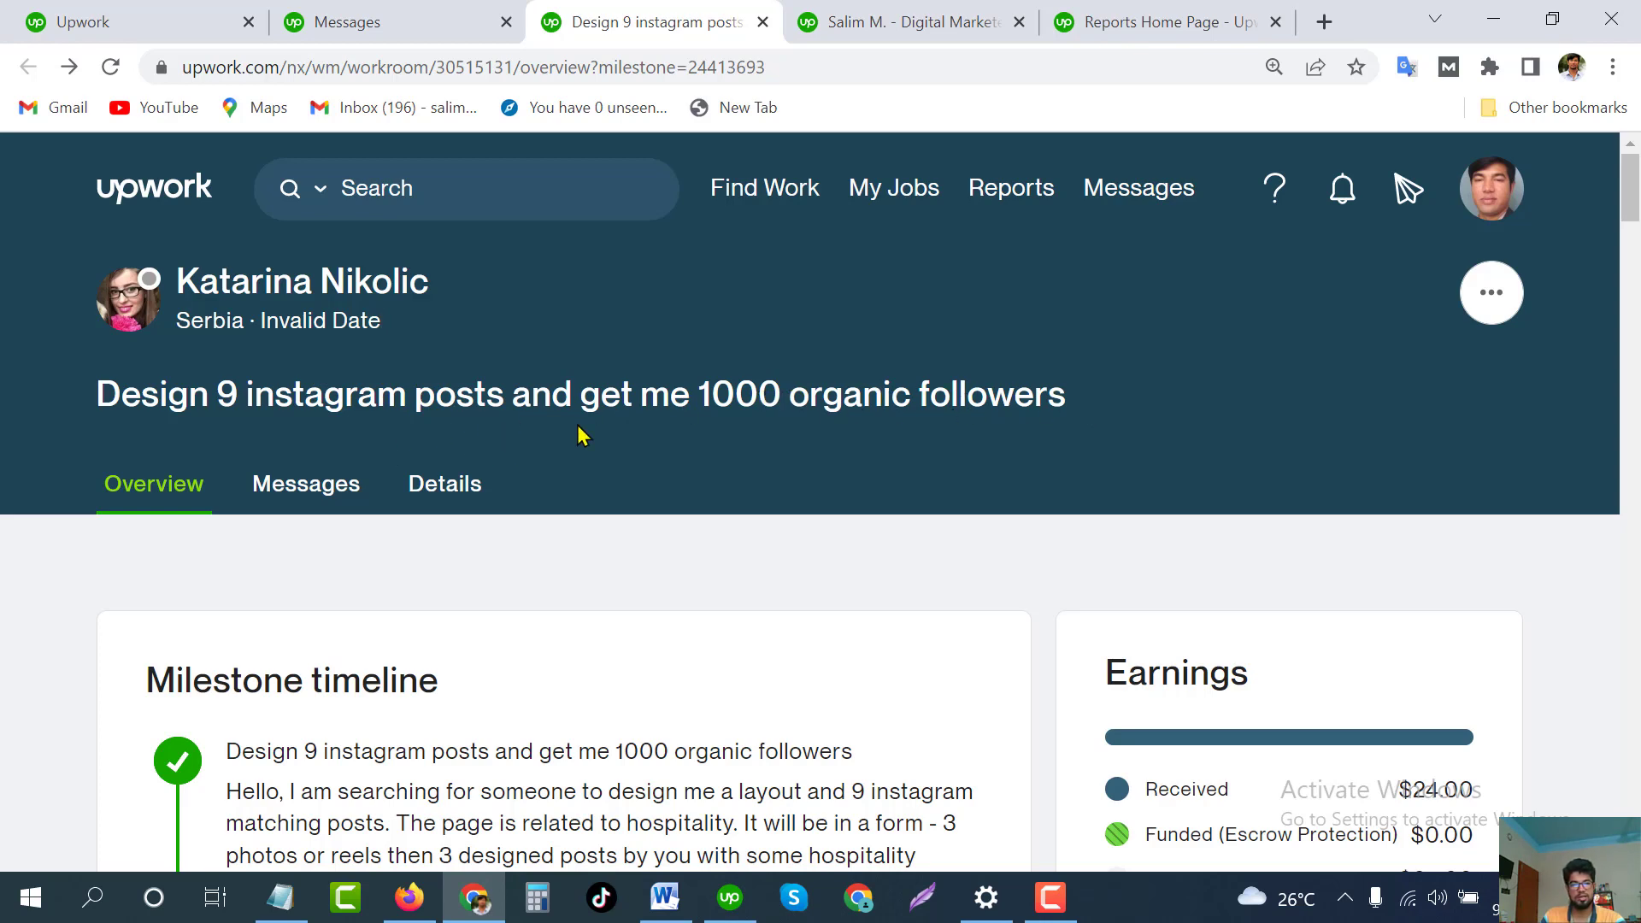
scroll(581, 436, down, 1)
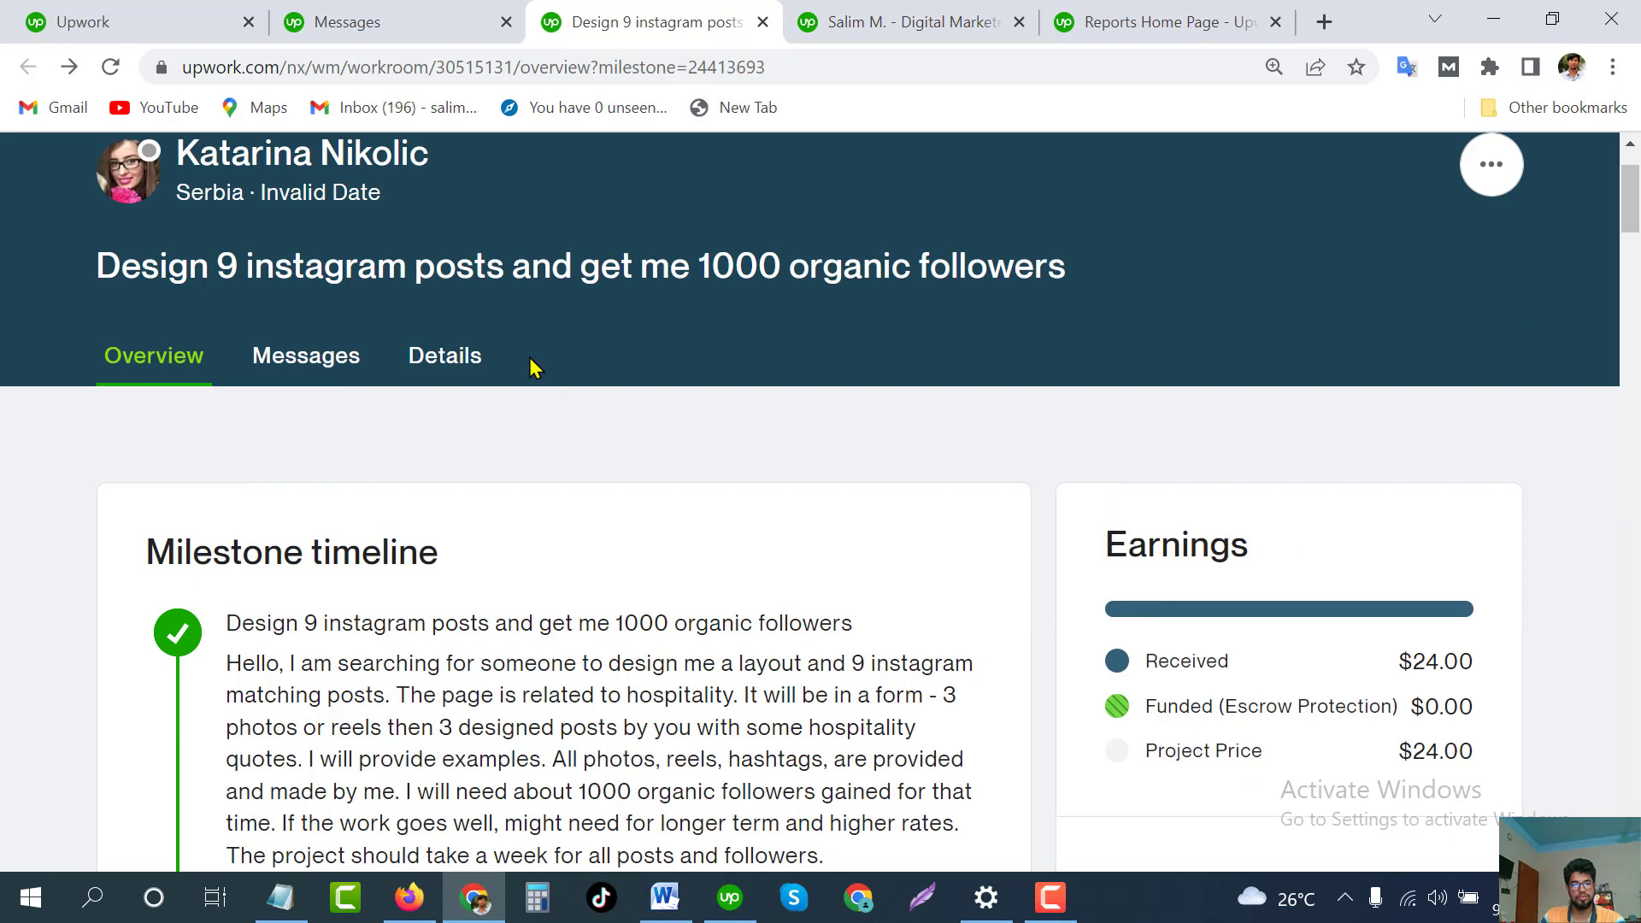
scroll(619, 366, up, 1)
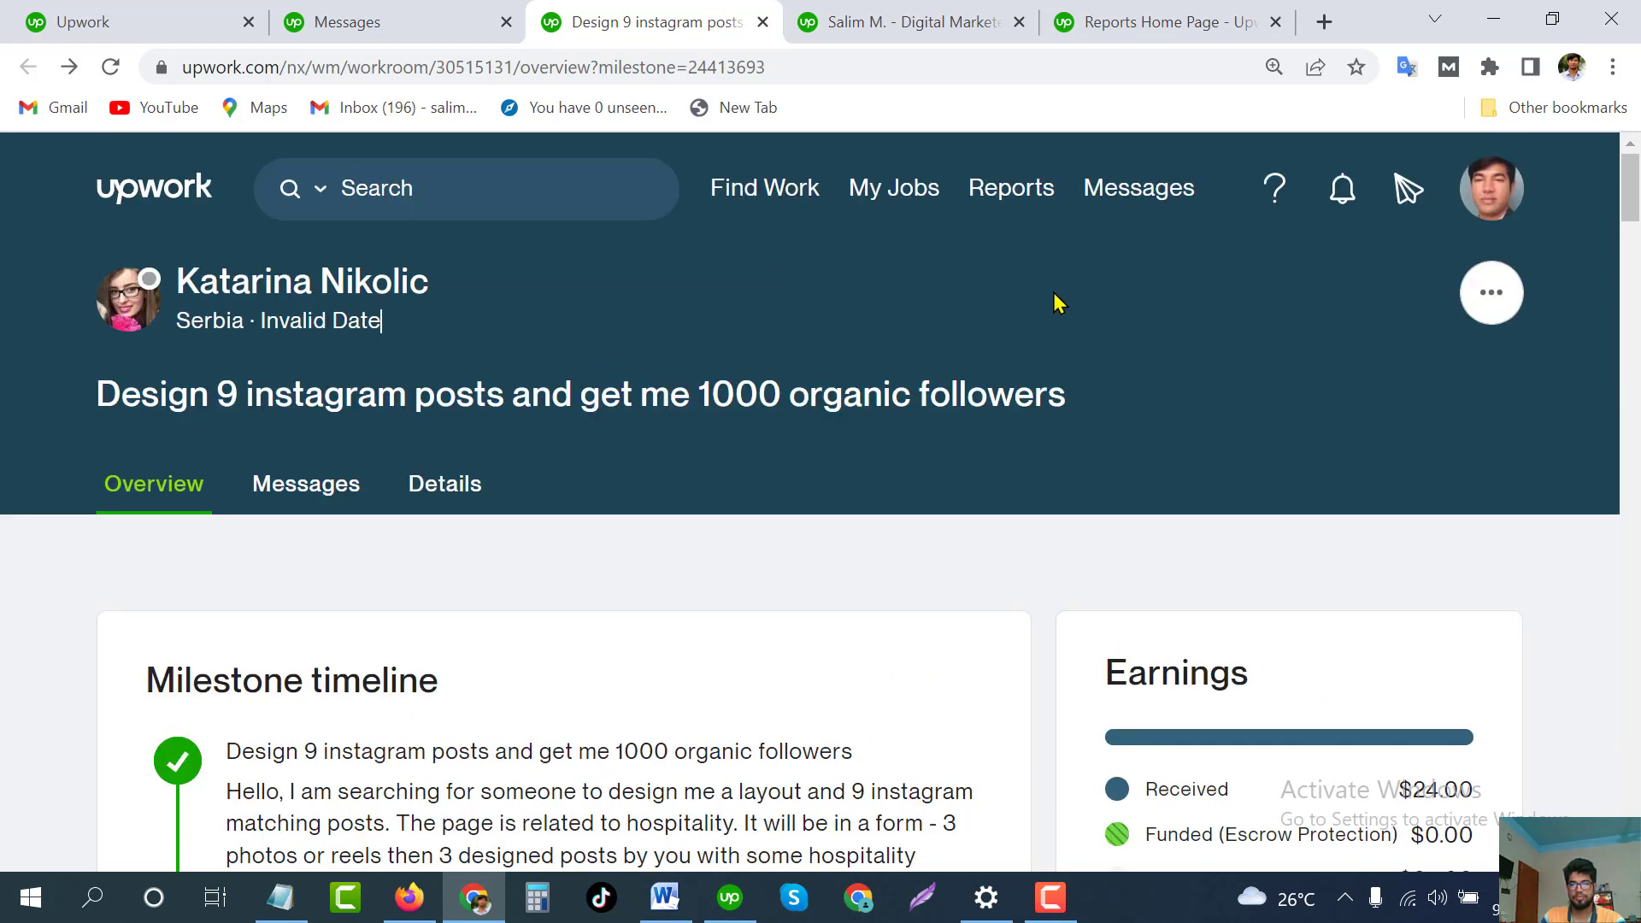
scroll(859, 393, down, 2)
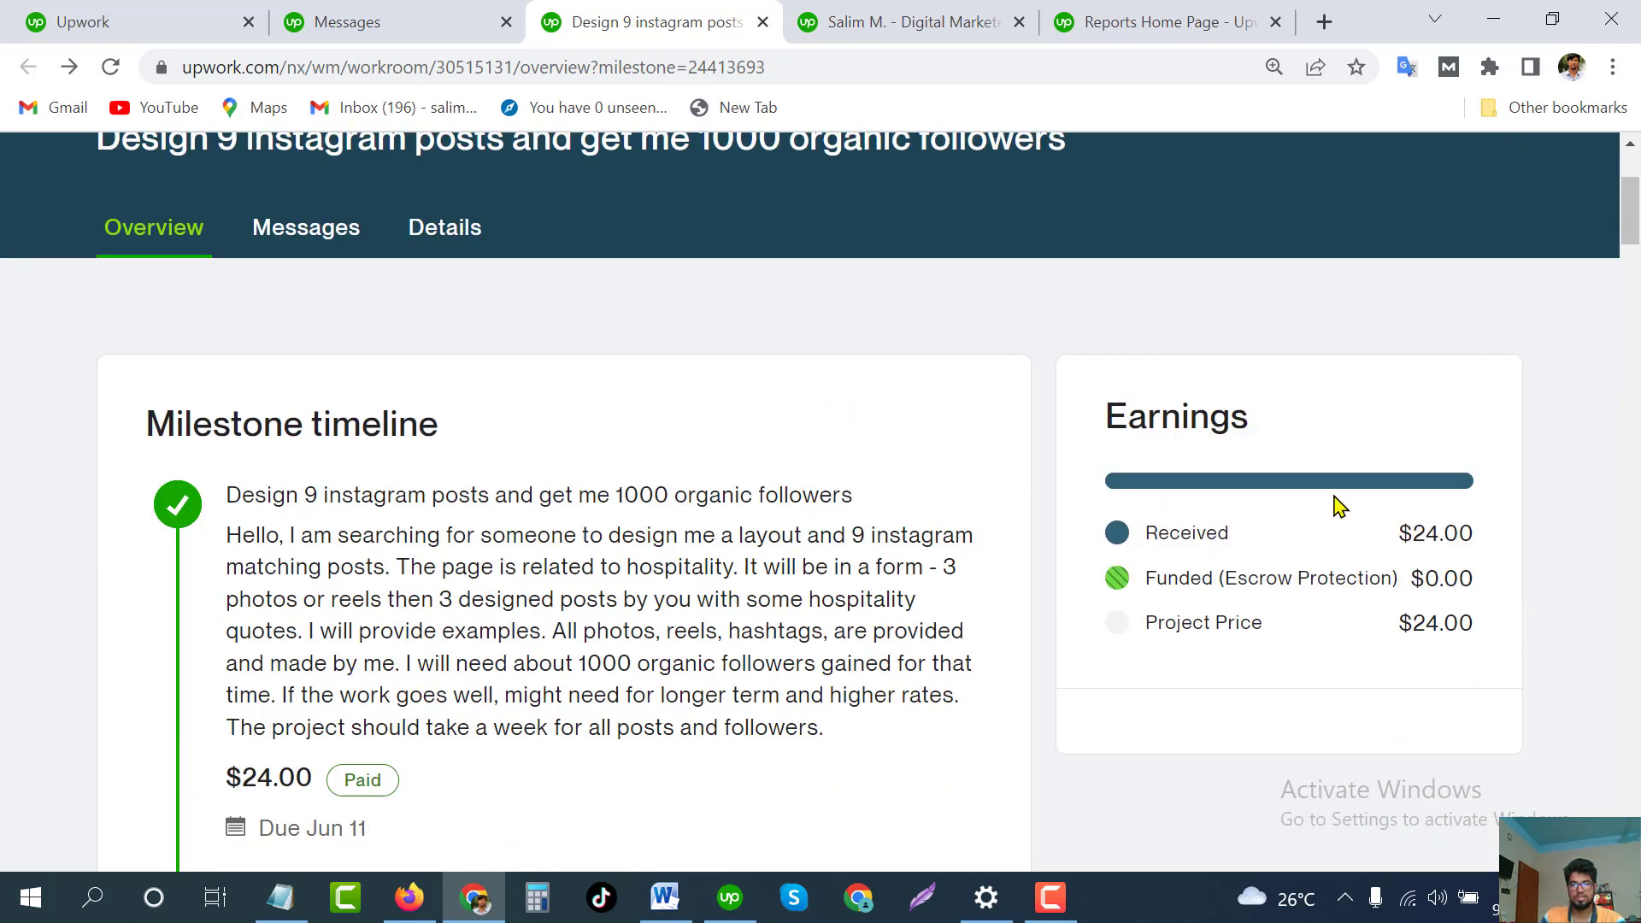
drag(1491, 542, 1385, 549)
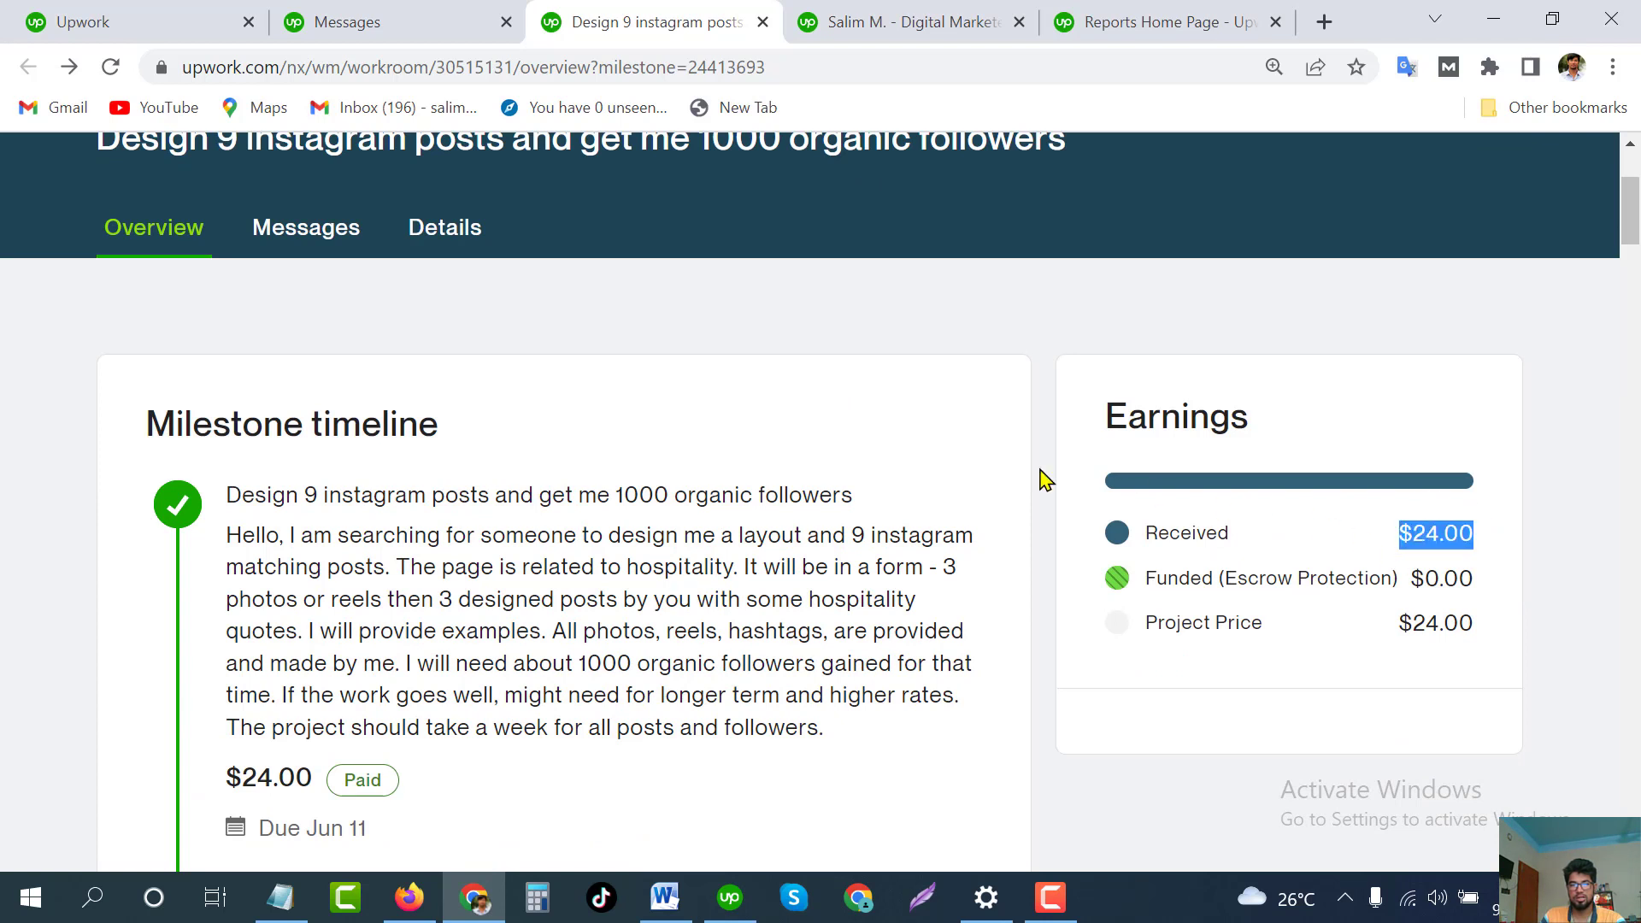
click(777, 348)
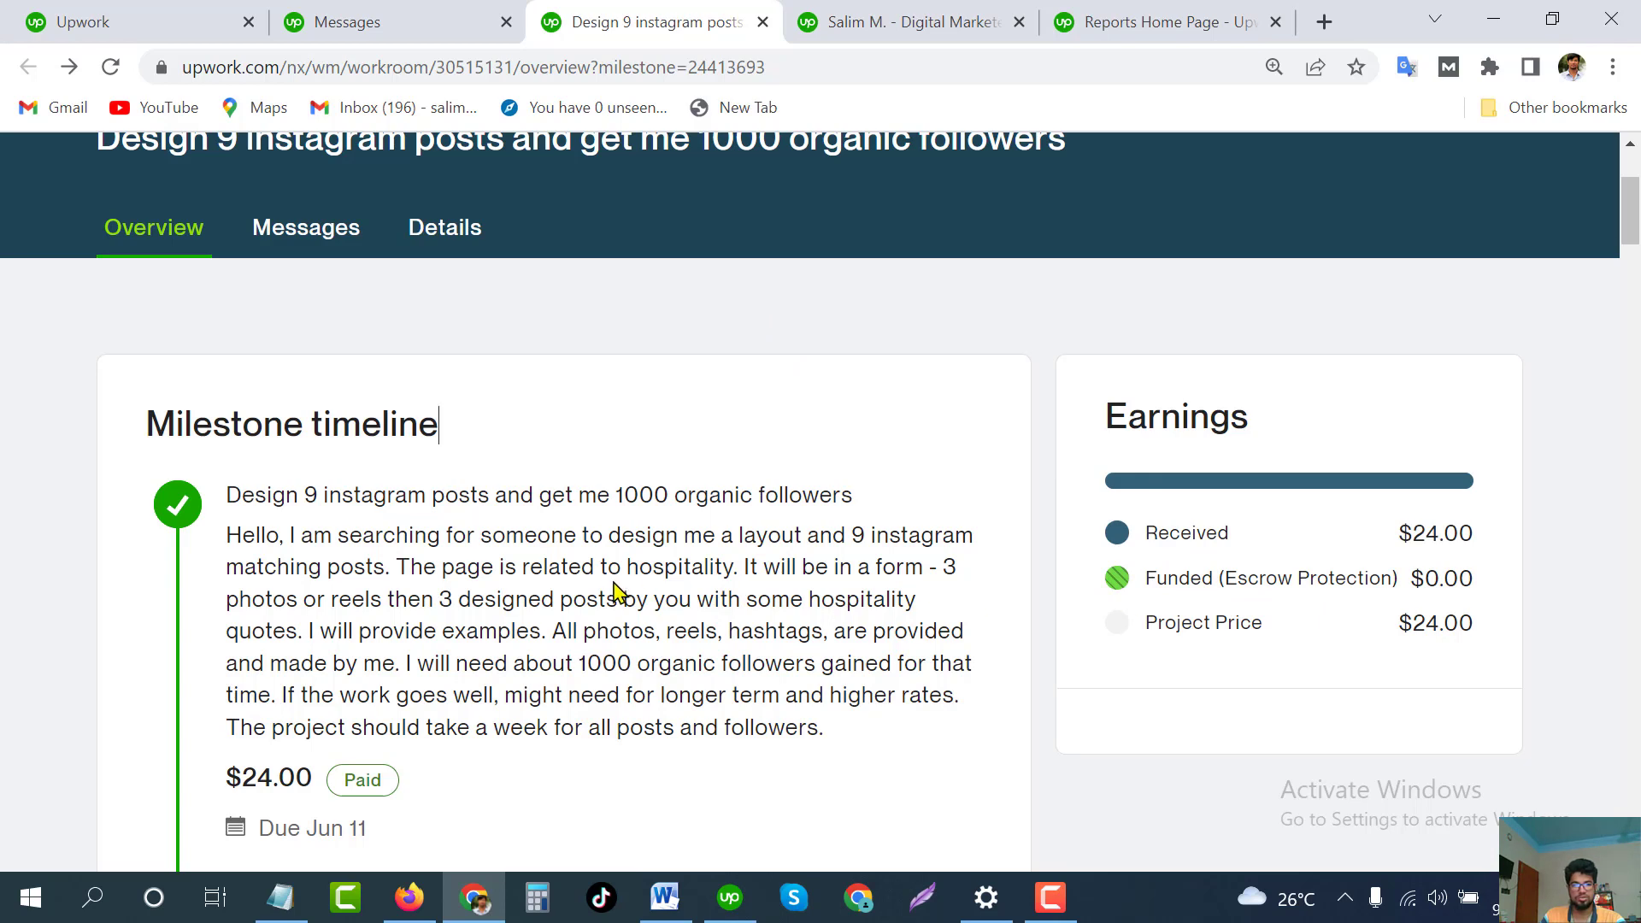
Read the contract title and the milestone description, payment and due date for the Instagram posts job
scroll(512, 551, down, 1)
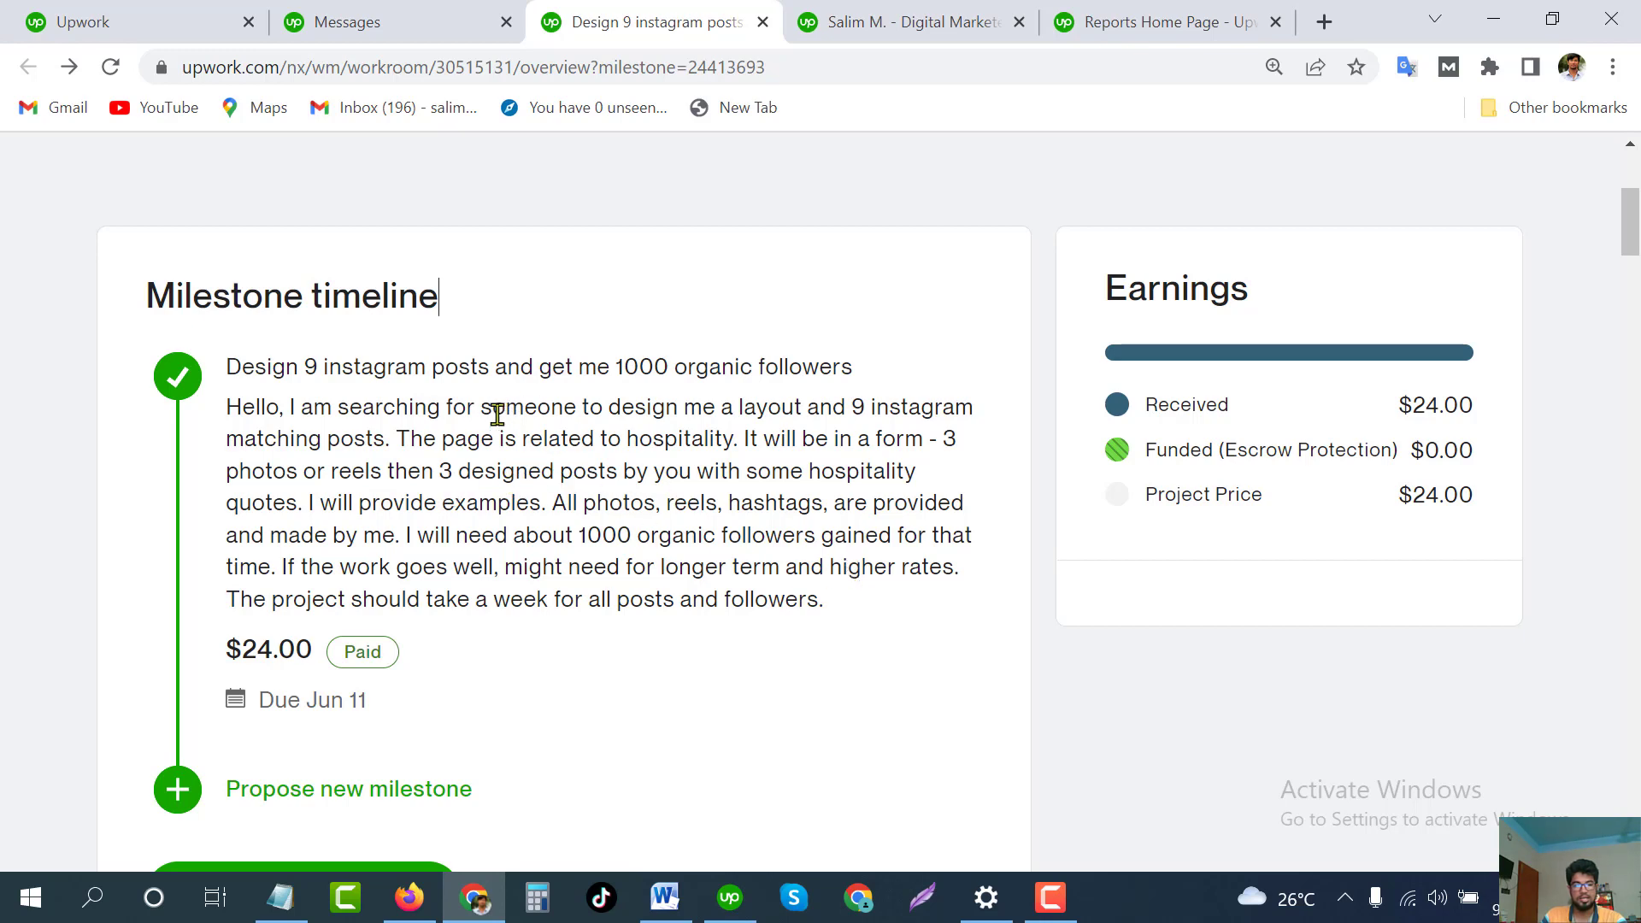
scroll(560, 397, up, 5)
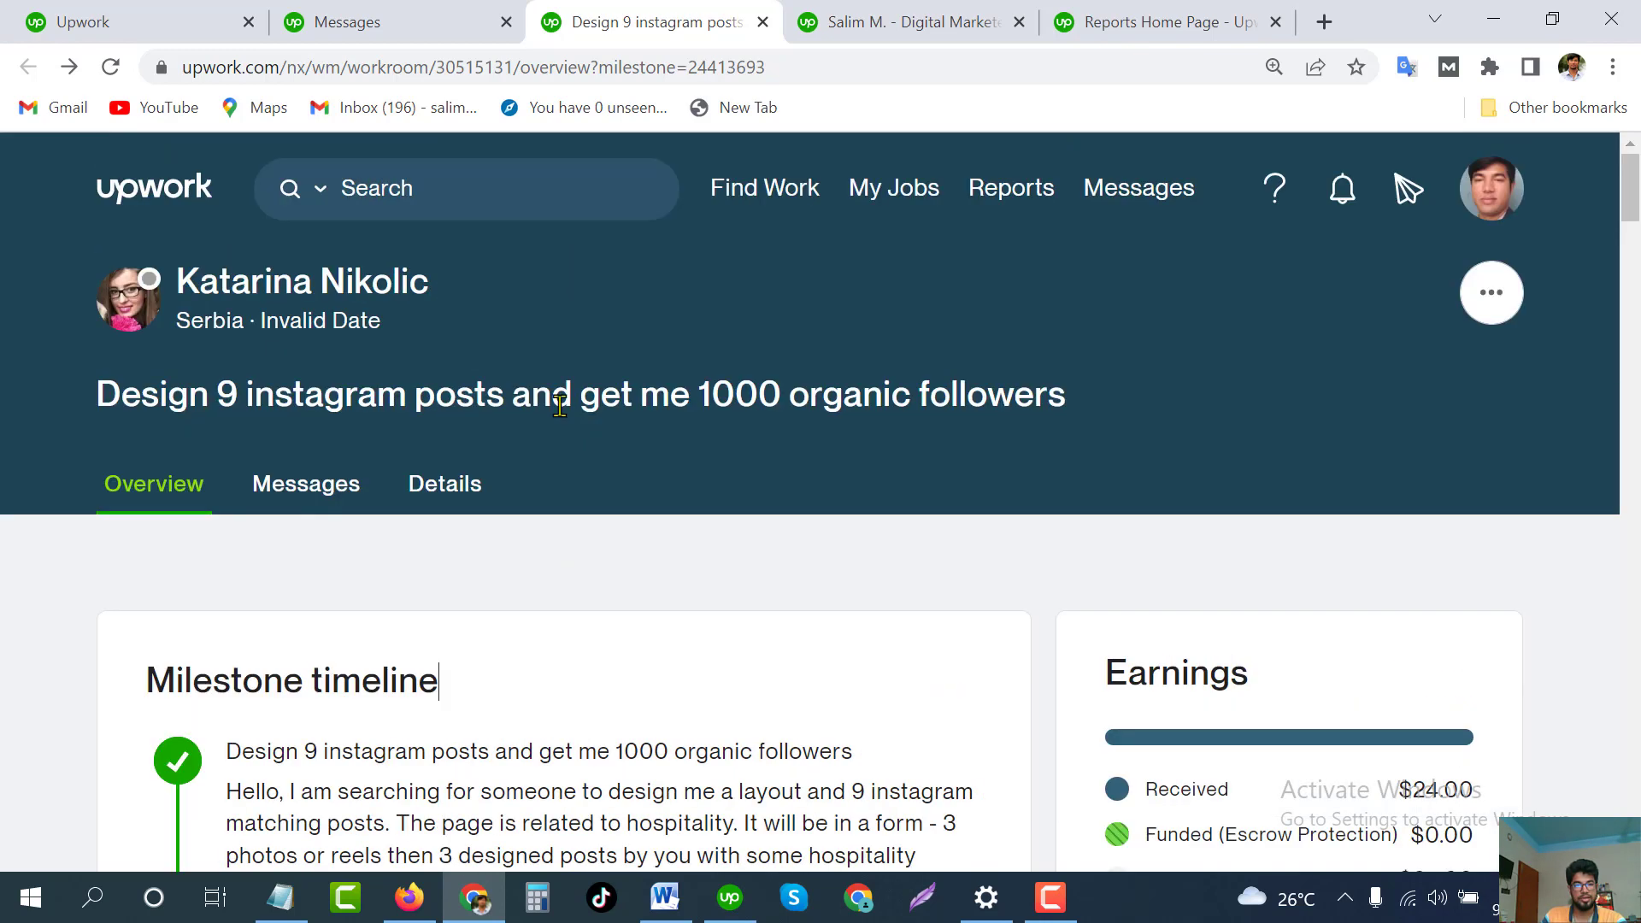
drag(103, 395, 1139, 386)
click(1083, 453)
scroll(476, 503, down, 4)
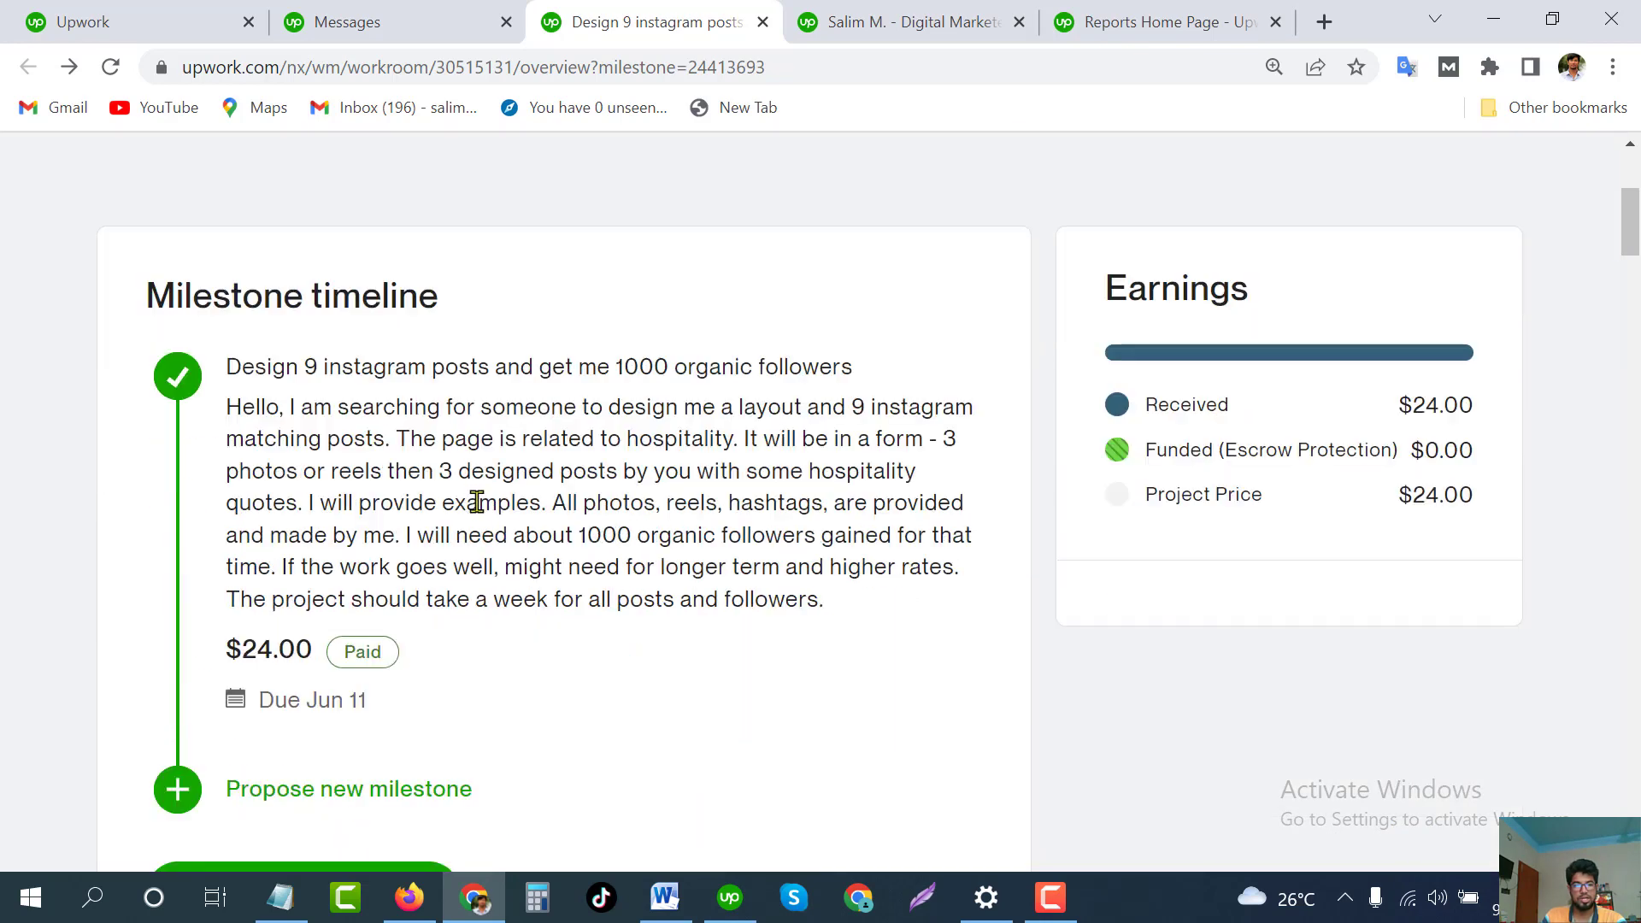
scroll(468, 502, down, 1)
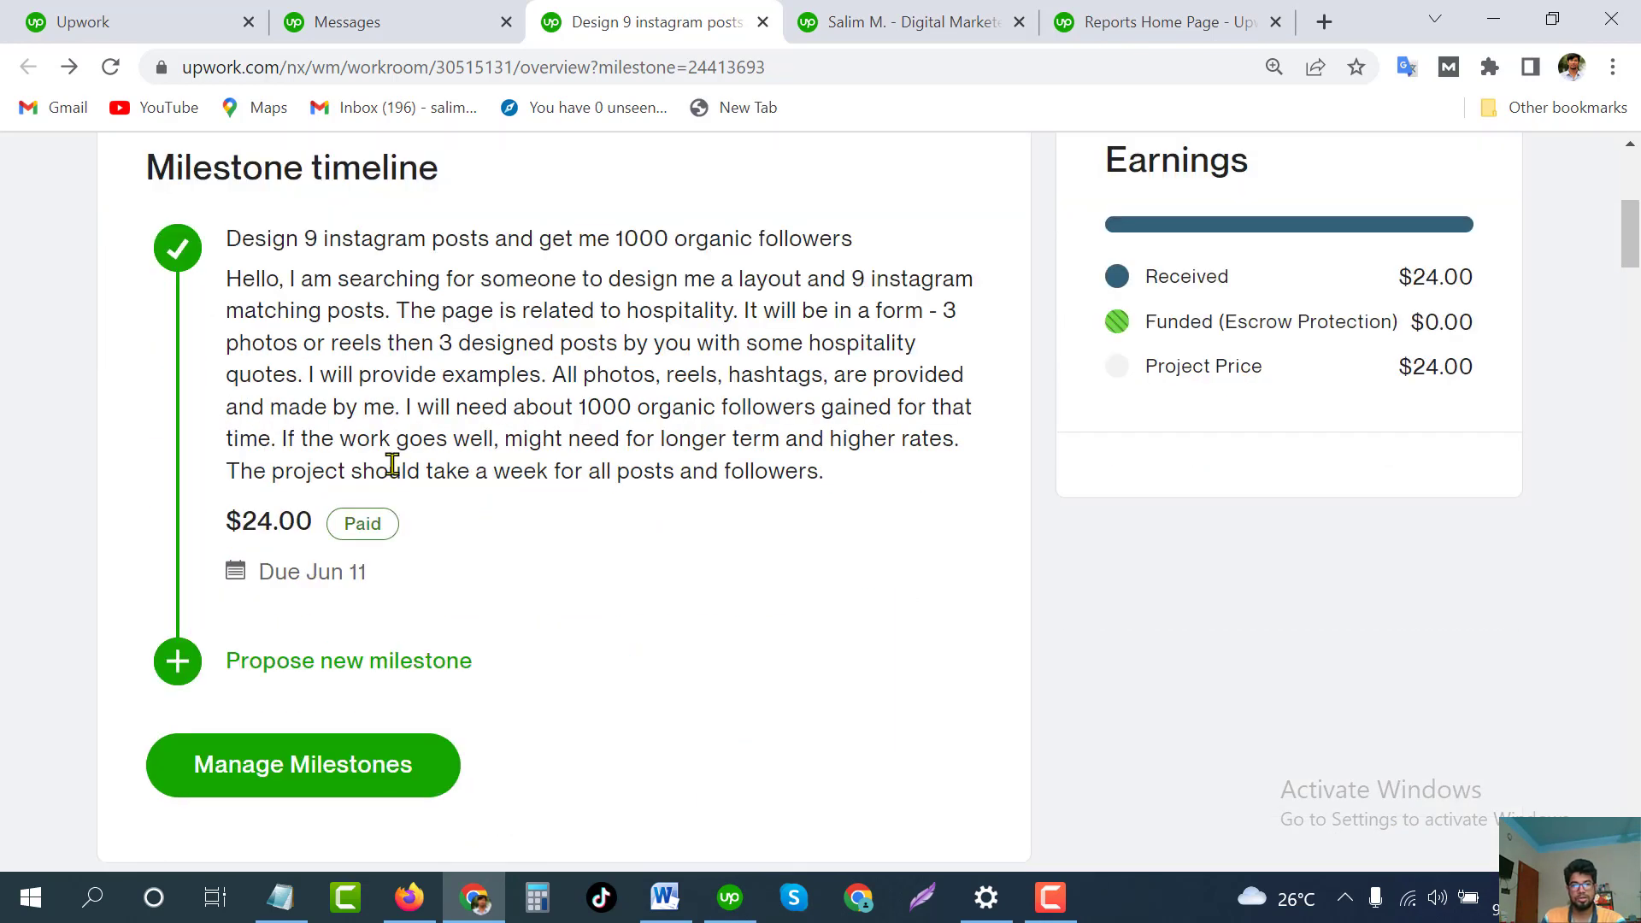
scroll(499, 443, down, 1)
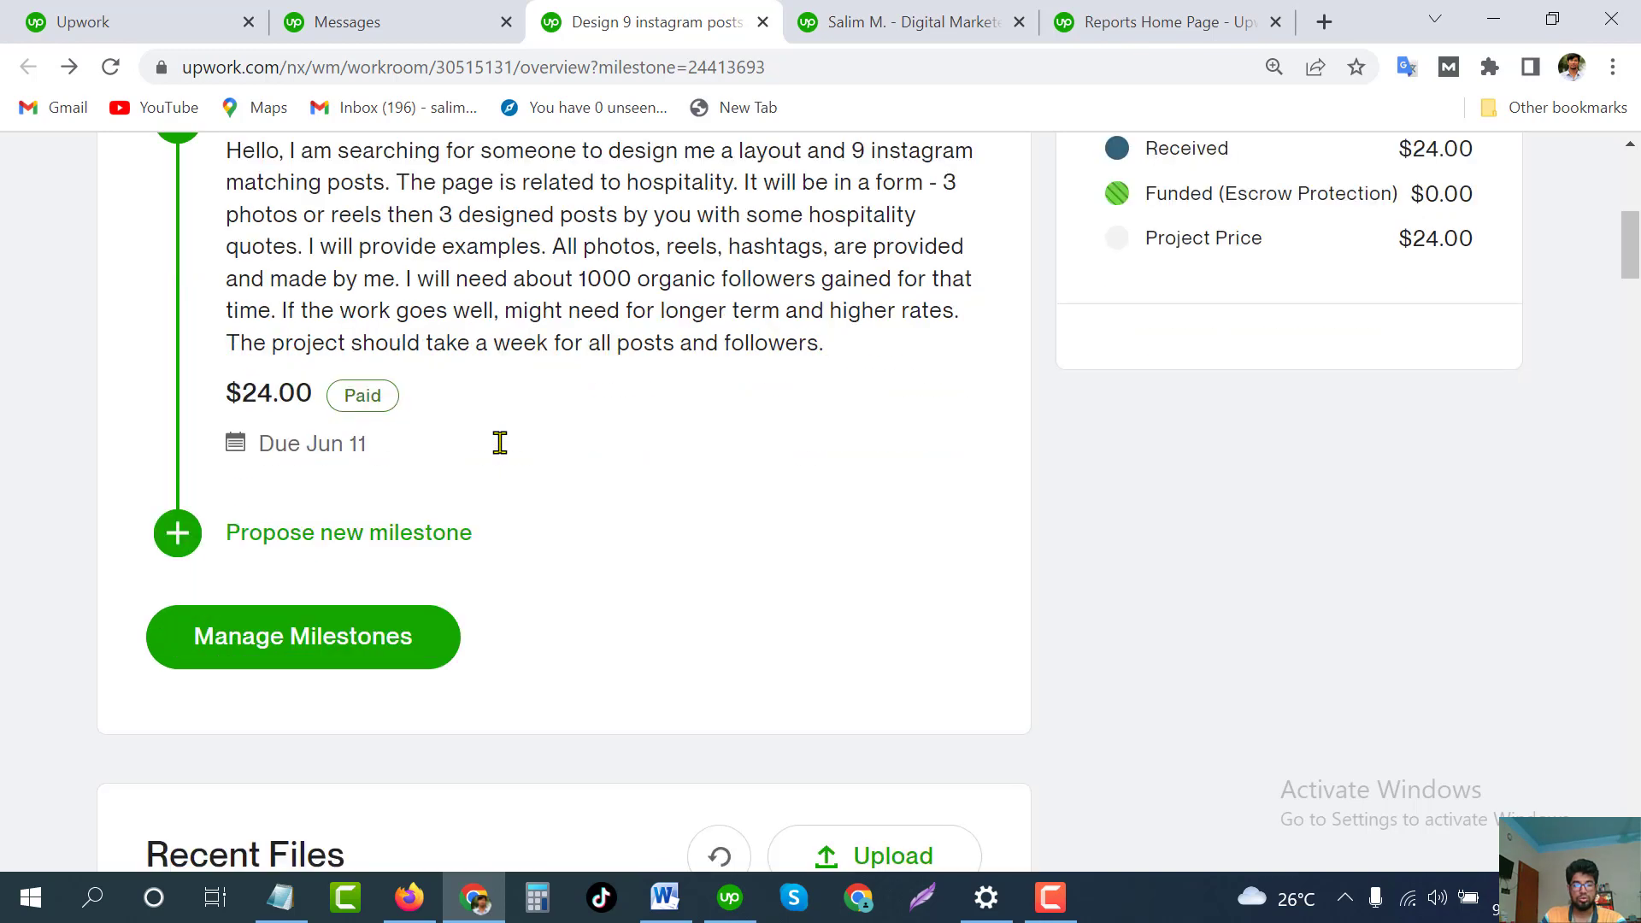
scroll(561, 505, up, 2)
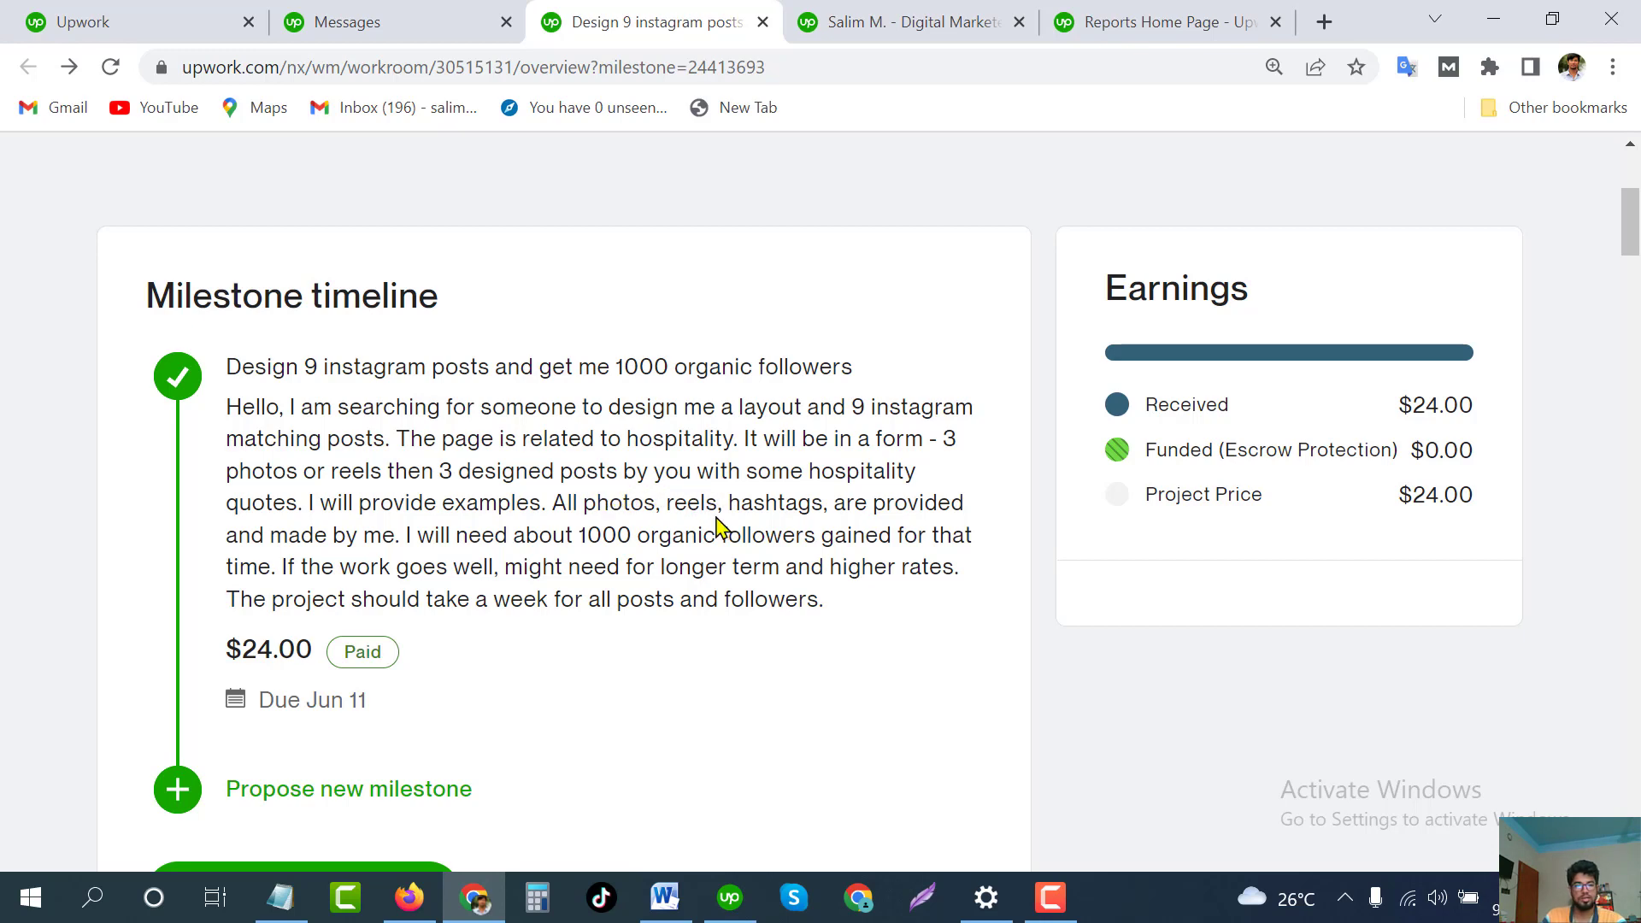
scroll(598, 528, down, 4)
scroll(598, 528, up, 3)
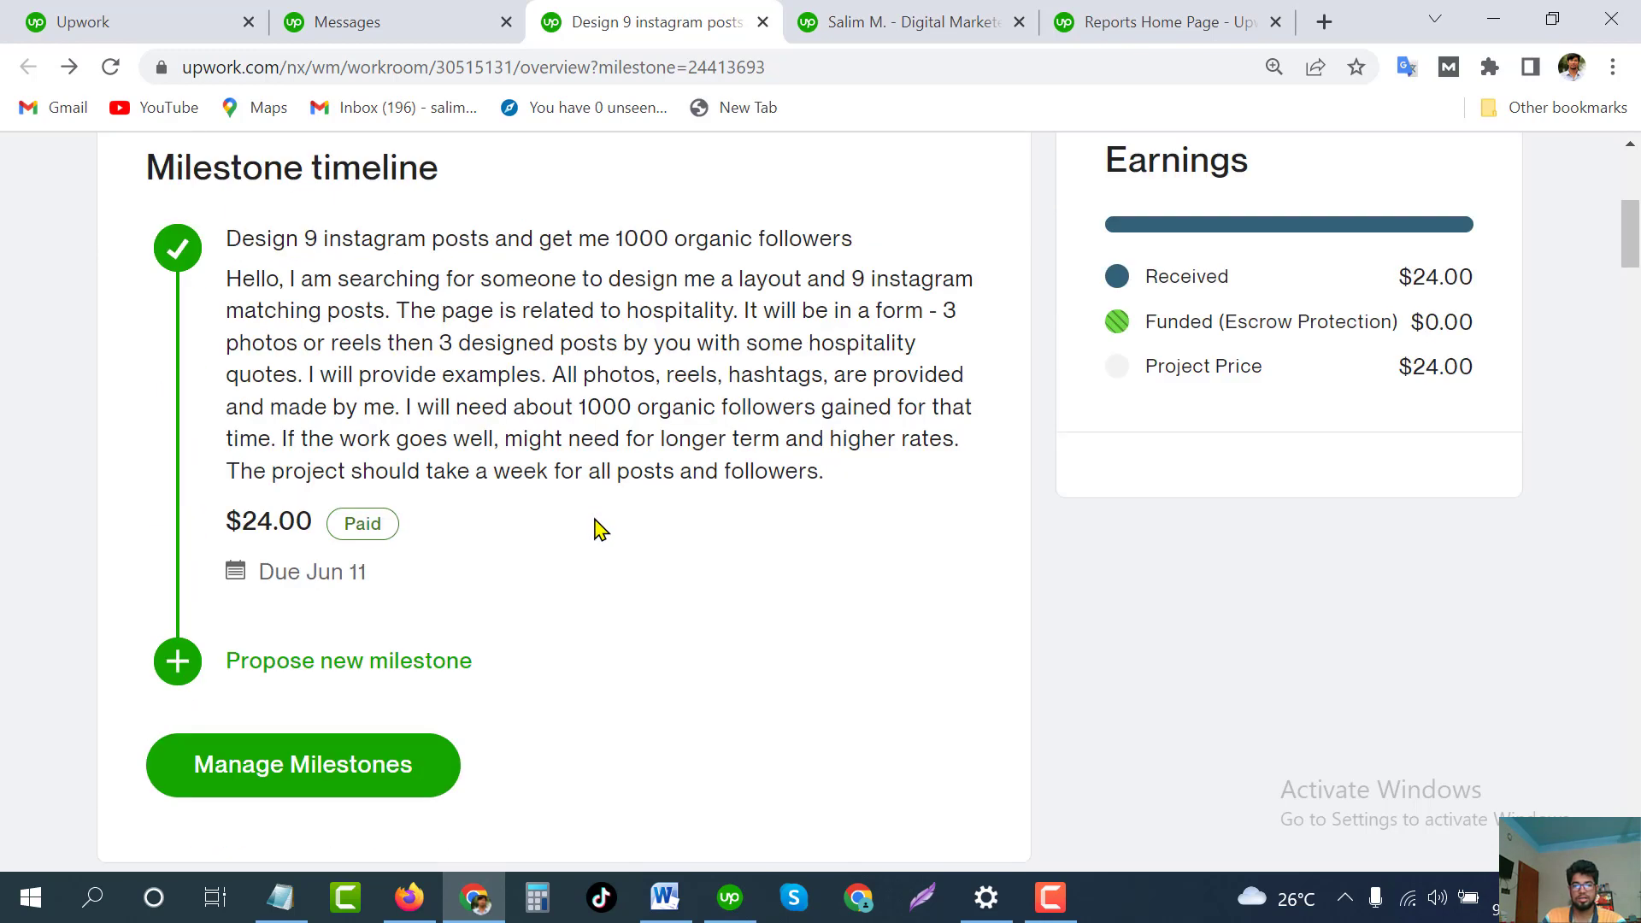
scroll(679, 436, up, 6)
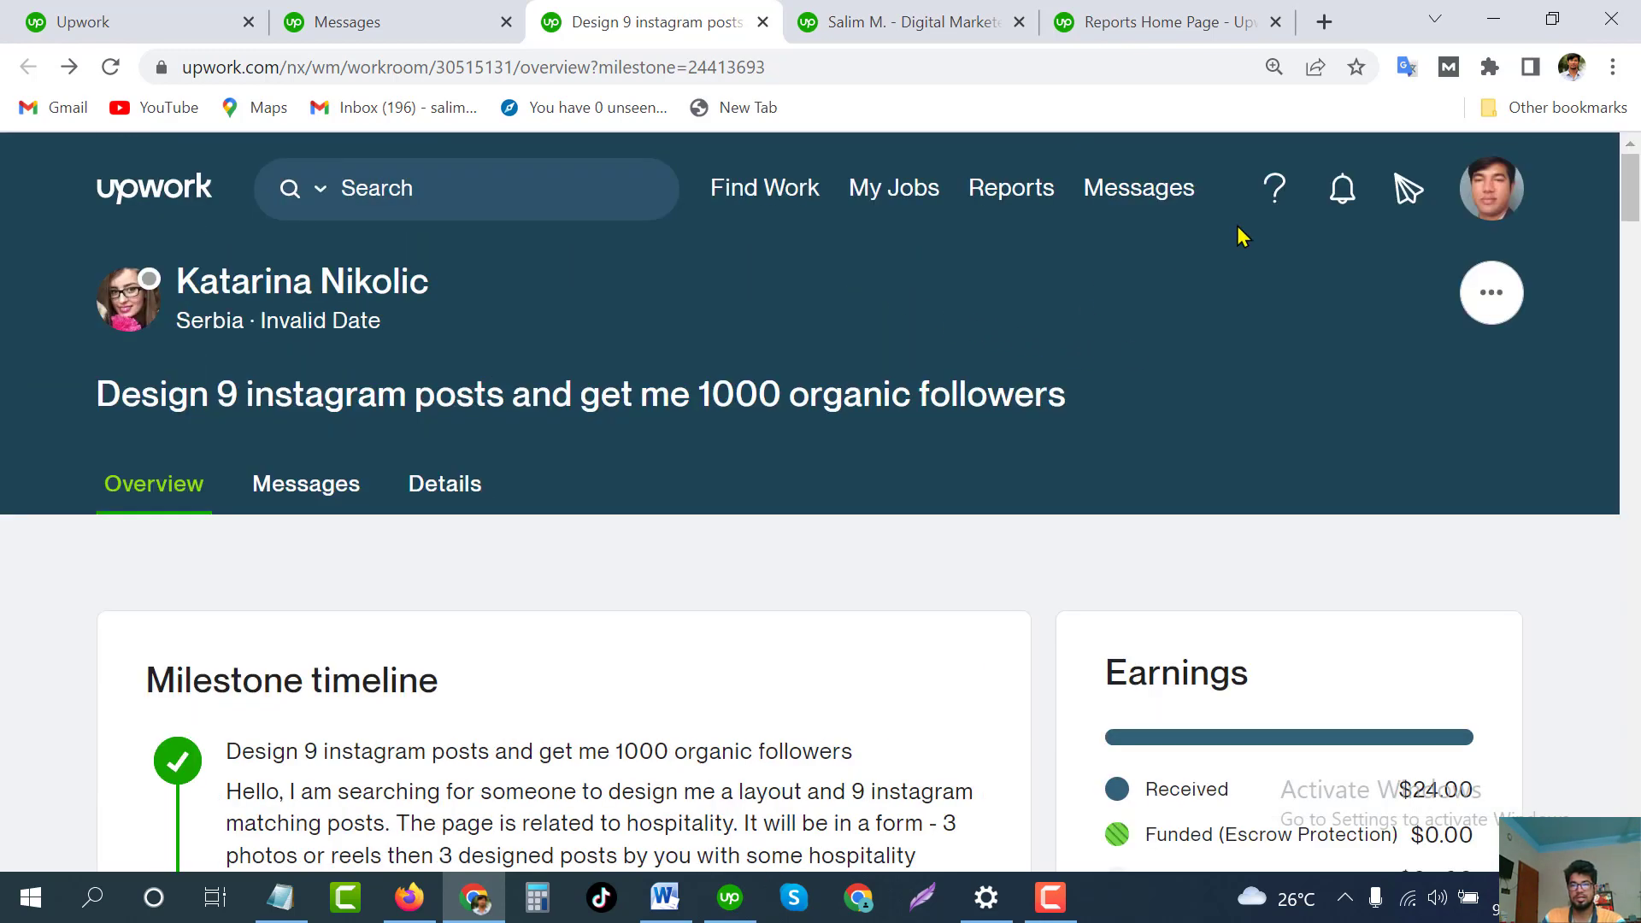
Search Google for "canva login" in a new browser tab and open the Canva website
click(1324, 22)
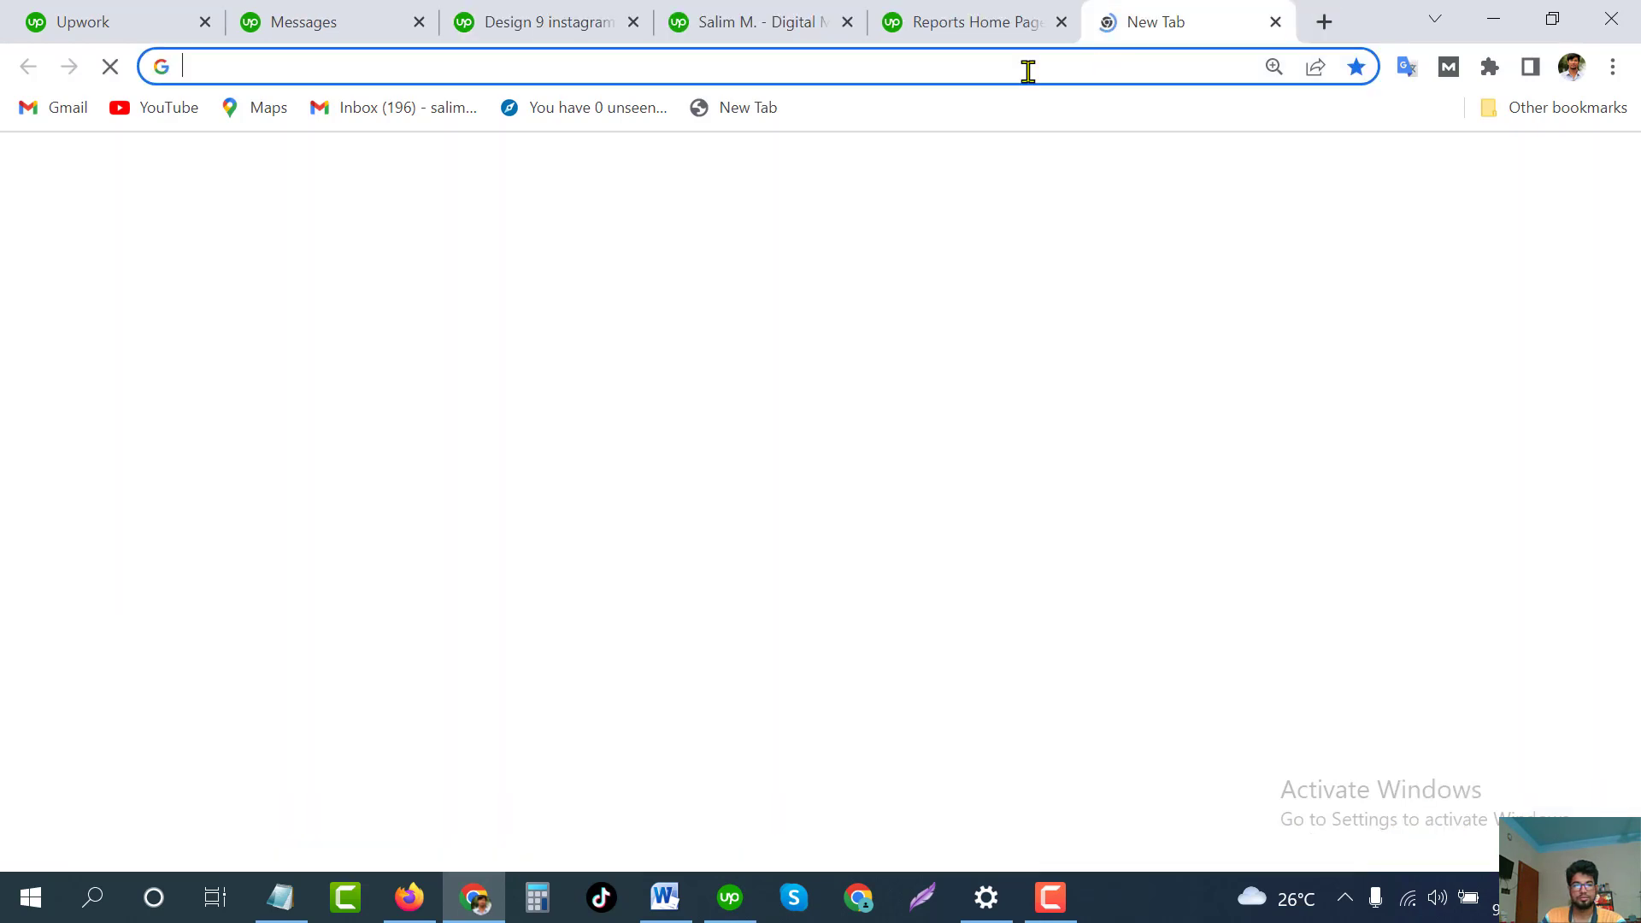
click(326, 61)
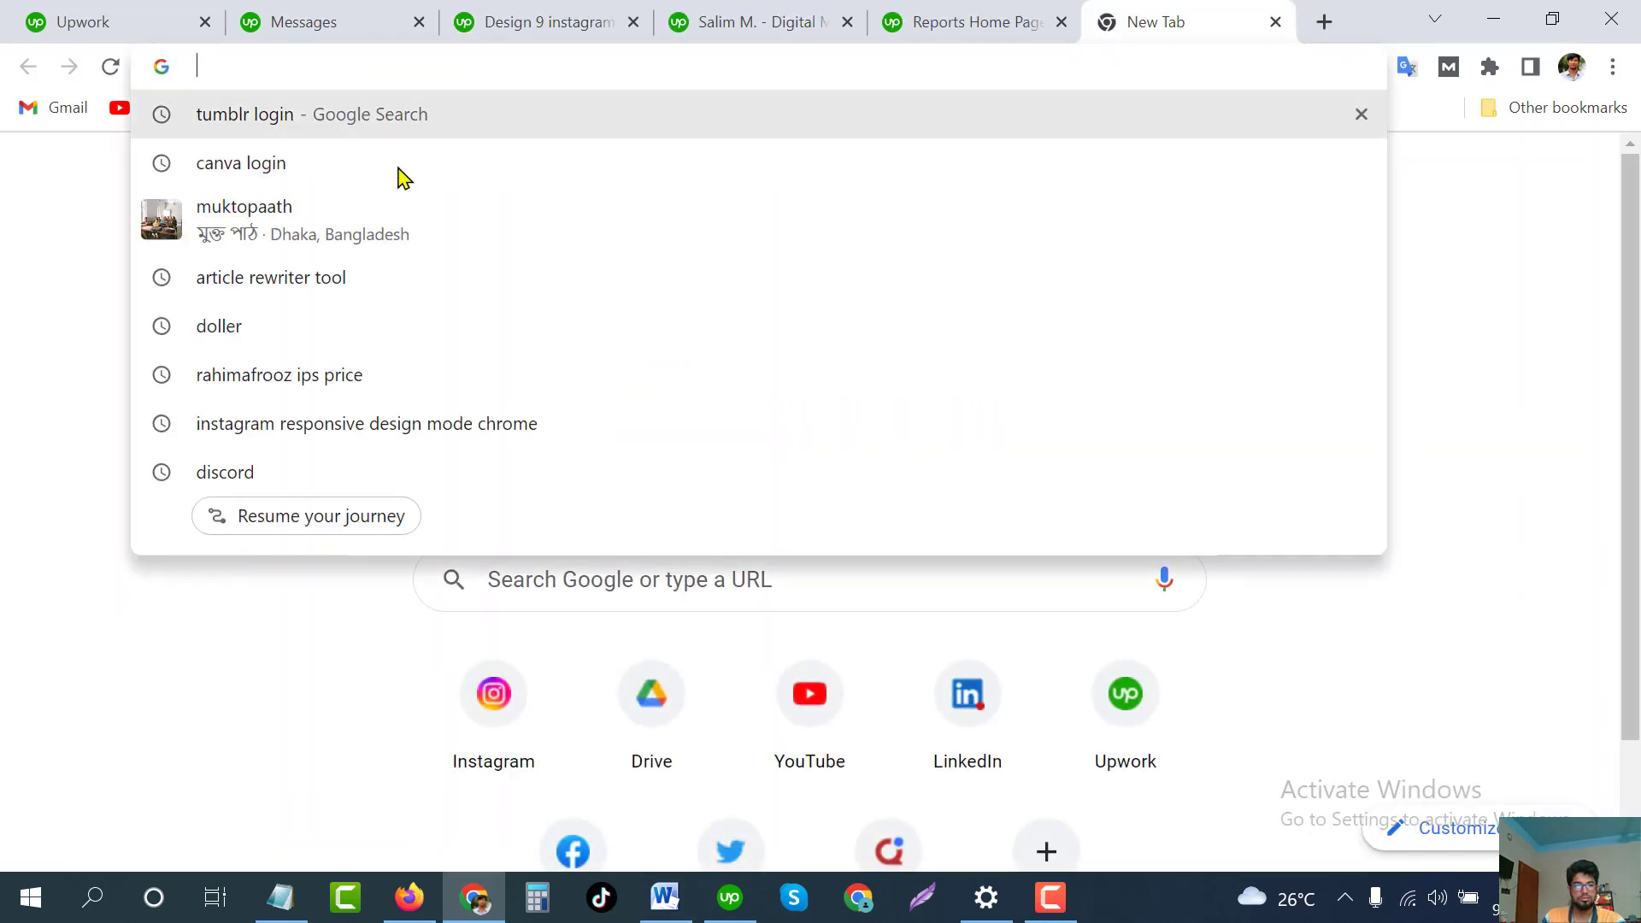
click(270, 171)
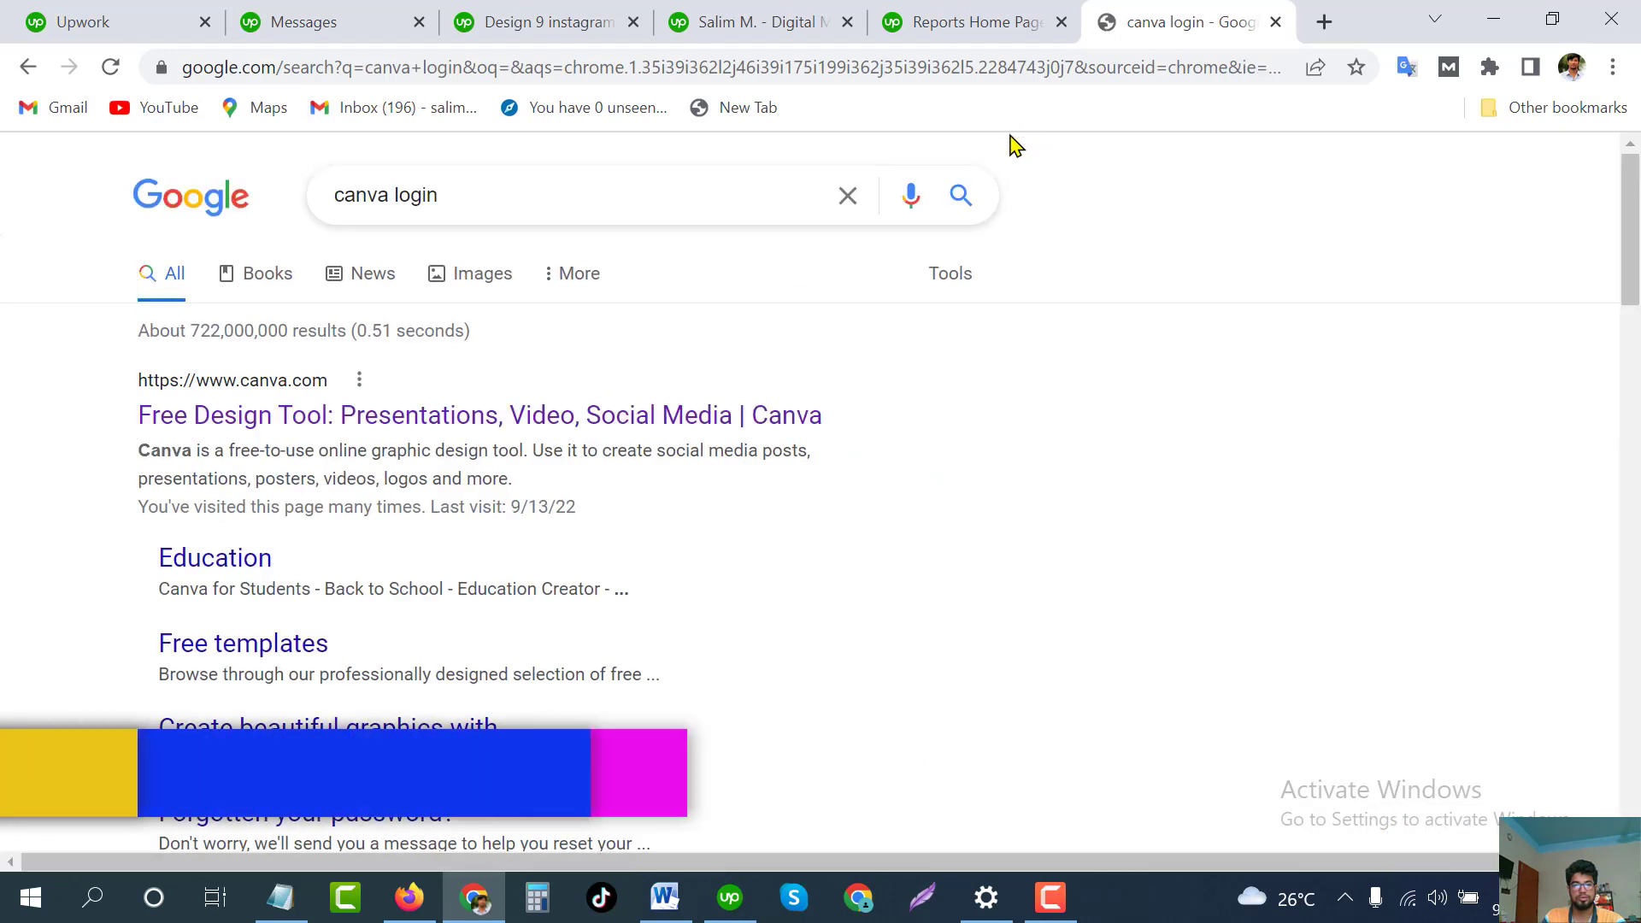
click(409, 428)
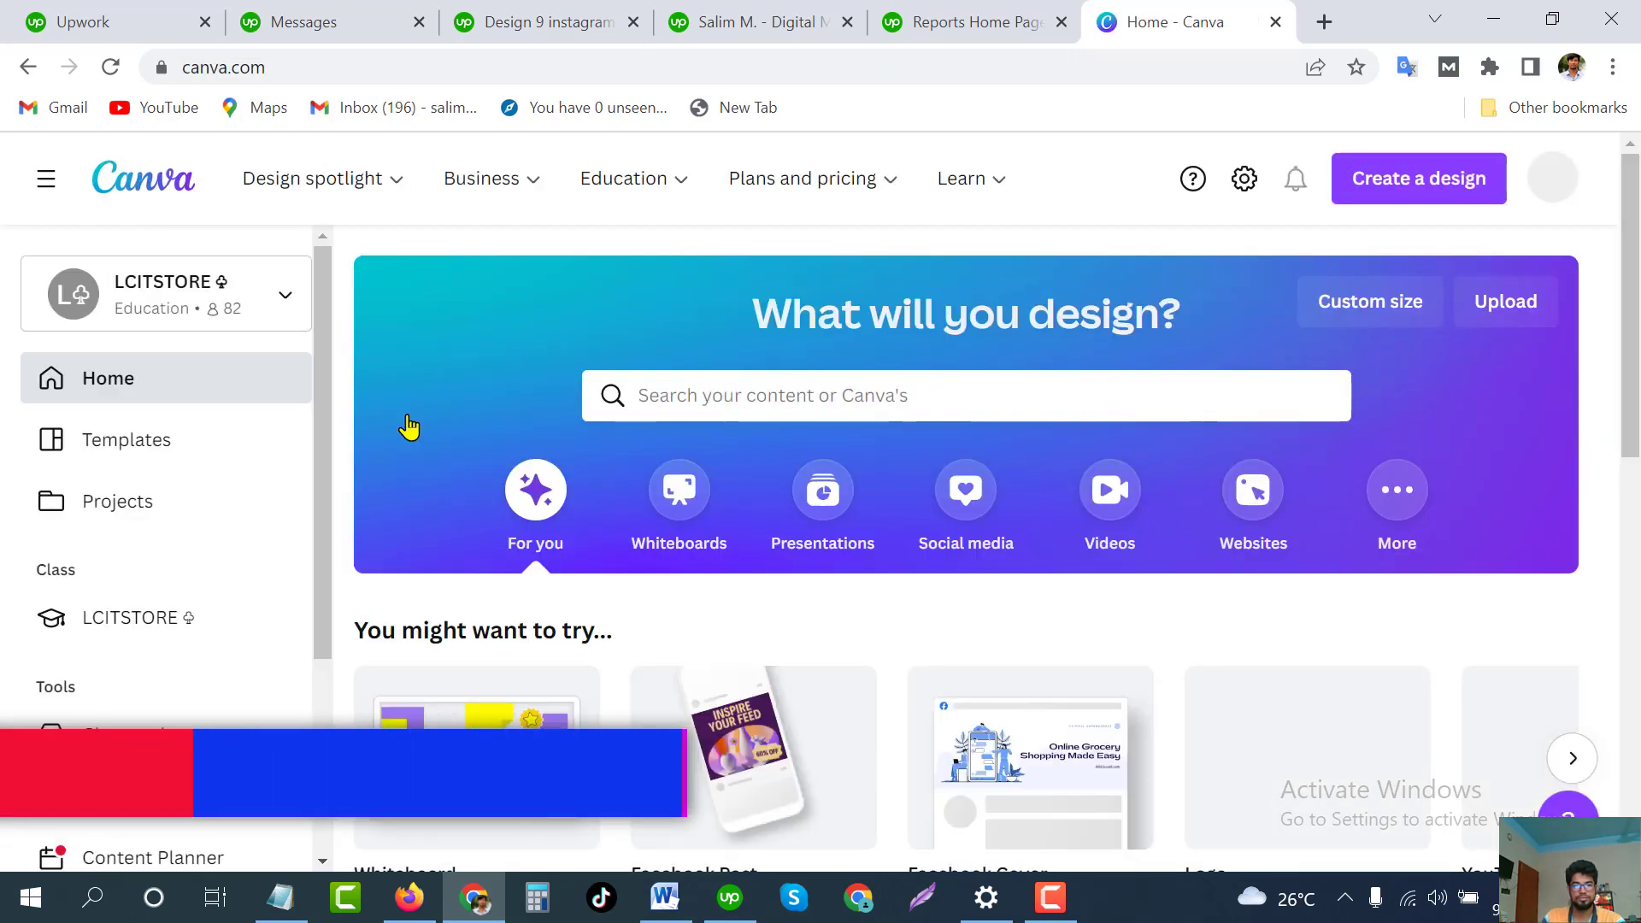
Look through the recent designs on the Canva home page and create a blank Facebook Cover design
scroll(453, 482, down, 3)
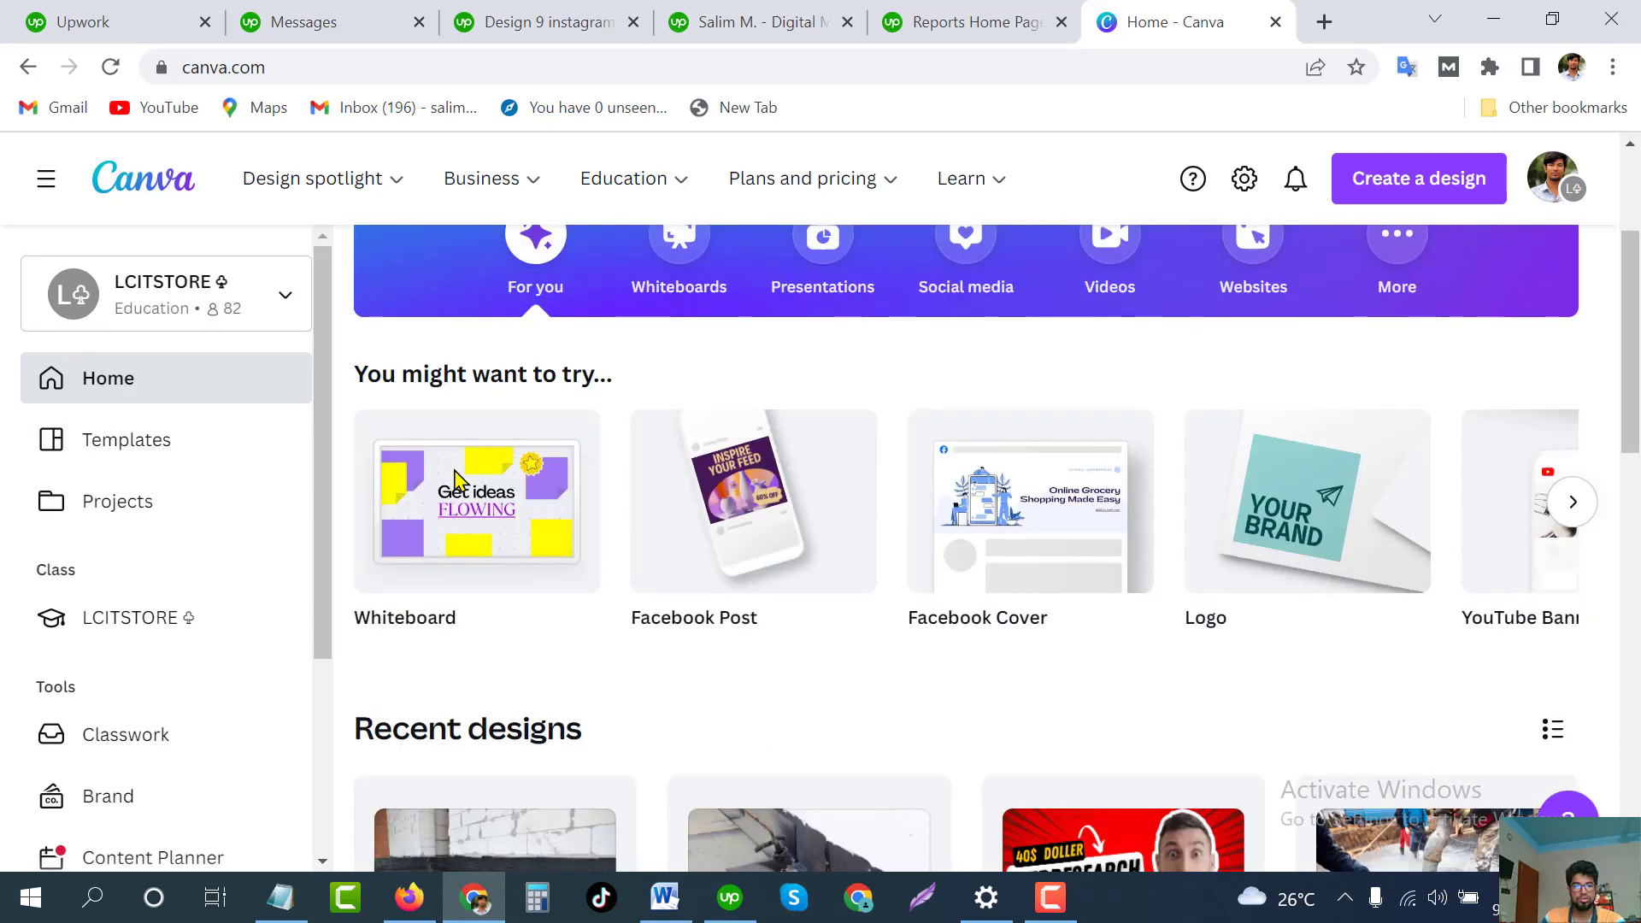
scroll(454, 481, up, 3)
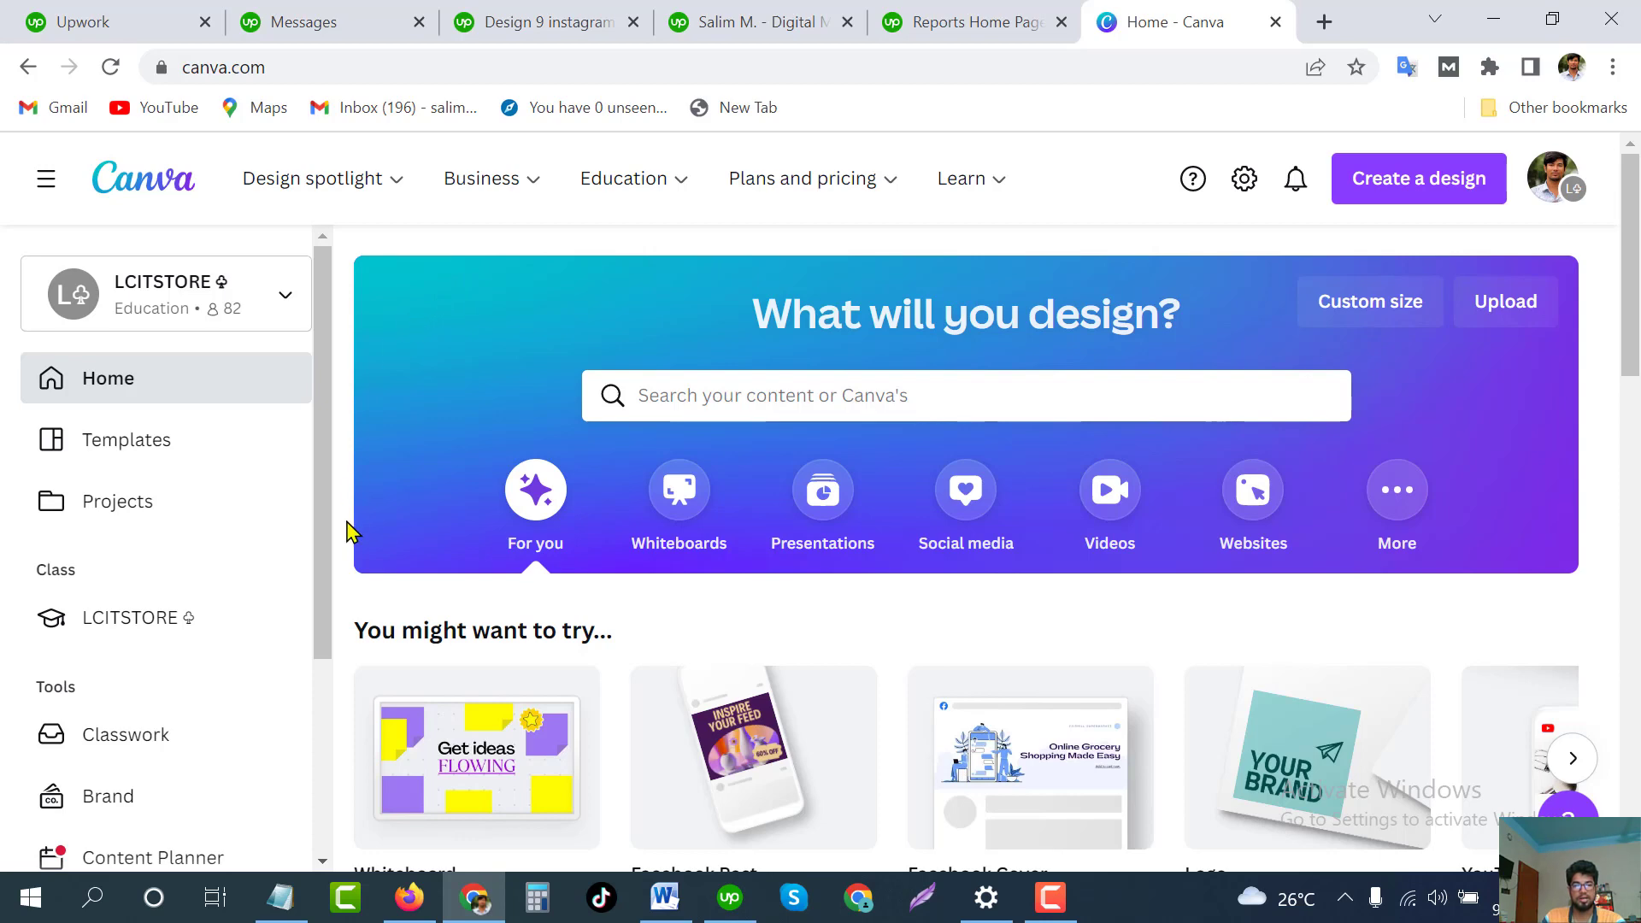
scroll(932, 588, down, 2)
scroll(932, 588, down, 3)
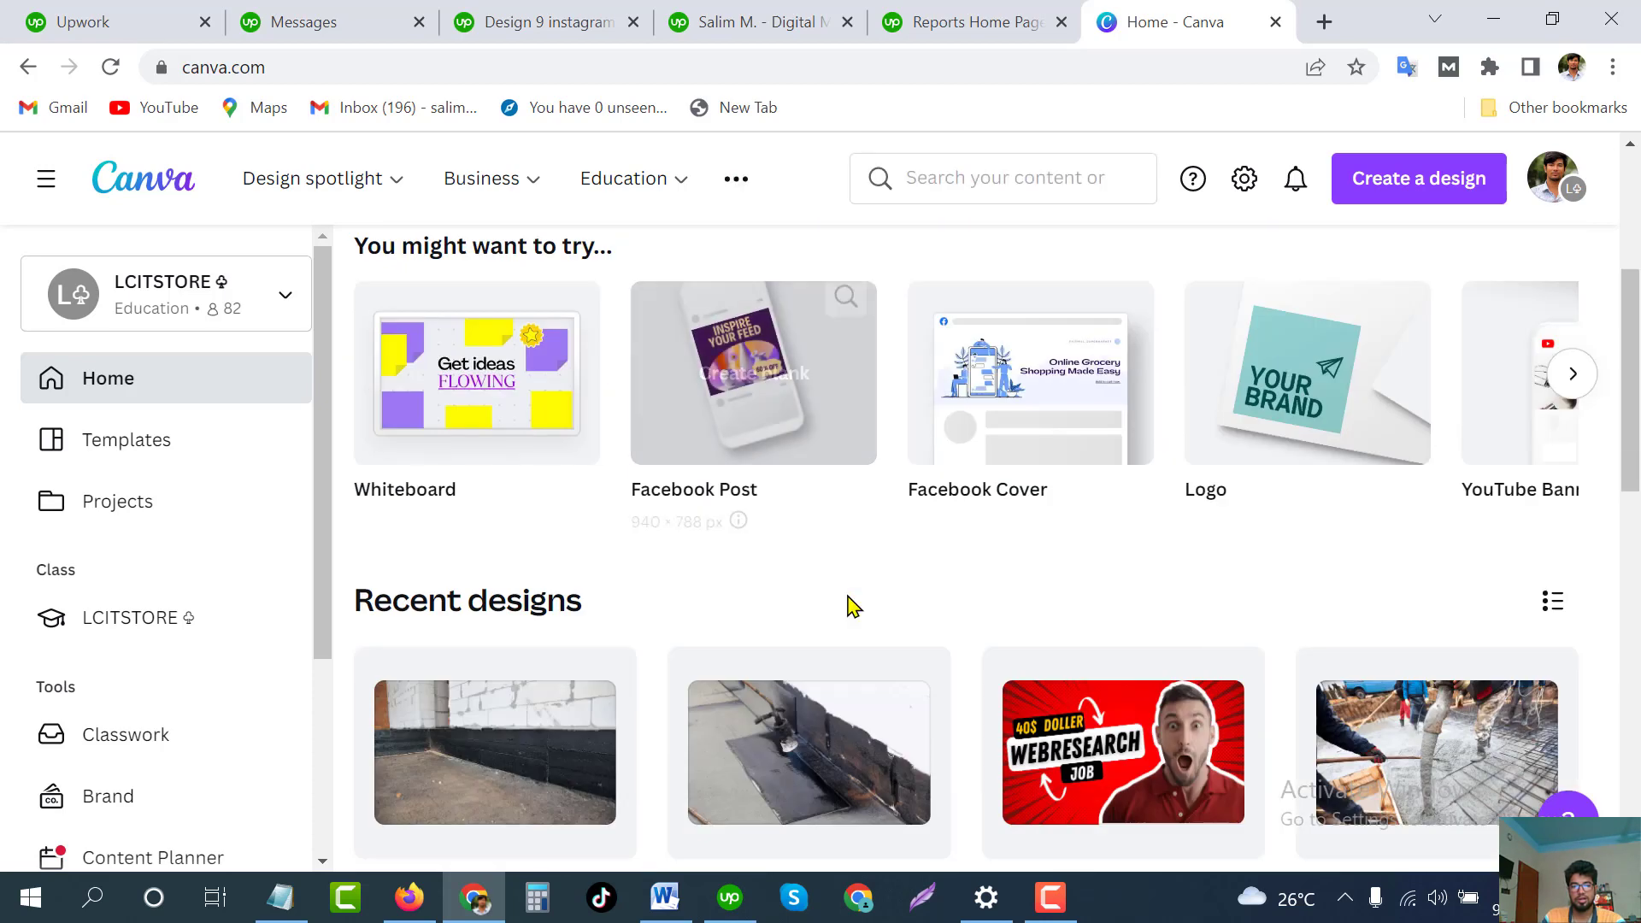
scroll(825, 629, down, 10)
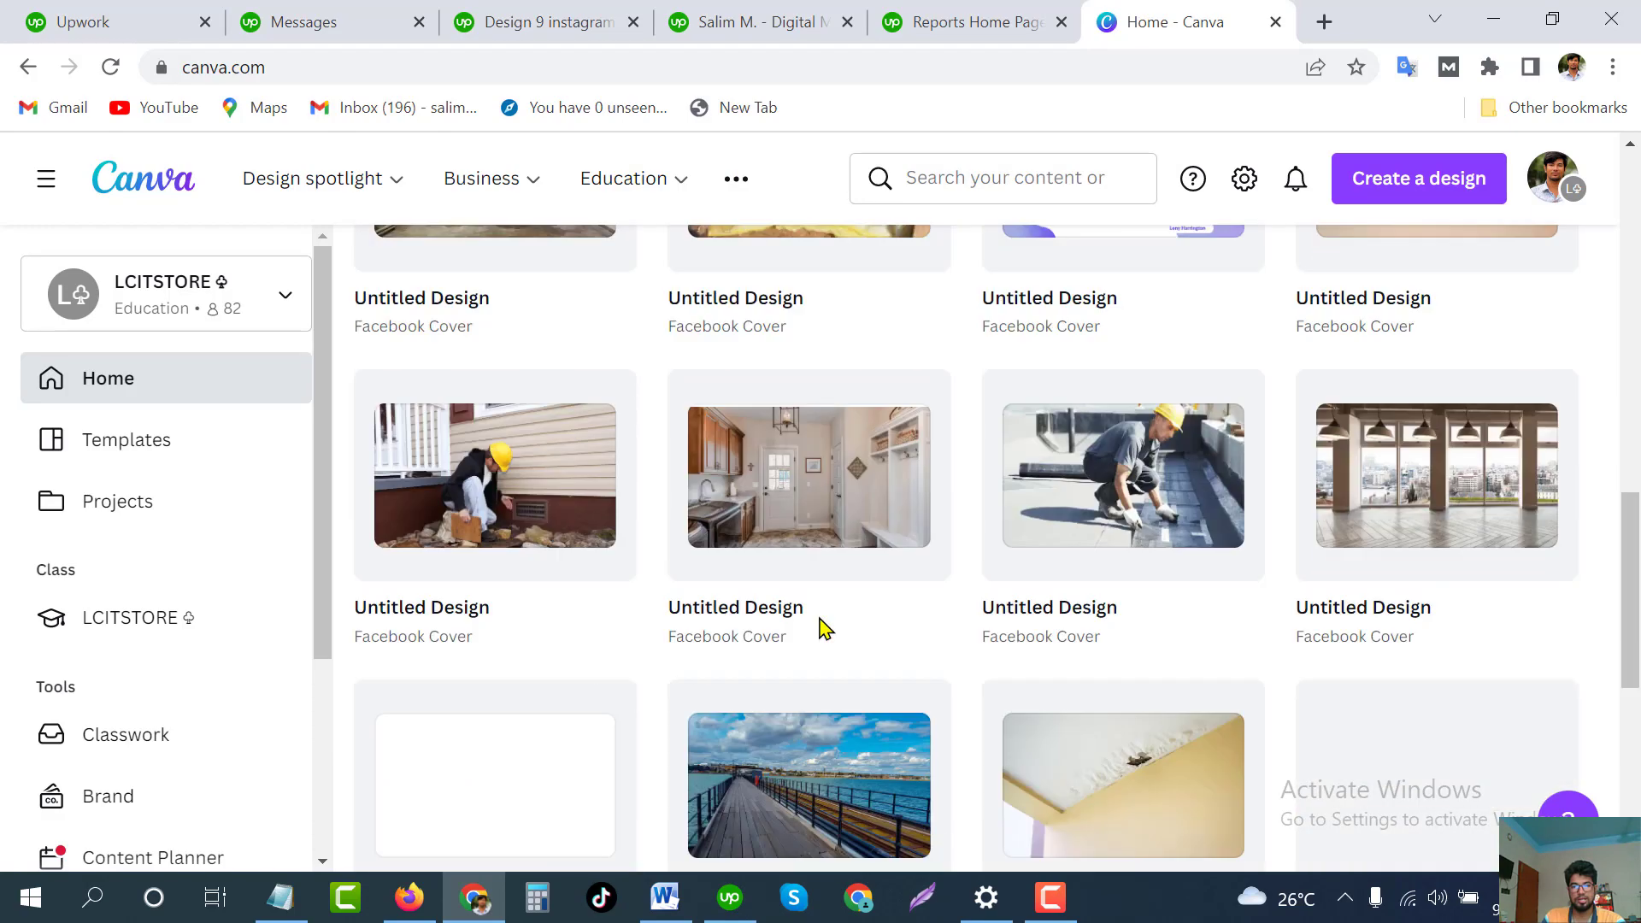
scroll(808, 639, up, 15)
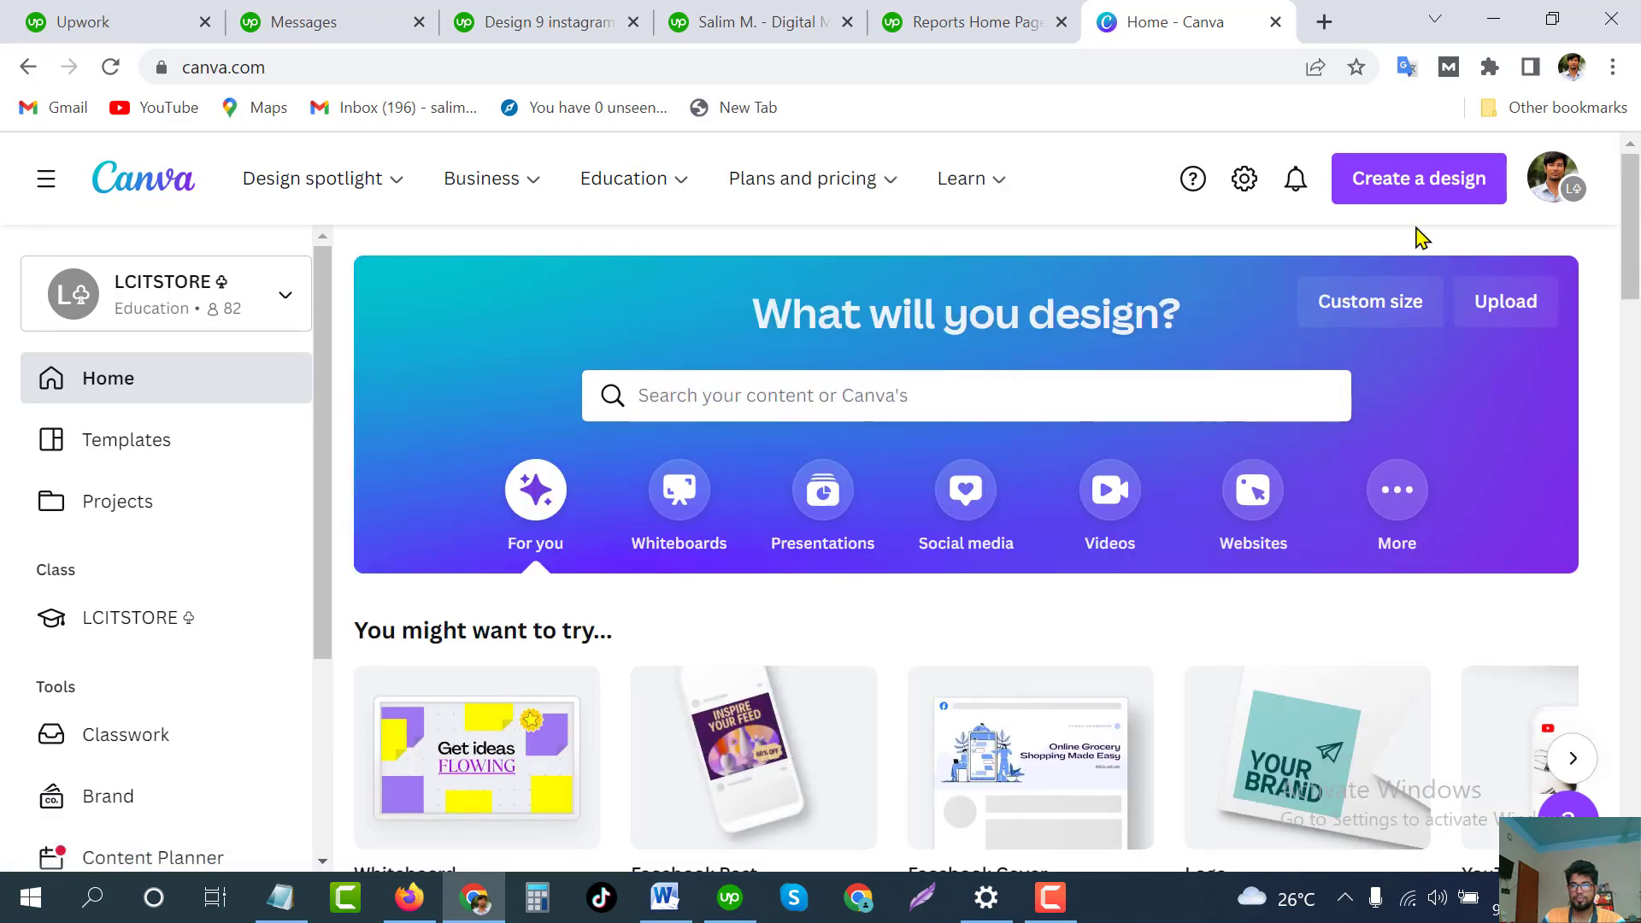
click(1419, 188)
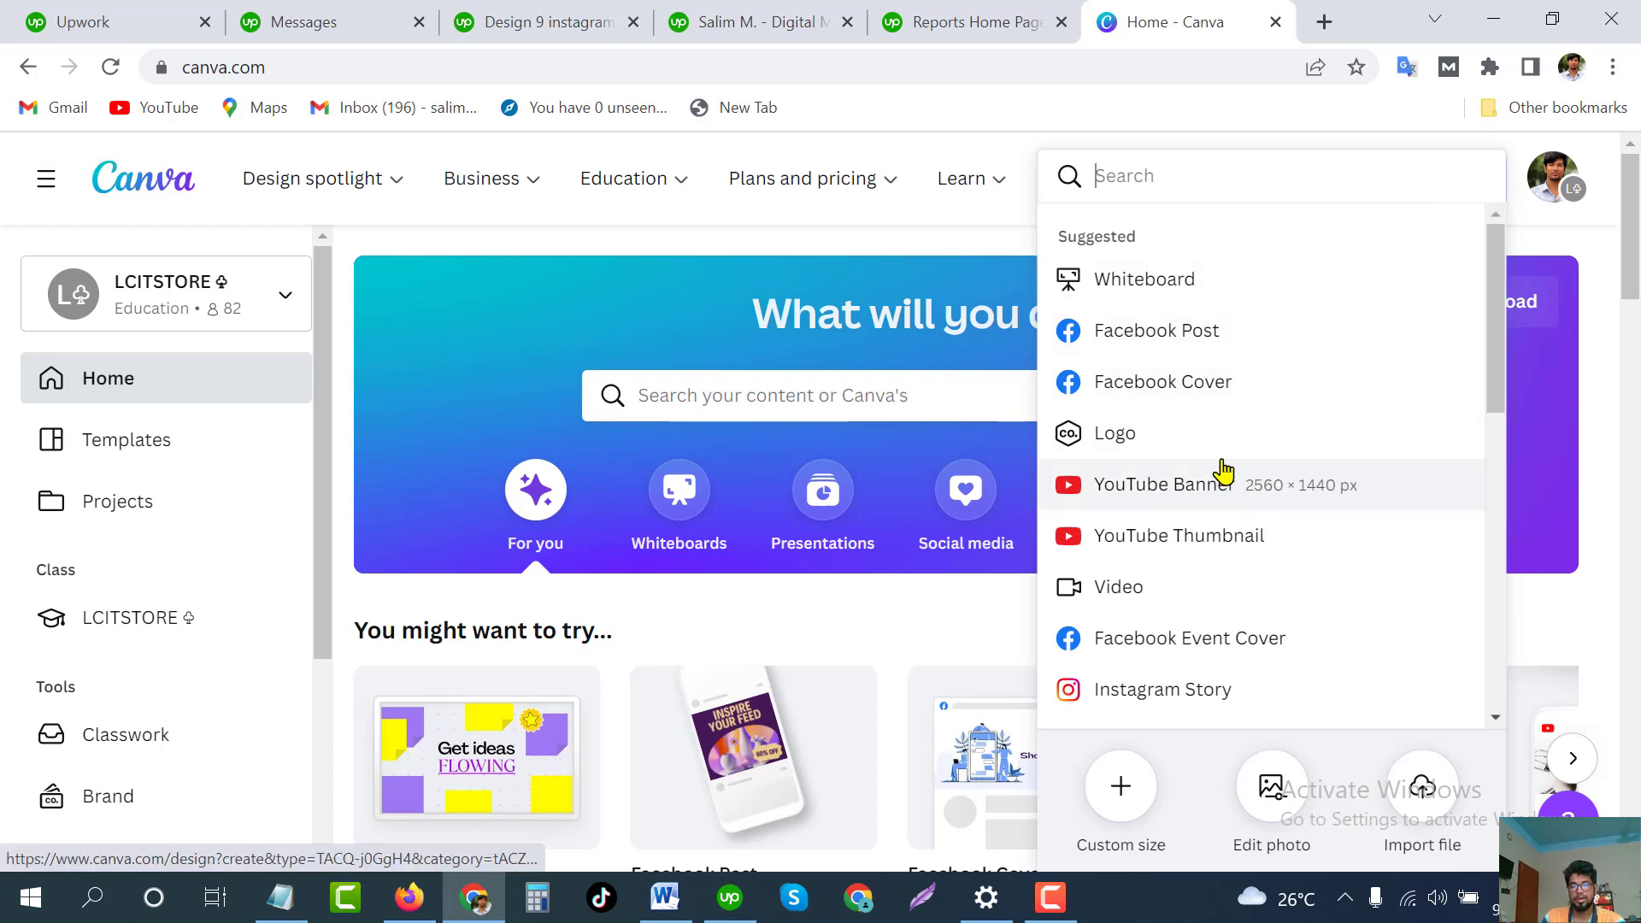
click(1171, 392)
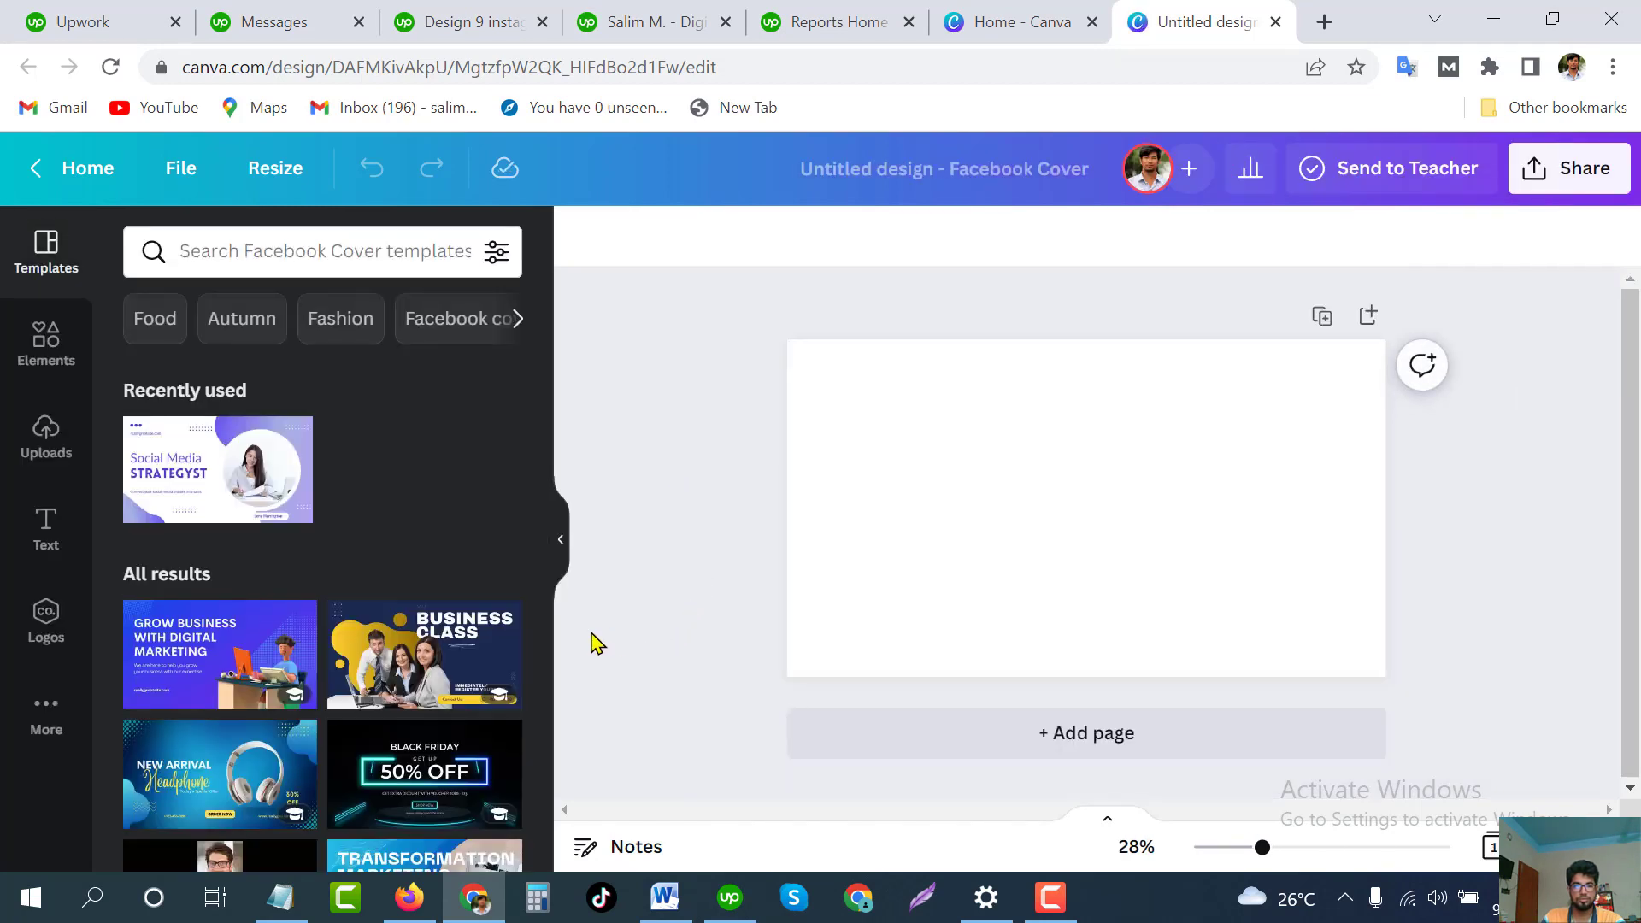
Browse the Facebook Cover templates and open the search in the Elements library
scroll(271, 523, down, 5)
scroll(220, 469, up, 5)
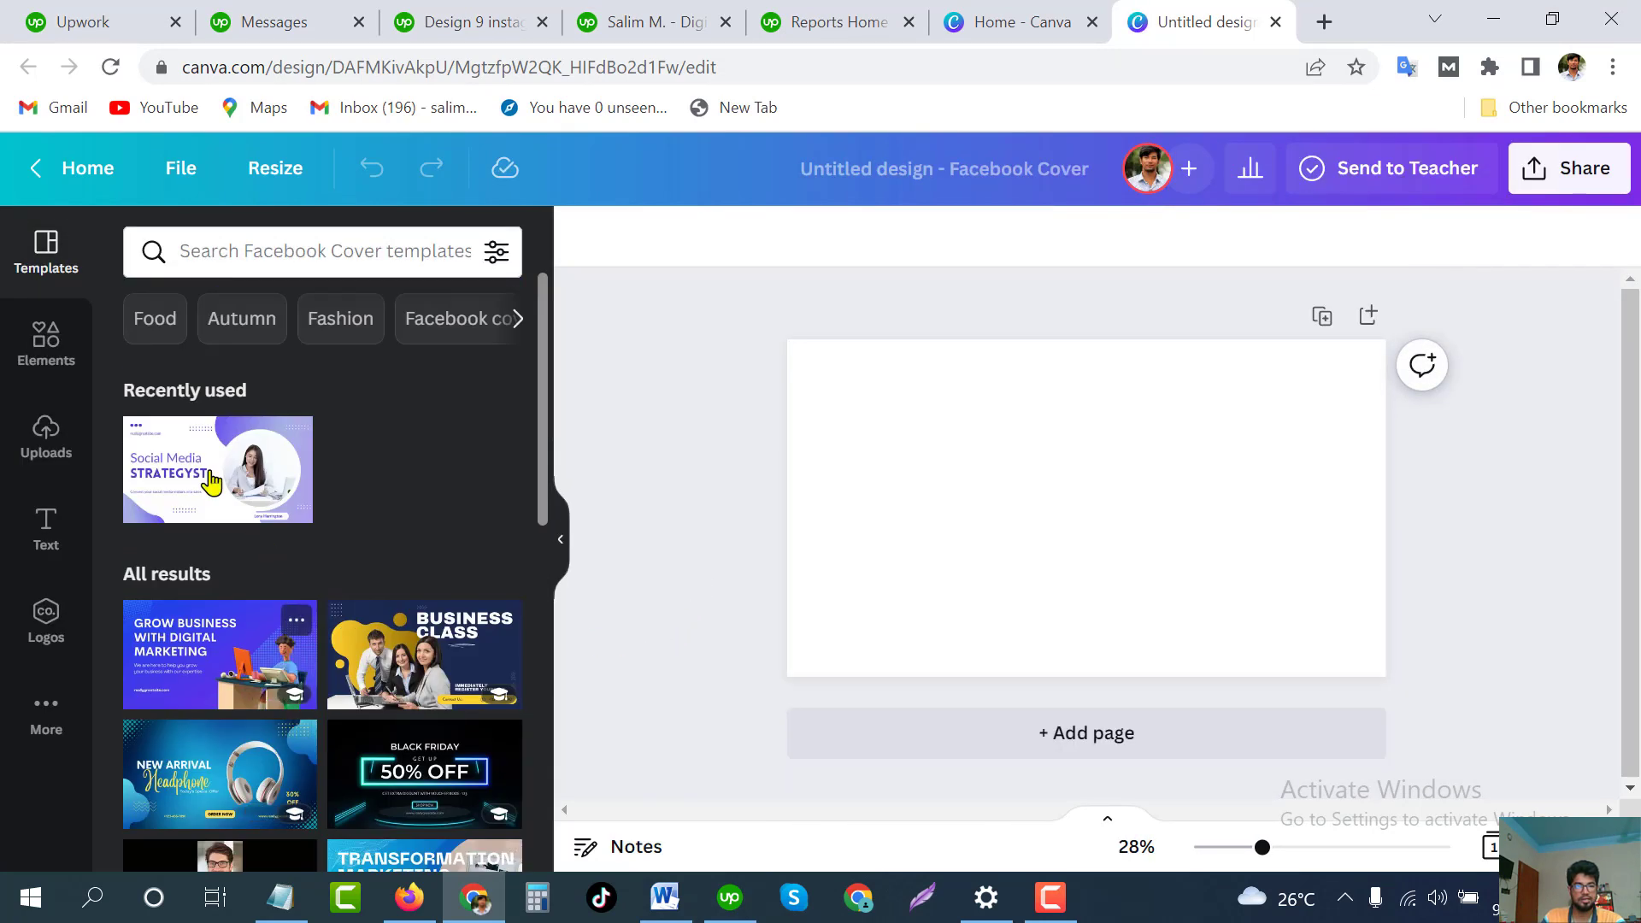
click(39, 359)
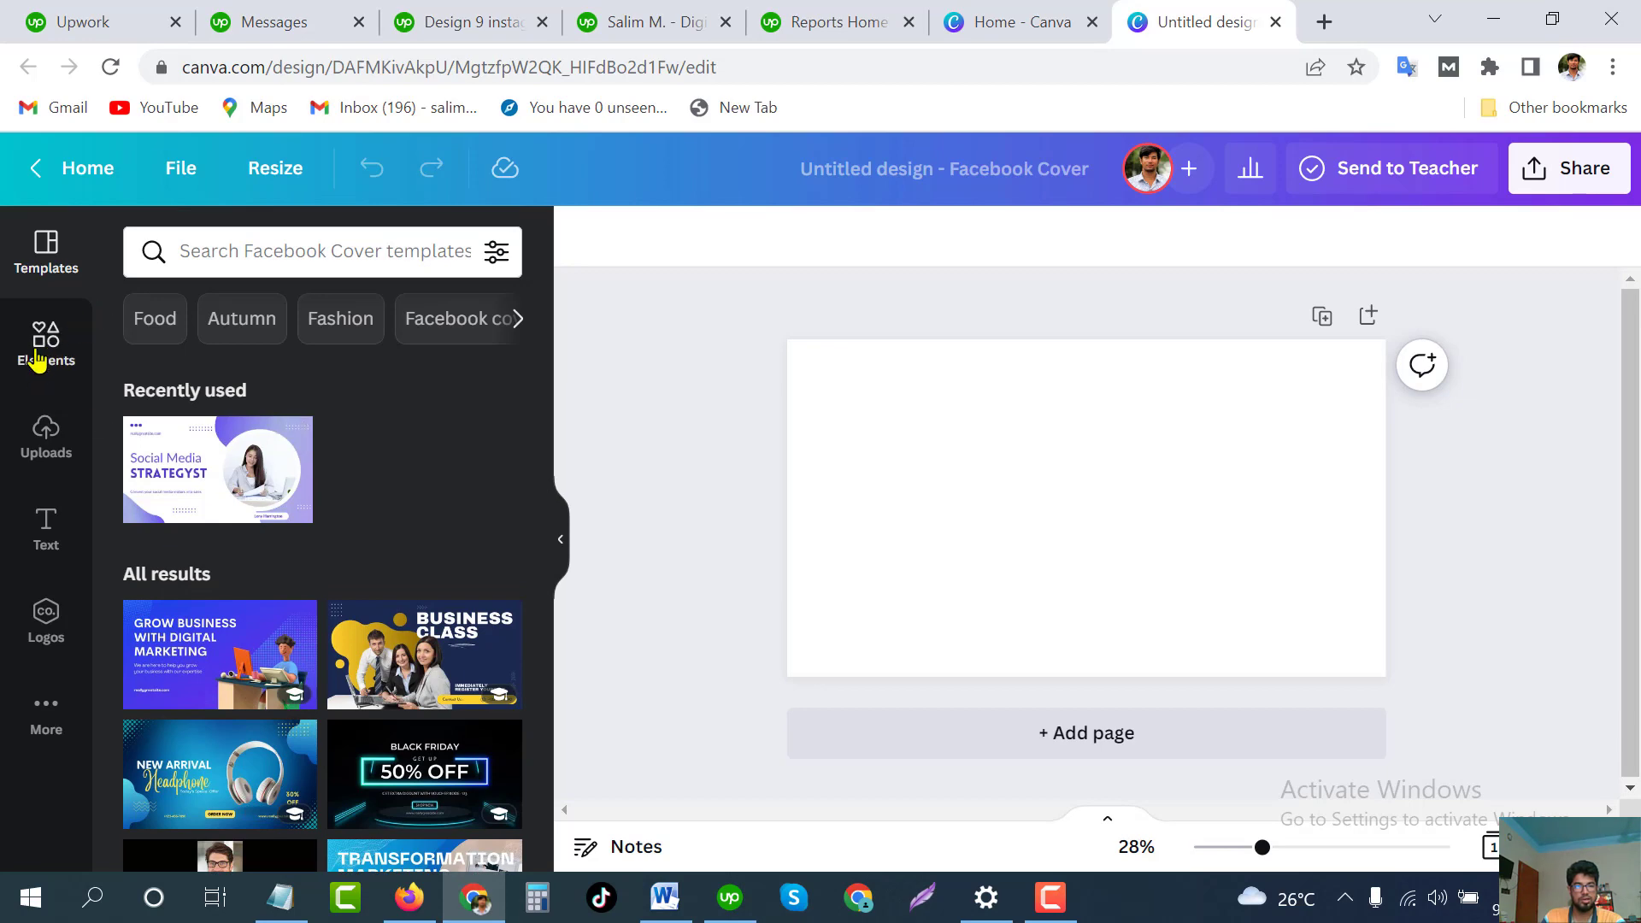
click(259, 249)
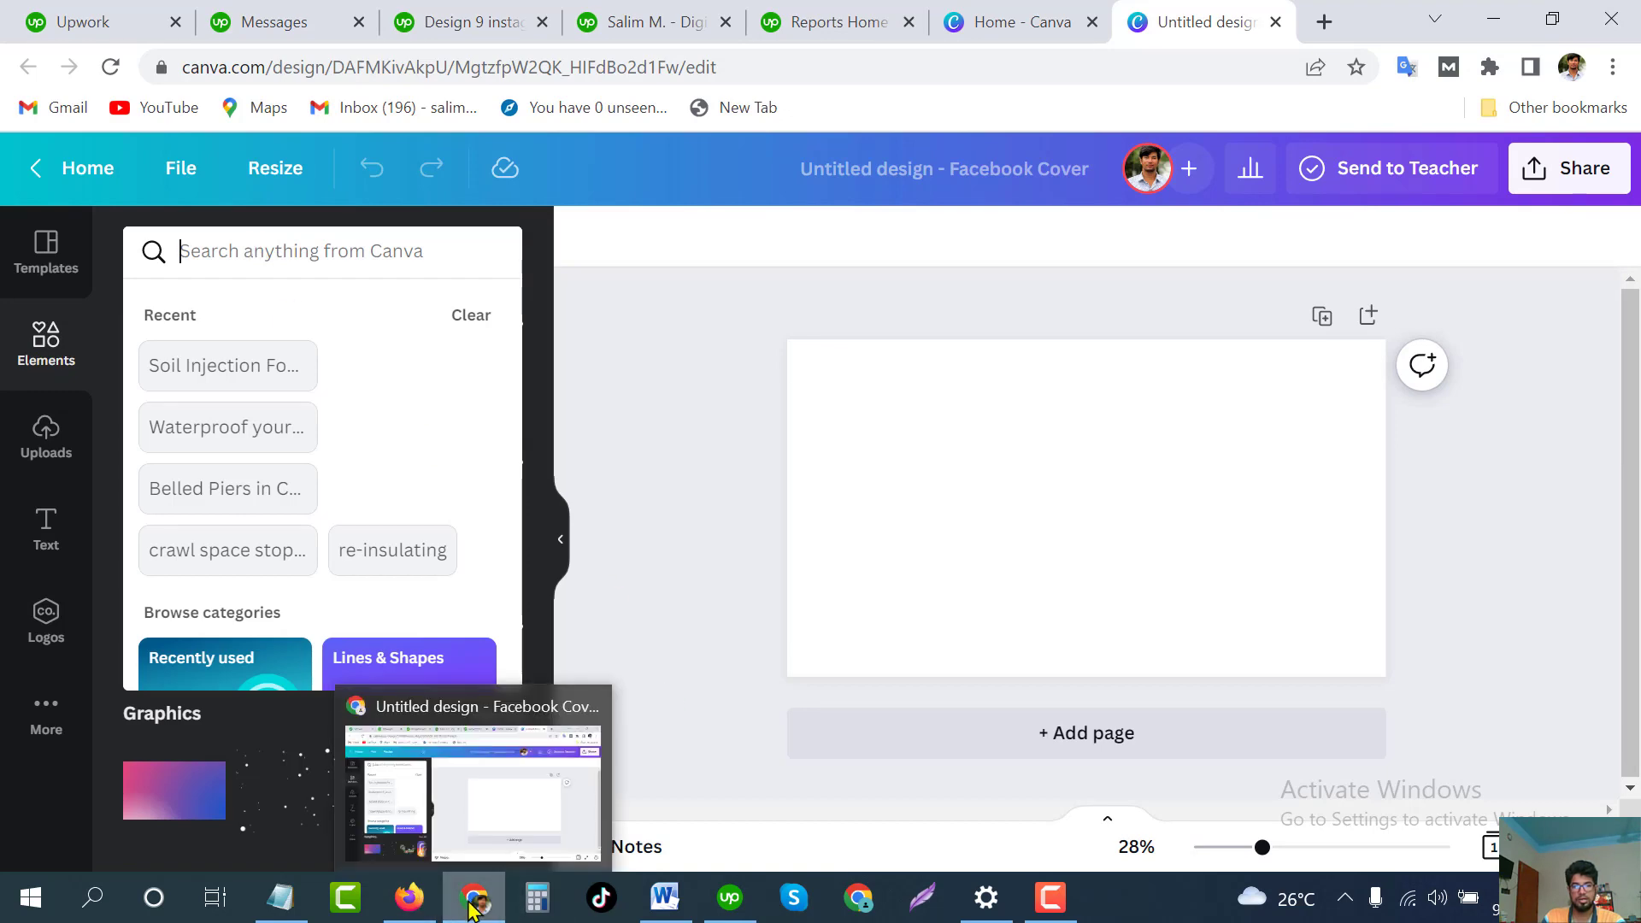
Copy the word "hospitality" from the Upwork milestone description and return to the untitled Facebook Cover design in Canva
click(438, 24)
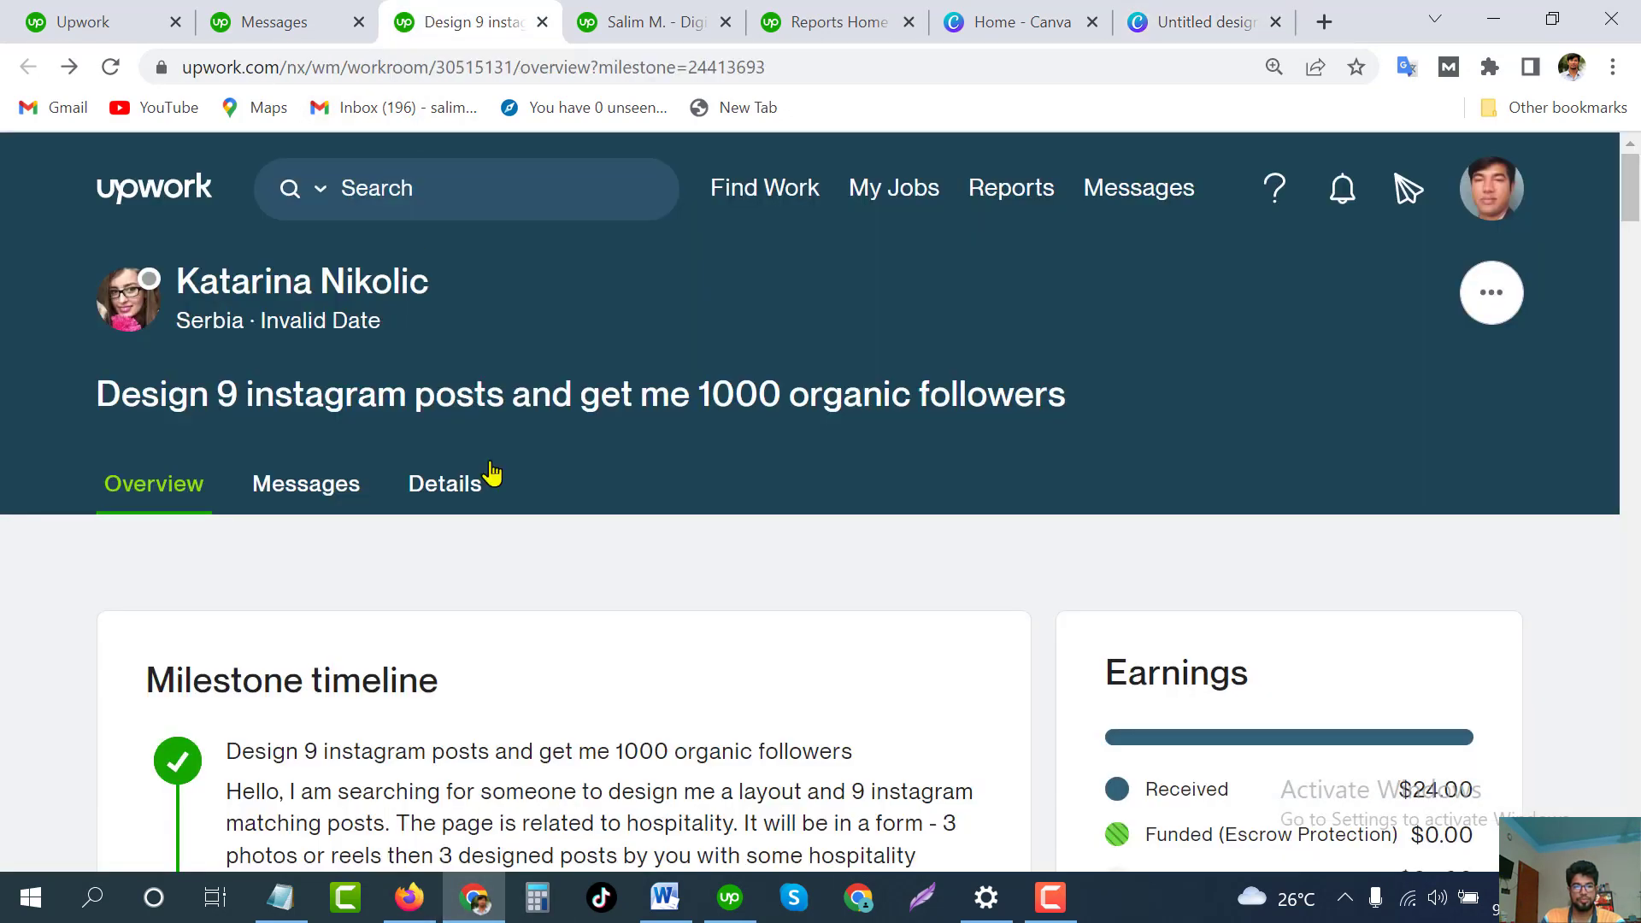
scroll(496, 474, down, 3)
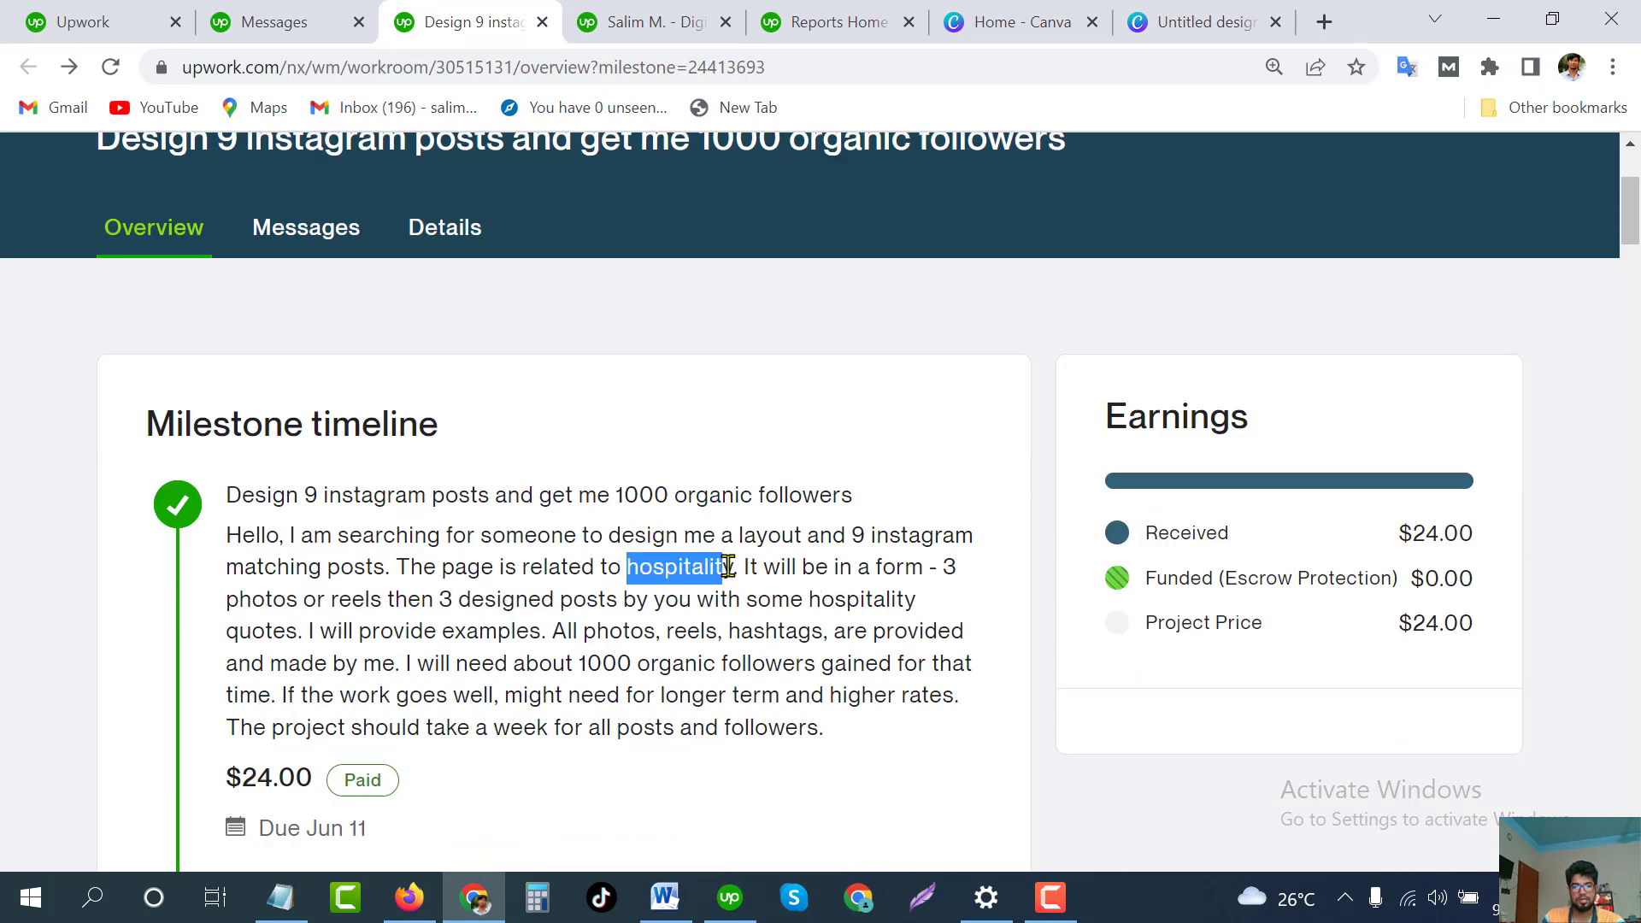
right_click(667, 566)
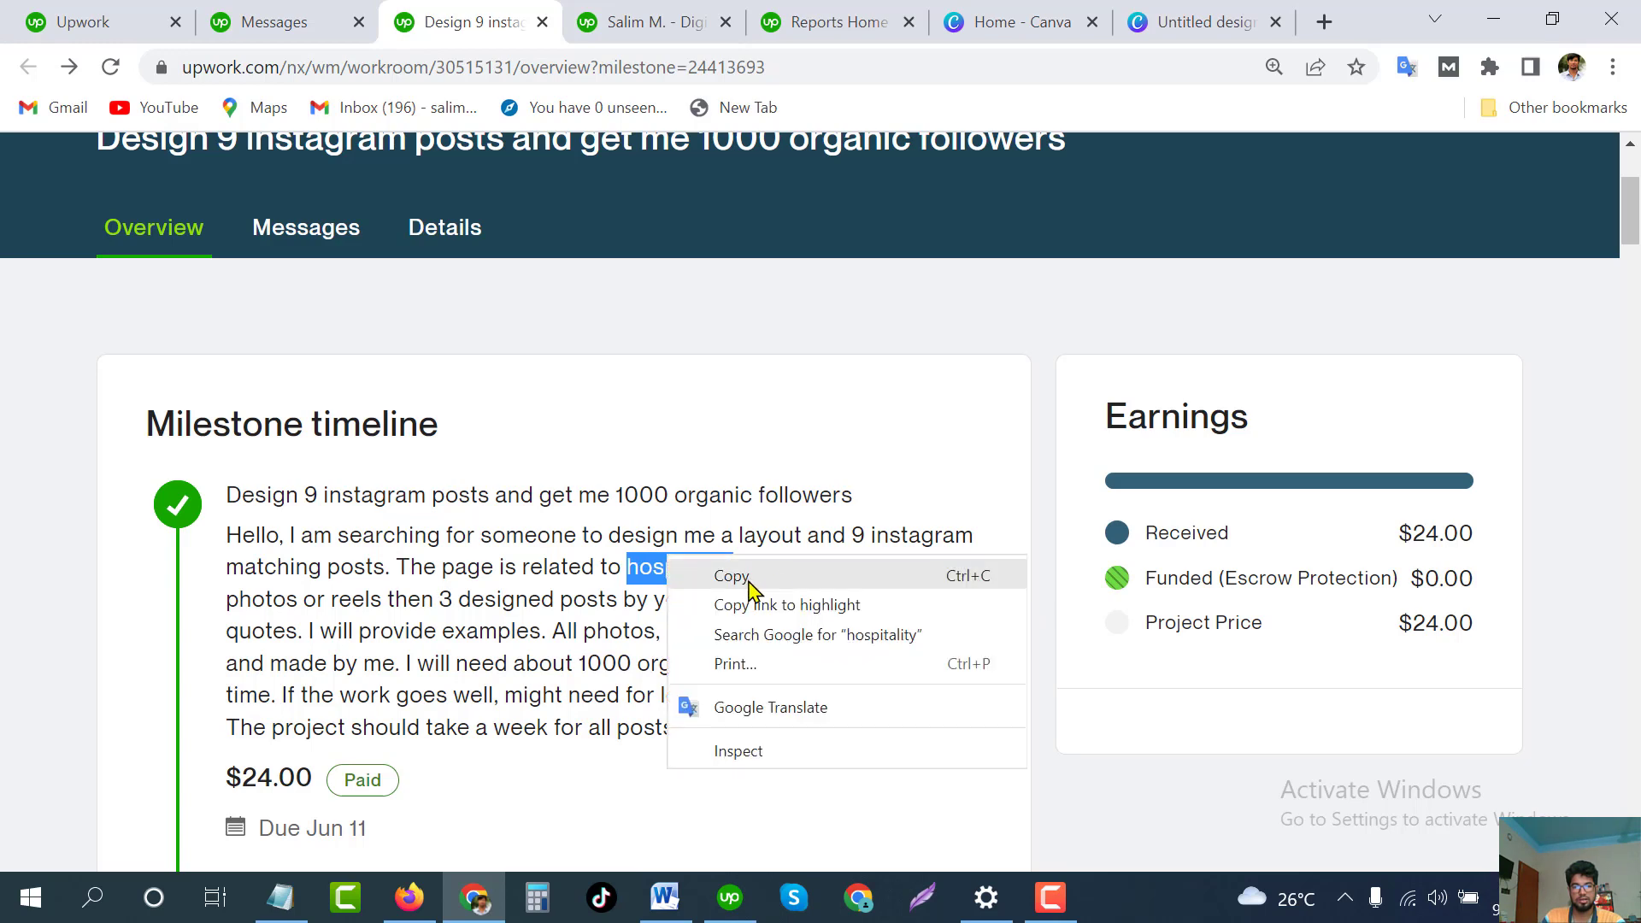
click(746, 581)
click(1183, 19)
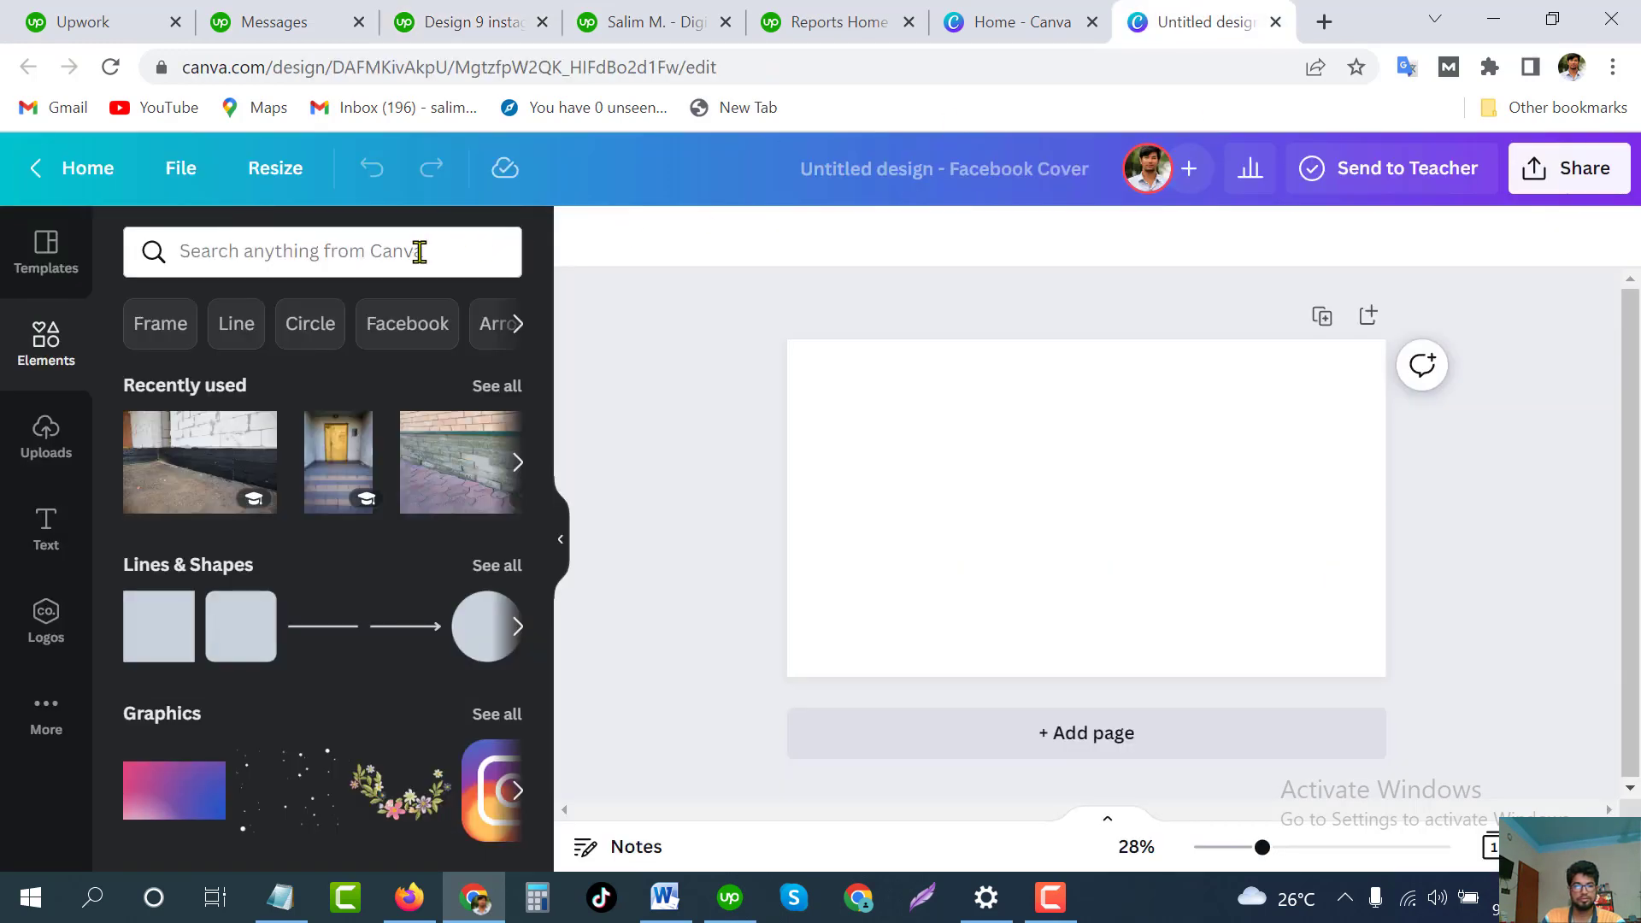
Search the Elements library for "hospitality" in the Facebook Cover design and look through the results
right_click(206, 246)
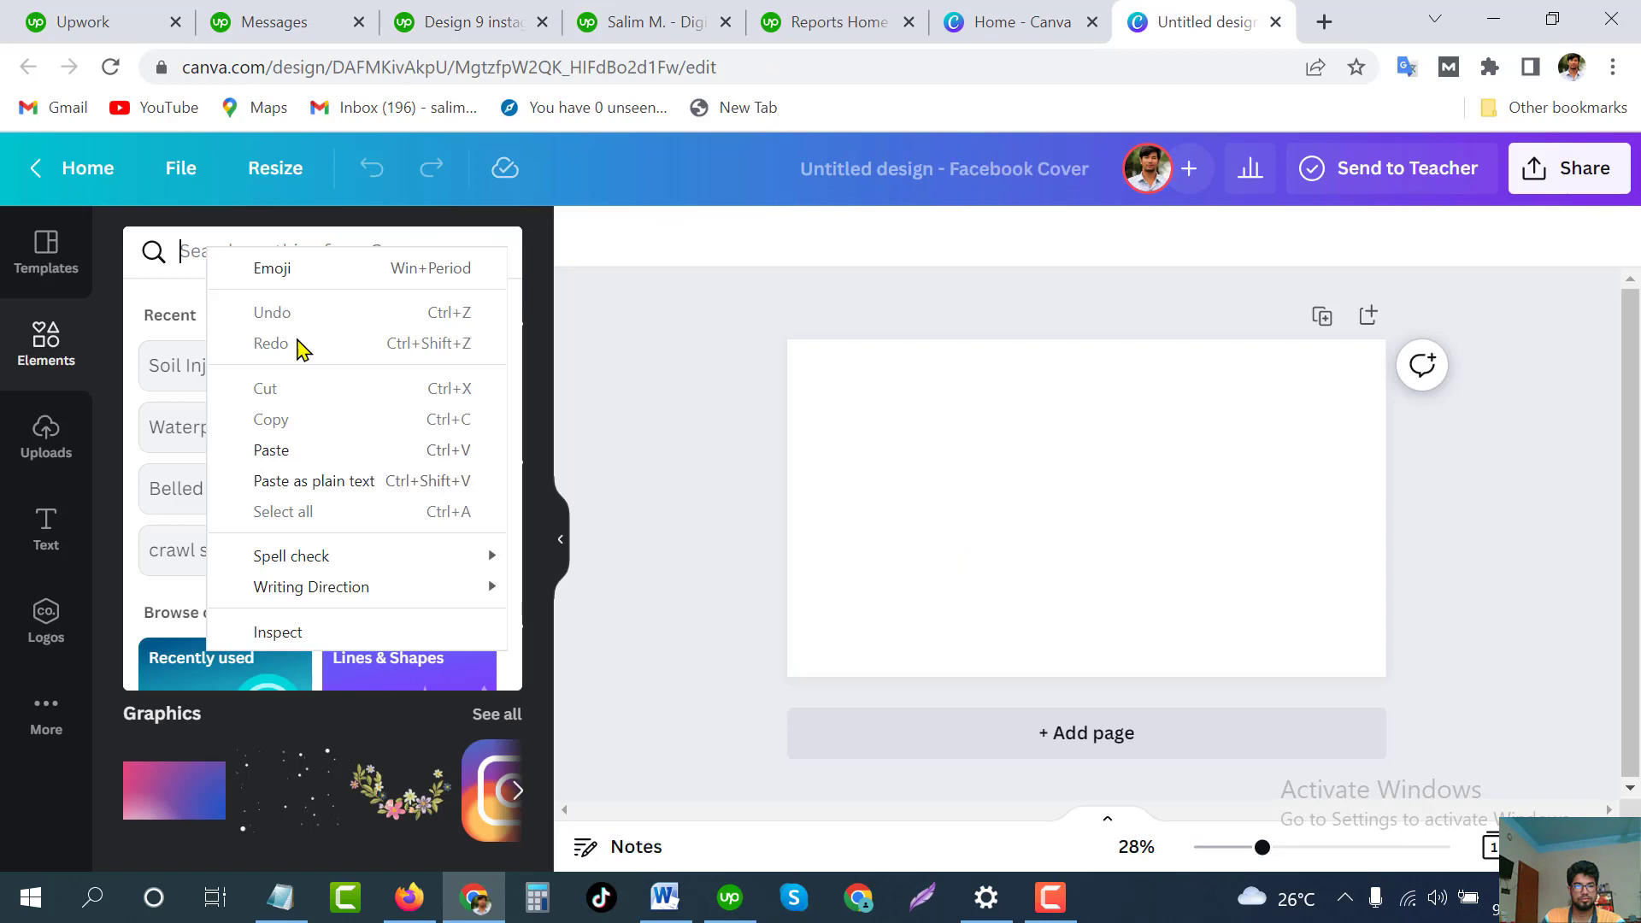
click(293, 452)
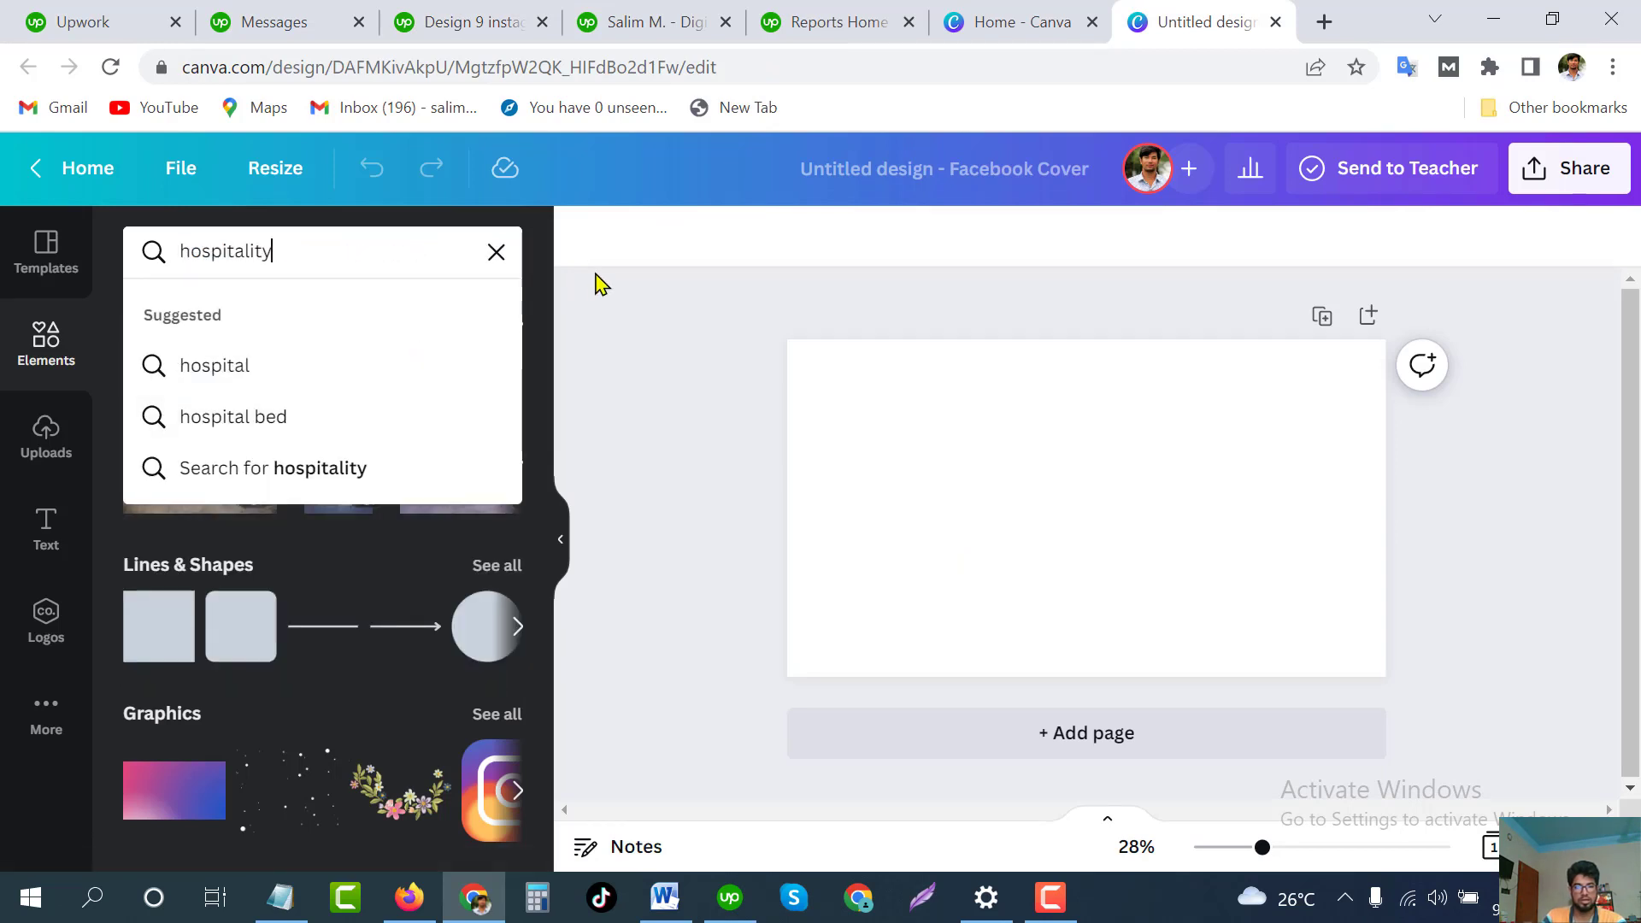
key(Return)
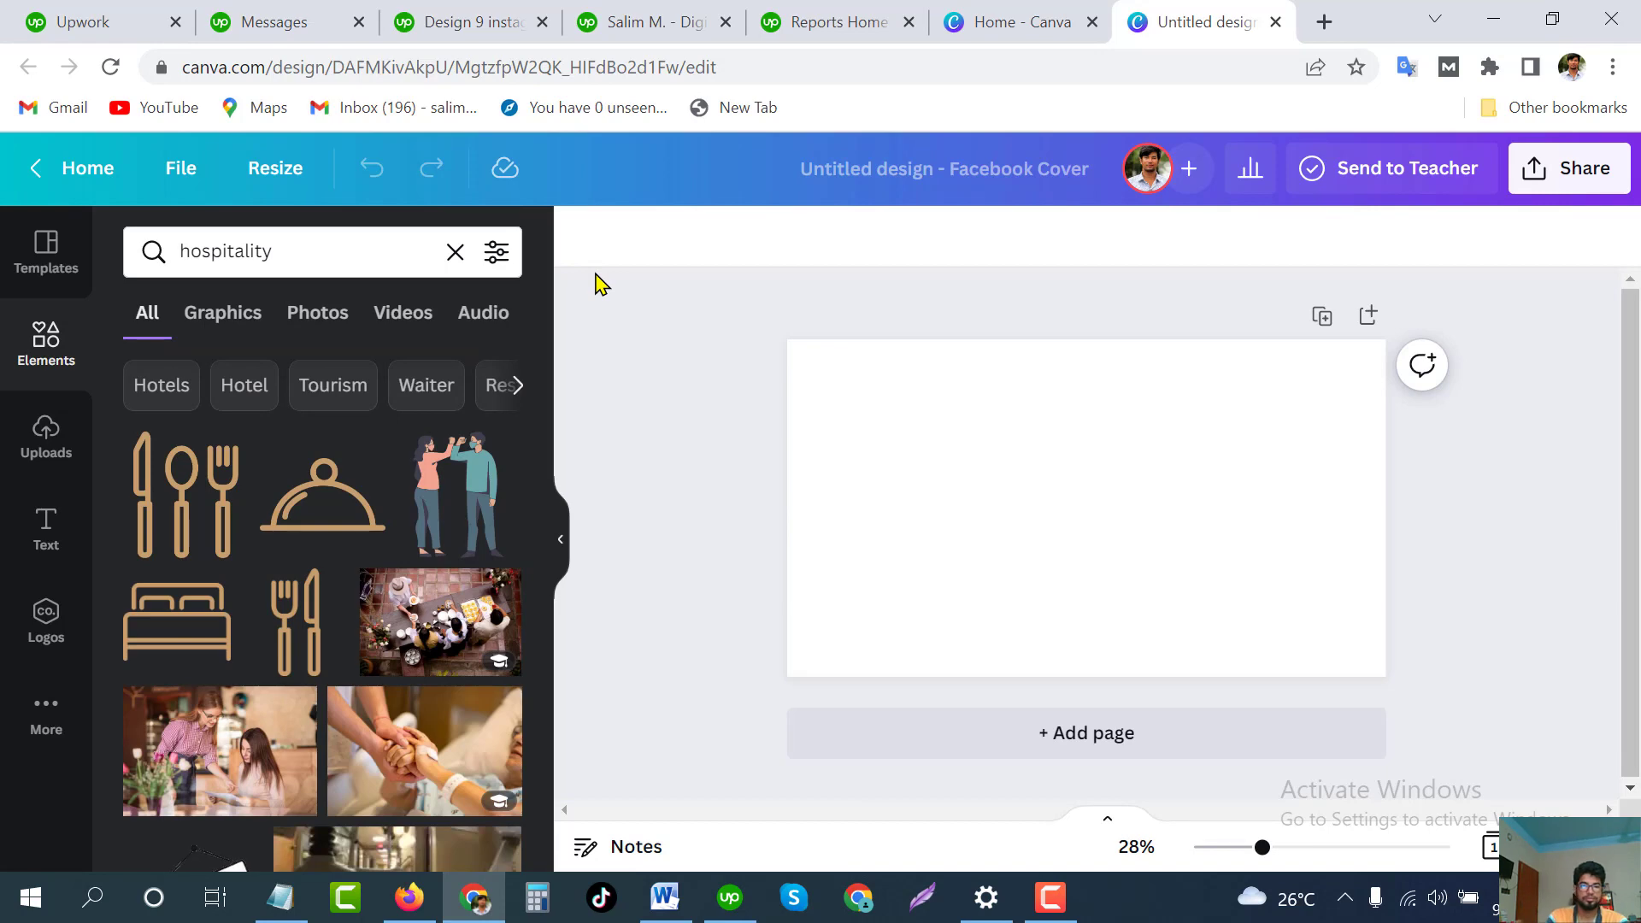
scroll(308, 439, down, 3)
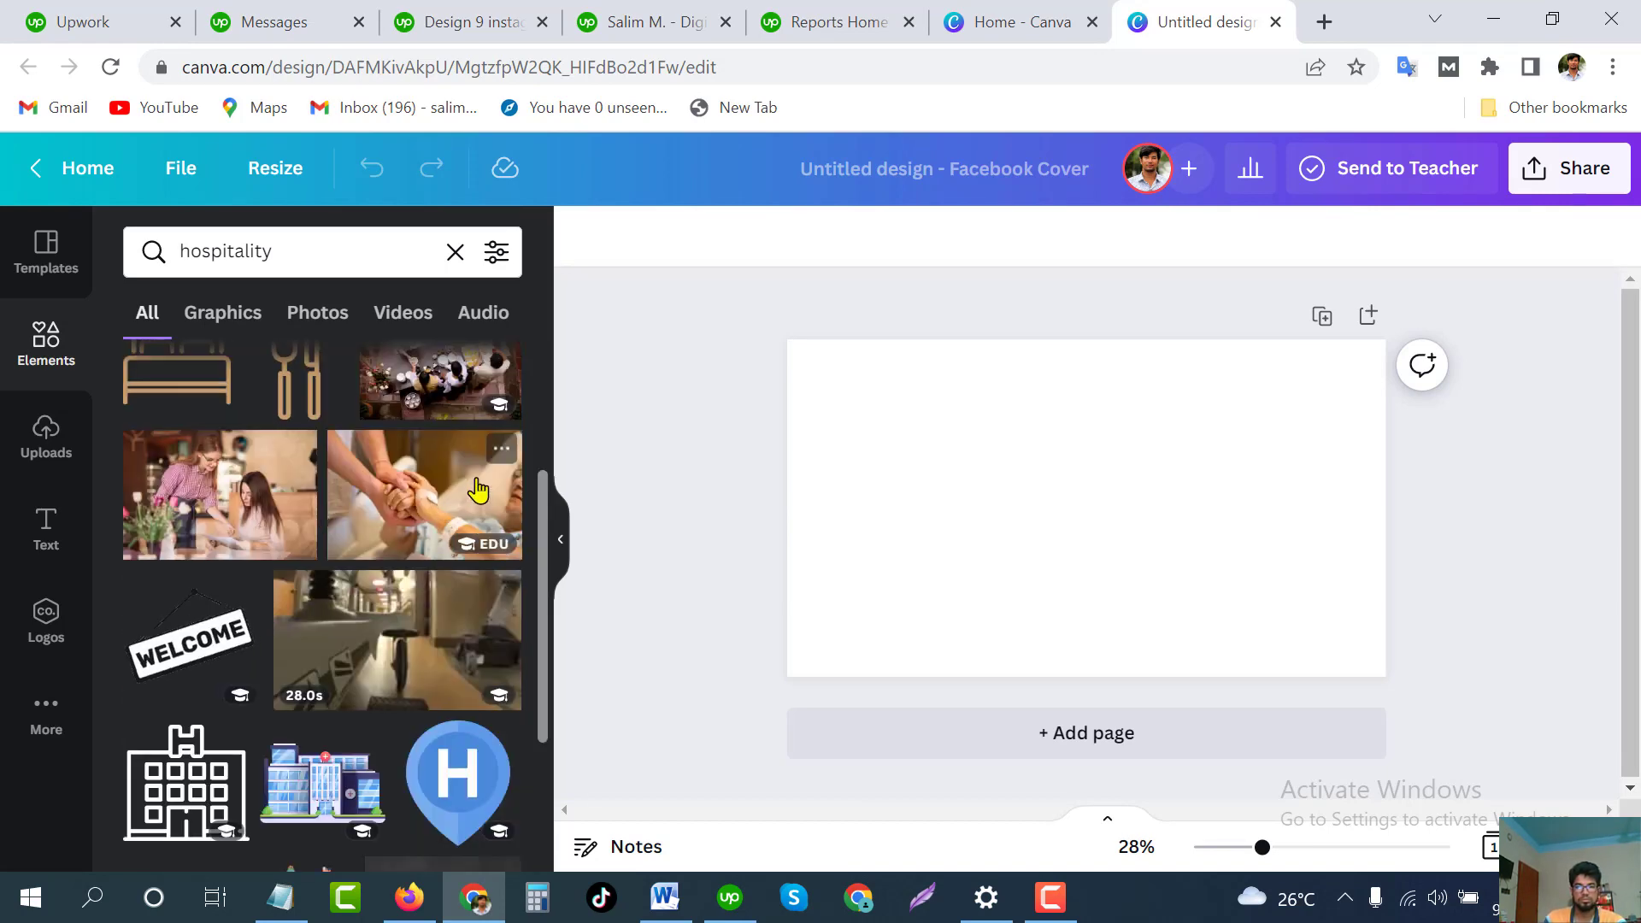
scroll(427, 636, down, 3)
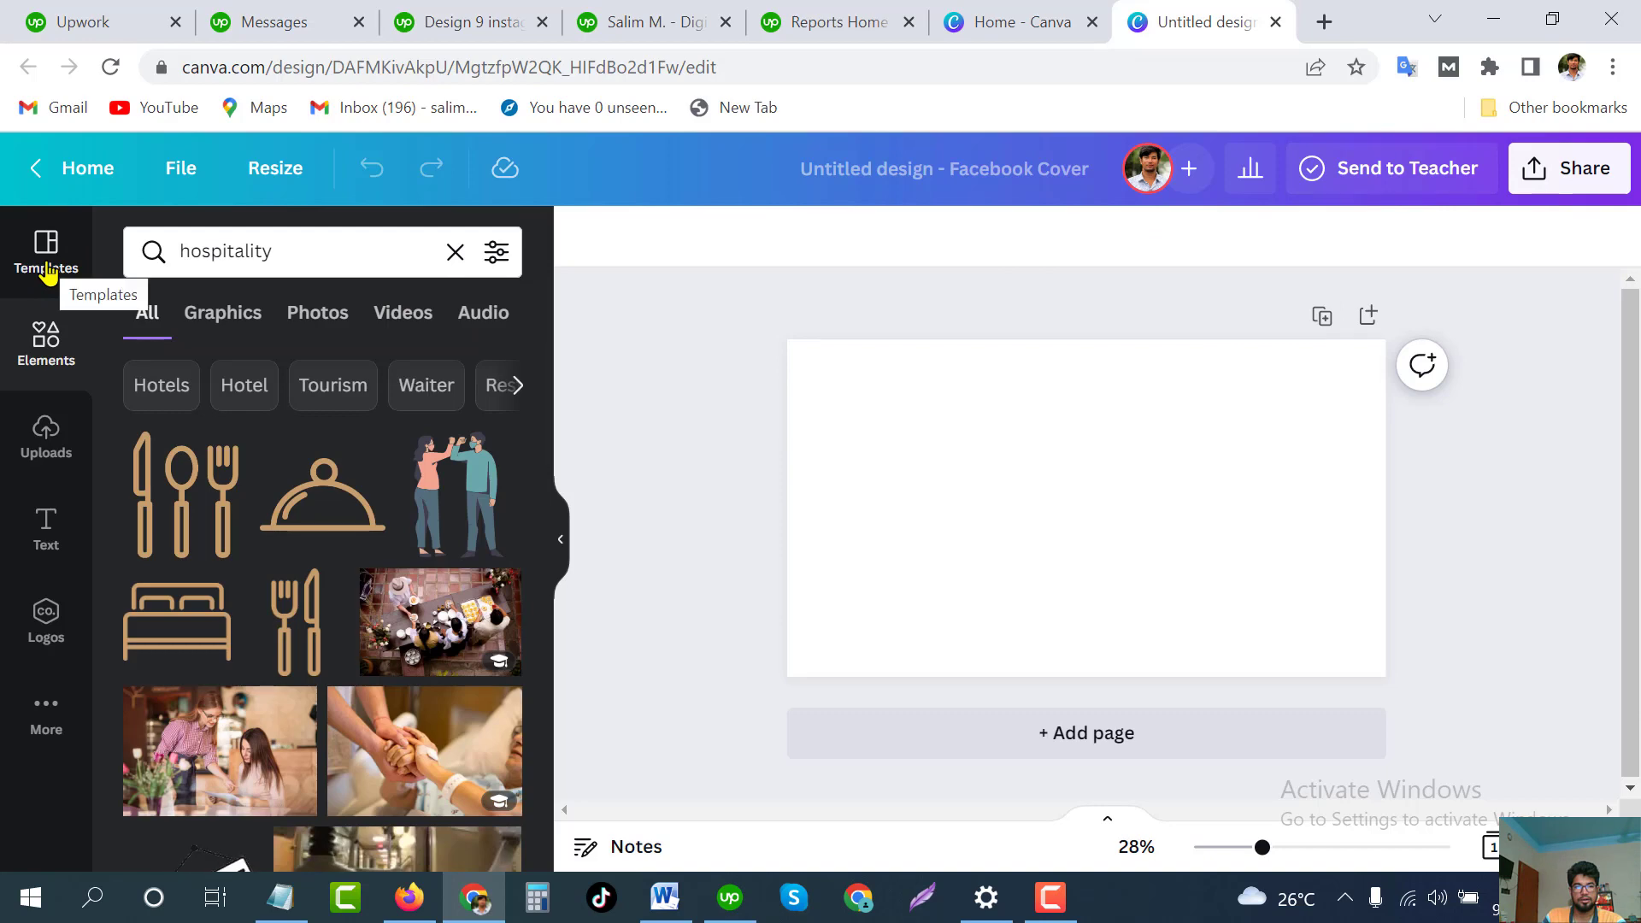
Leave the Facebook Cover design, create a blank Instagram Post (Square) design and close the extra Canva home tab
click(92, 171)
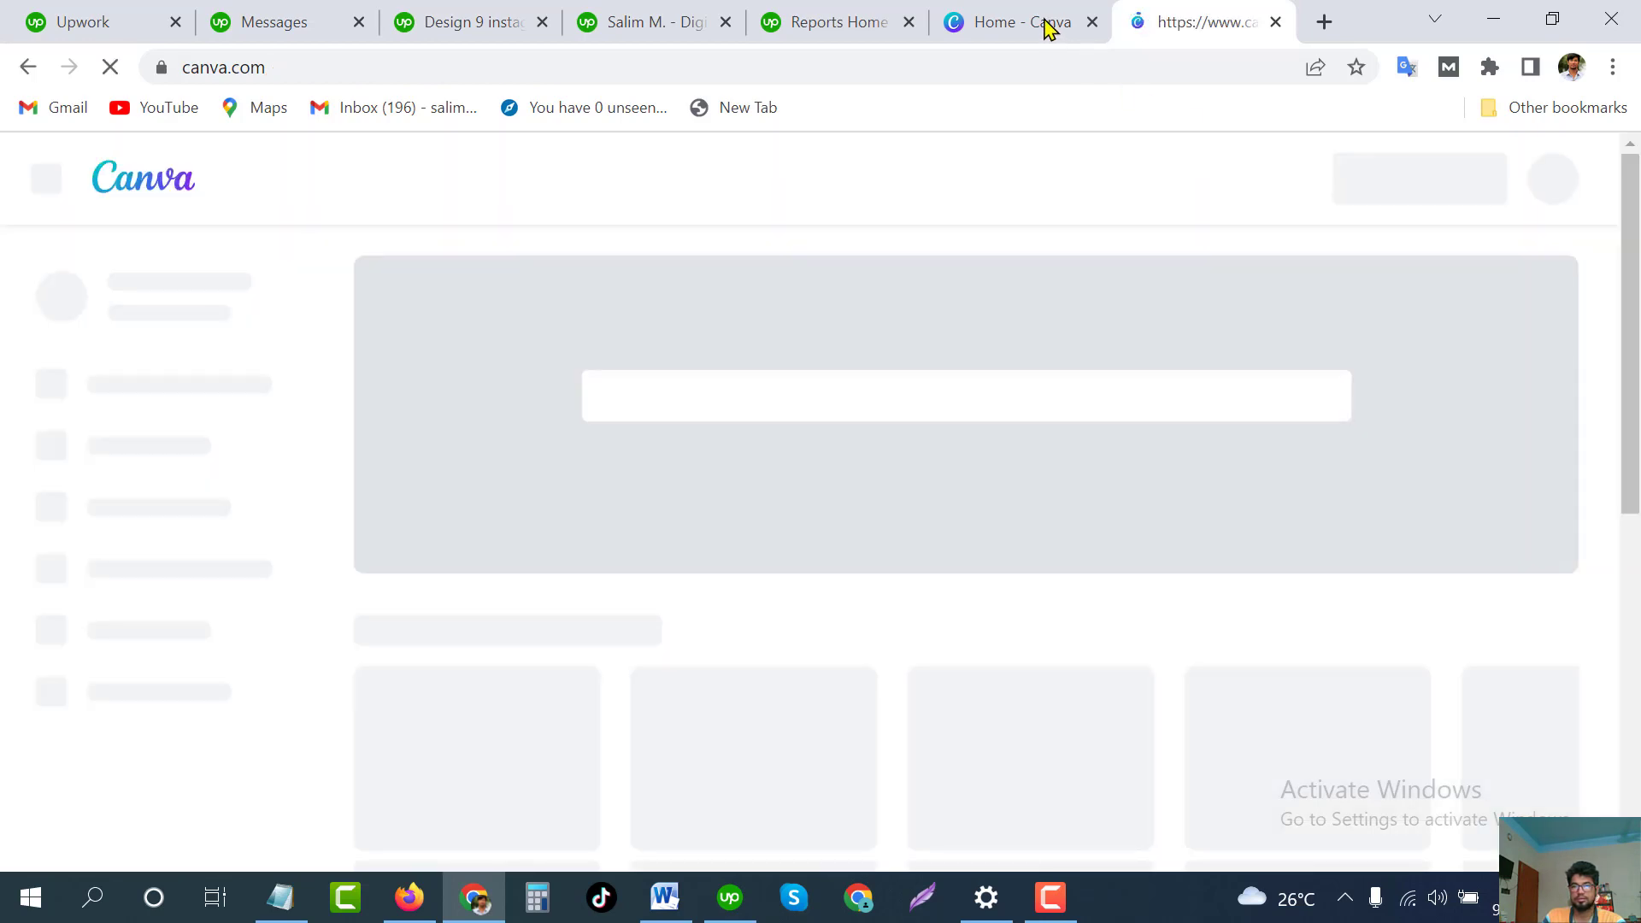
click(1047, 23)
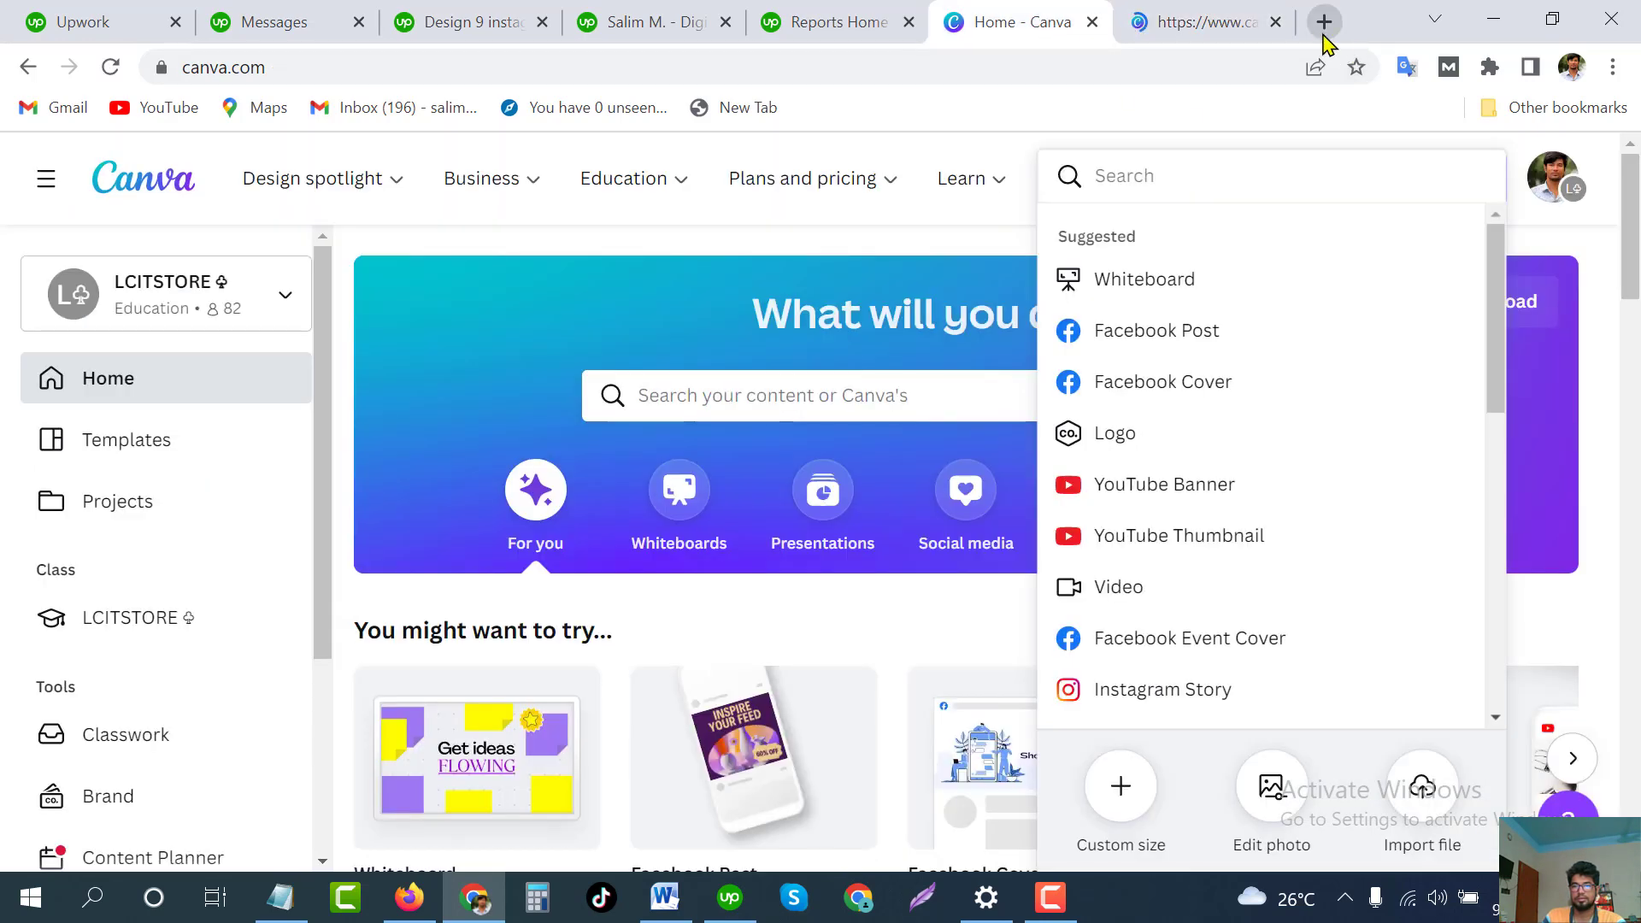
scroll(1167, 577, down, 3)
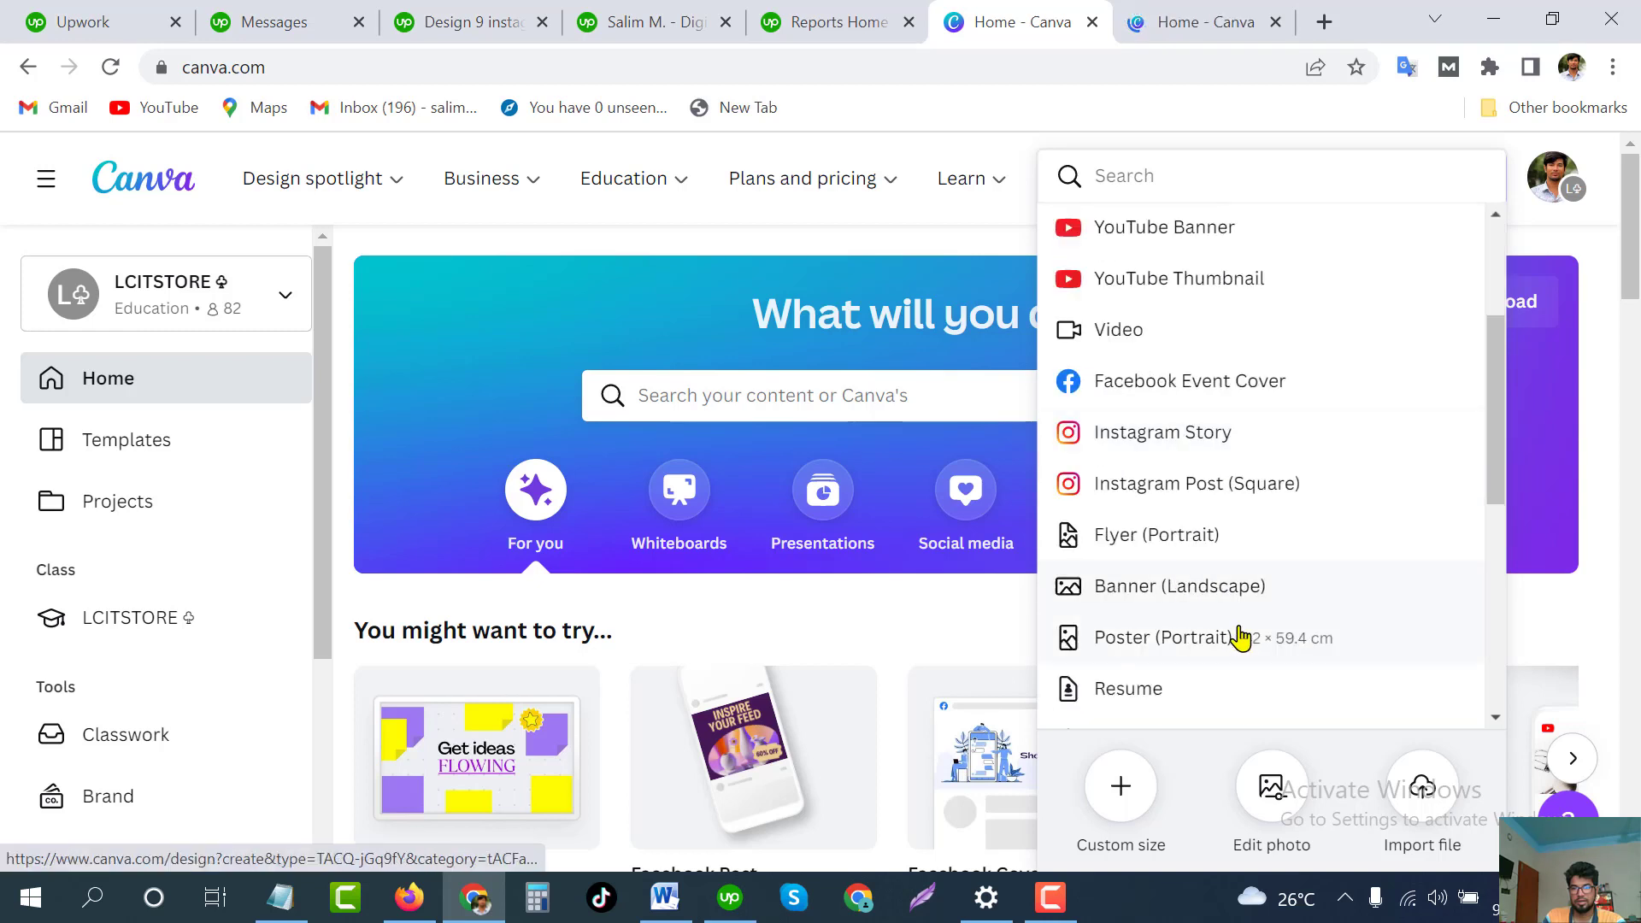
click(1150, 485)
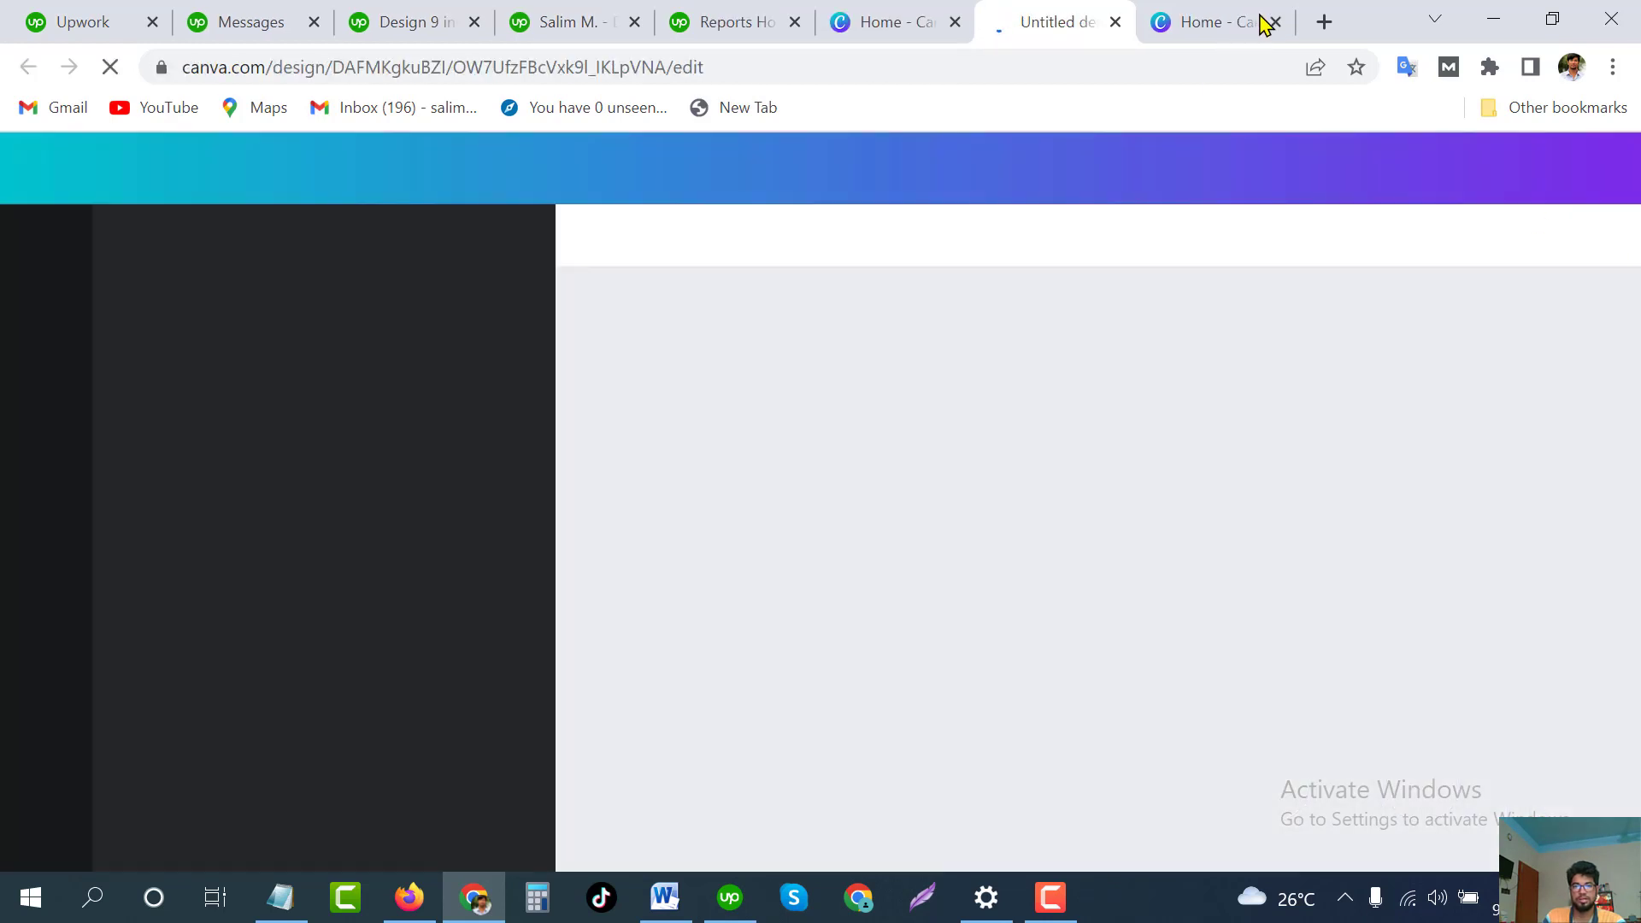
click(1277, 23)
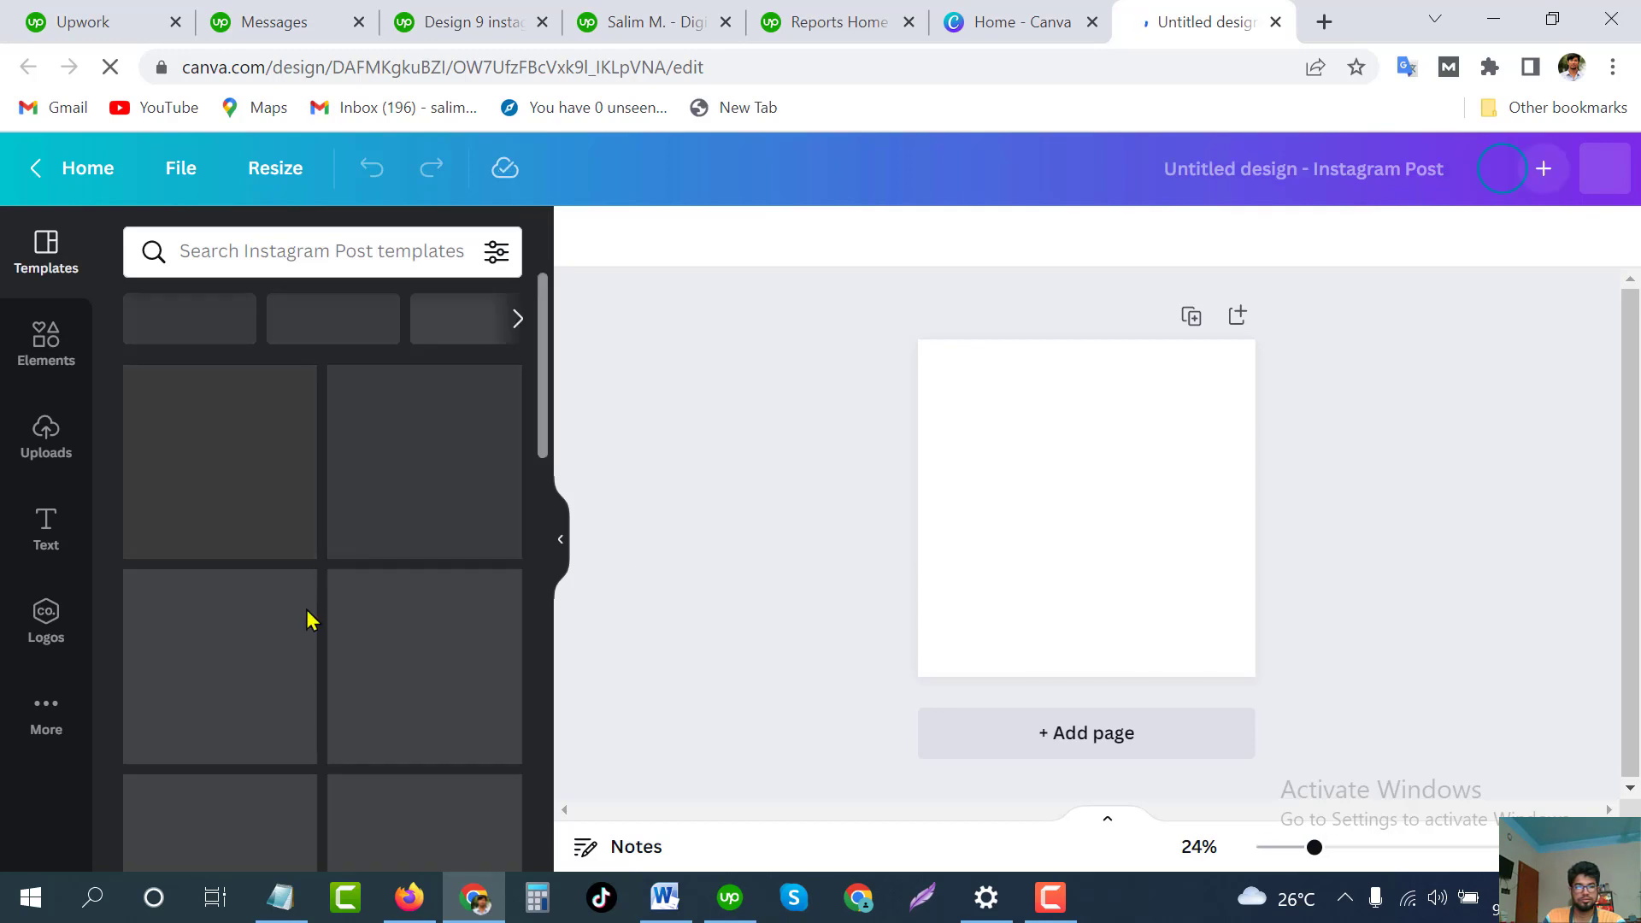
Search the Elements library for "hospitality" in the new Instagram Post design
click(46, 342)
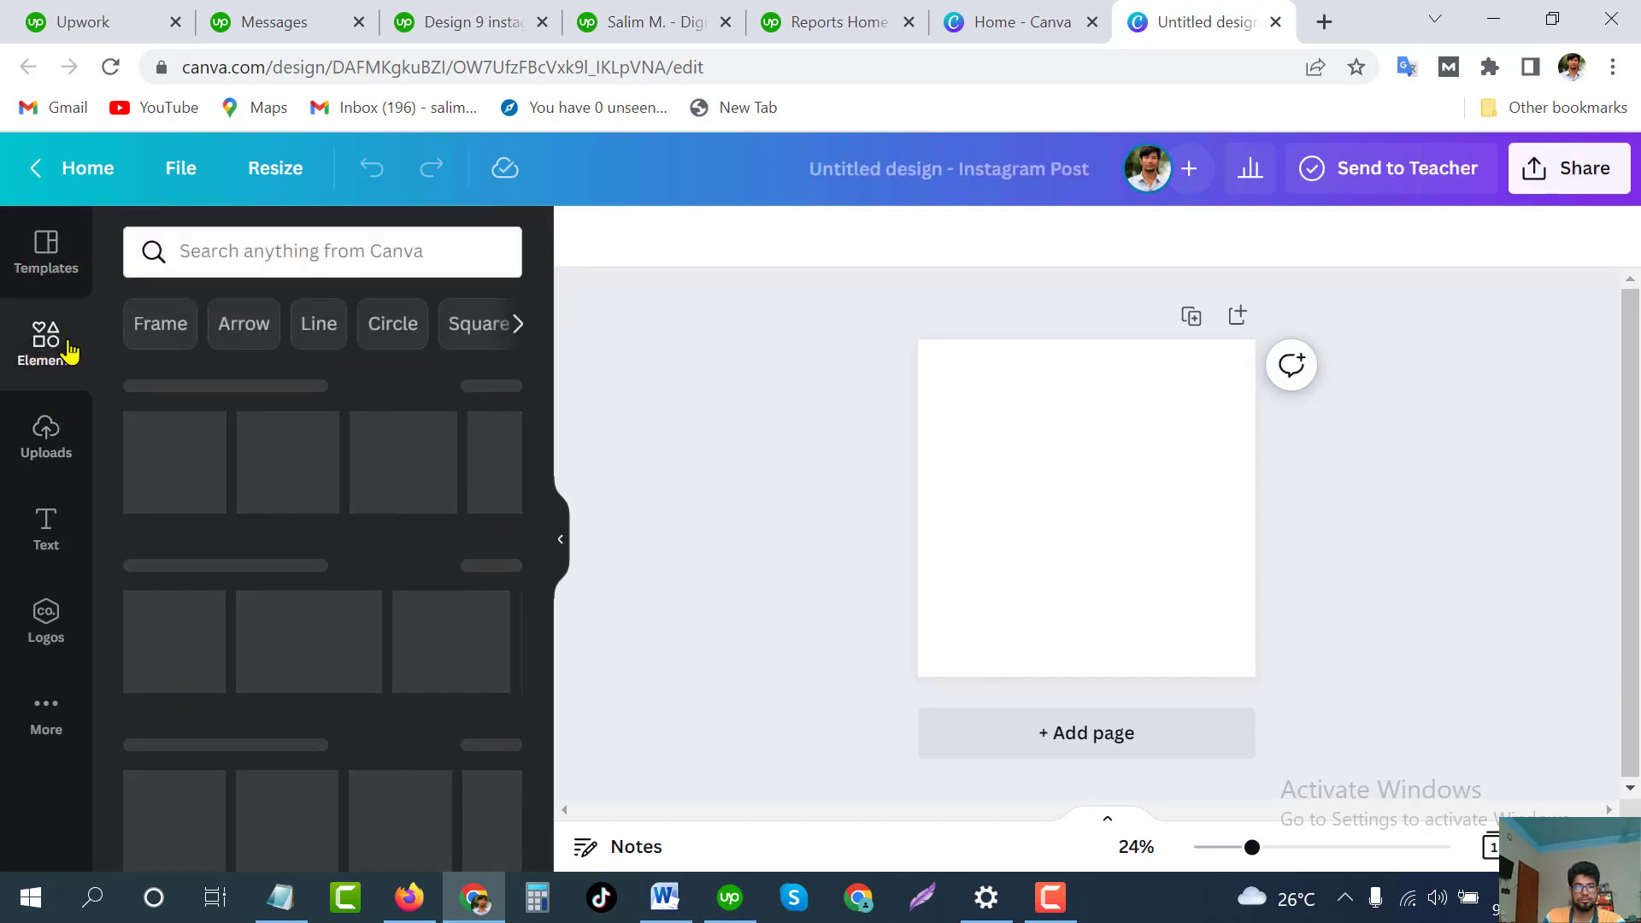
click(214, 256)
right_click(213, 251)
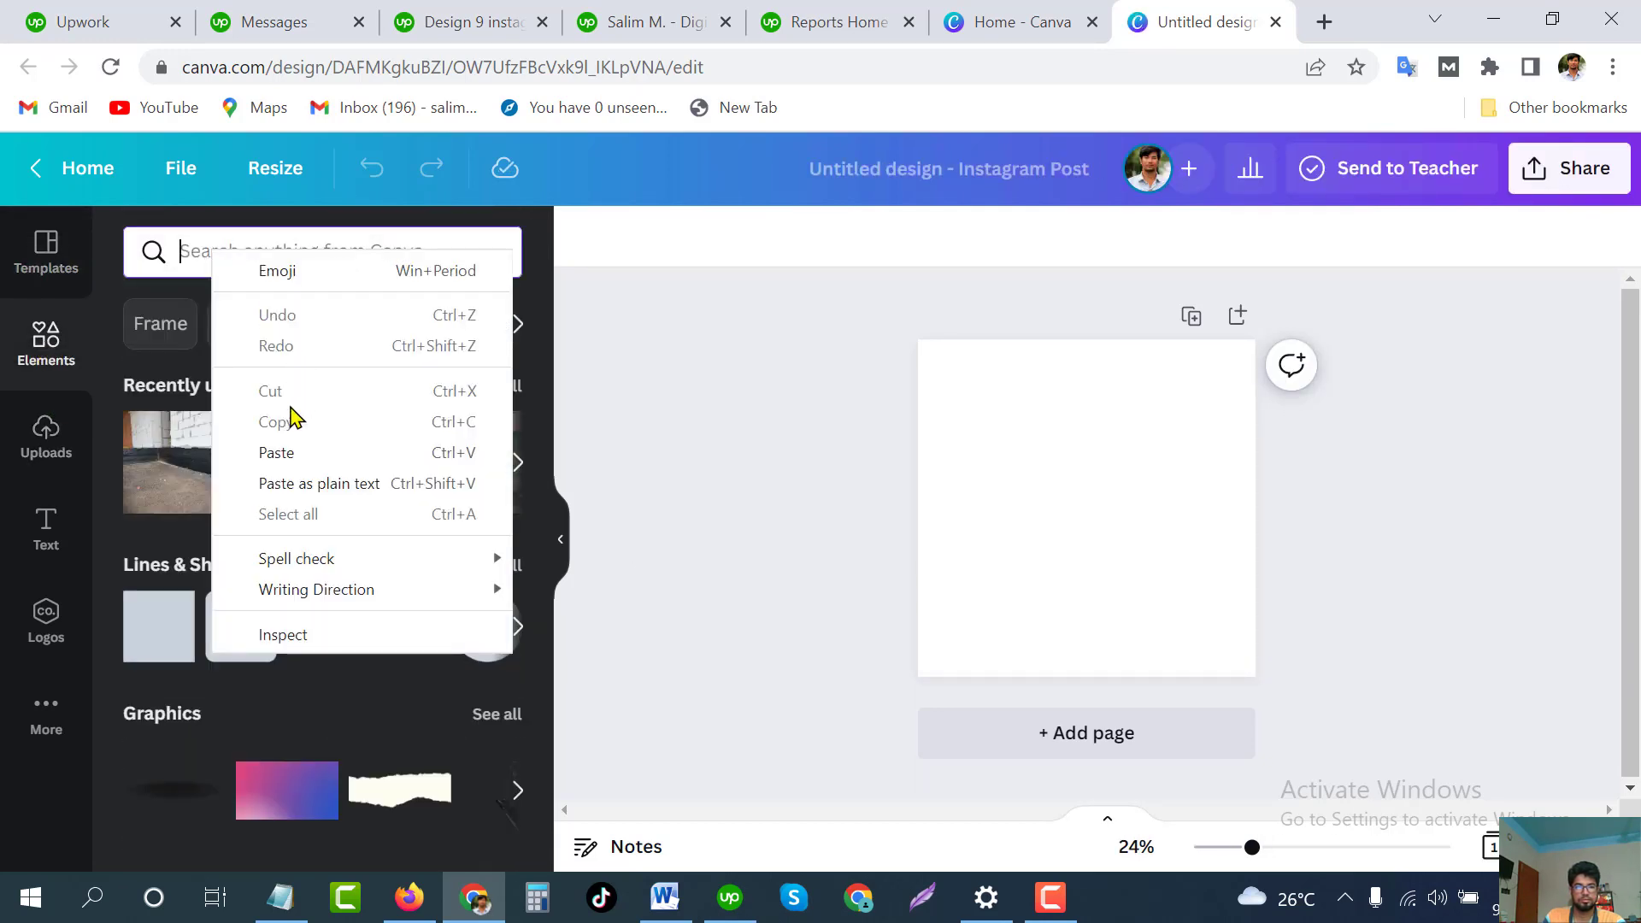
click(277, 453)
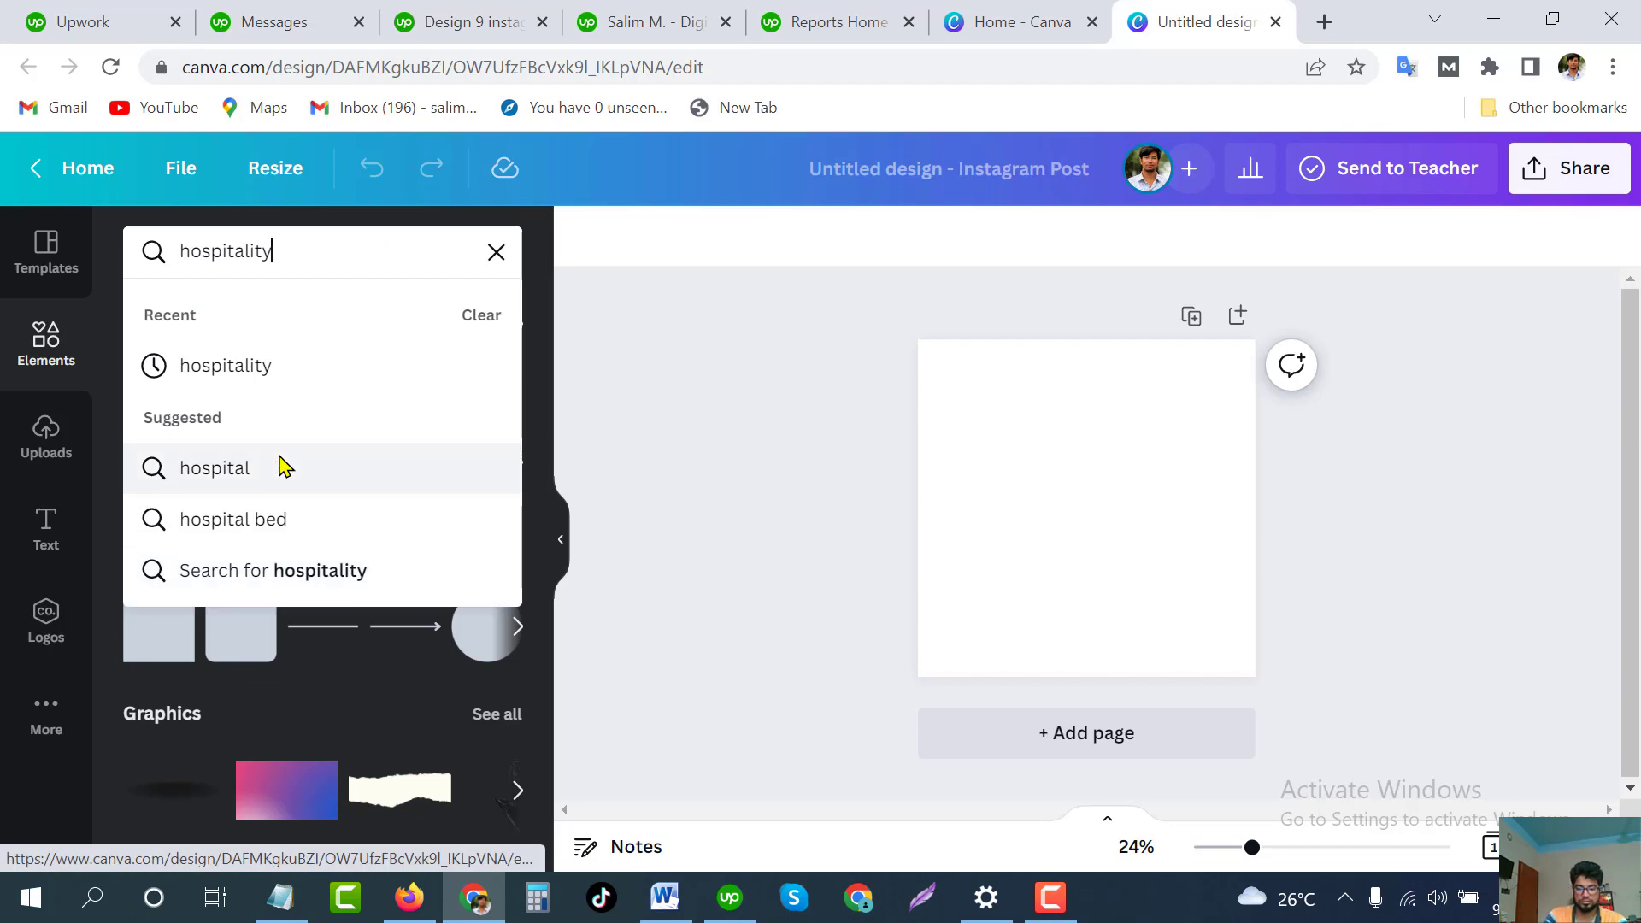
key(Return)
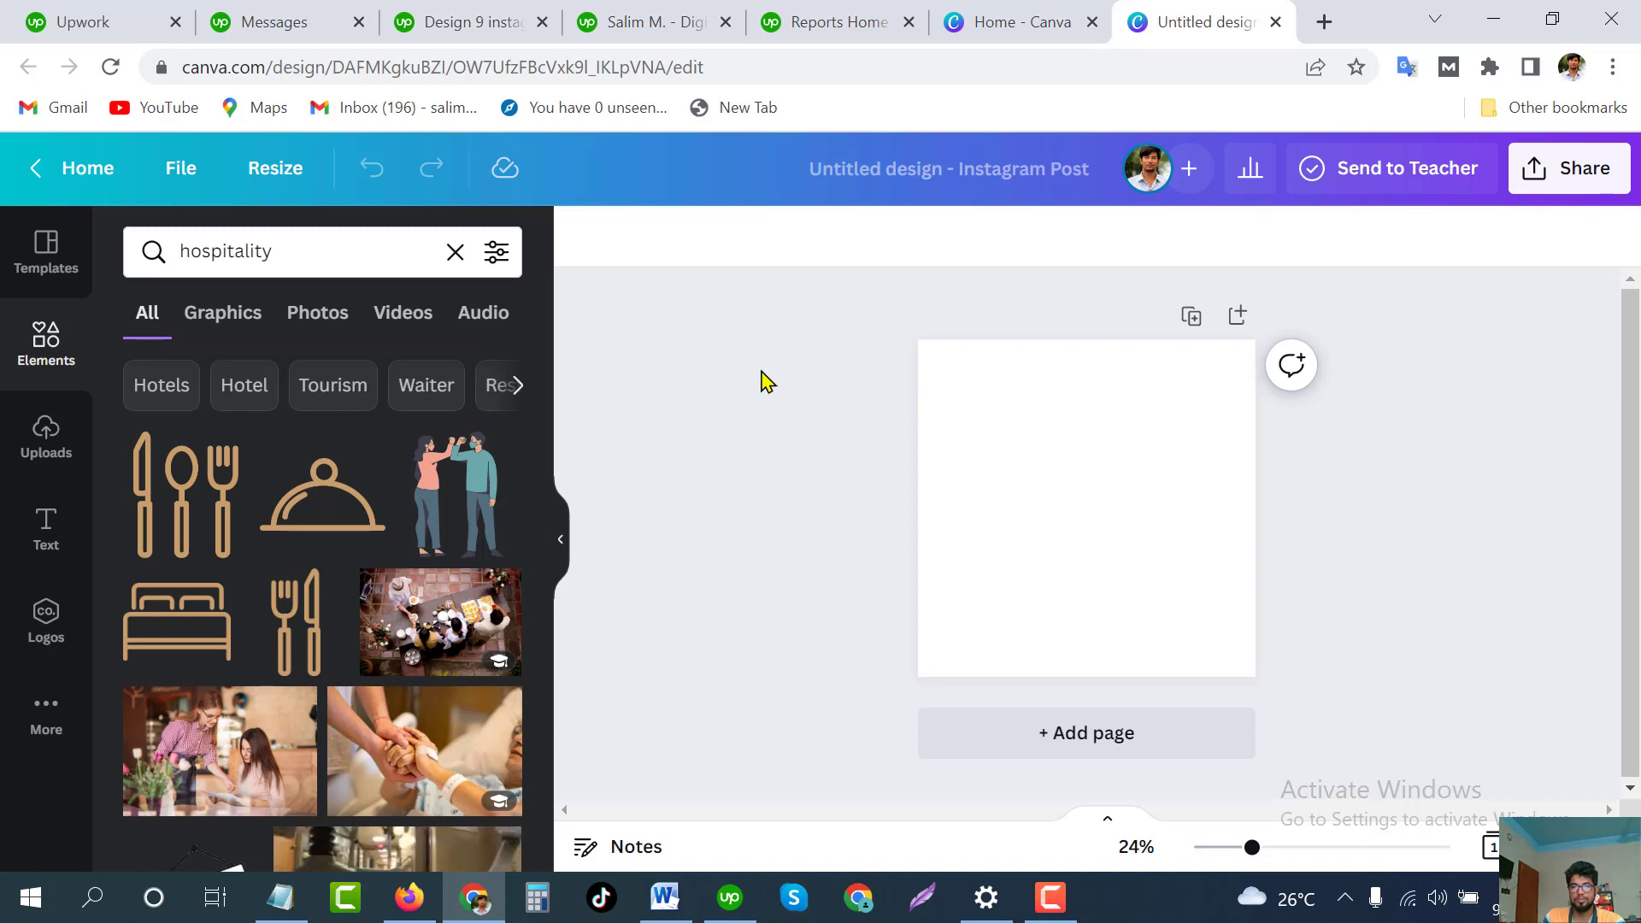
Look through the available design types on the Canva home page and return to the untitled Instagram Post design
click(1017, 7)
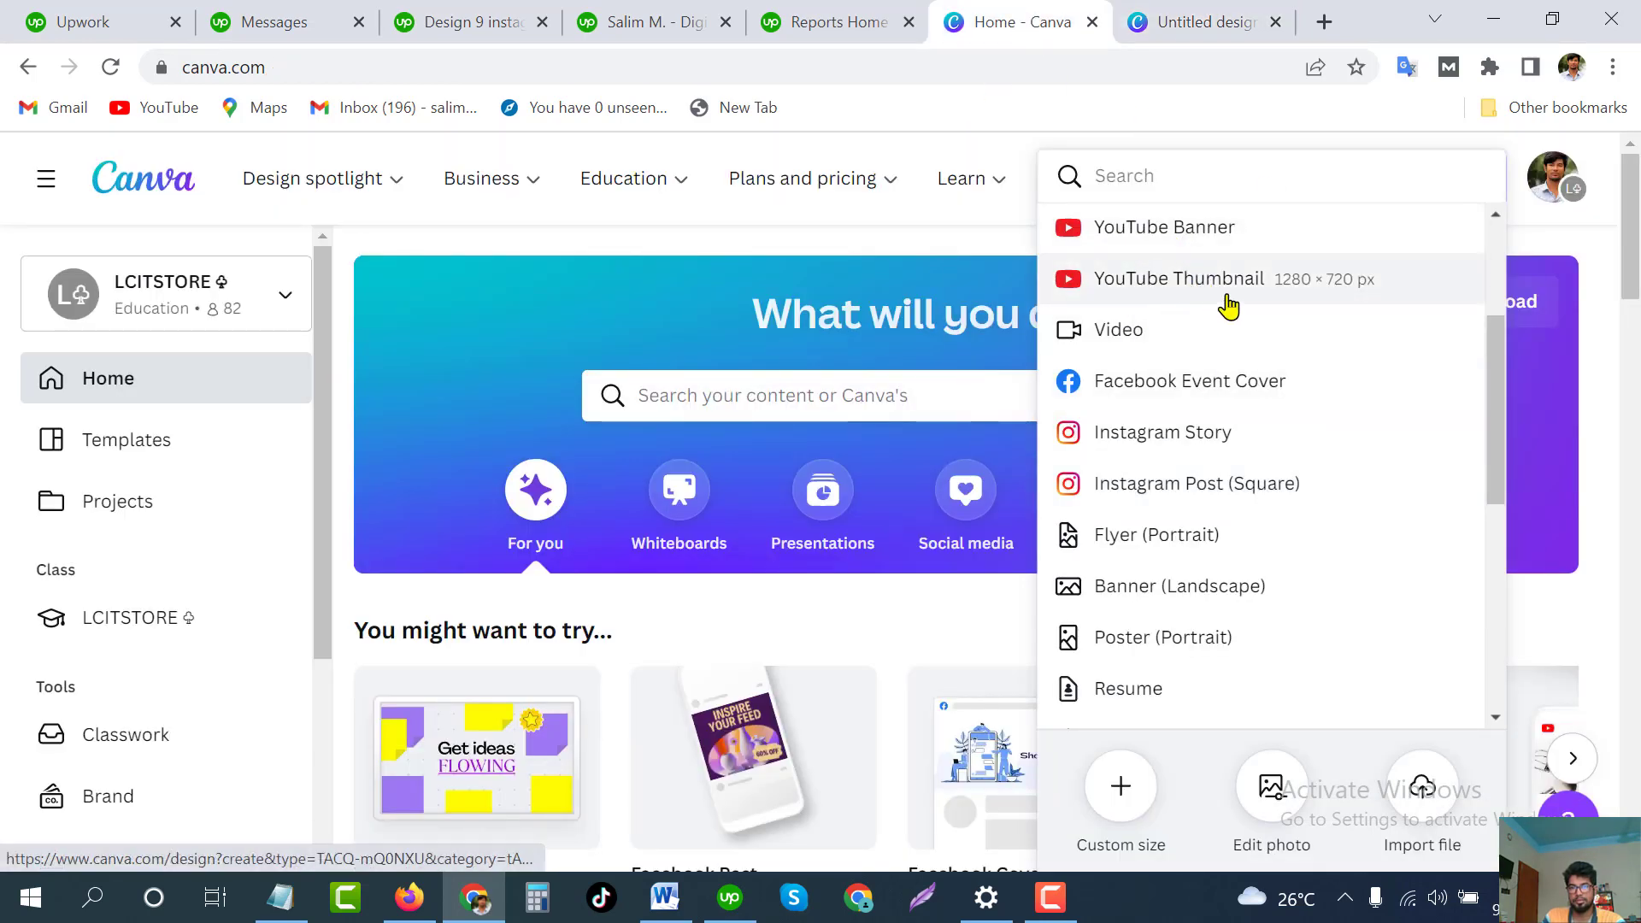
scroll(1164, 478, down, 6)
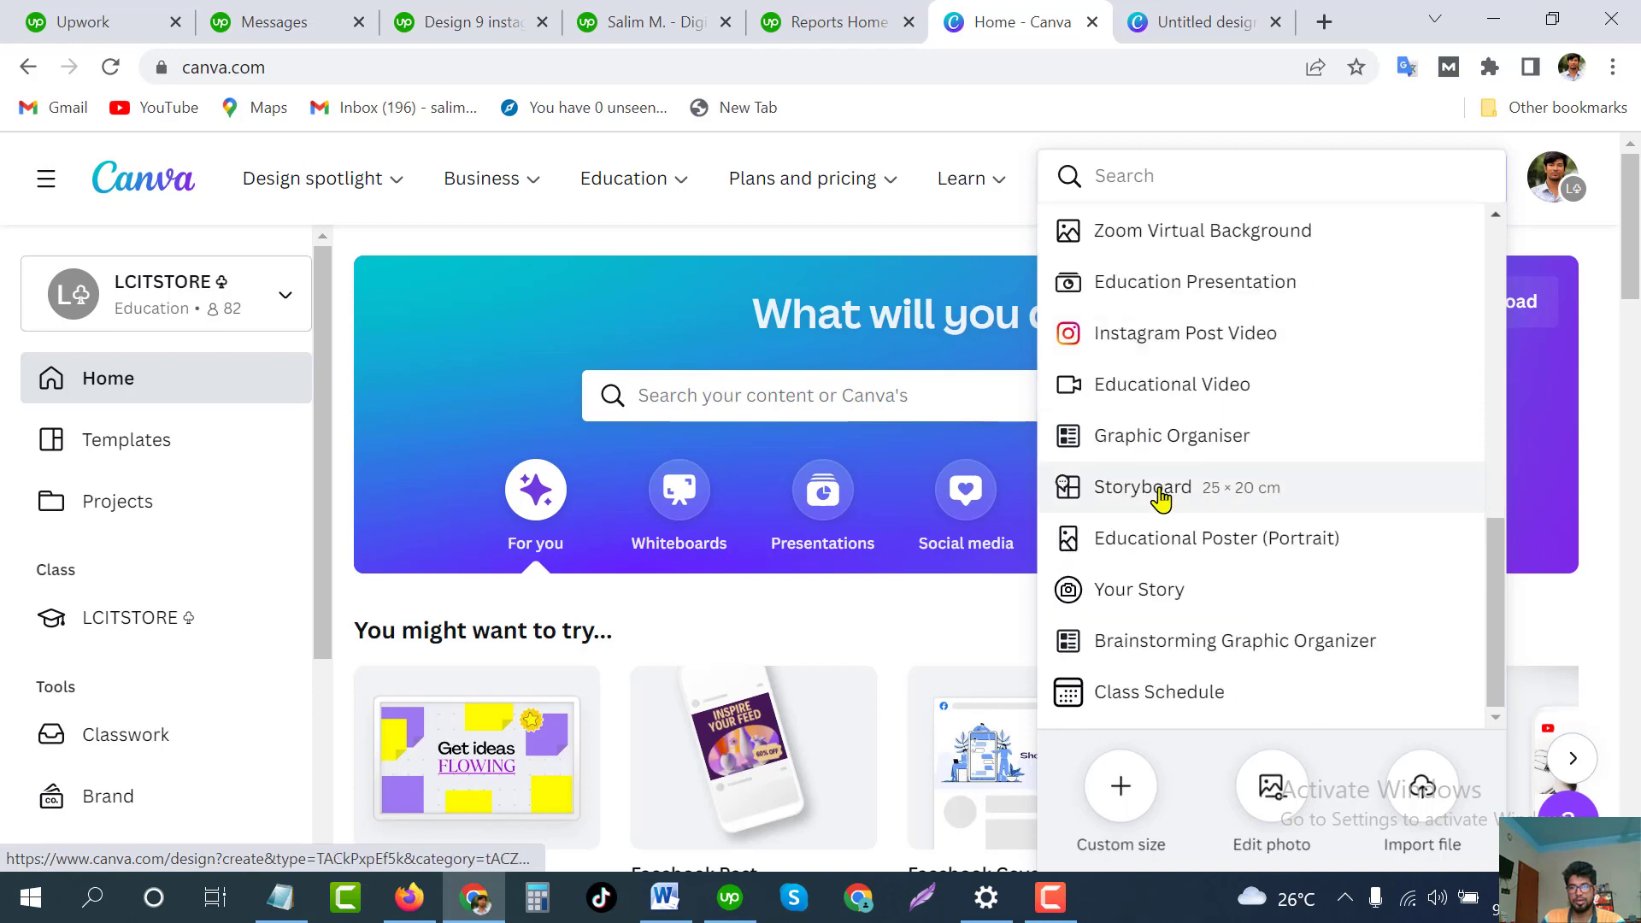
scroll(1161, 498, down, 6)
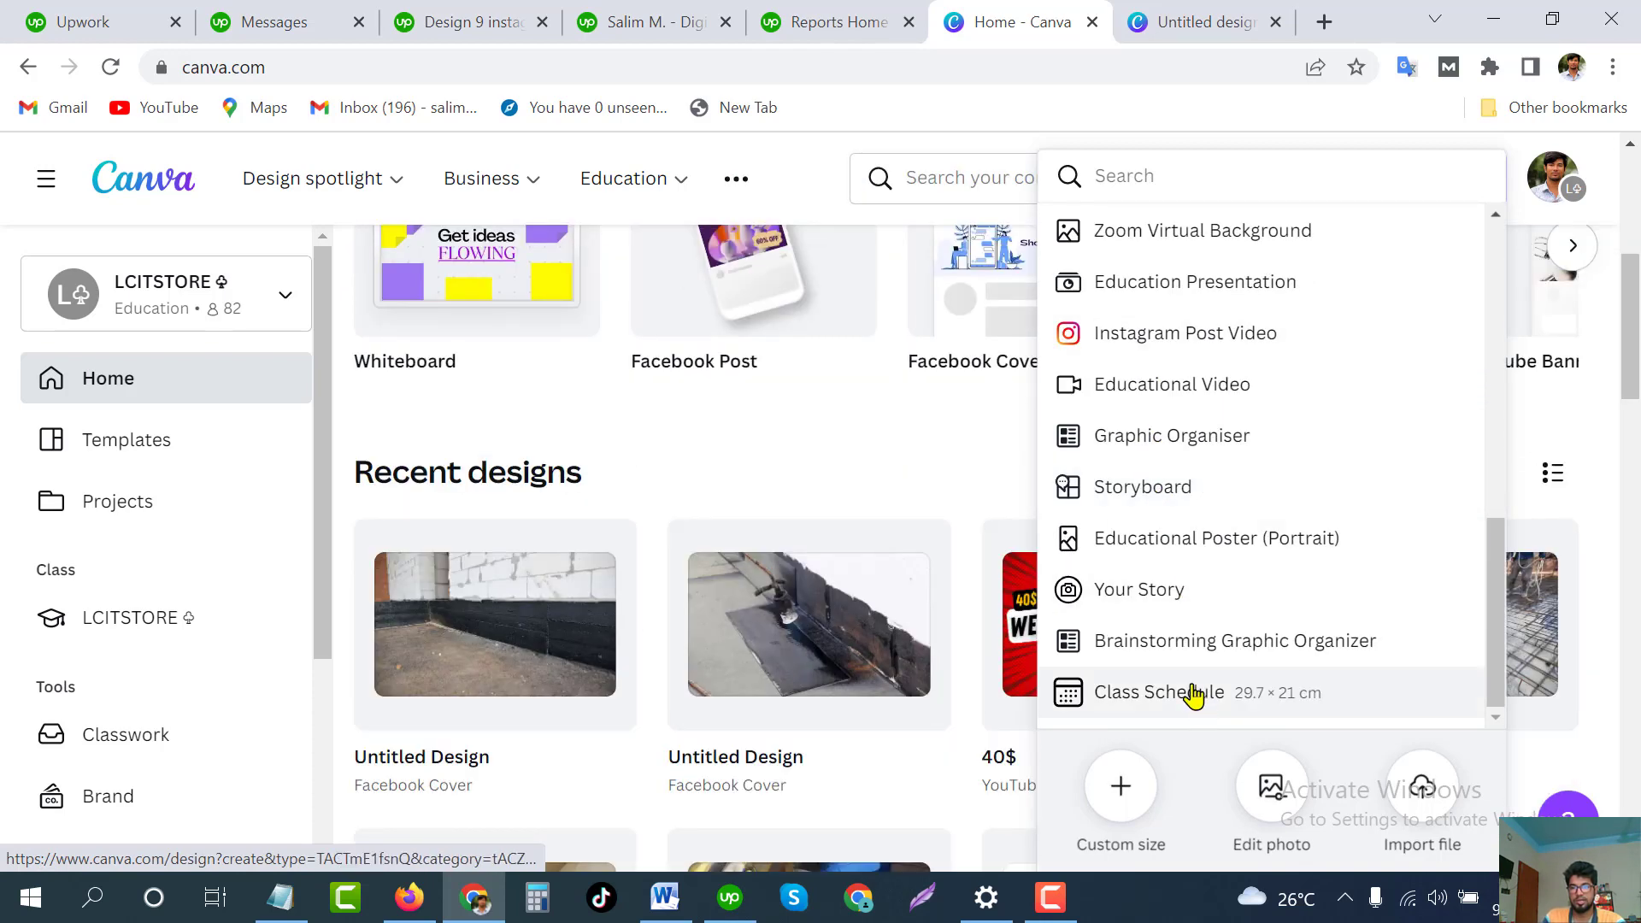
scroll(1191, 676, up, 12)
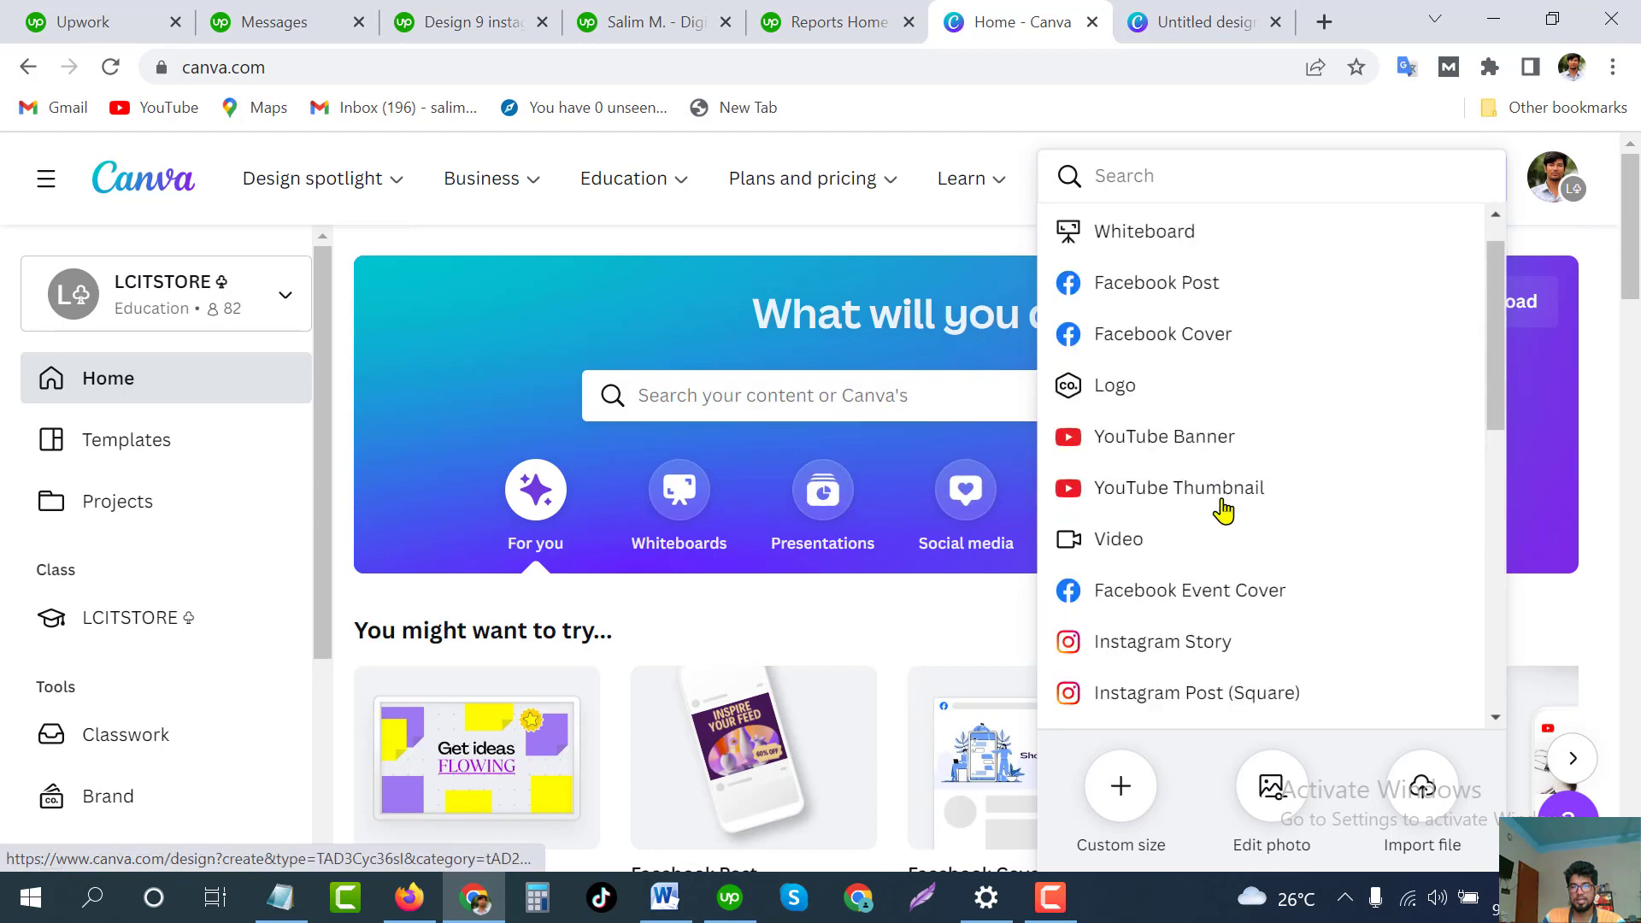
scroll(1224, 505, up, 1)
click(1601, 418)
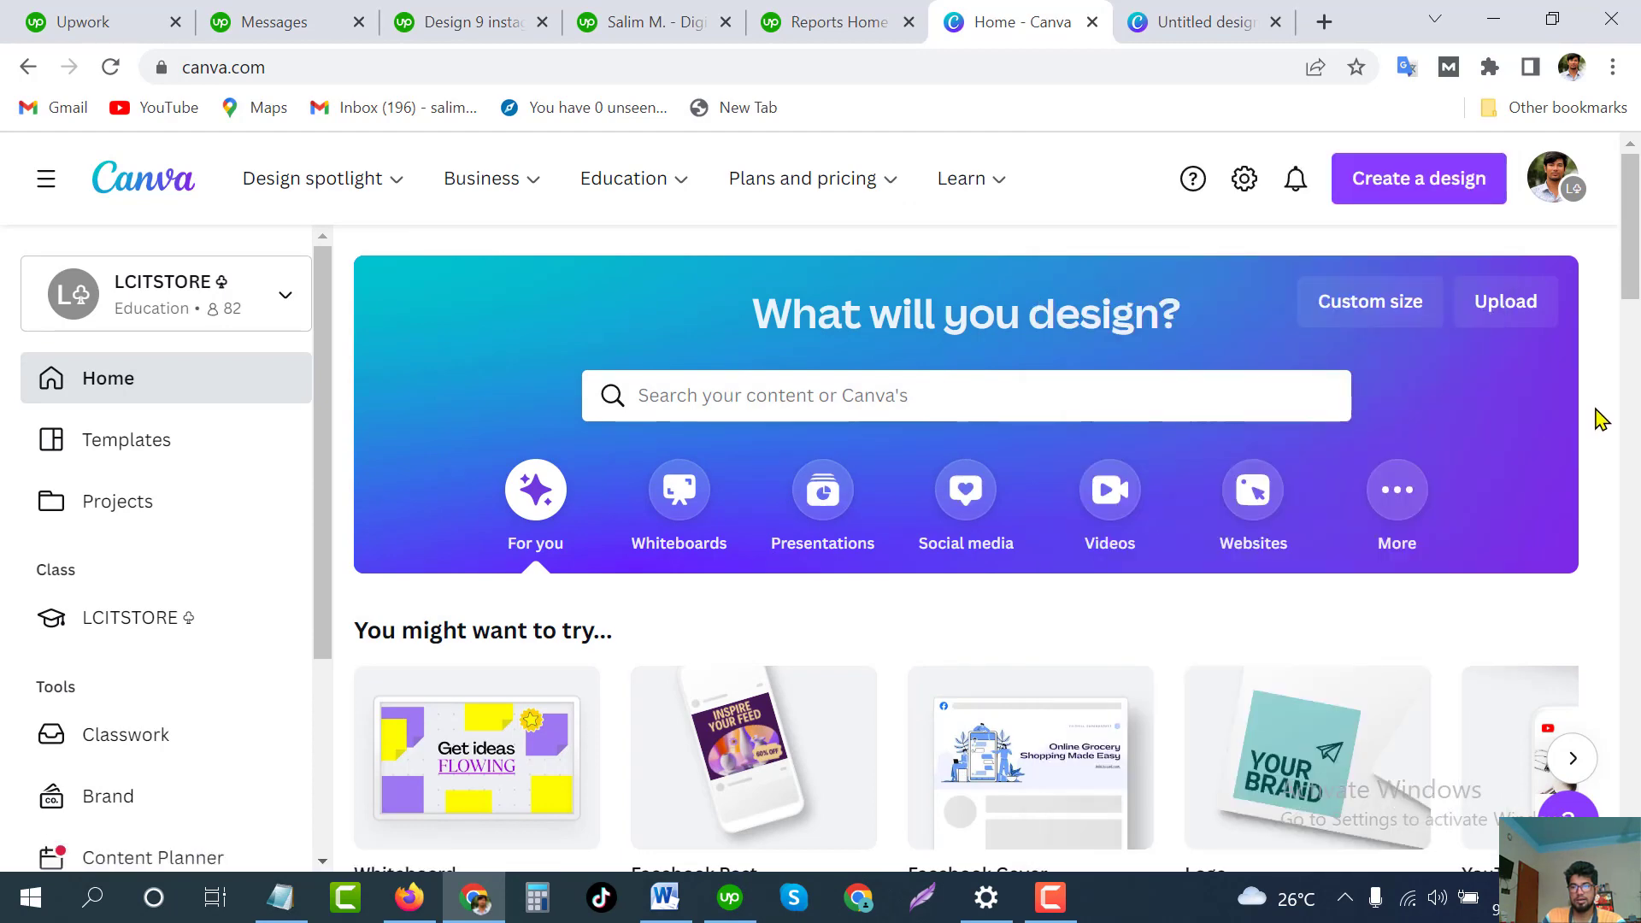
click(1180, 26)
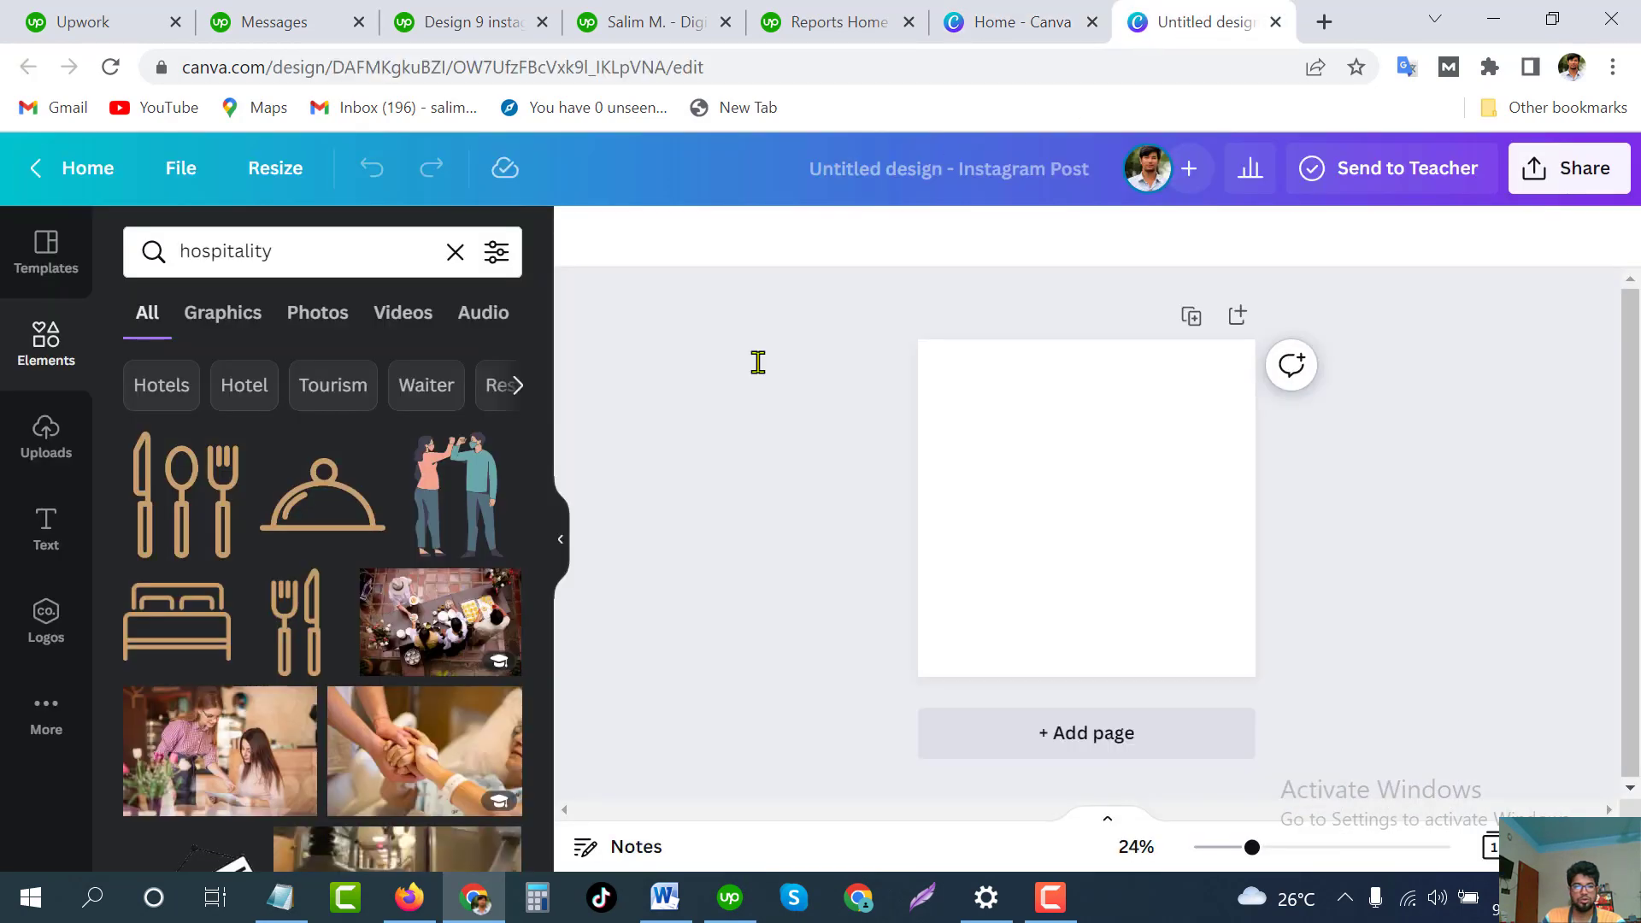
Browse the hospitality graphics, photos and videos for a picture suited to the Instagram post
scroll(288, 607, down, 3)
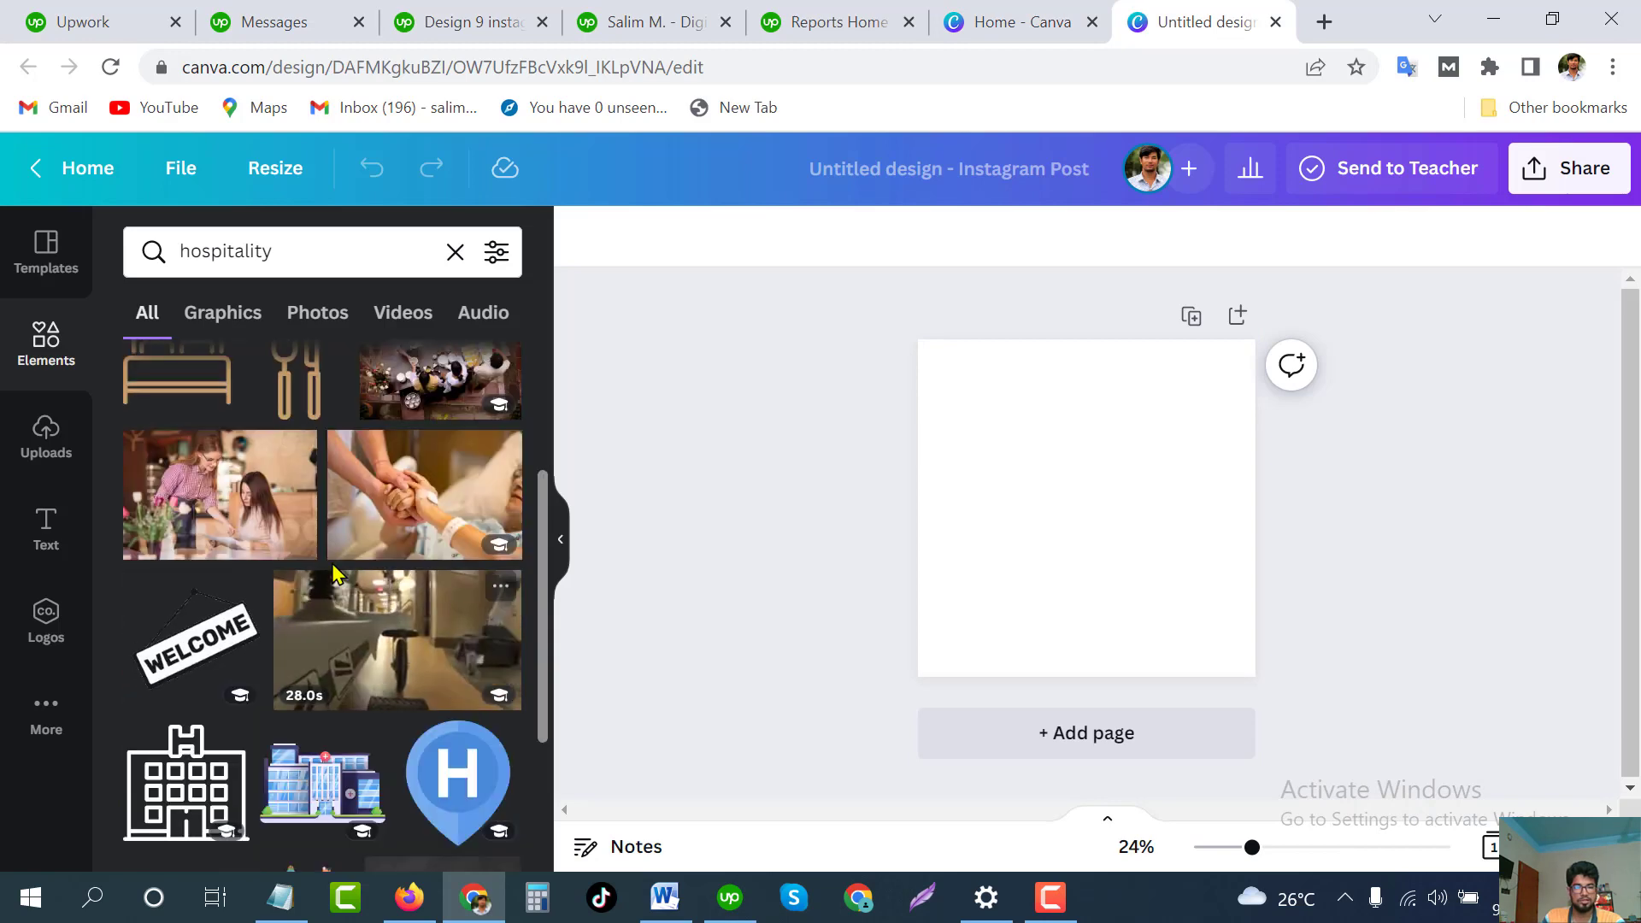
scroll(318, 581, up, 3)
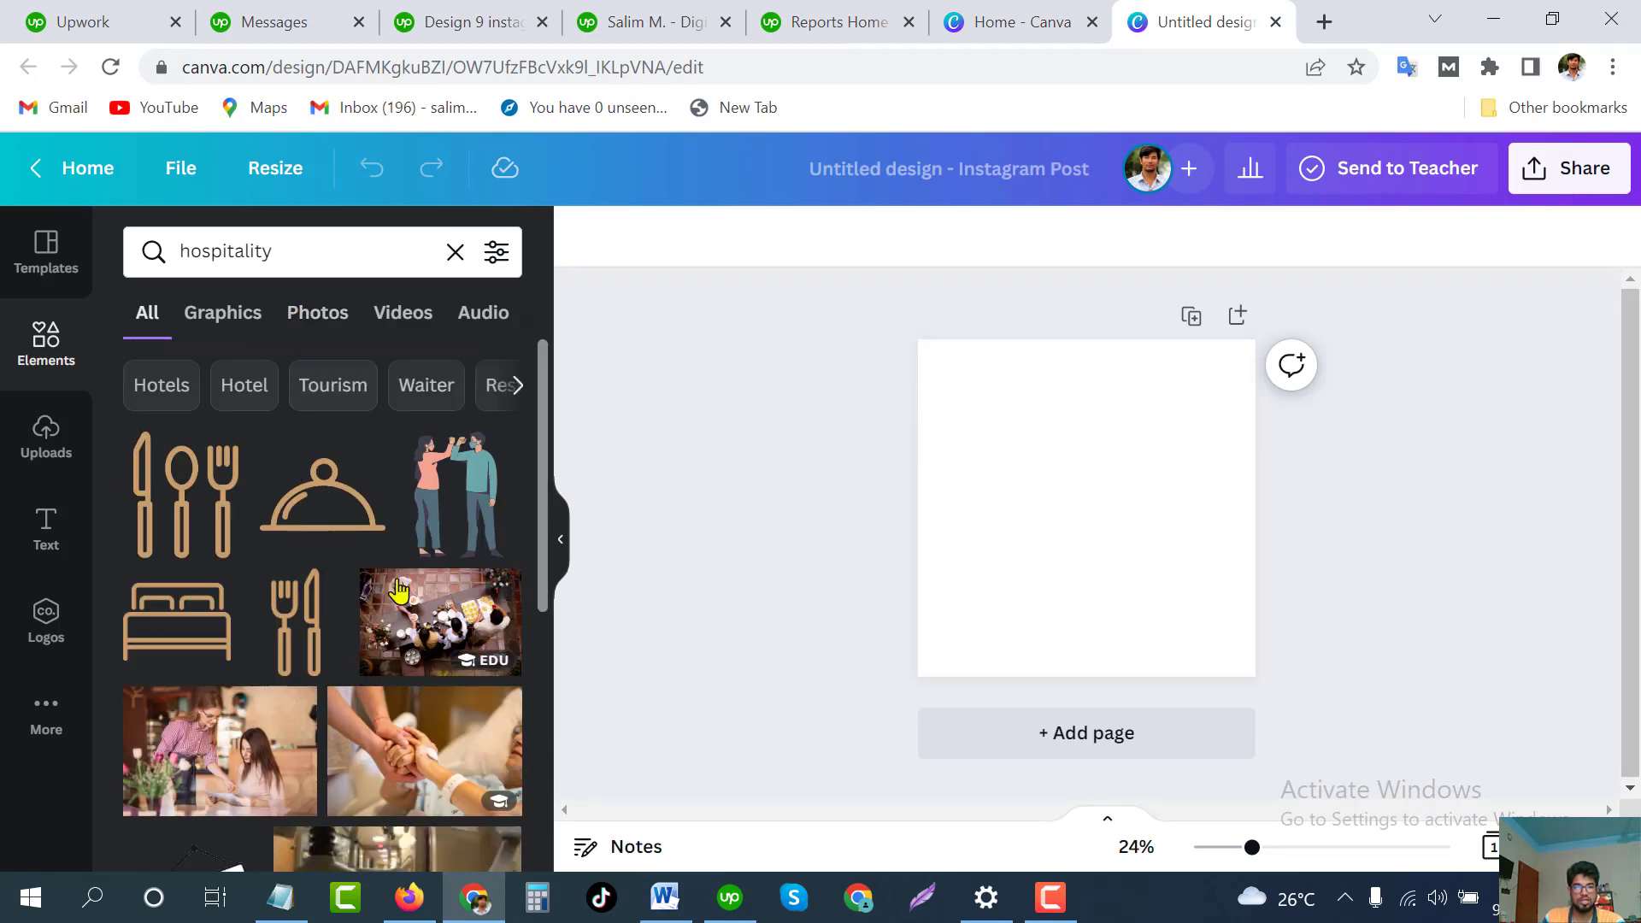
scroll(347, 601, down, 2)
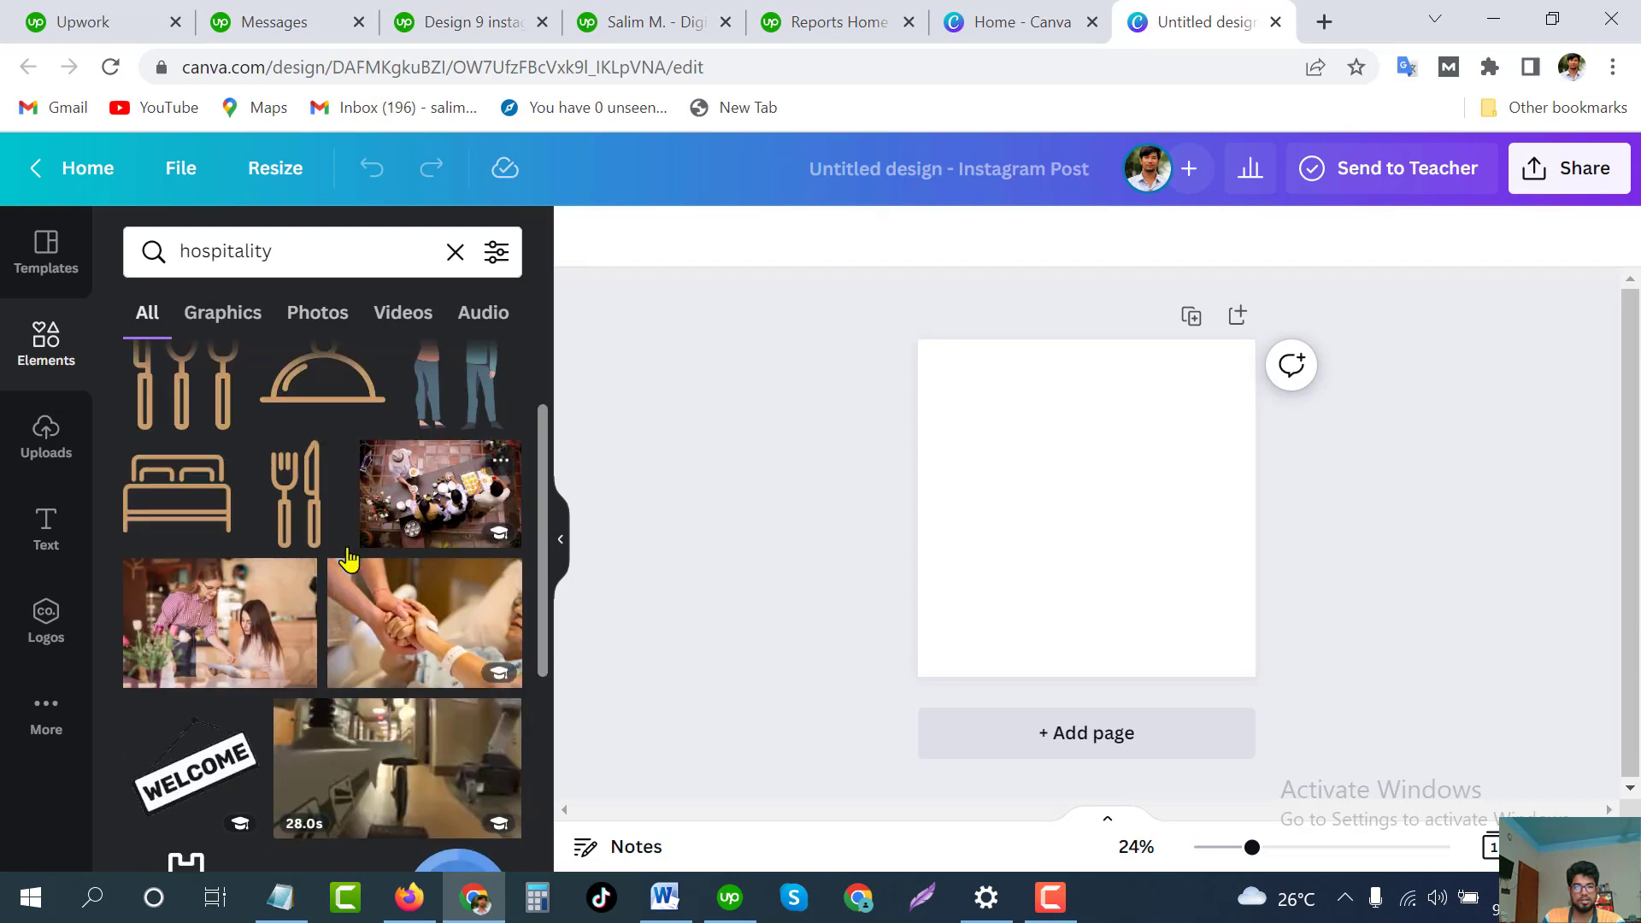
scroll(342, 564, down, 5)
scroll(333, 581, down, 10)
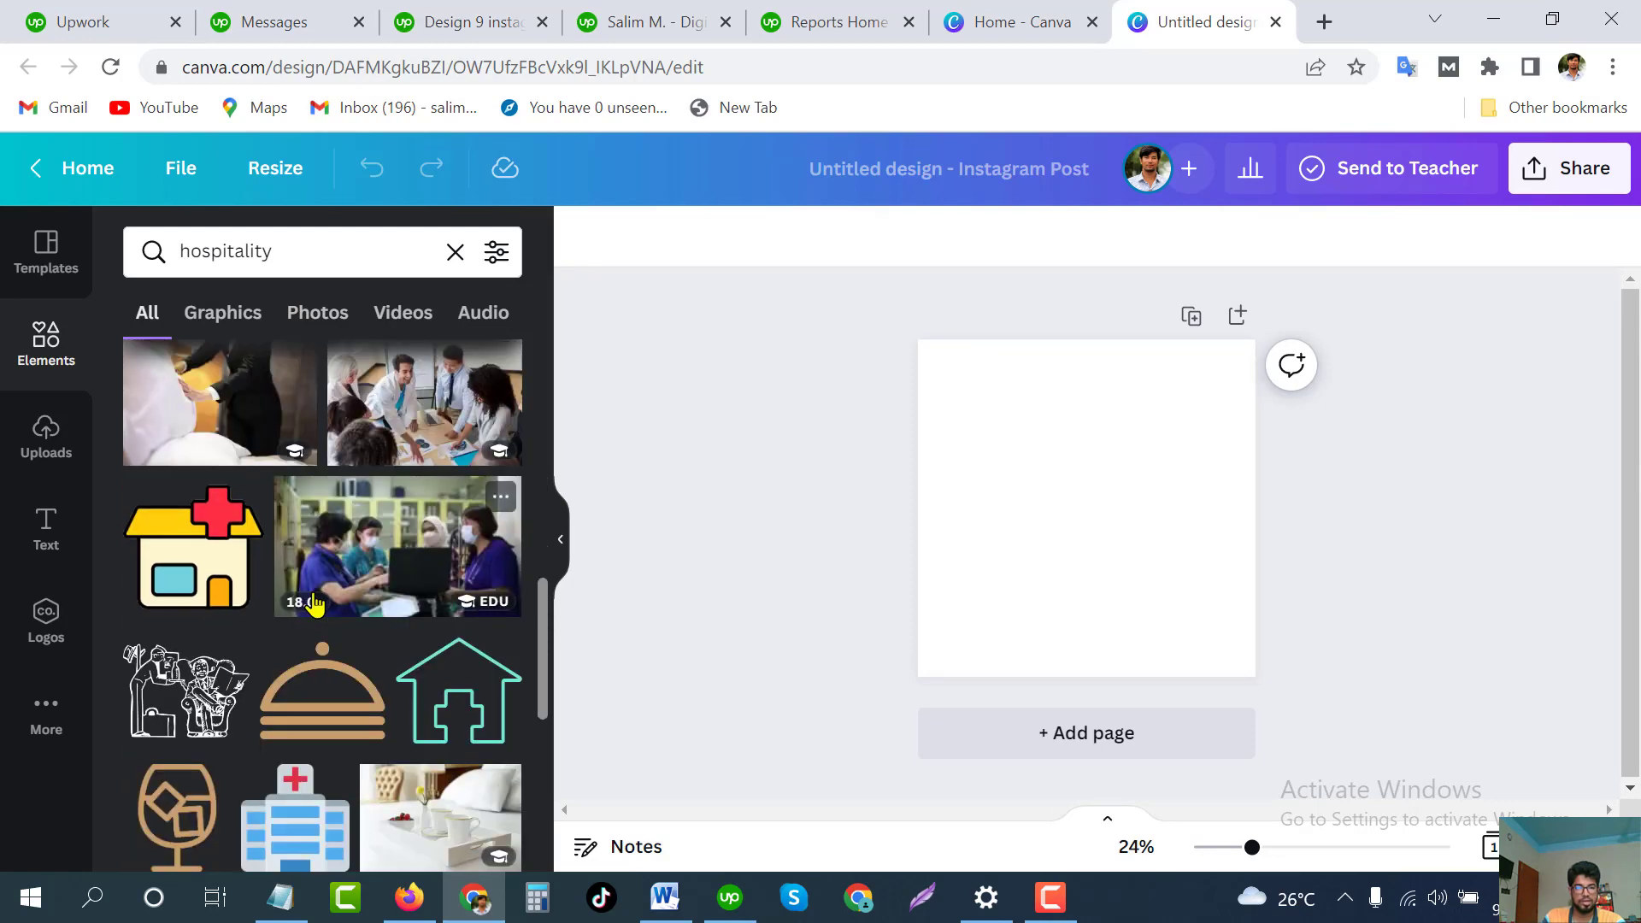
scroll(316, 589, down, 6)
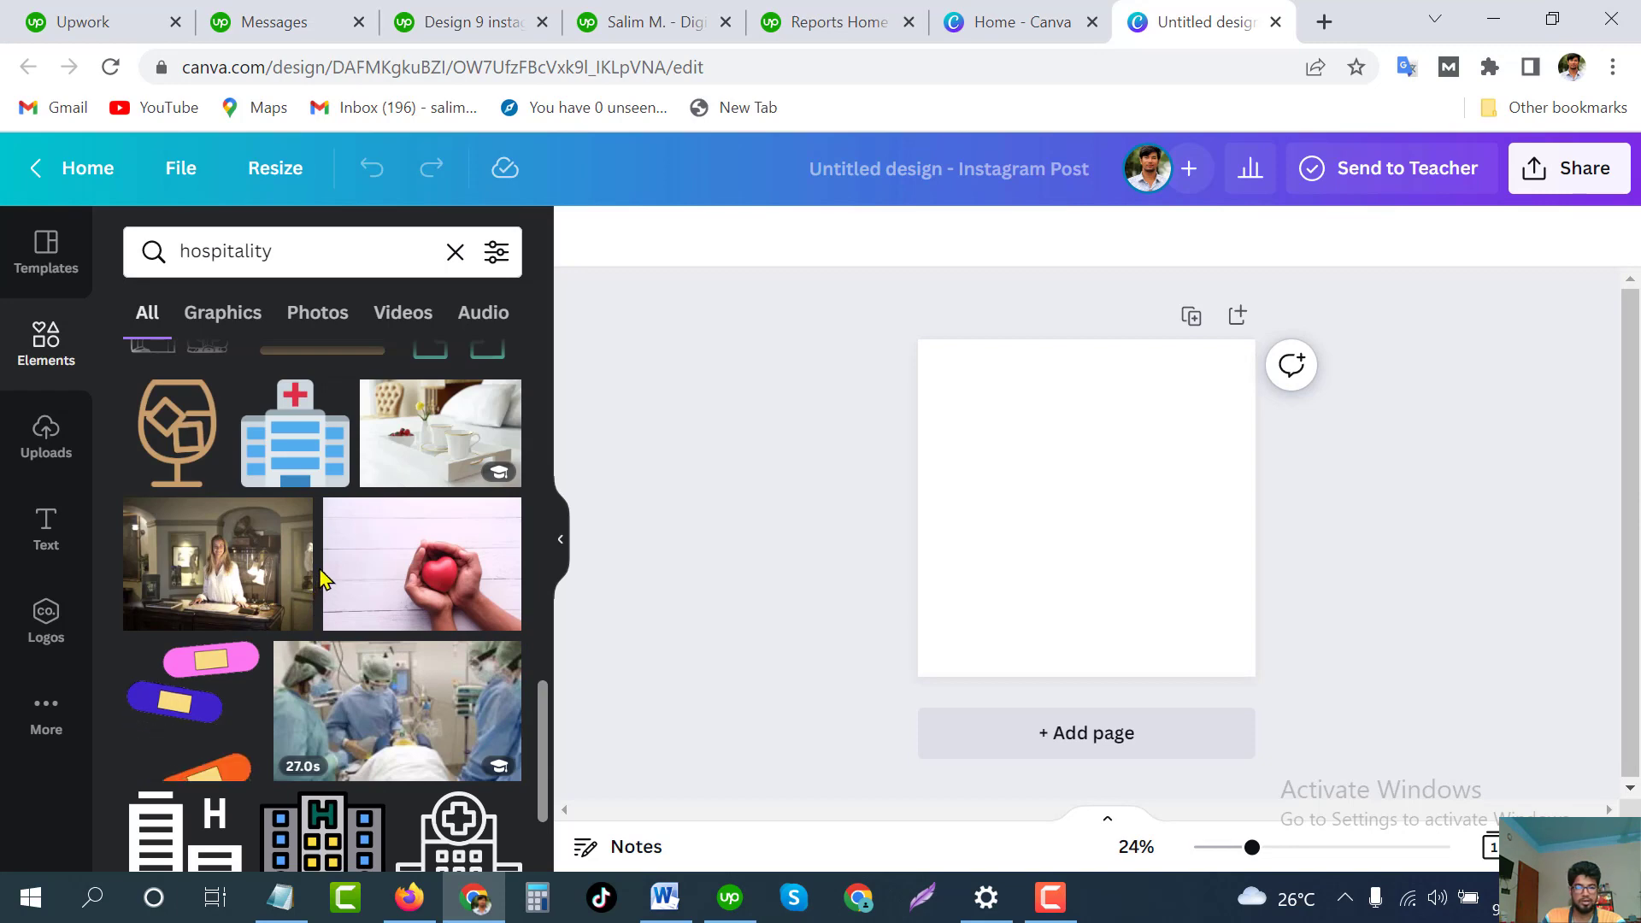
scroll(316, 581, down, 5)
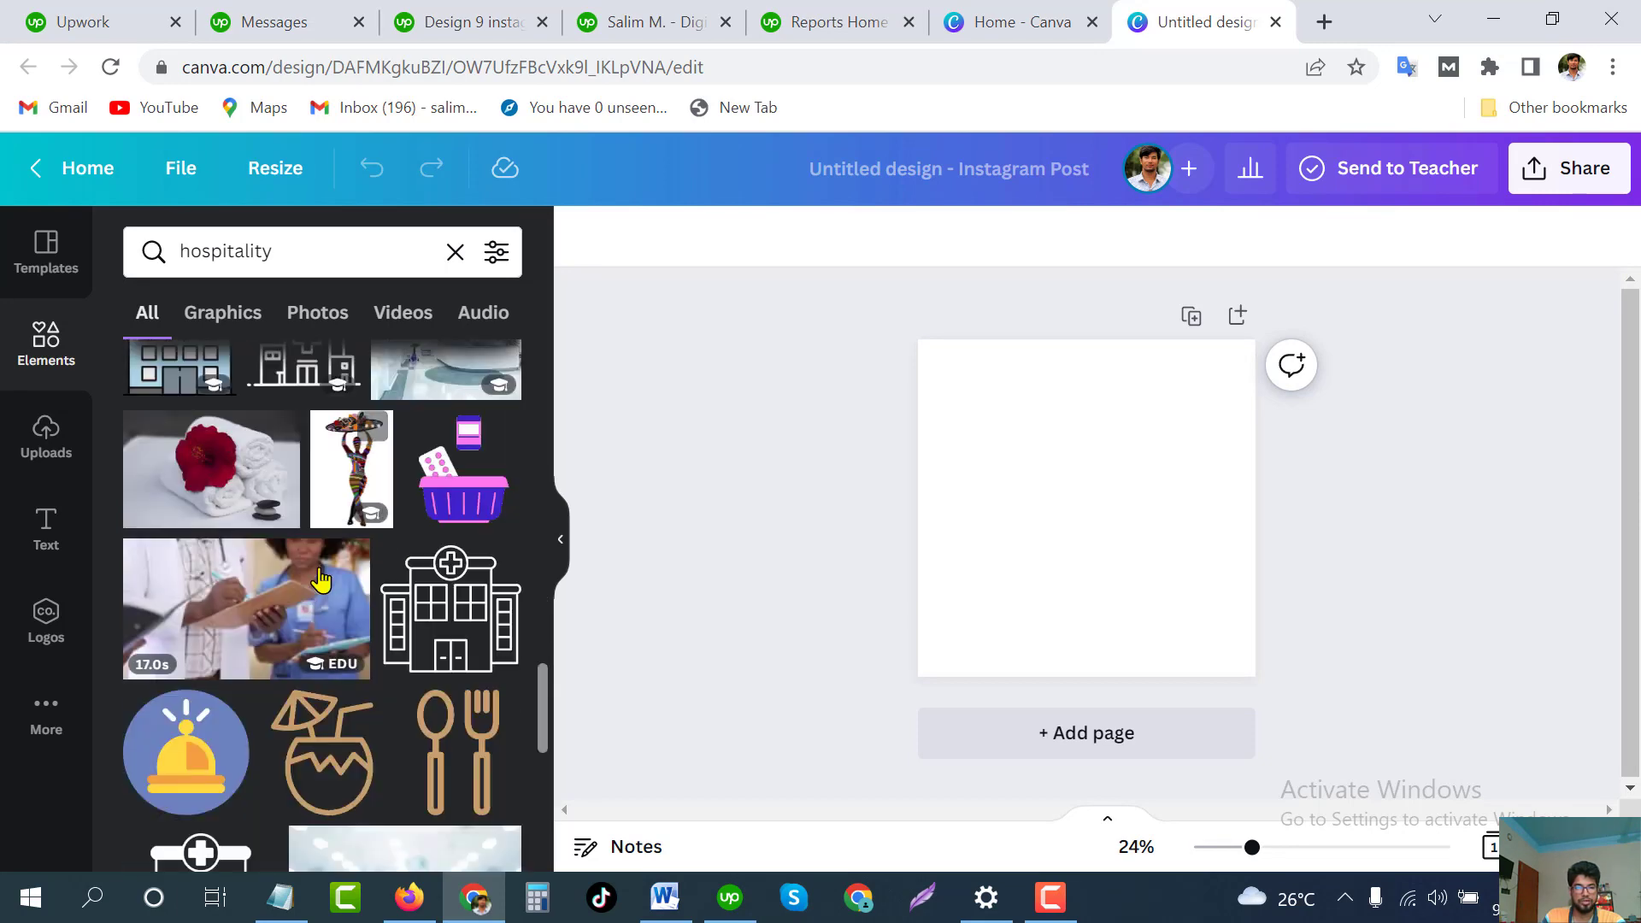
scroll(305, 583, down, 8)
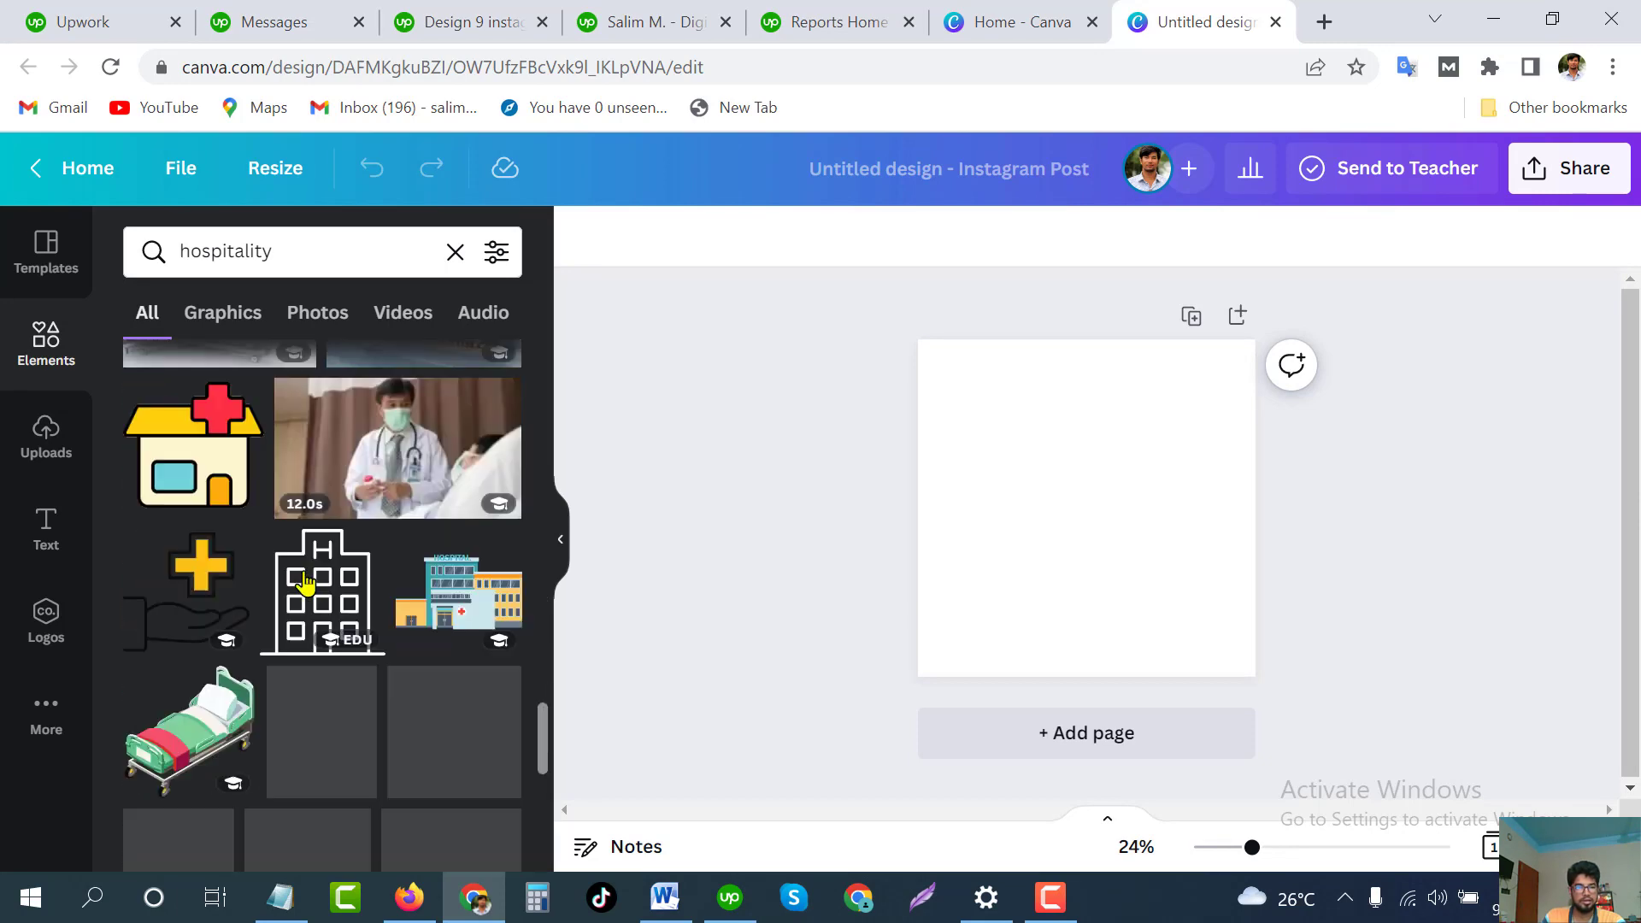
scroll(306, 583, down, 5)
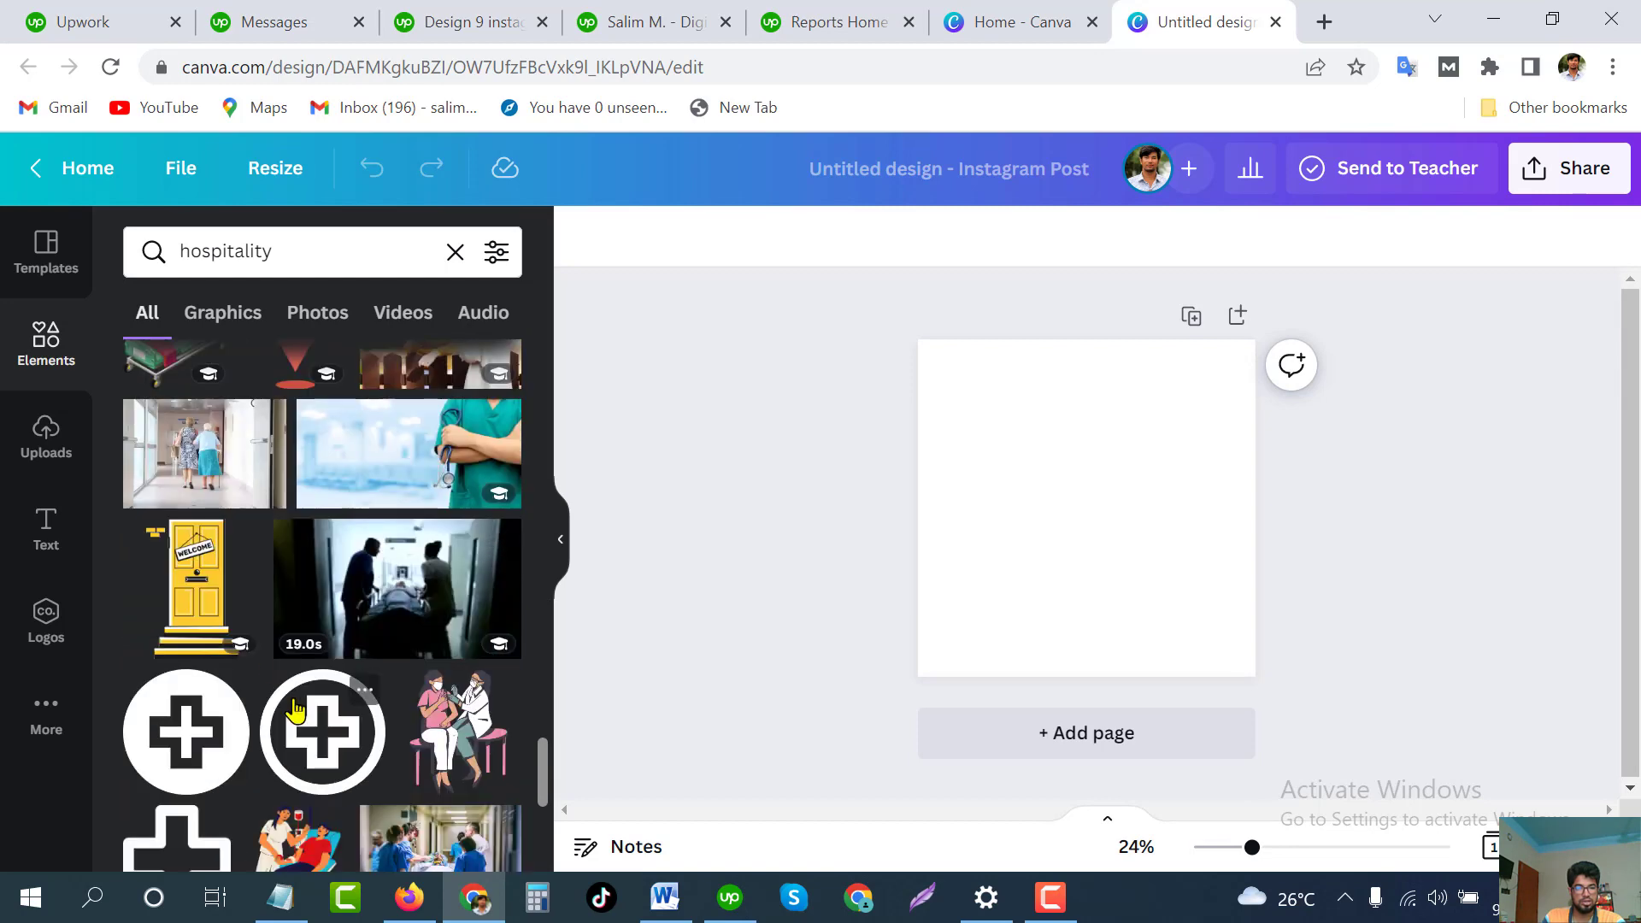
scroll(295, 710, down, 2)
scroll(295, 709, down, 4)
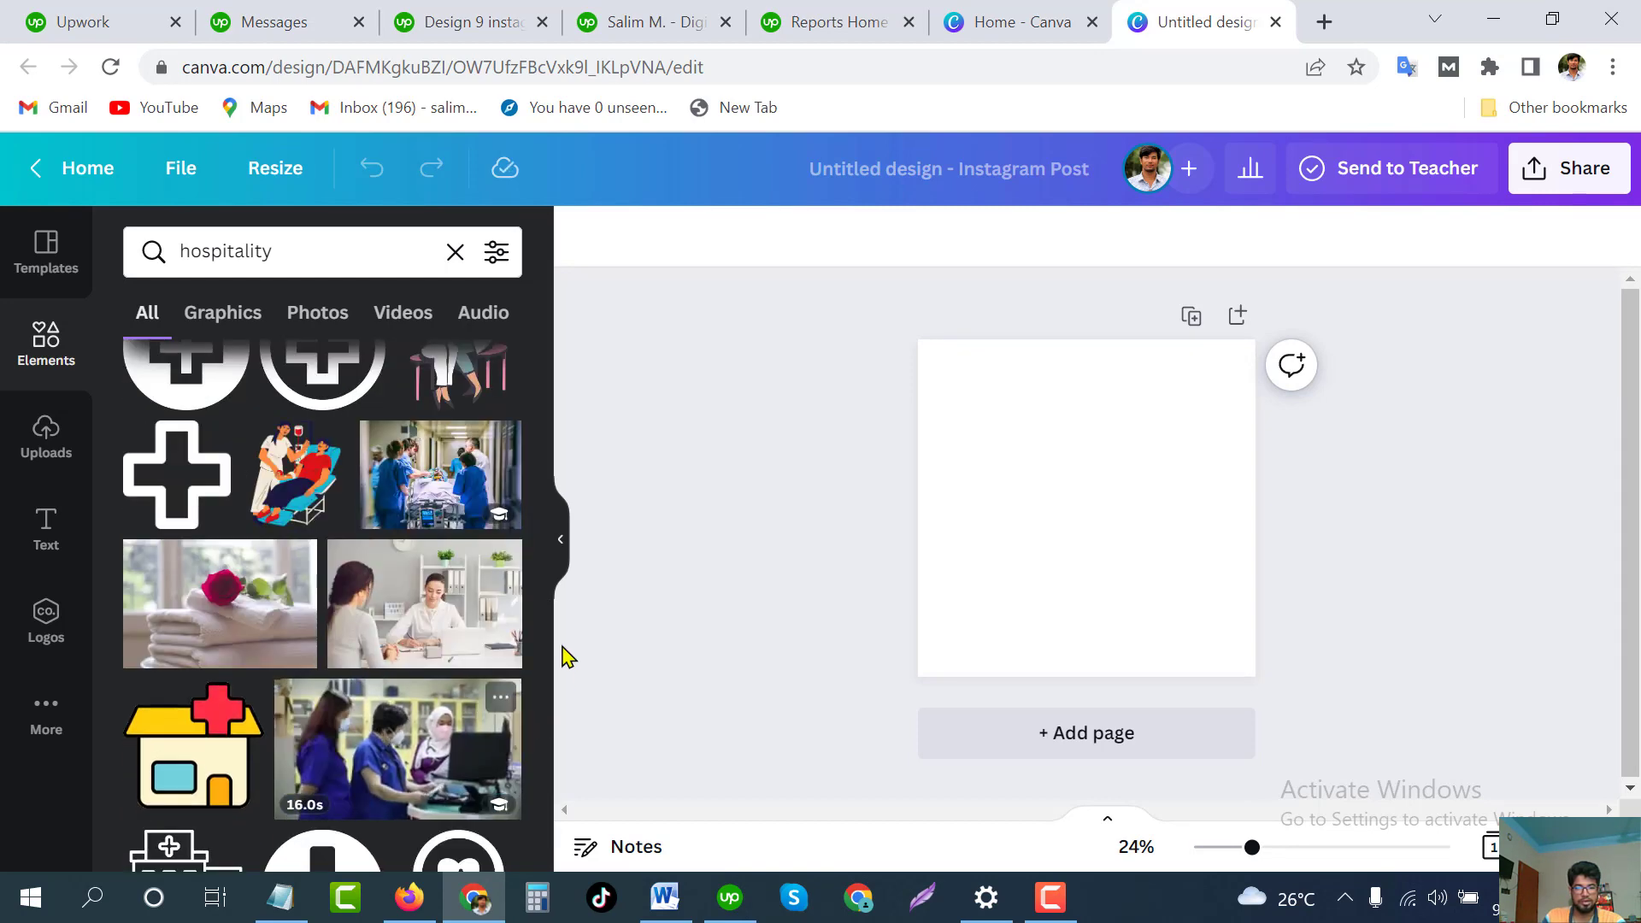
scroll(331, 684, down, 8)
scroll(317, 671, down, 8)
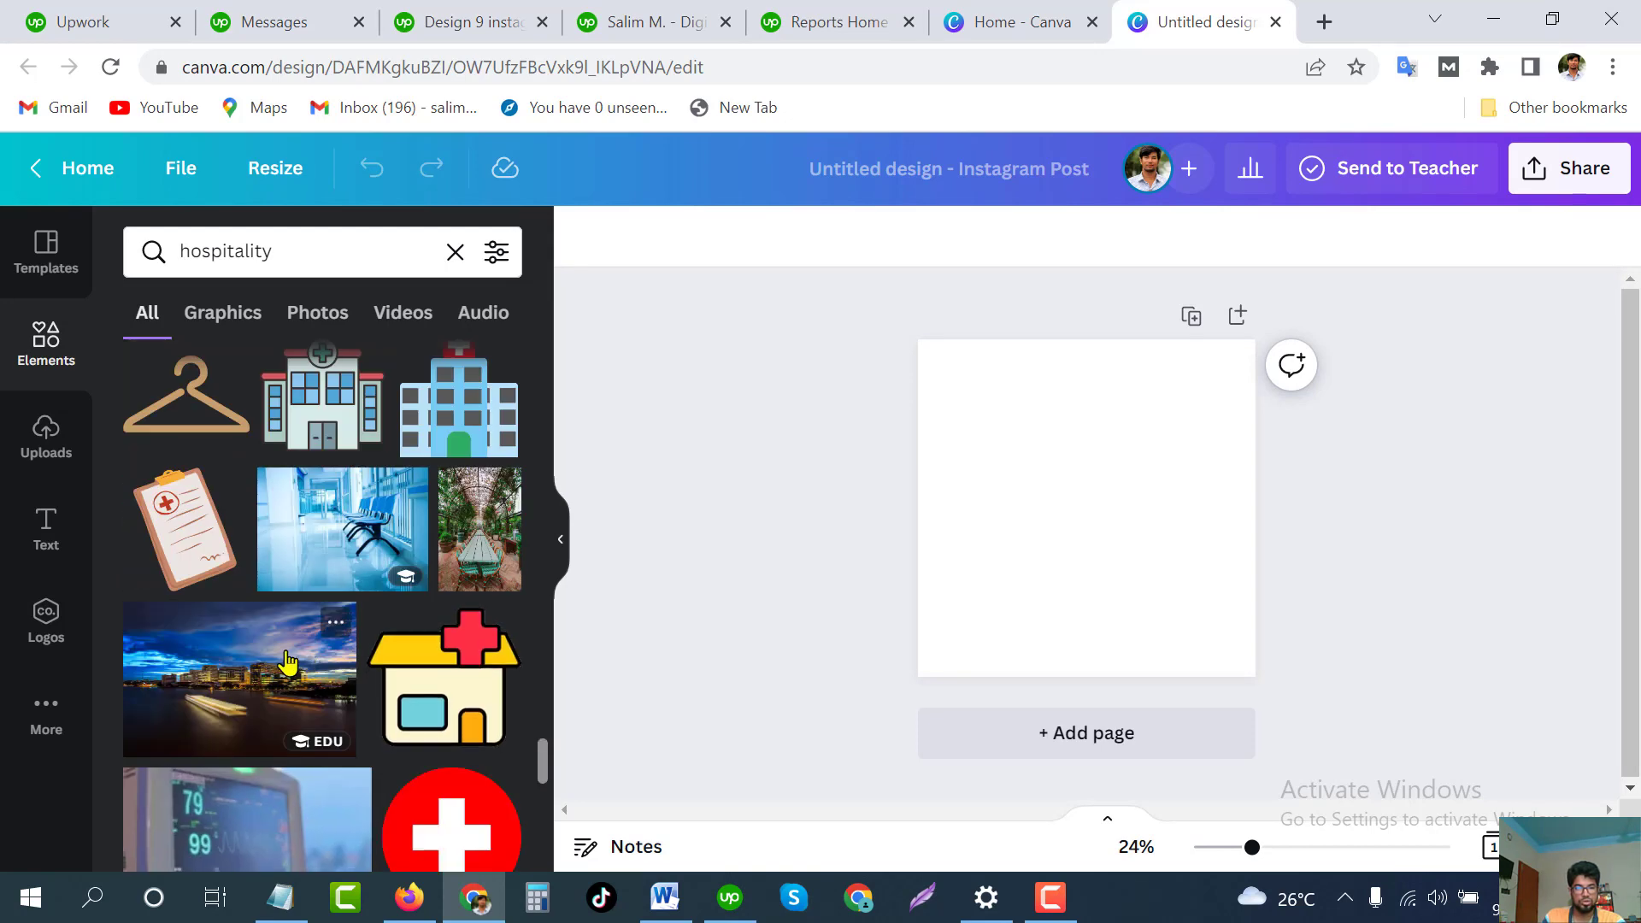
scroll(295, 663, down, 2)
scroll(287, 662, down, 5)
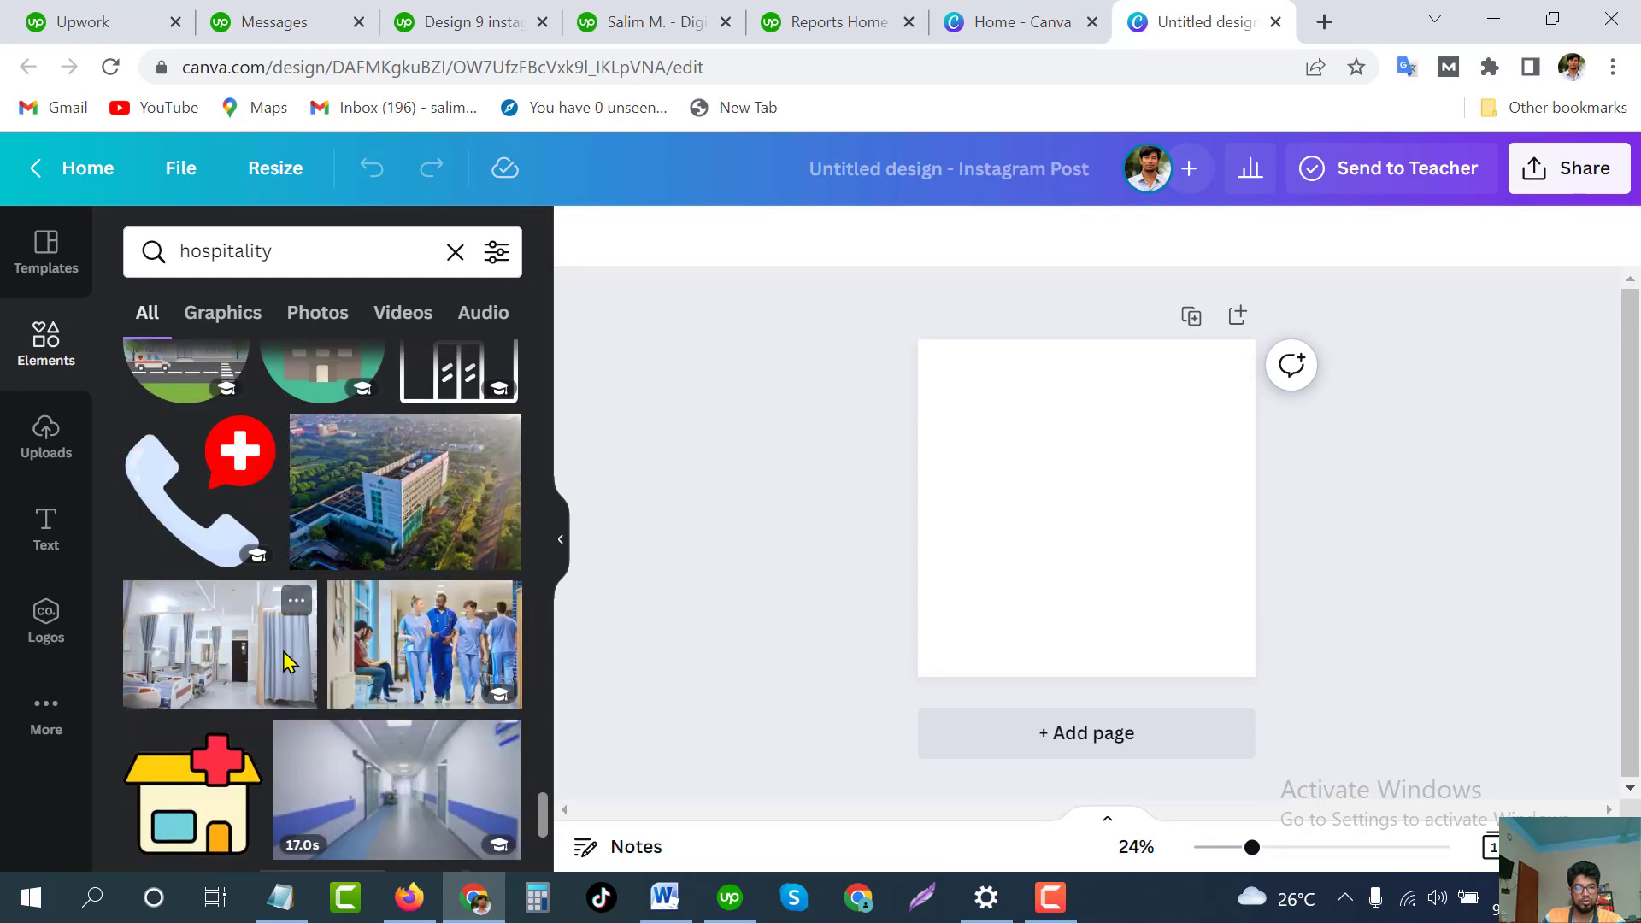
scroll(288, 661, down, 3)
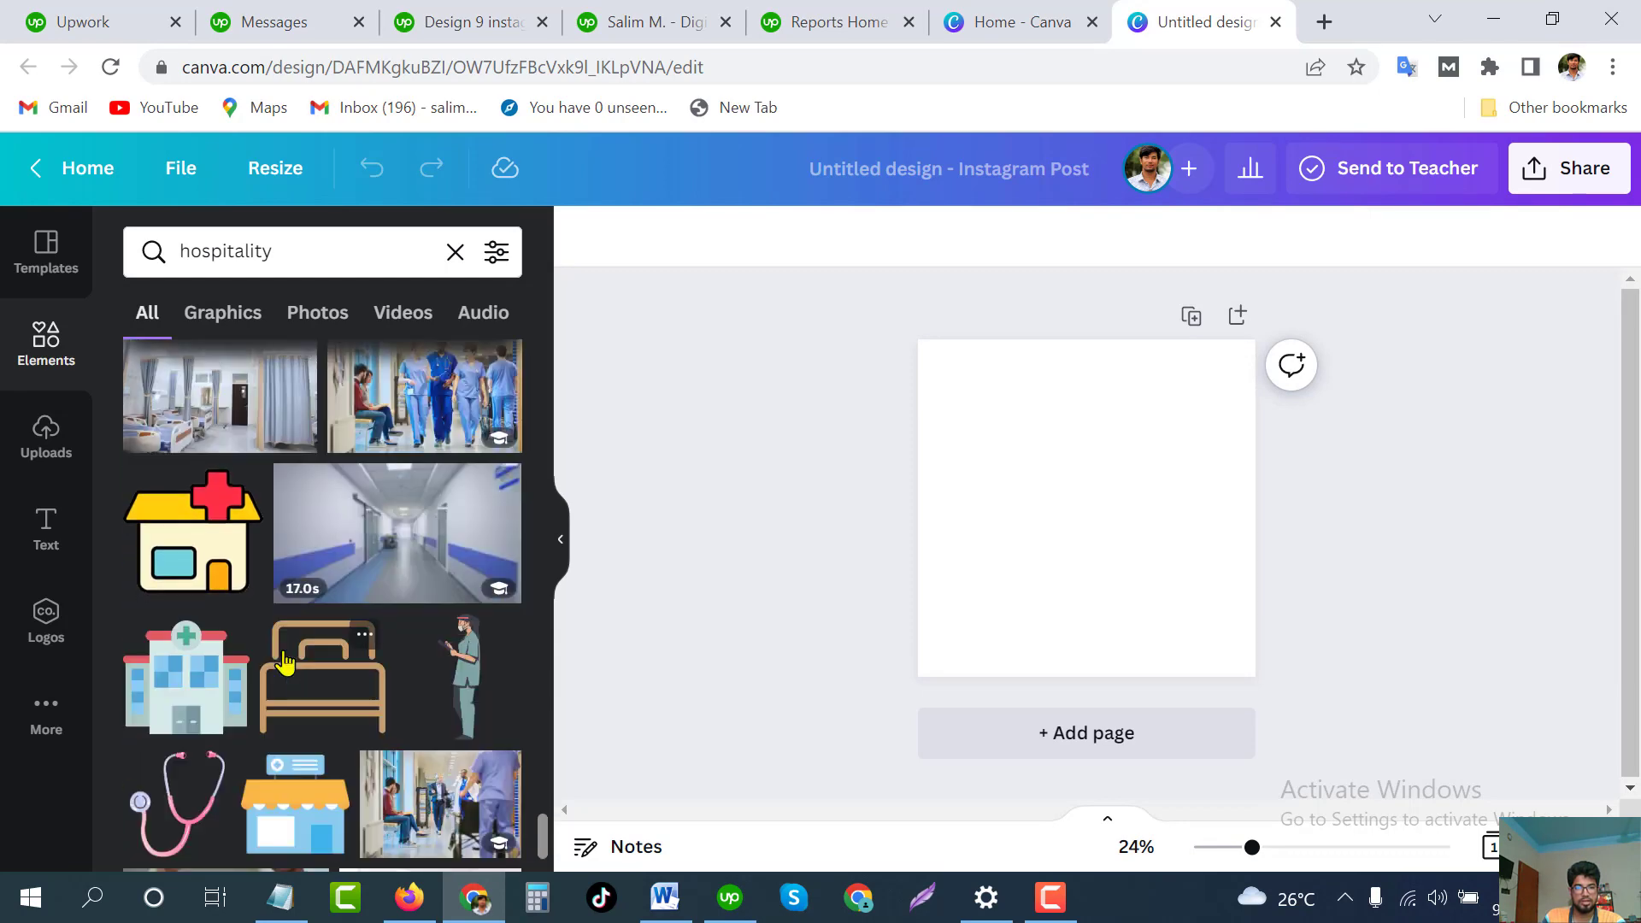
Add the hospital ward photo with beds and blue curtains to the page and stretch it to fill the whole square
click(226, 419)
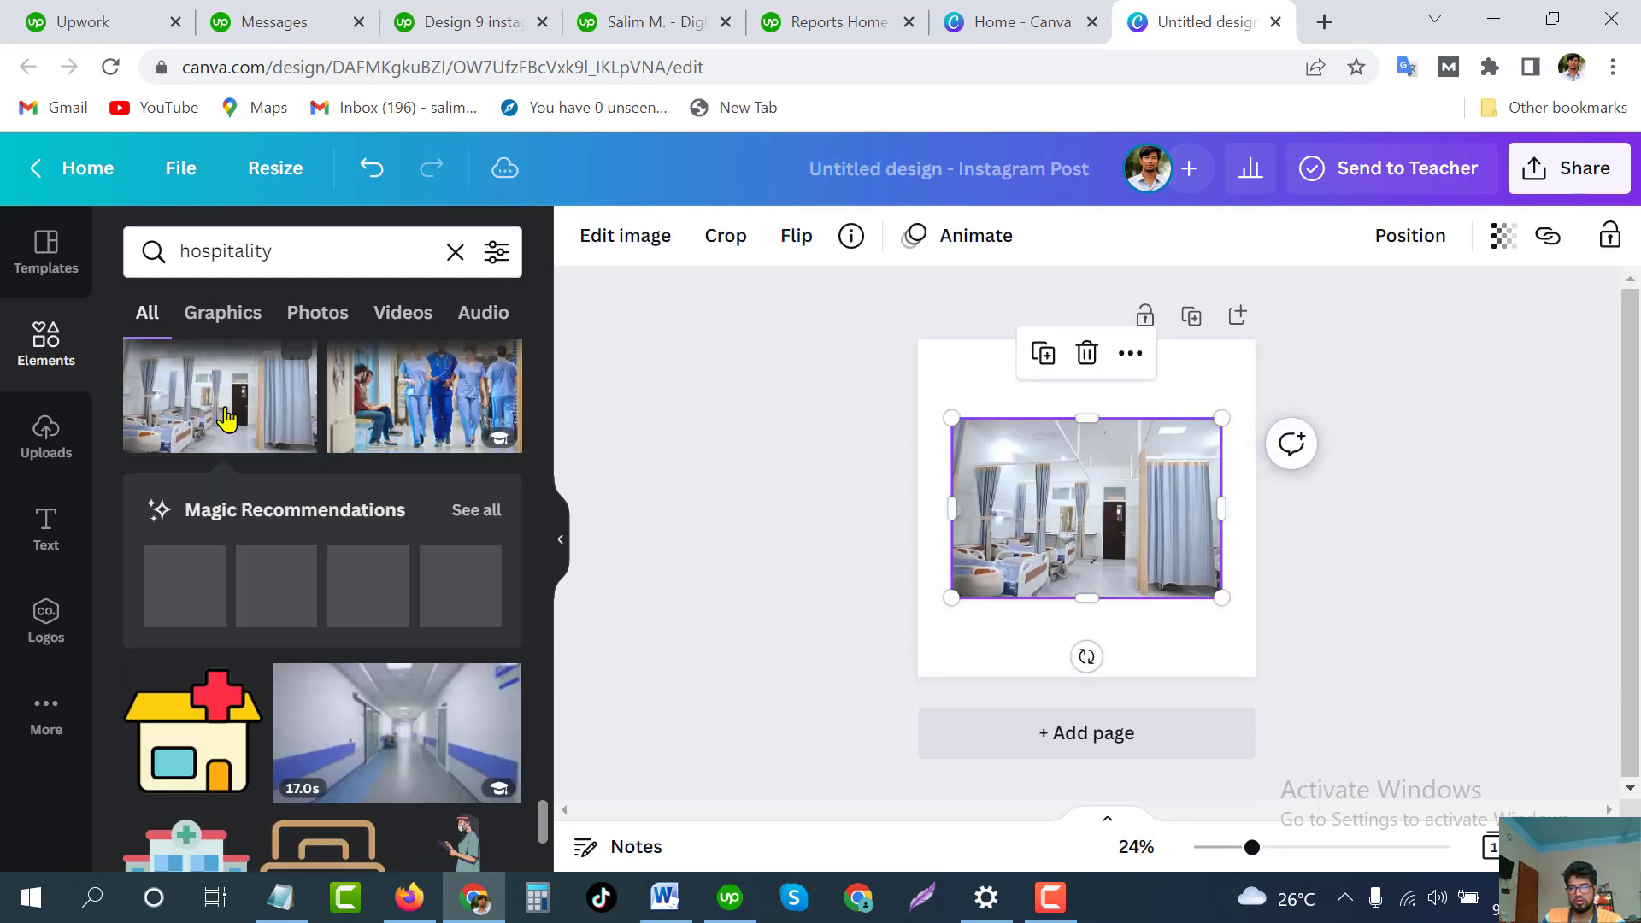
drag(1091, 419, 1086, 340)
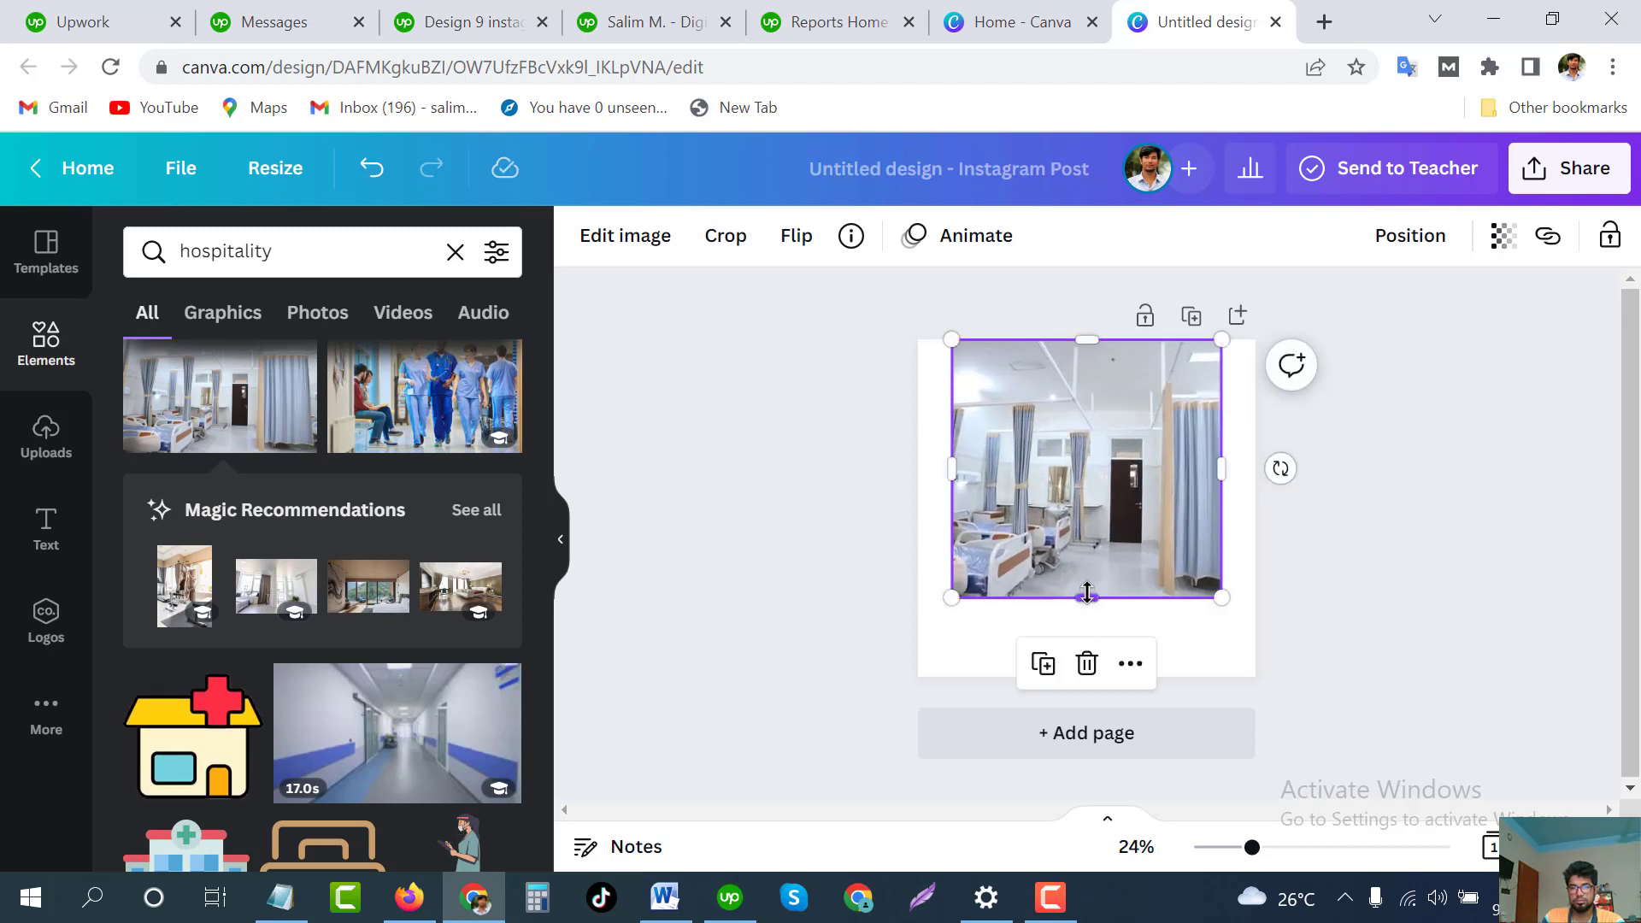
drag(1086, 592, 1086, 677)
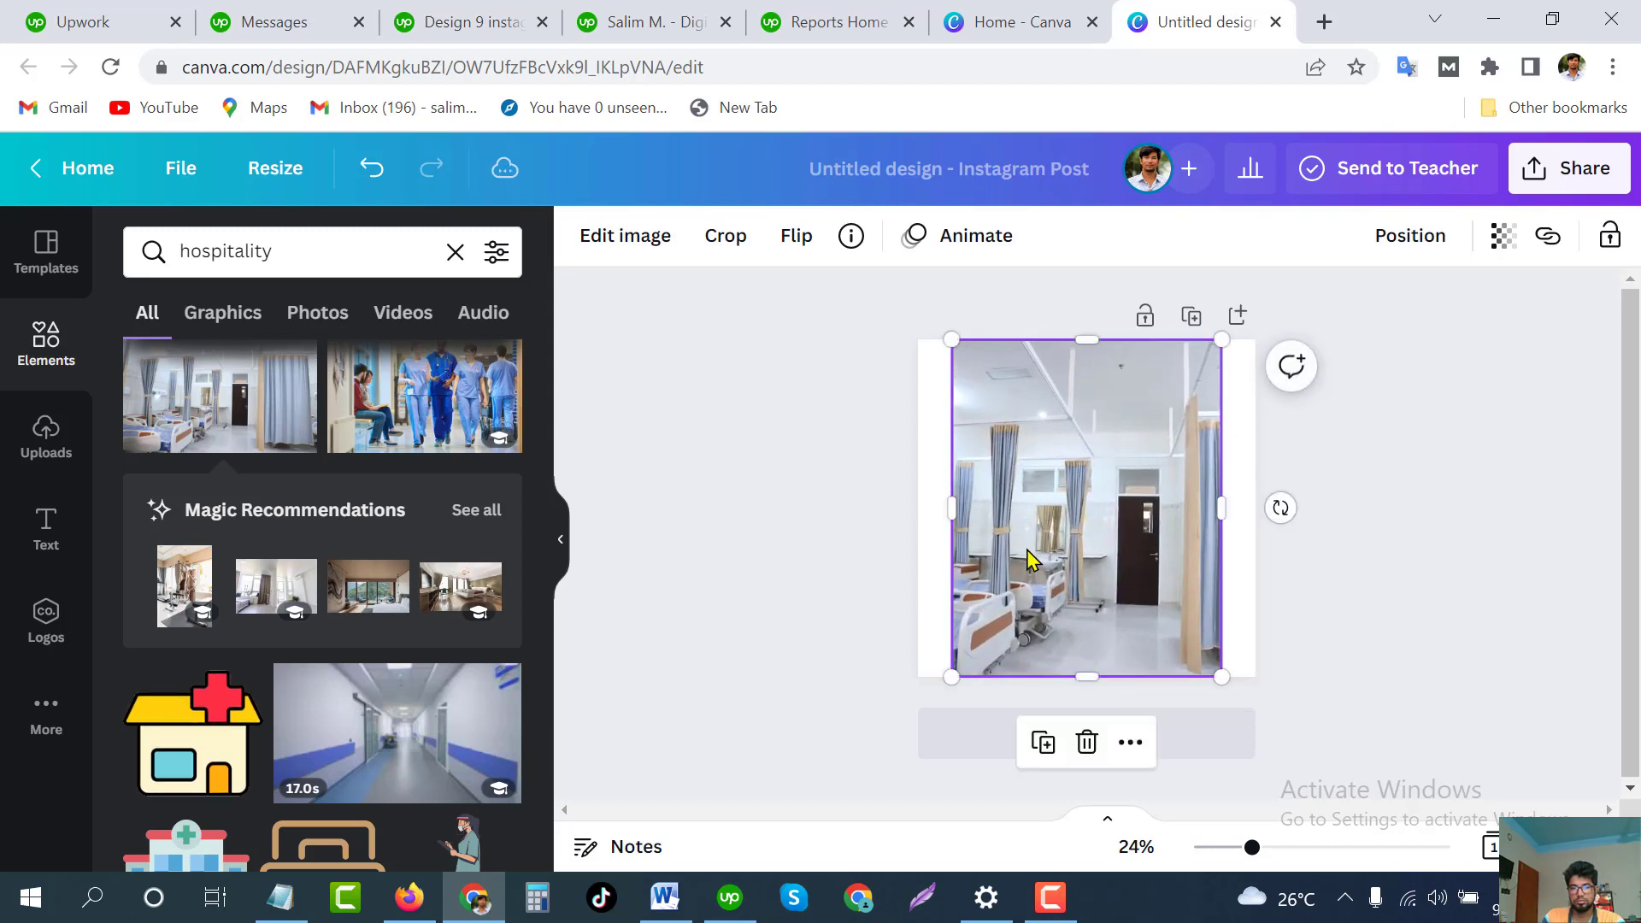
drag(957, 511, 917, 510)
drag(1221, 520, 1254, 511)
click(799, 476)
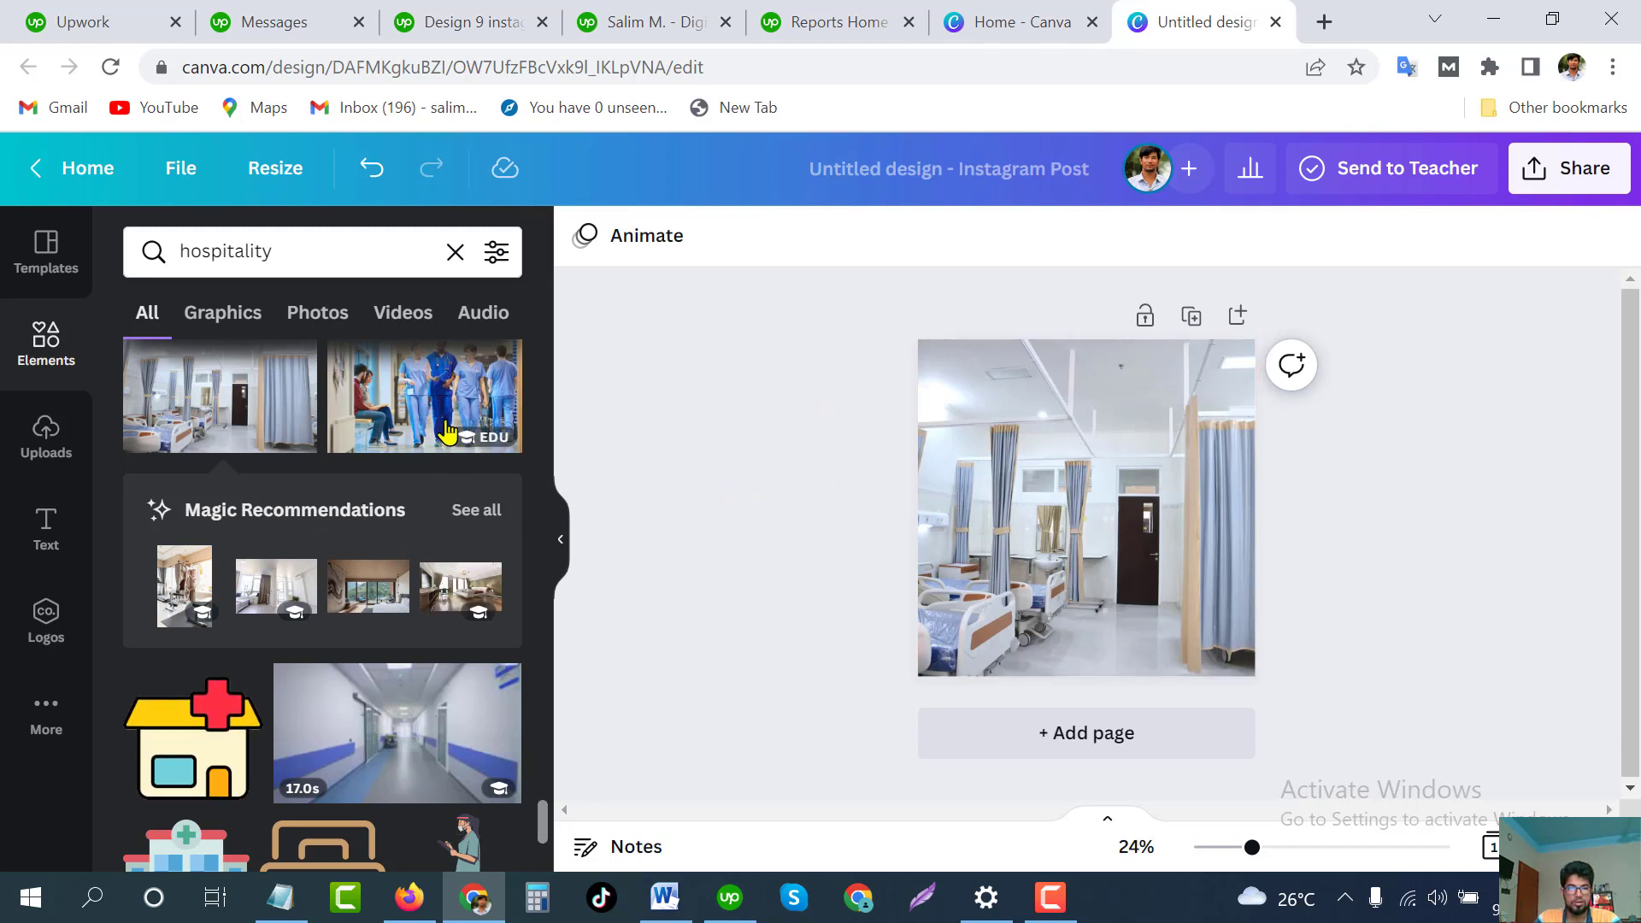
Copy the word "hospitality" from the elements search
drag(272, 251, 175, 246)
right_click(227, 250)
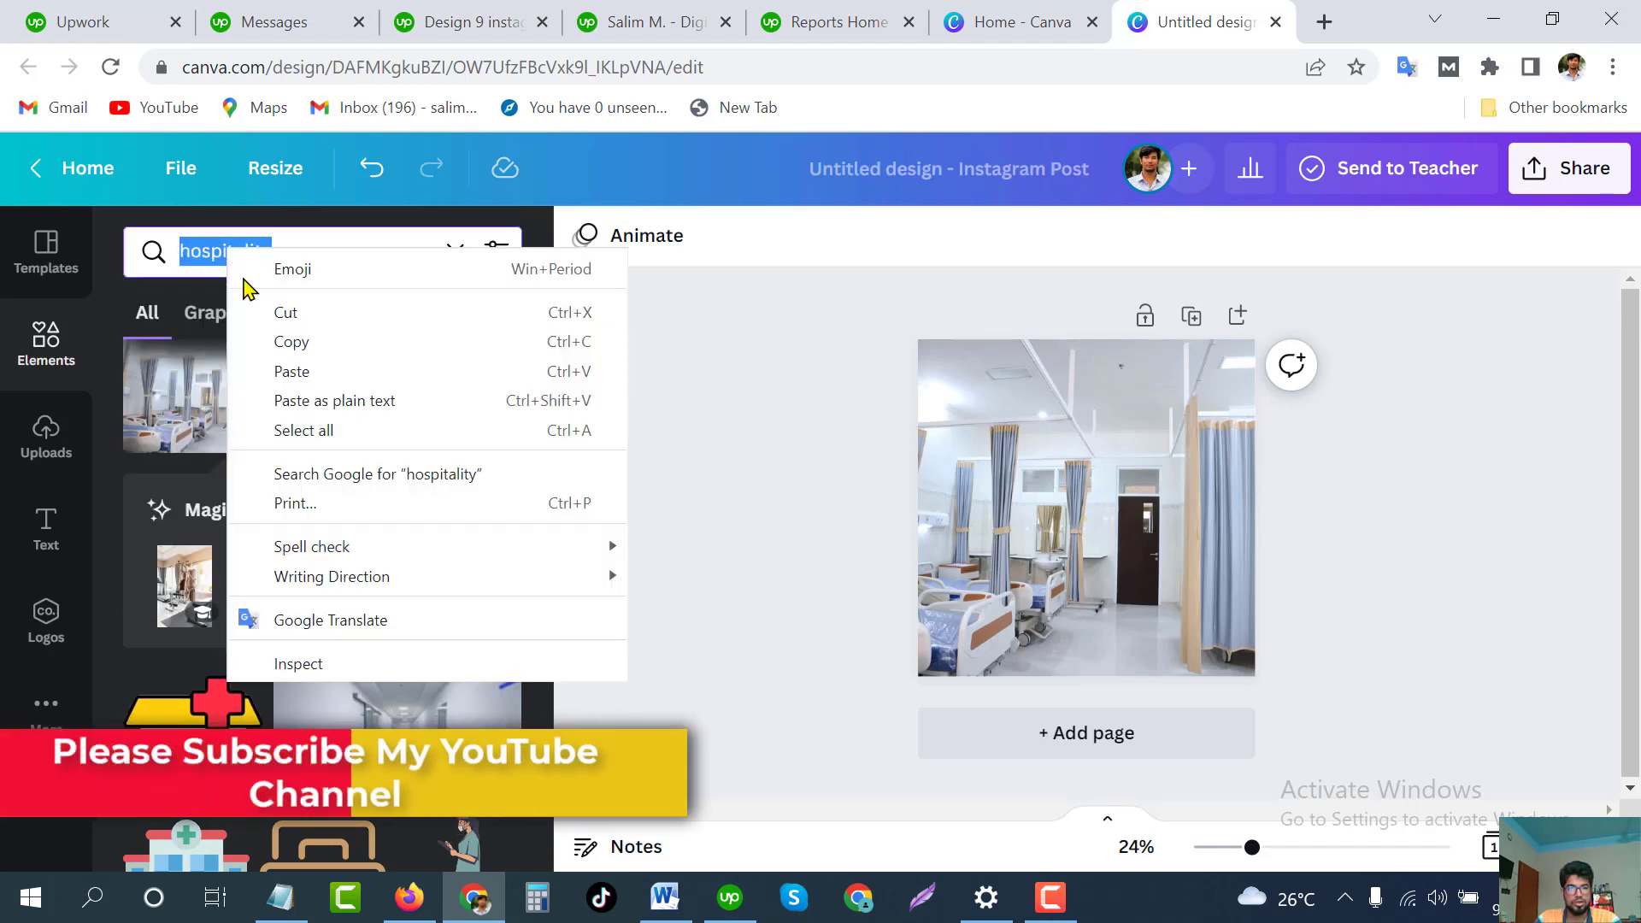
click(278, 341)
click(721, 378)
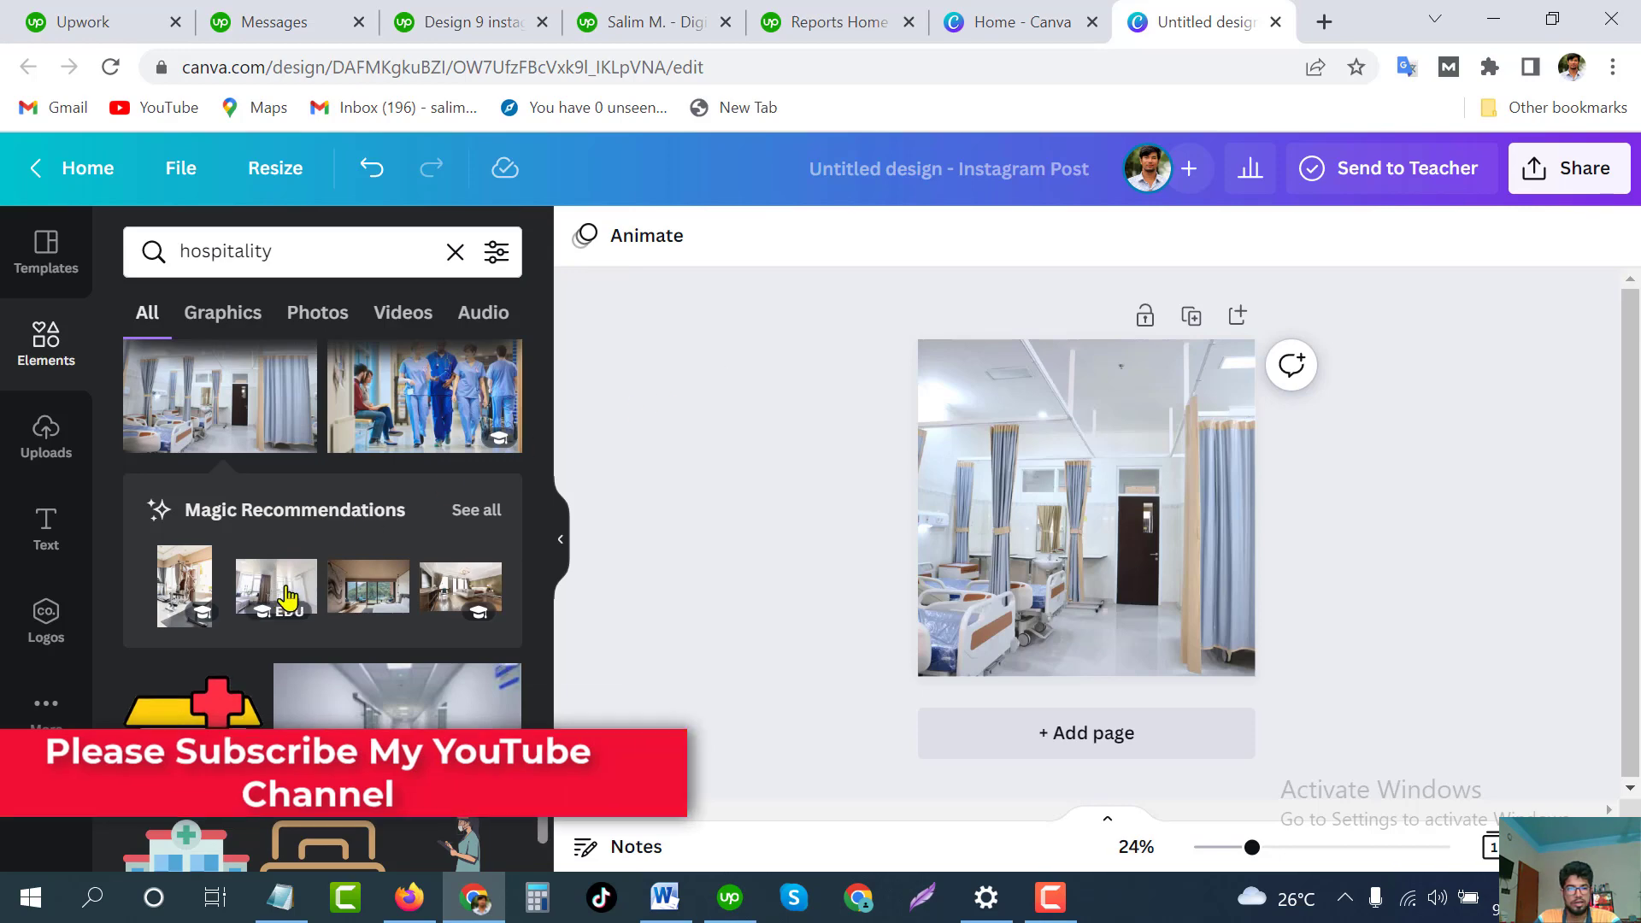
Add a heading over the photo and replace its placeholder text with the copied word, capitalised as "Hospitality"
click(47, 528)
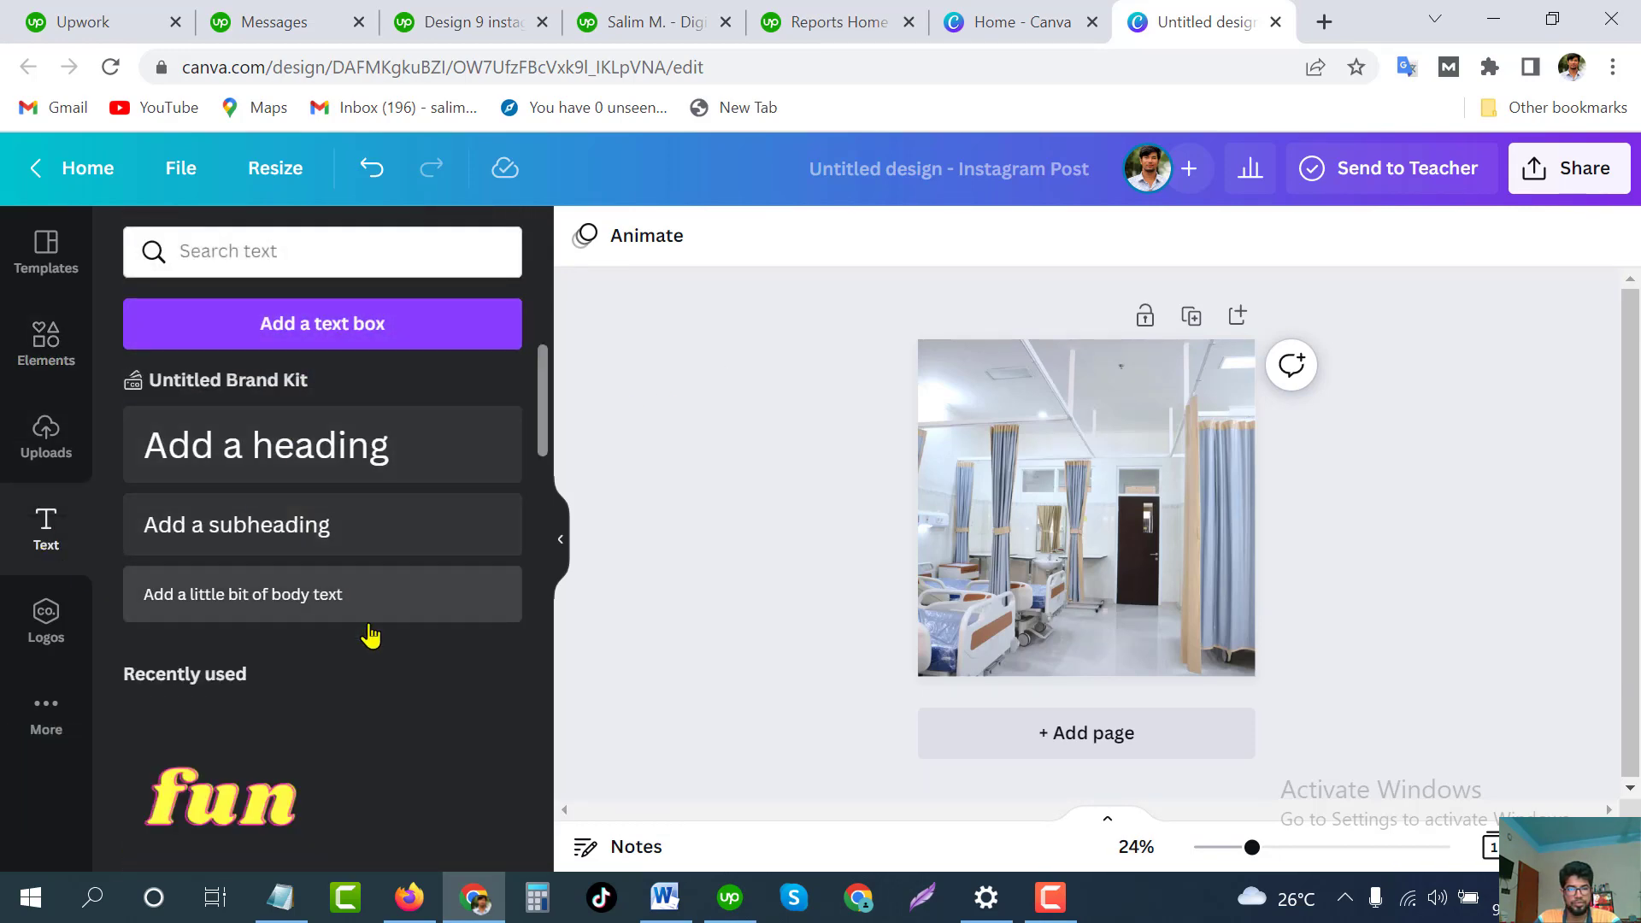
click(276, 457)
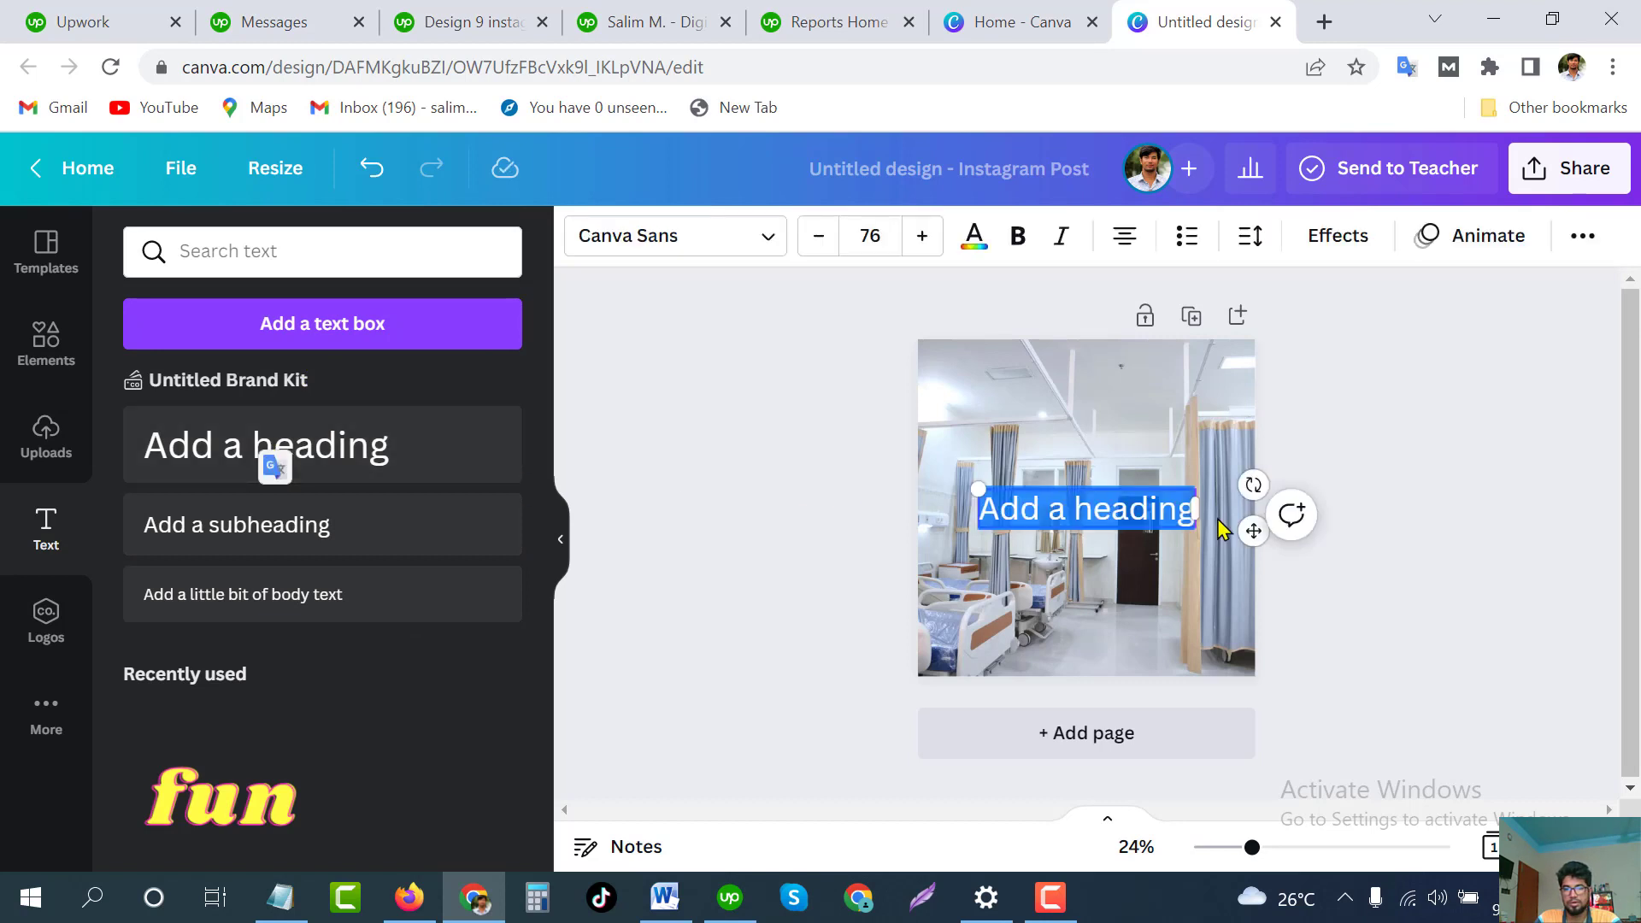
drag(1195, 511, 1214, 511)
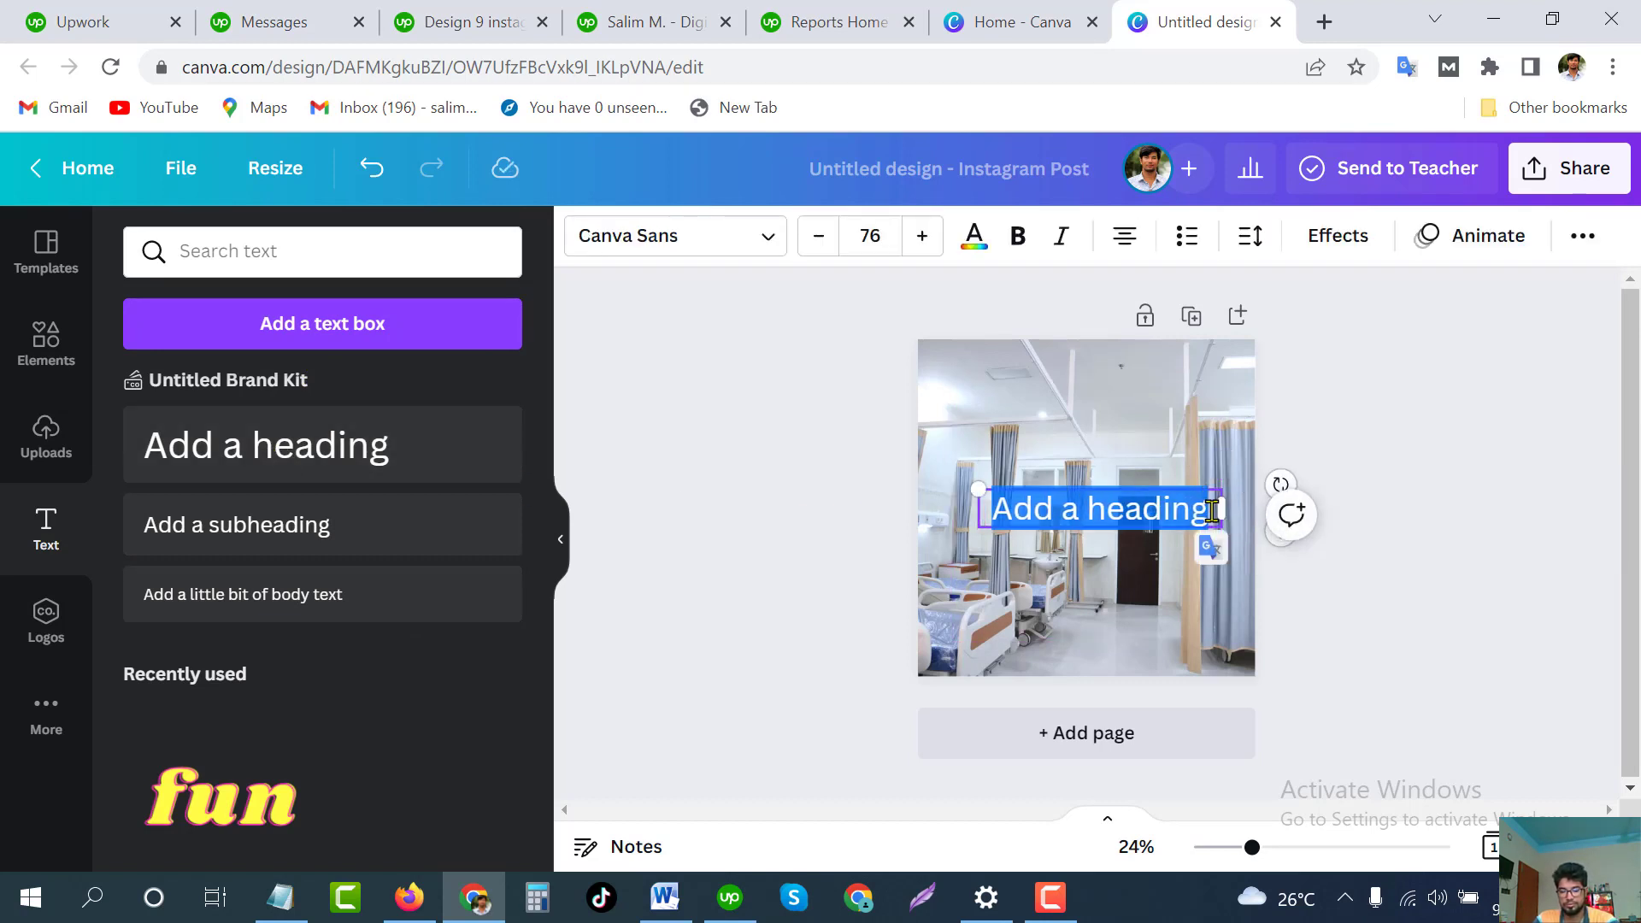
key(BackSpace)
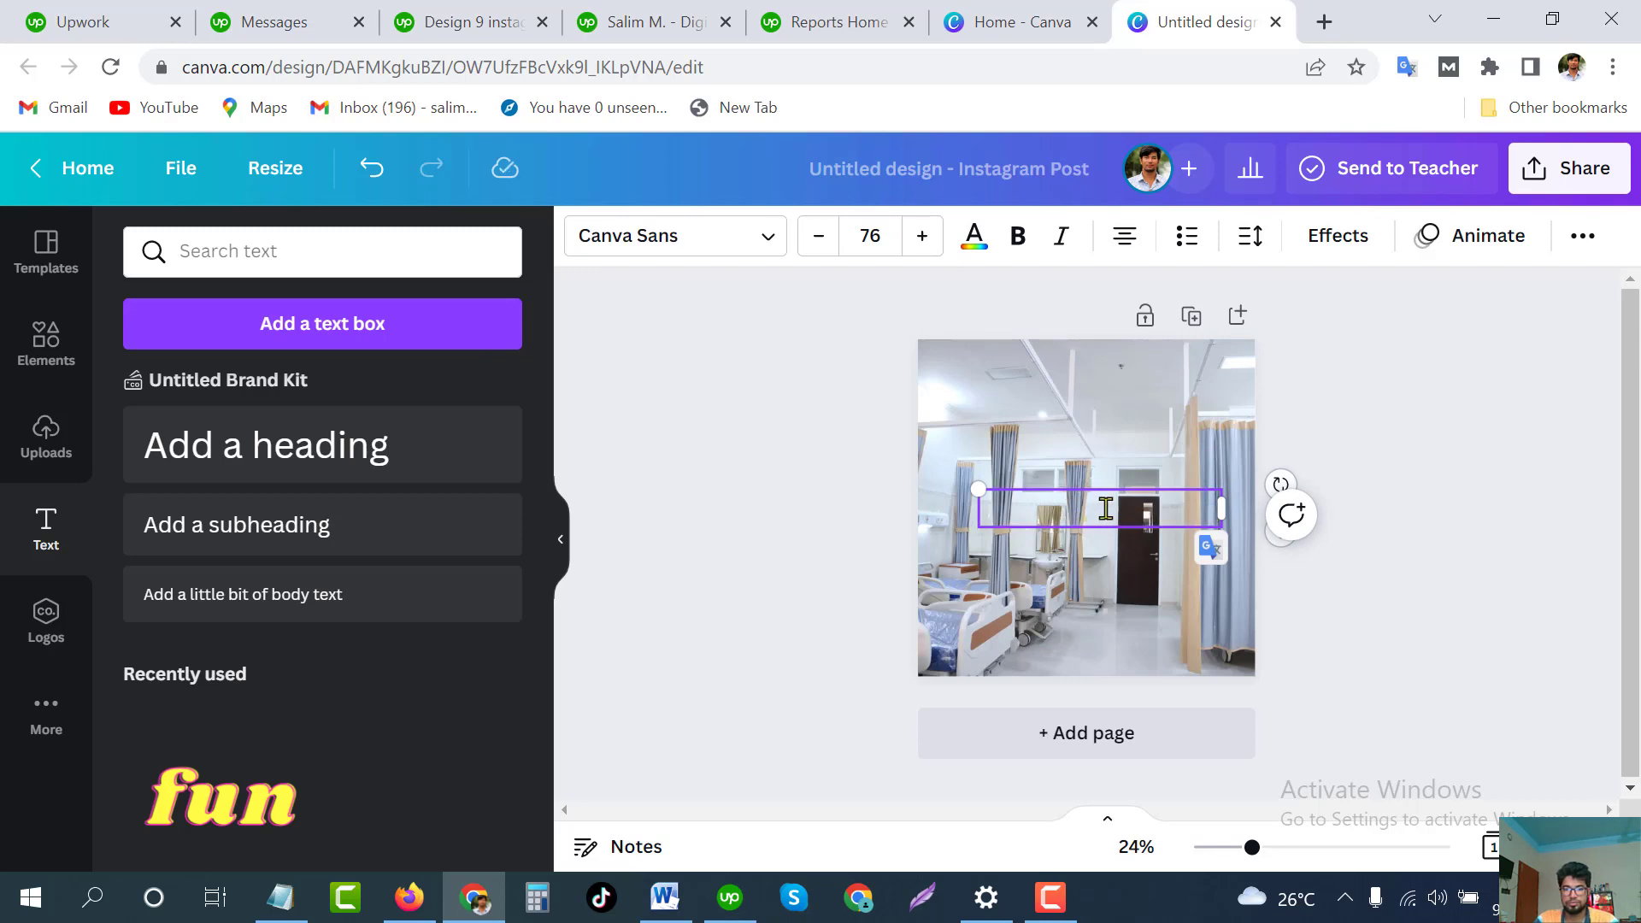
right_click(1105, 508)
click(1190, 307)
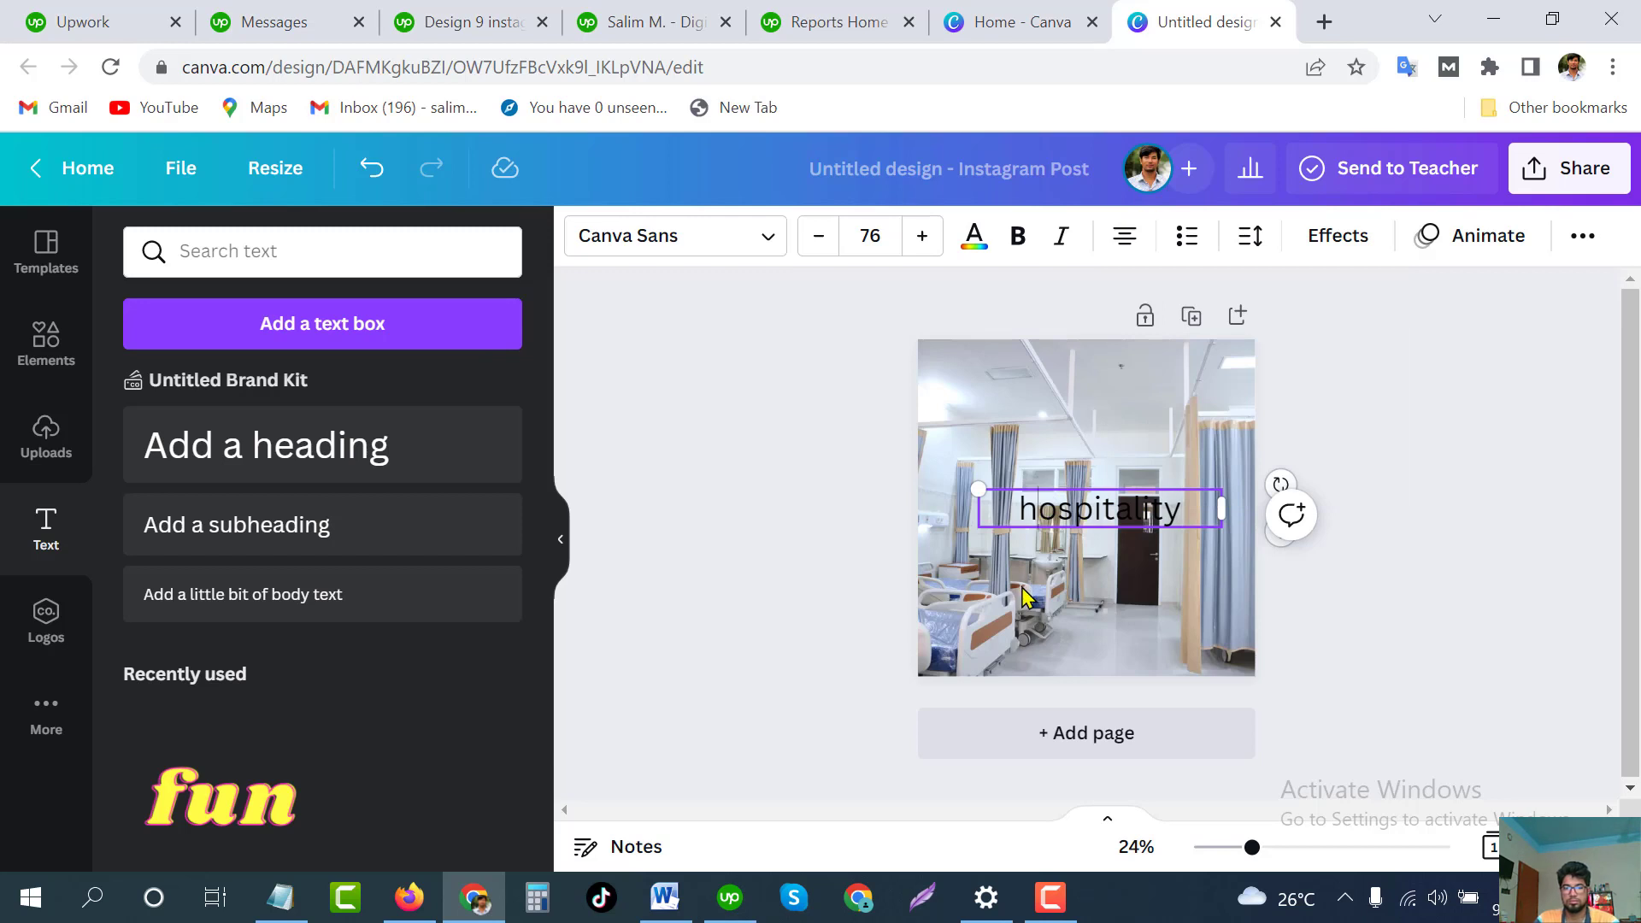
key(BackSpace)
text(H)
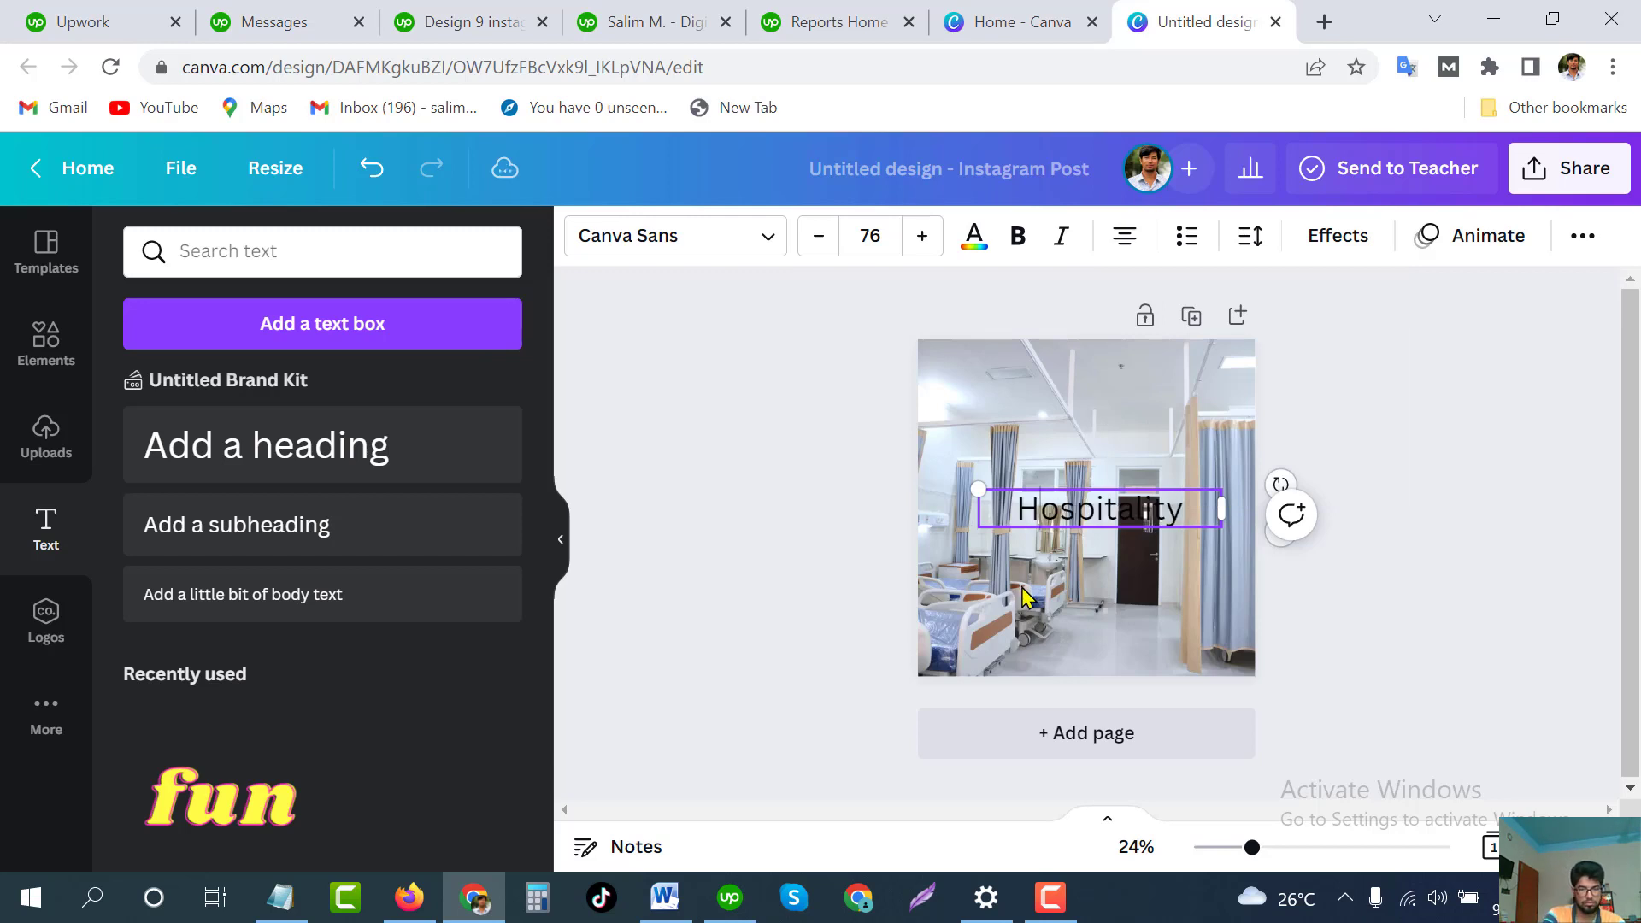
click(1361, 438)
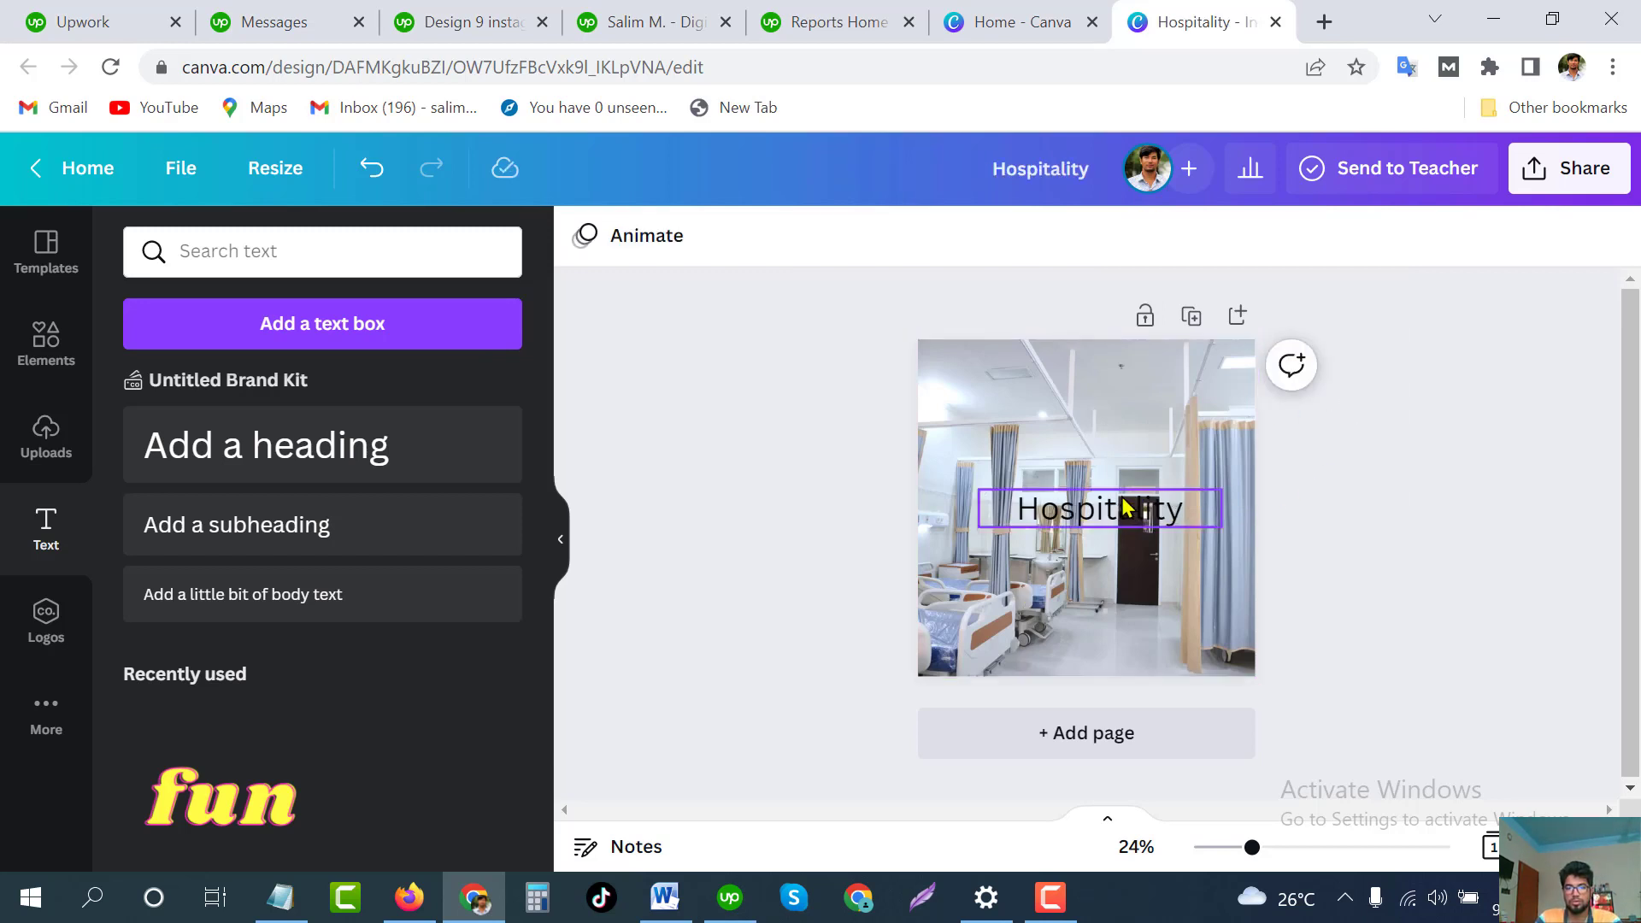
Move the Hospitality heading to the photo's upper-left corner and narrow its text box to about 556 wide
click(1107, 495)
drag(1106, 495, 1029, 360)
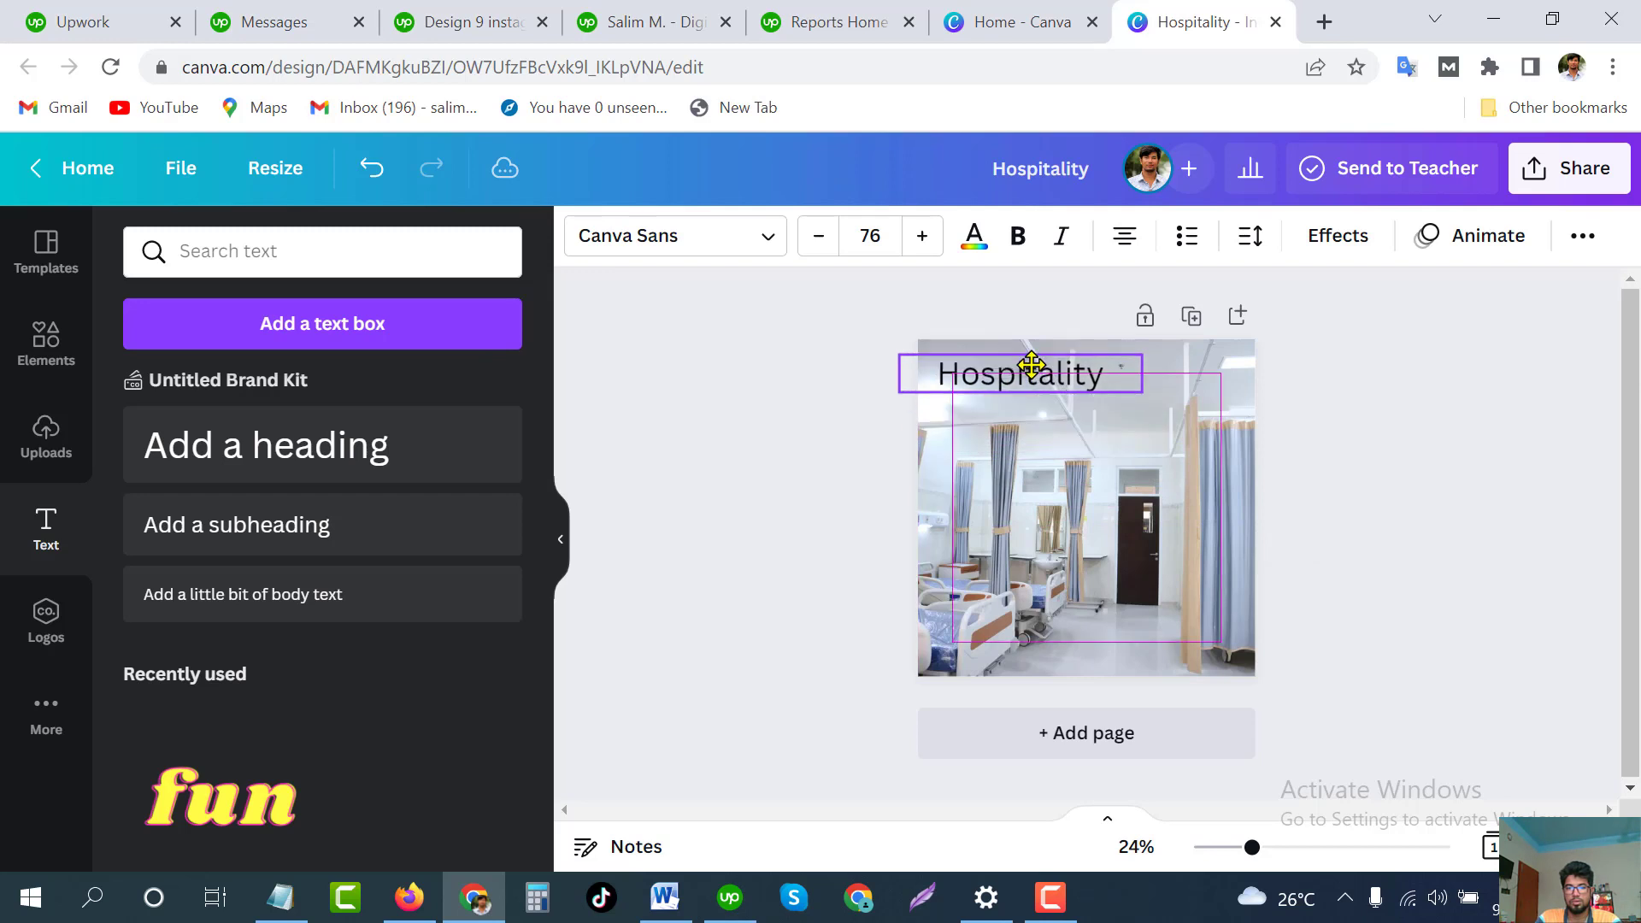
drag(1145, 369, 1109, 374)
click(1419, 448)
click(1007, 376)
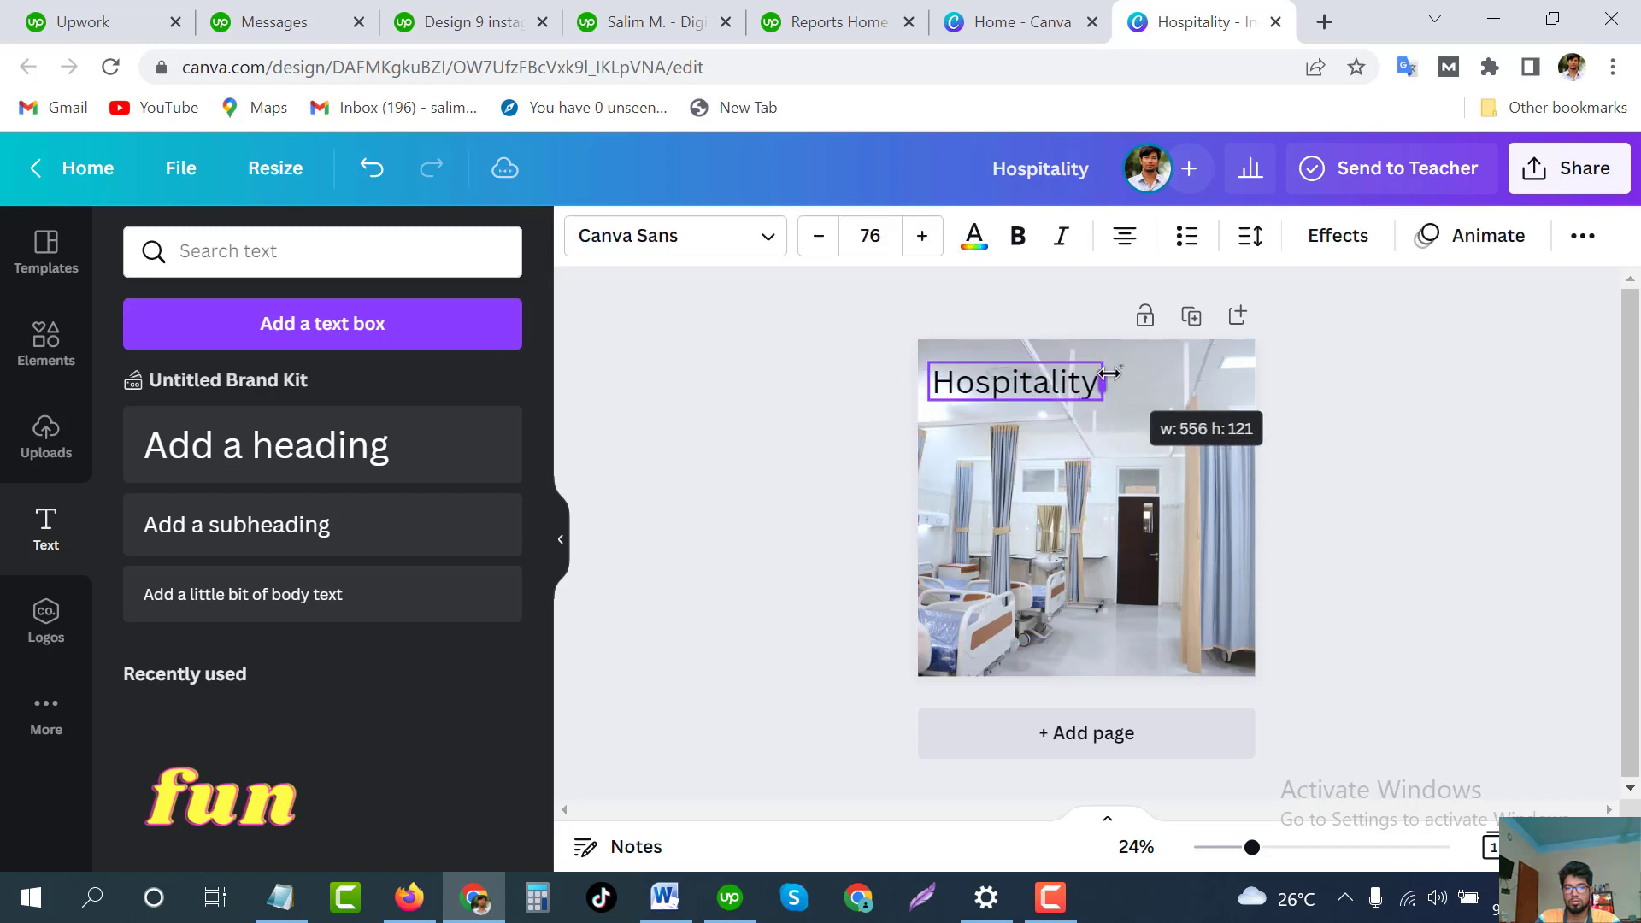
click(1374, 454)
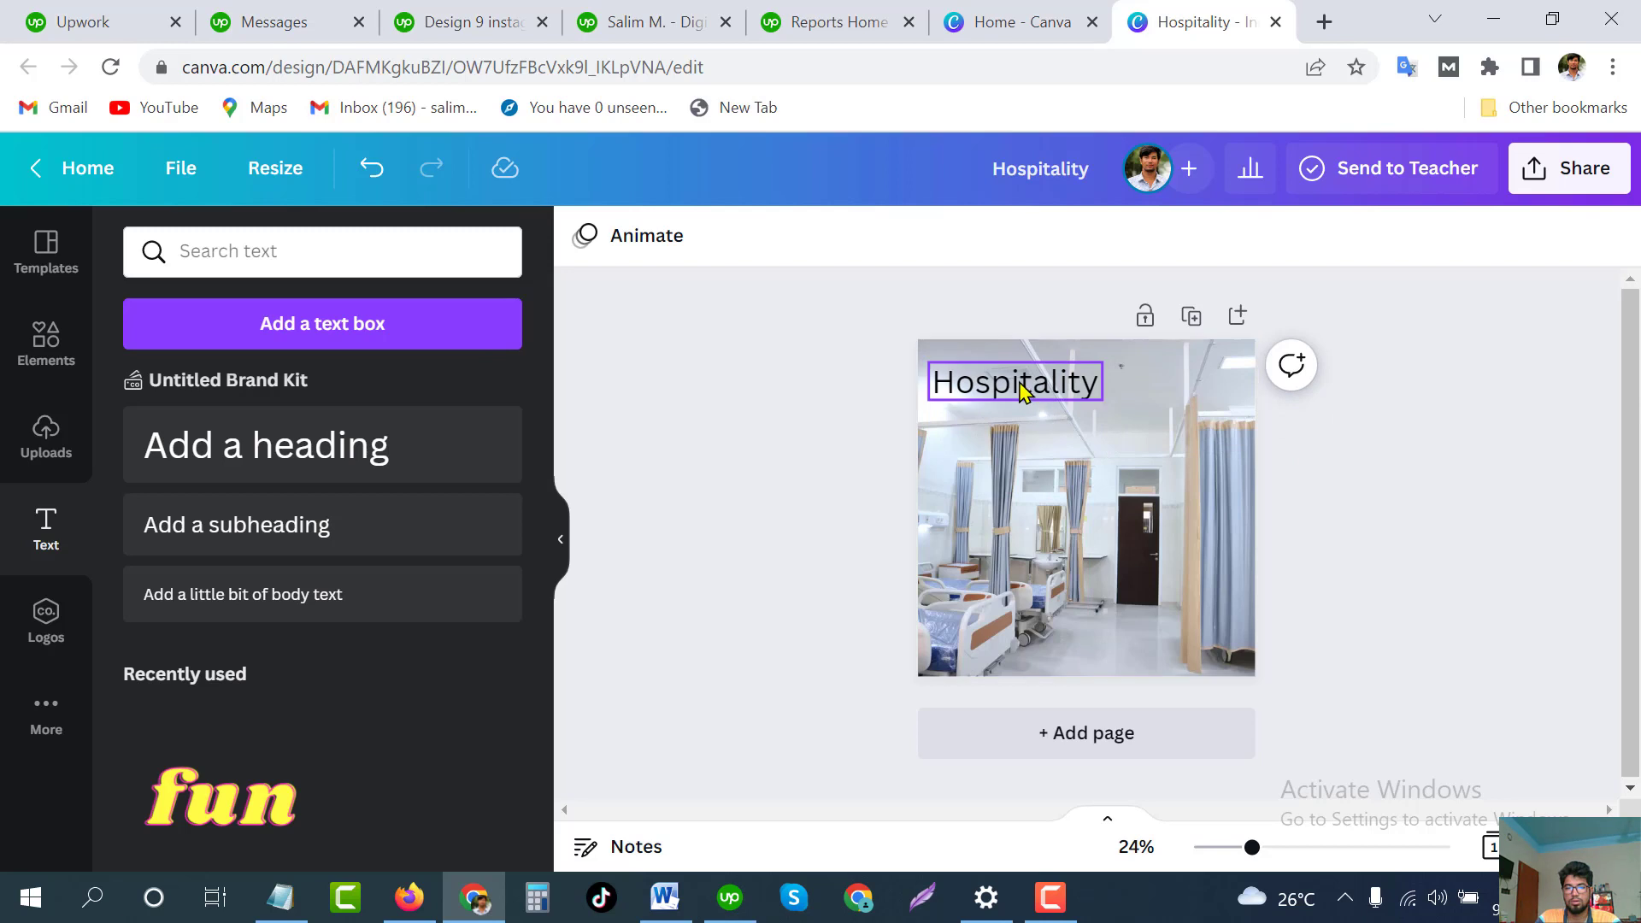
click(1022, 390)
click(1480, 559)
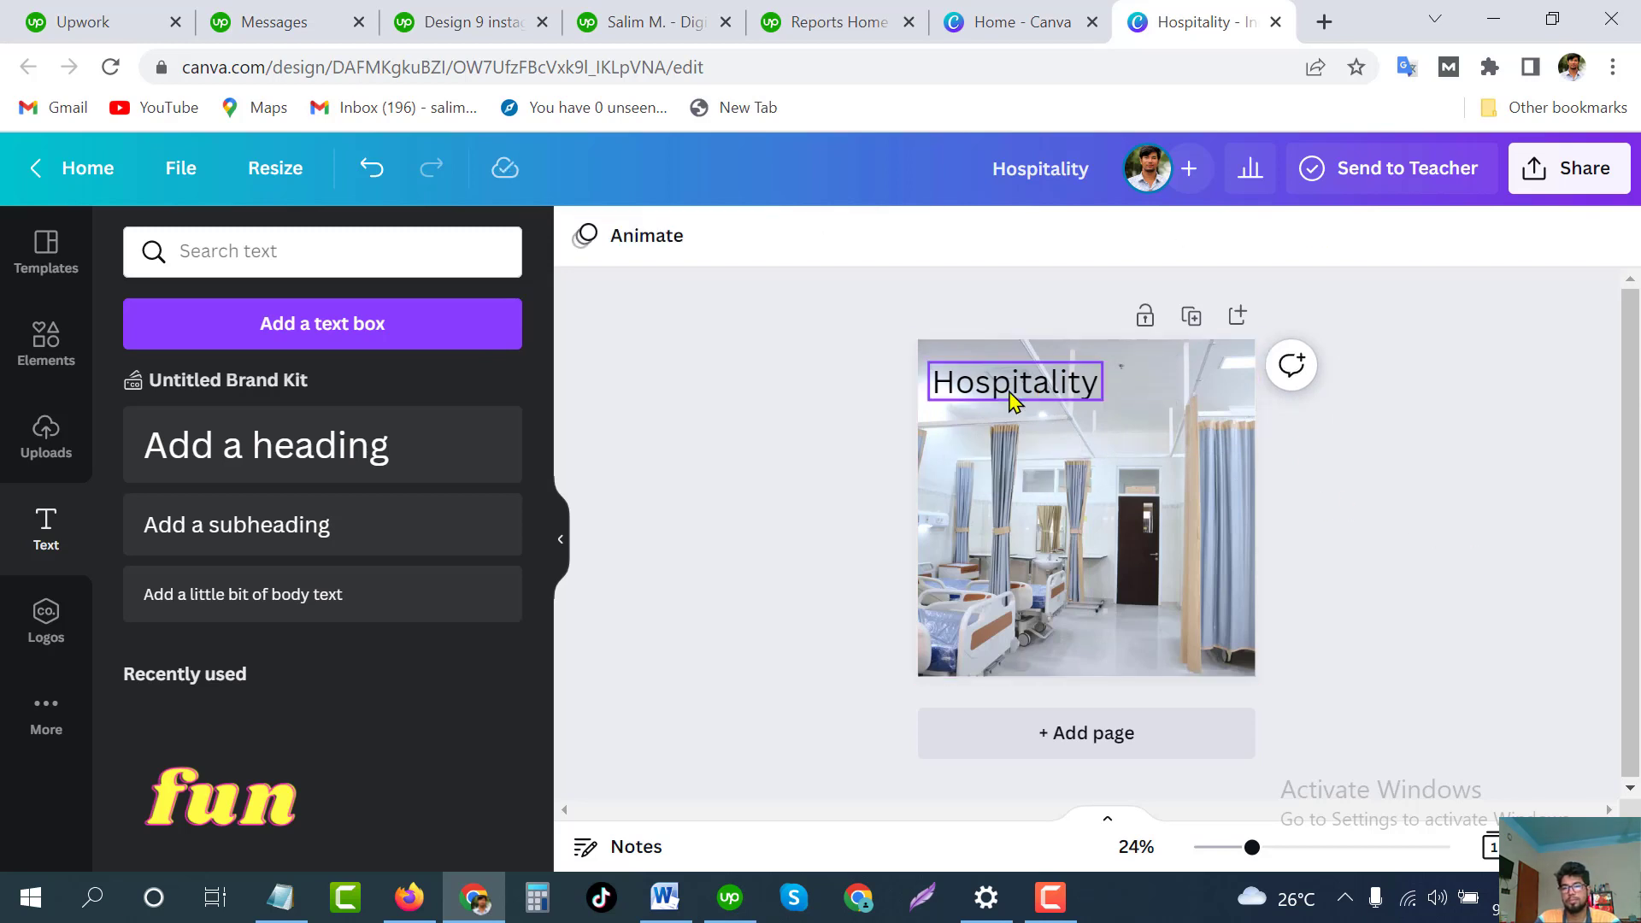
Try several text colours on the Hospitality heading, settle on dark green from the default colours and make it bold
click(1001, 386)
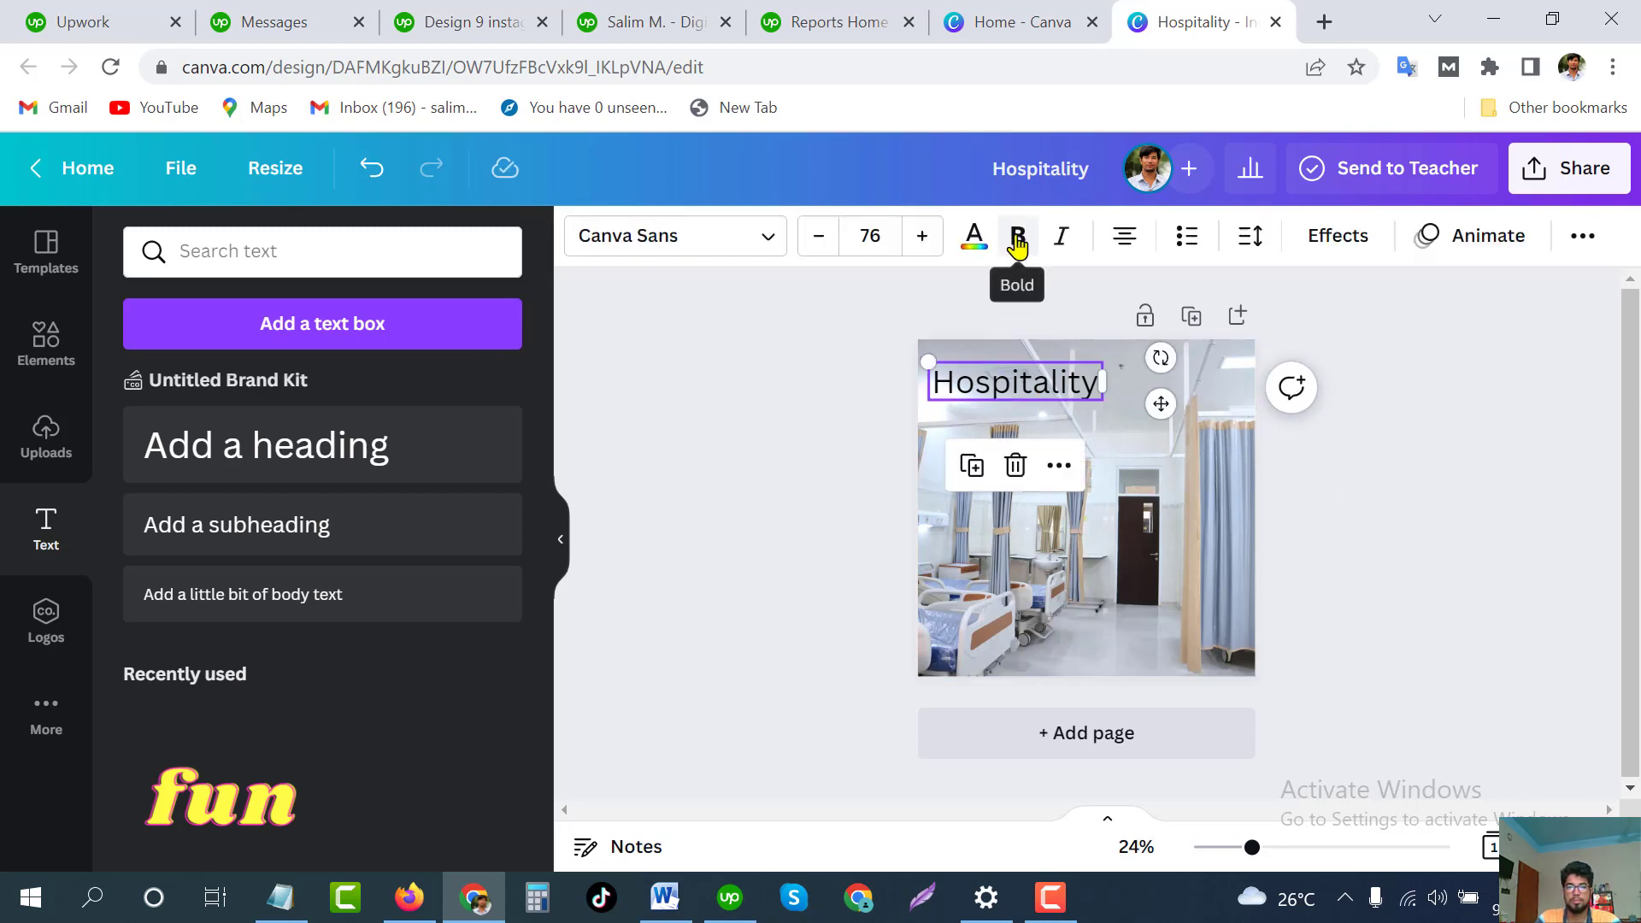
click(974, 243)
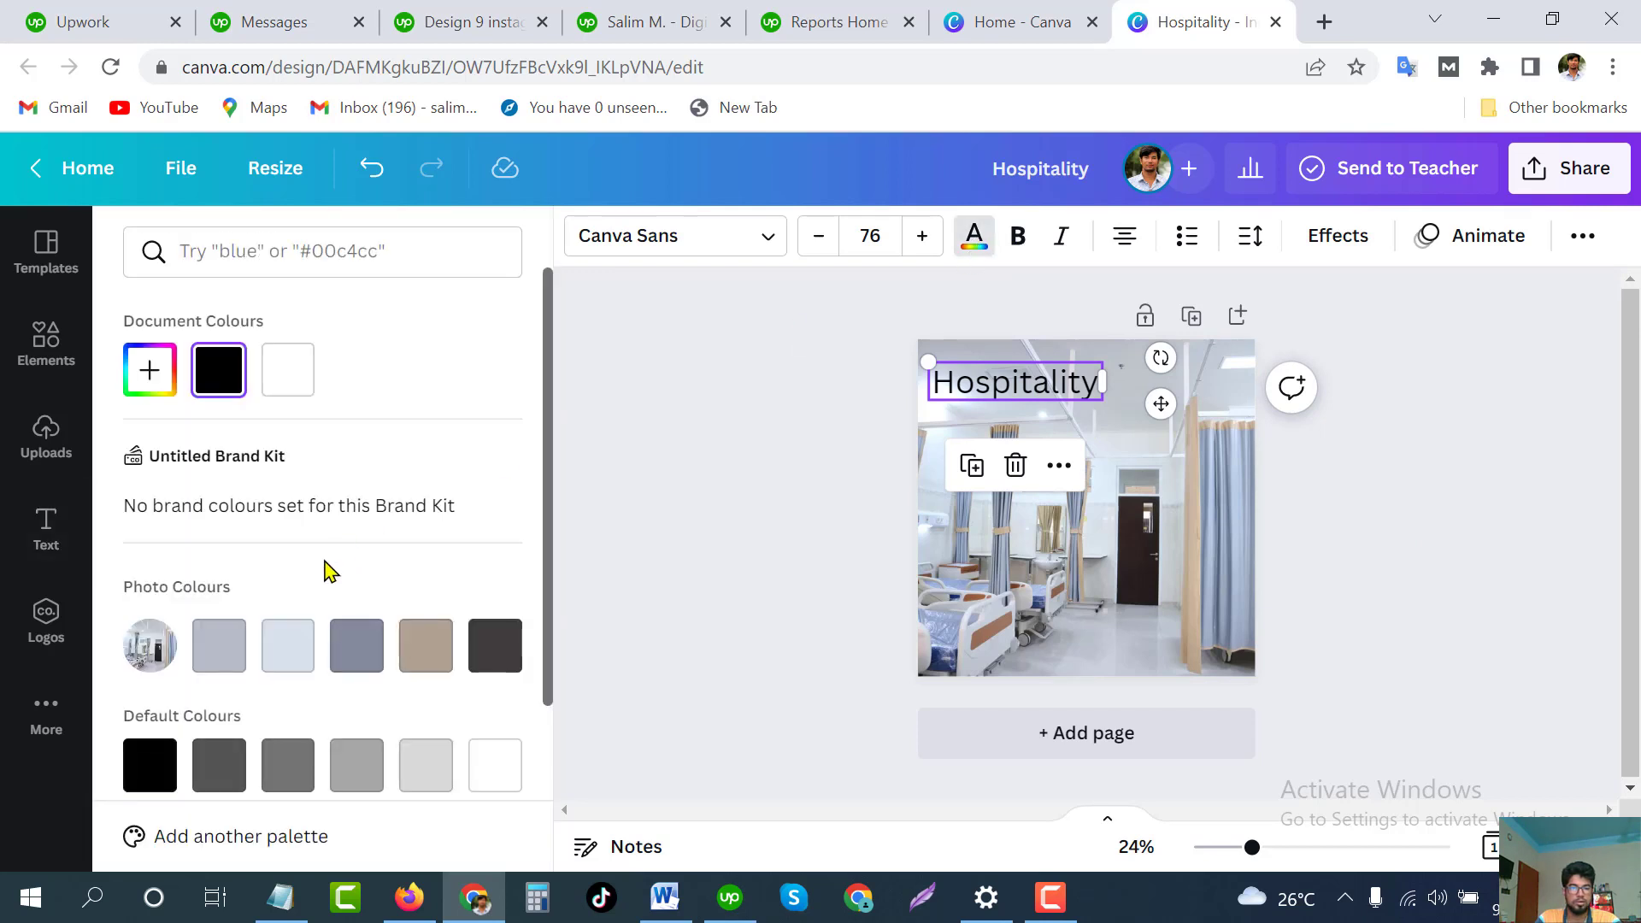
scroll(321, 589, down, 3)
click(493, 539)
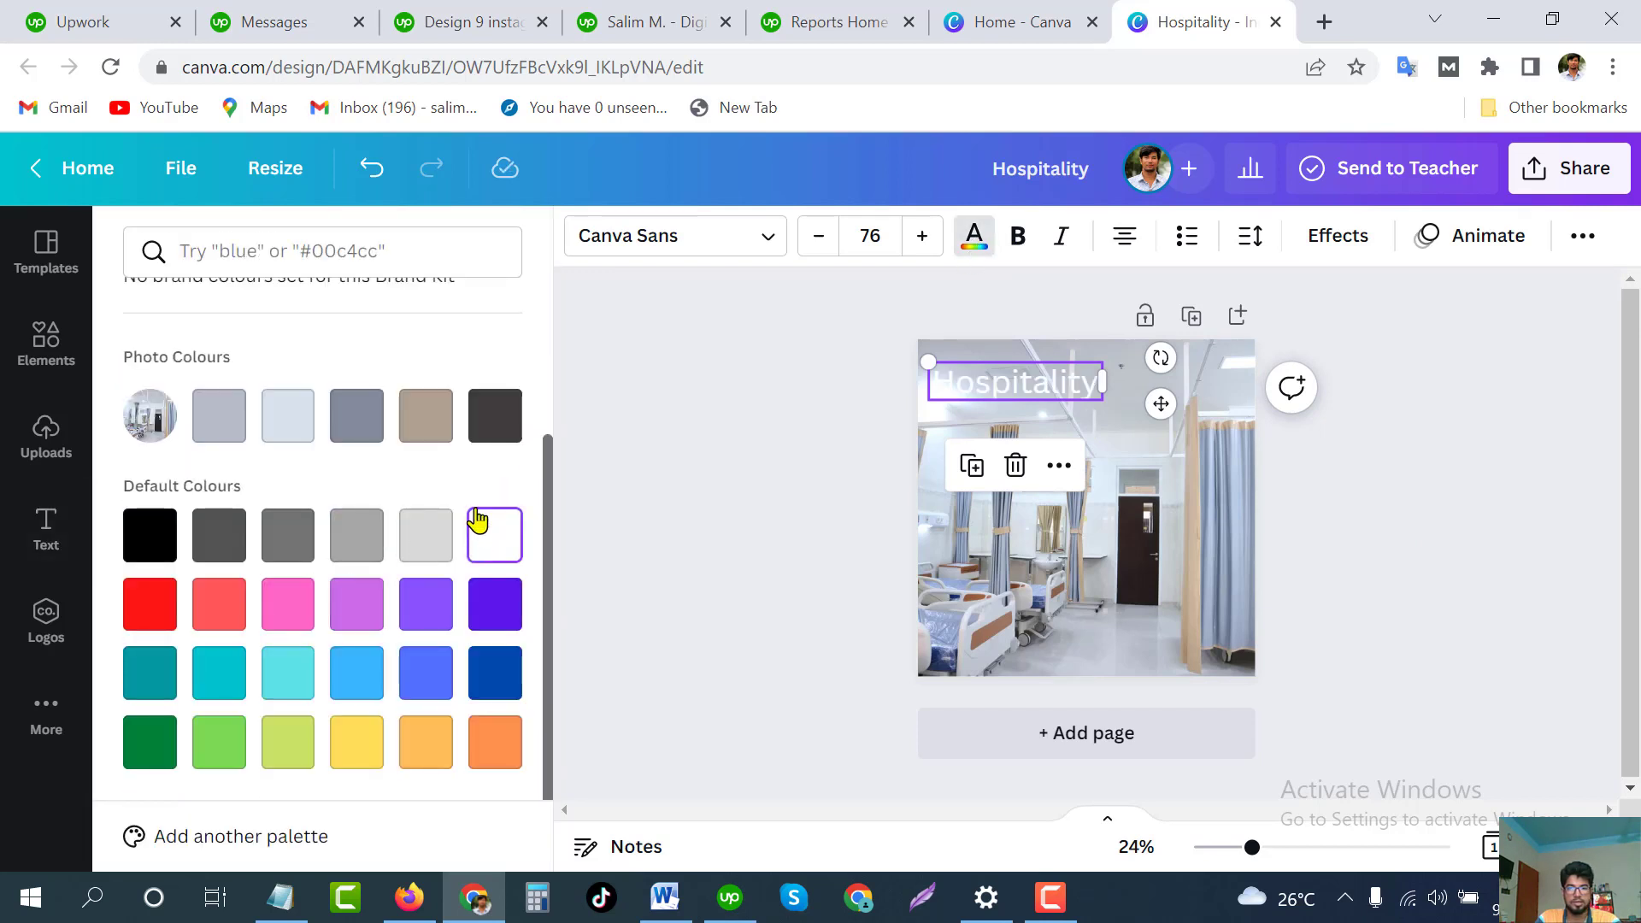
click(425, 417)
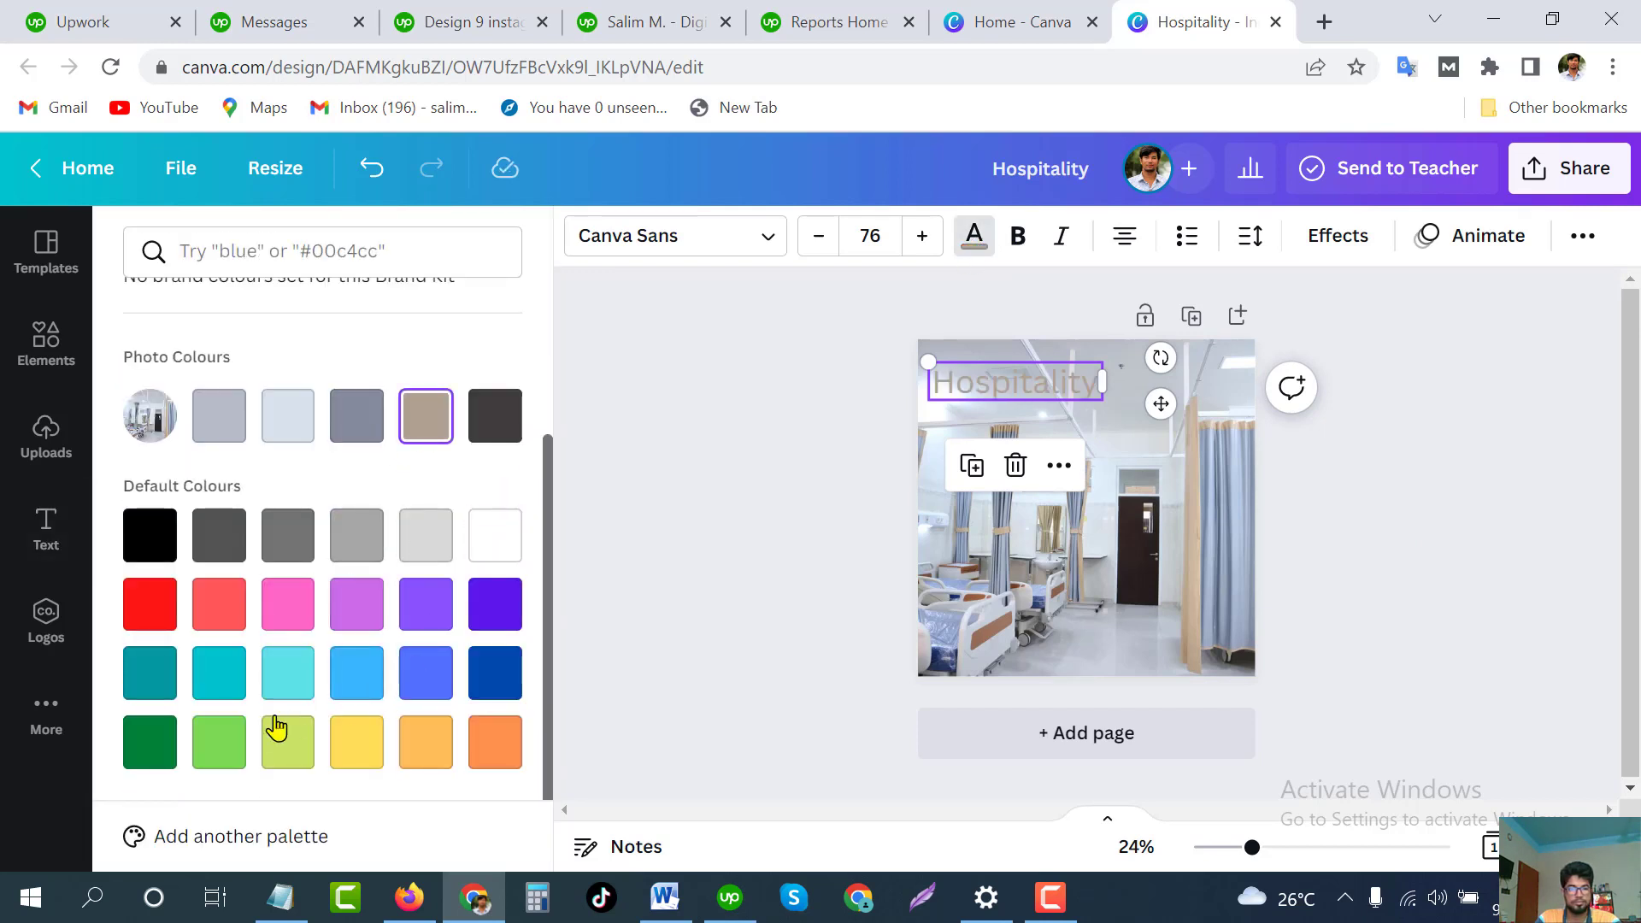
click(291, 748)
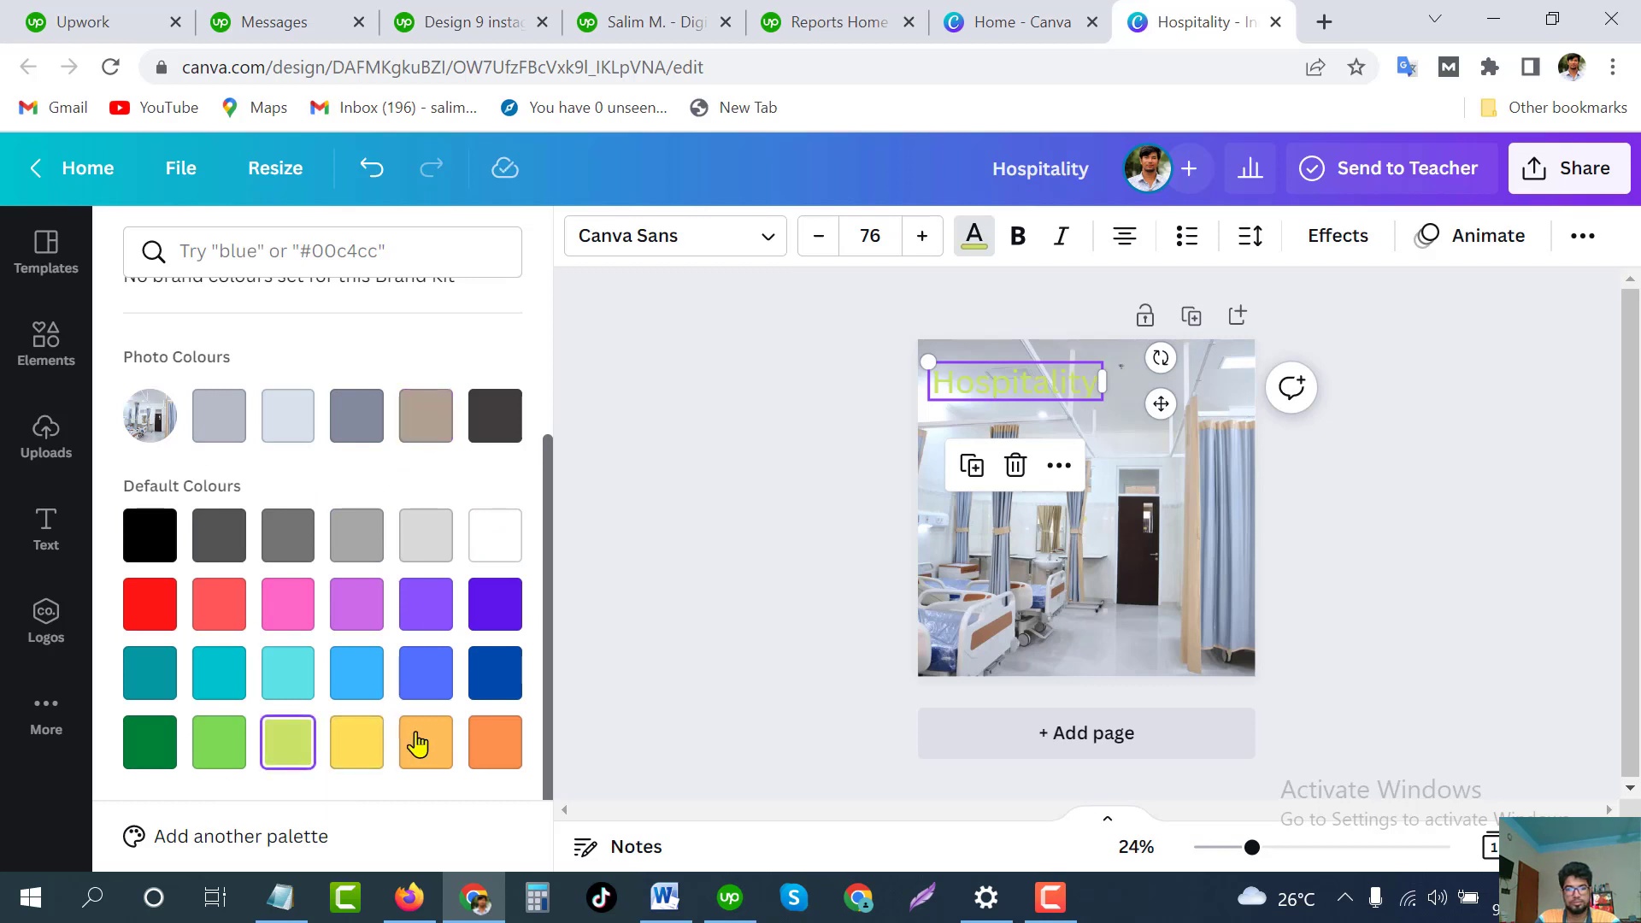
click(147, 557)
click(289, 547)
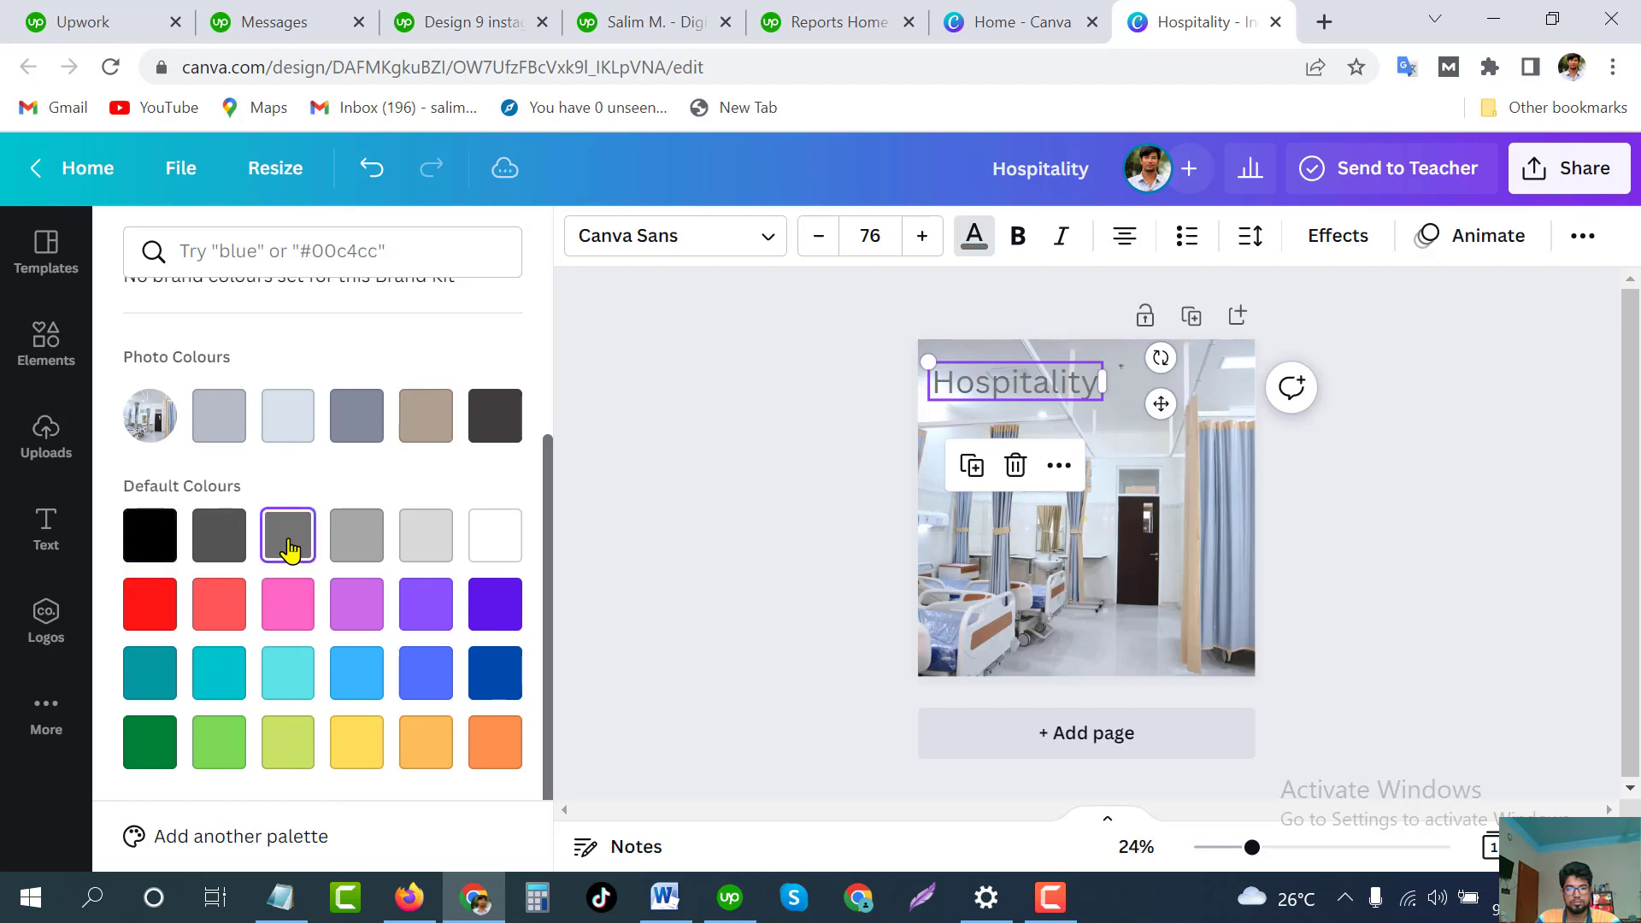
click(149, 757)
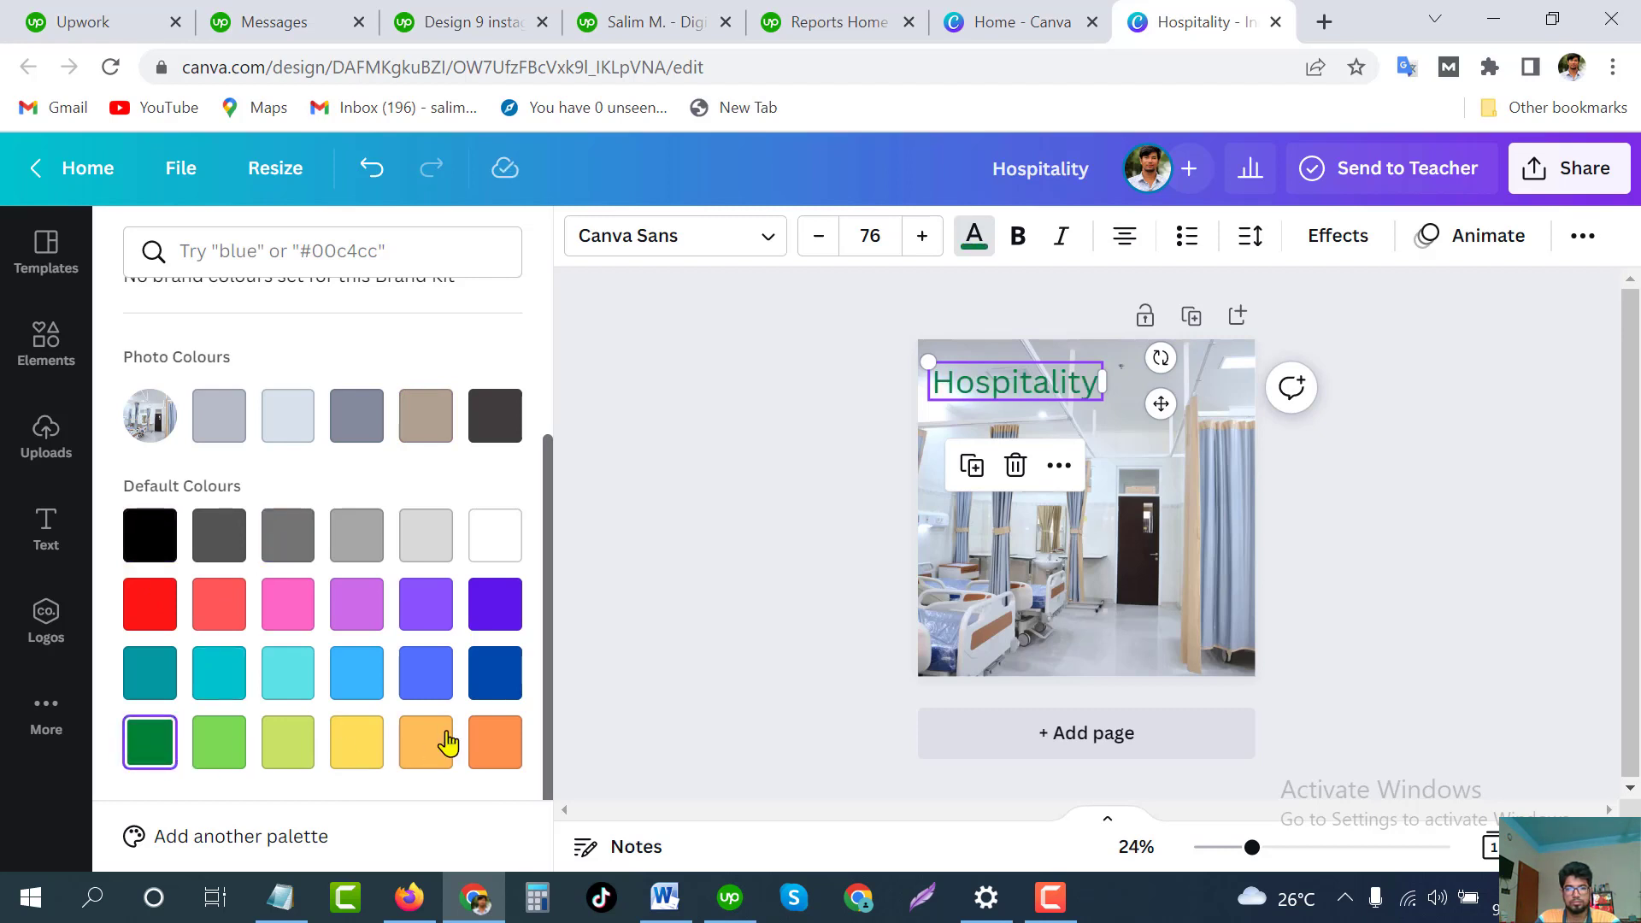
click(1016, 248)
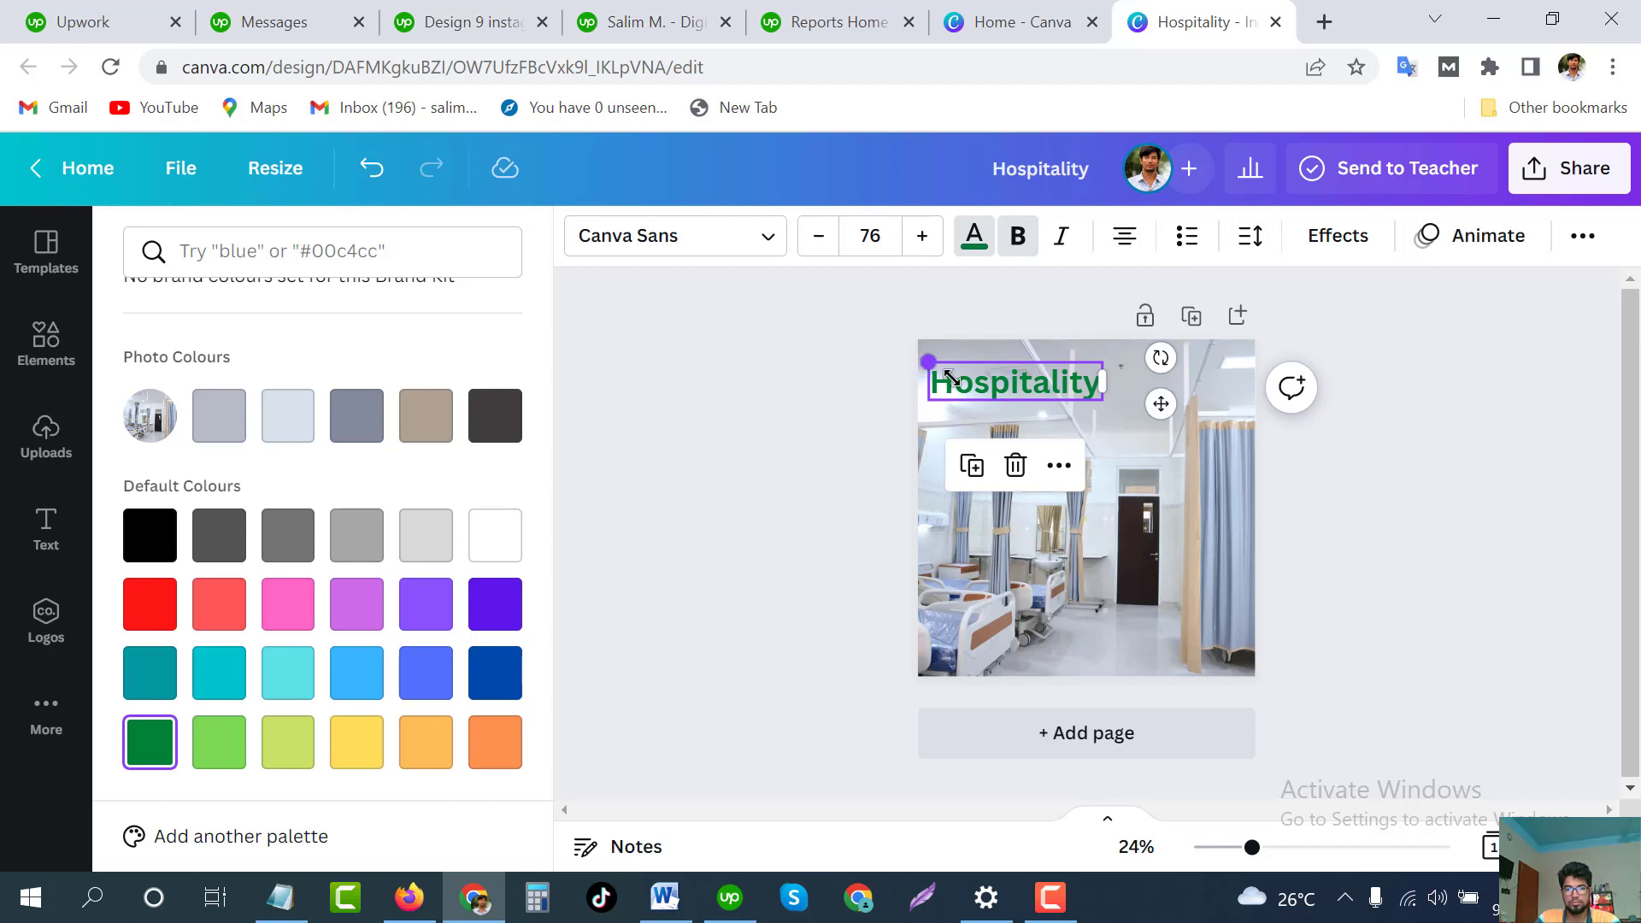
Shrink the Hospitality heading to font size 46.7 and place it in the photo's upper-left corner
drag(951, 379, 995, 377)
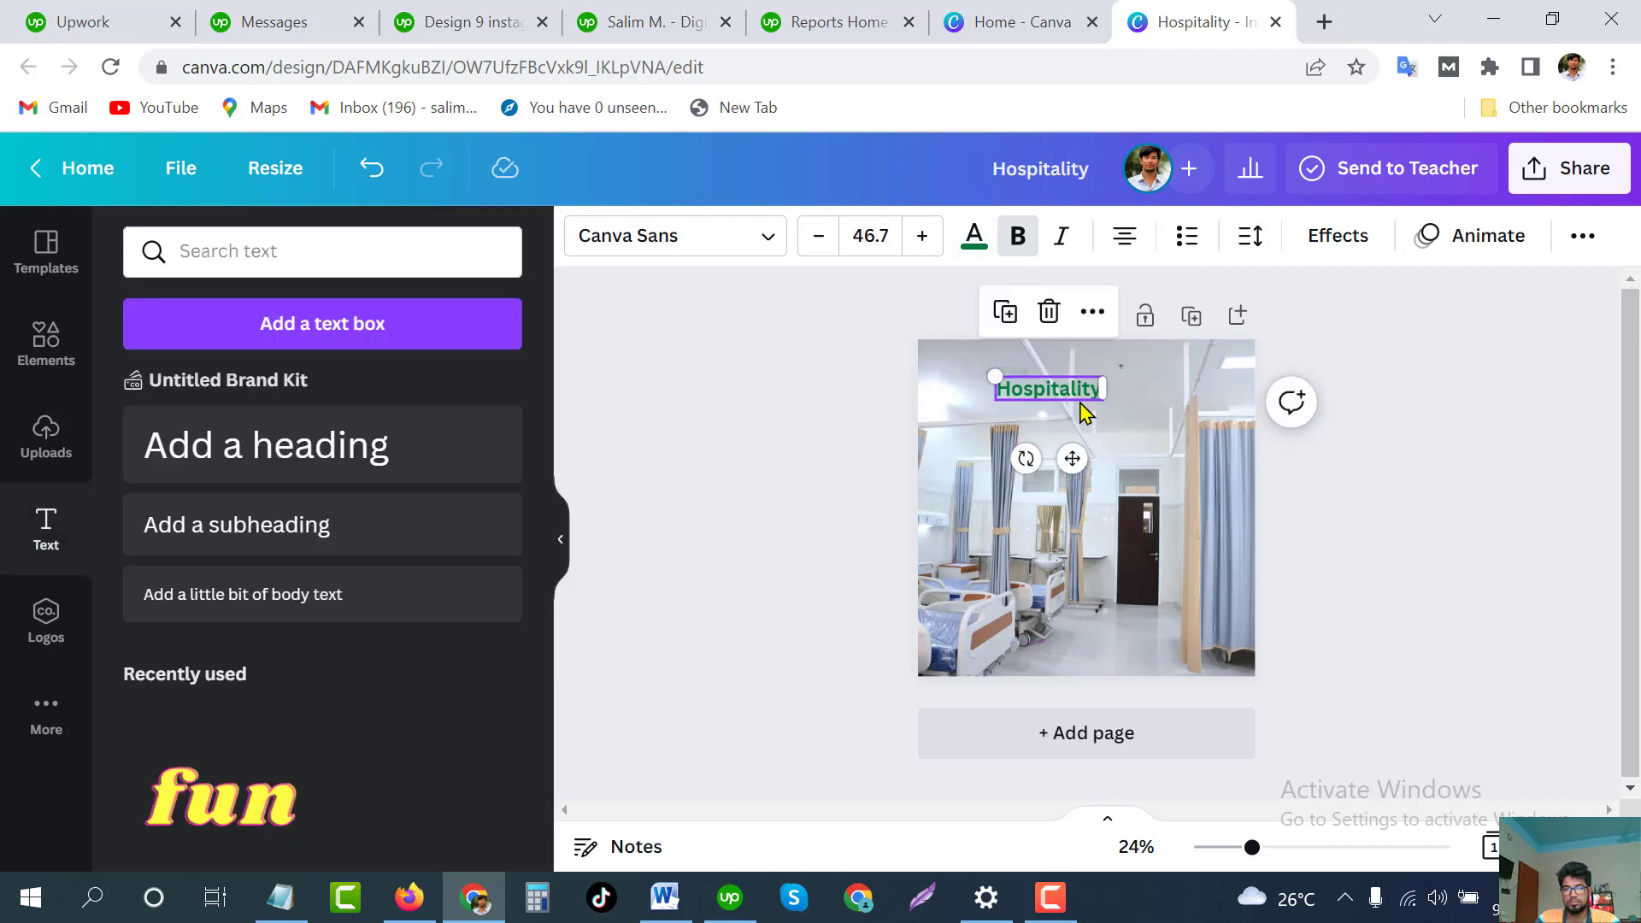
click(1362, 545)
drag(1060, 387, 997, 365)
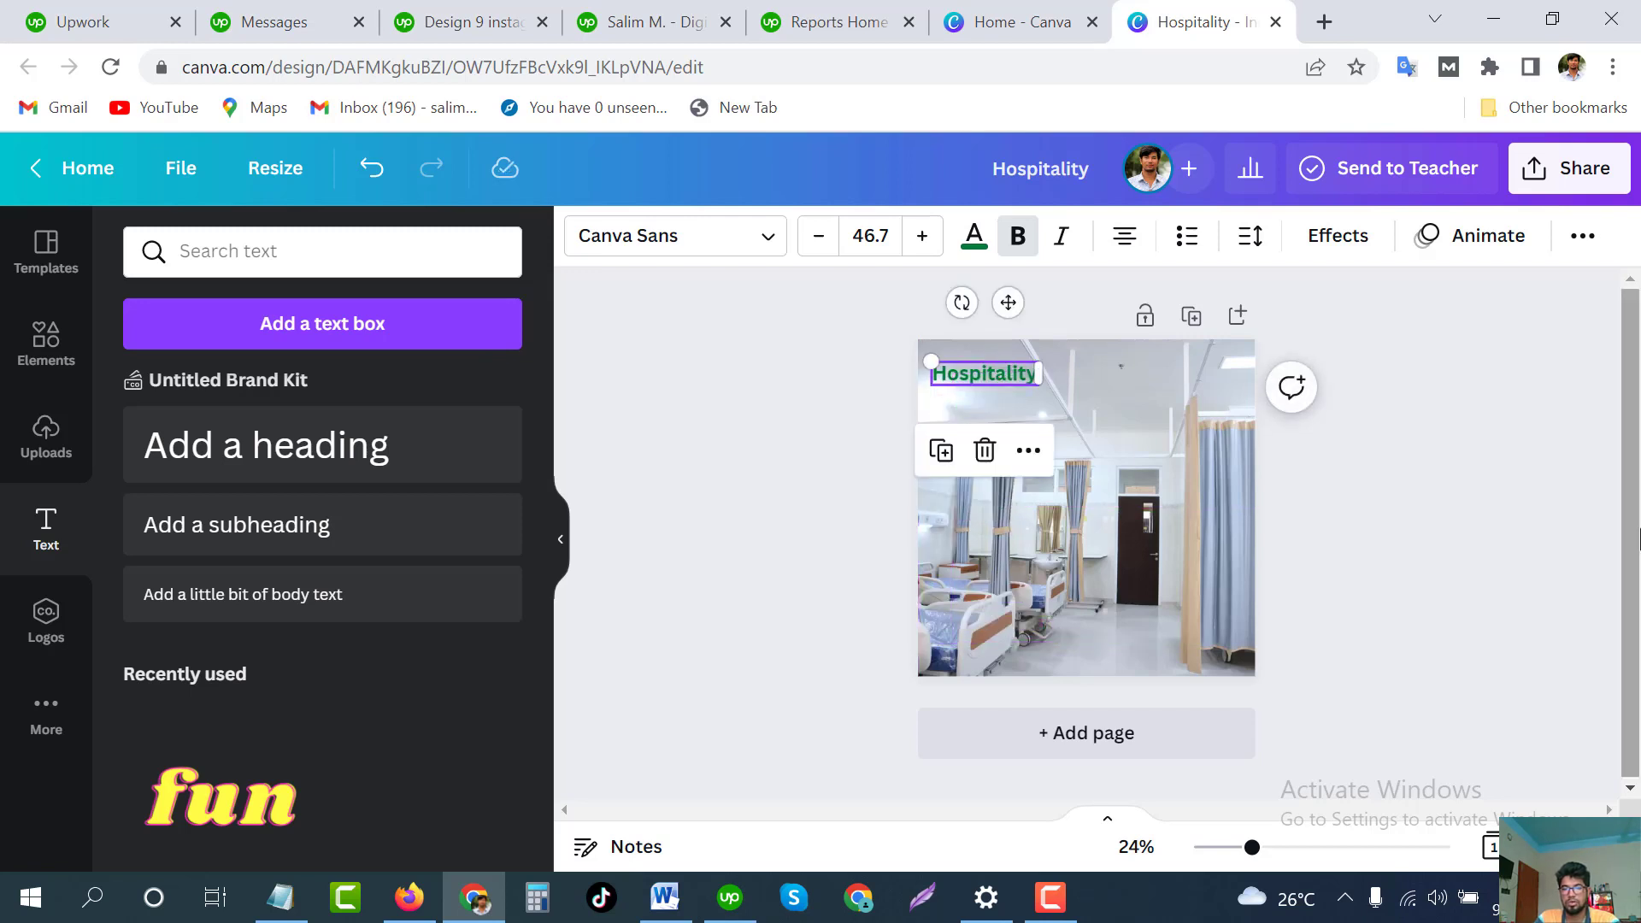
click(1501, 510)
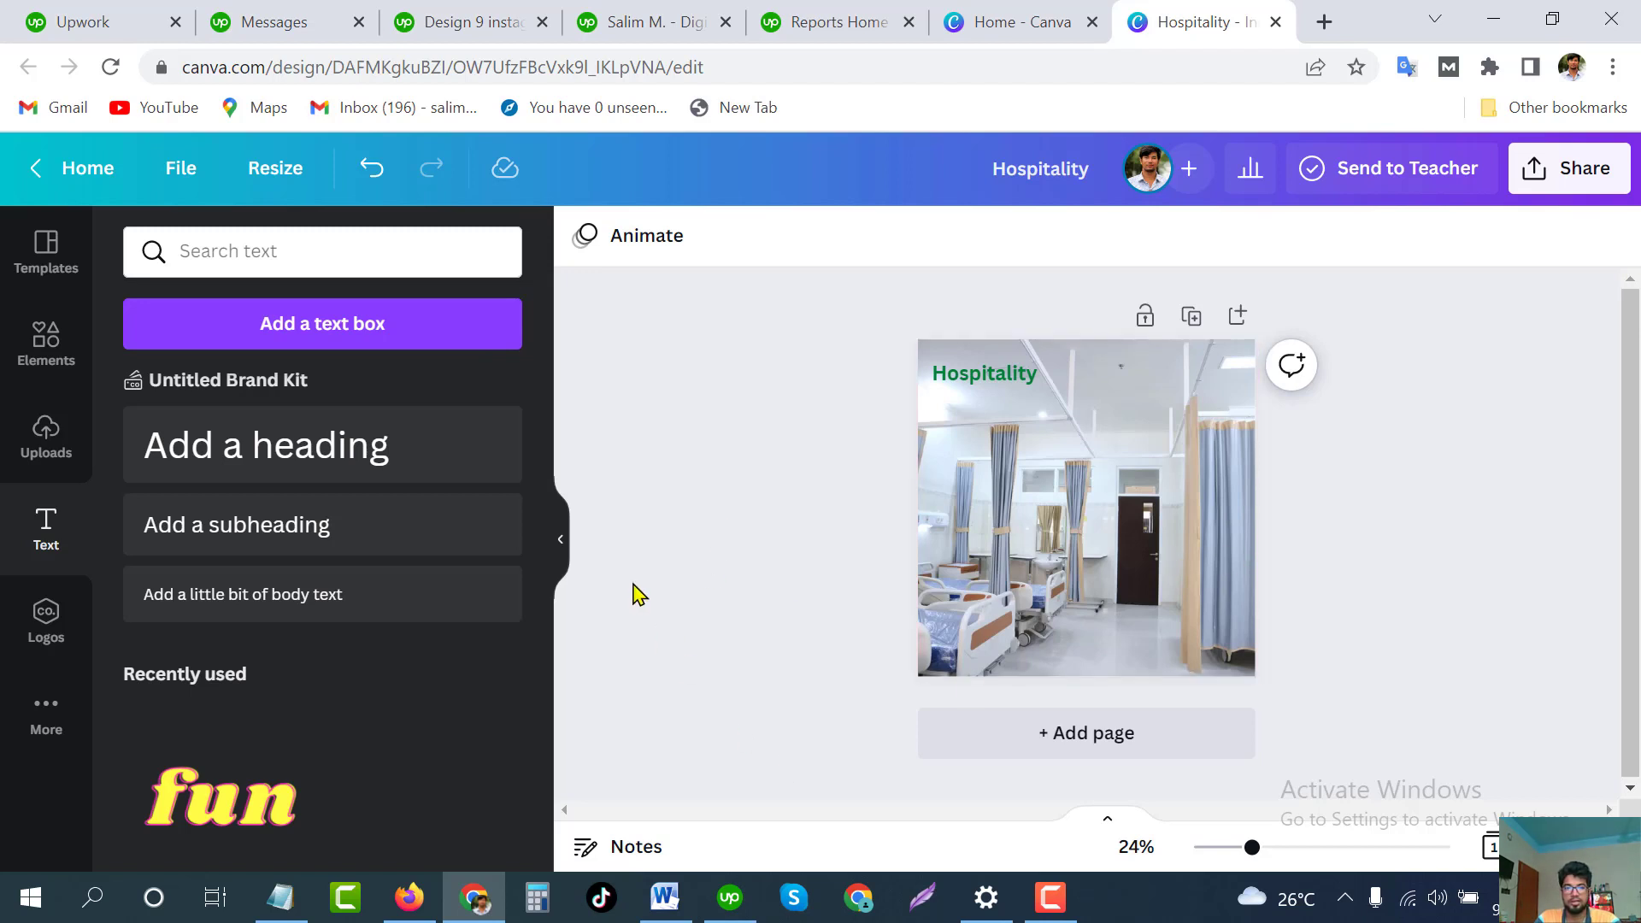
Download the Hospitality design as a PNG at size 1 (1080 × 1080 px)
click(1580, 171)
scroll(1308, 548, down, 3)
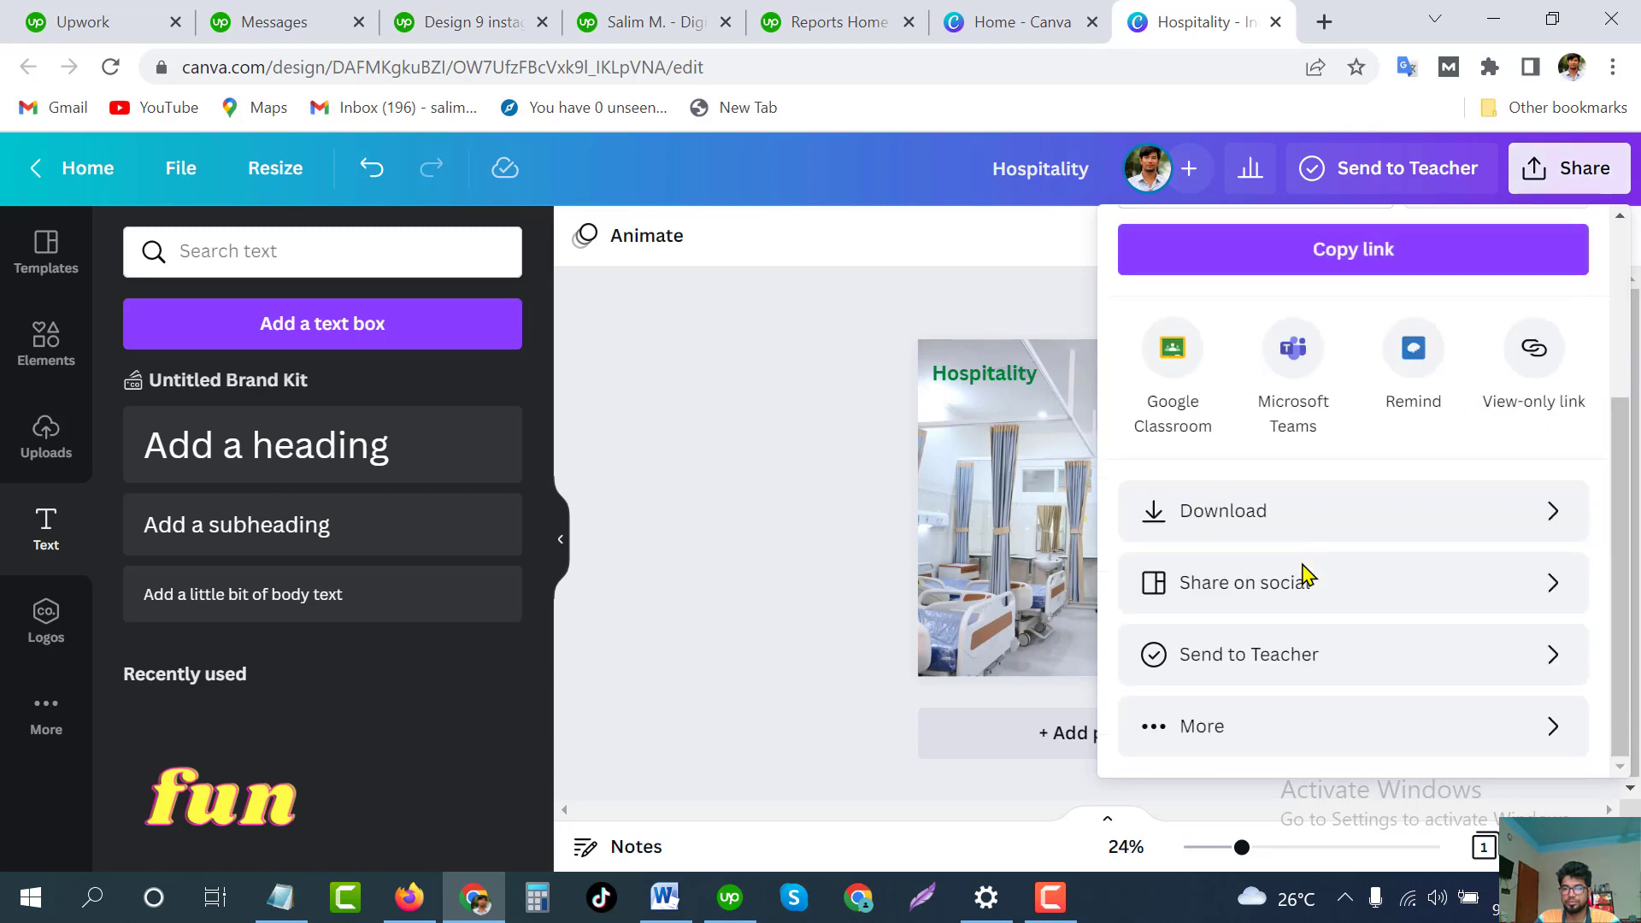
click(1295, 516)
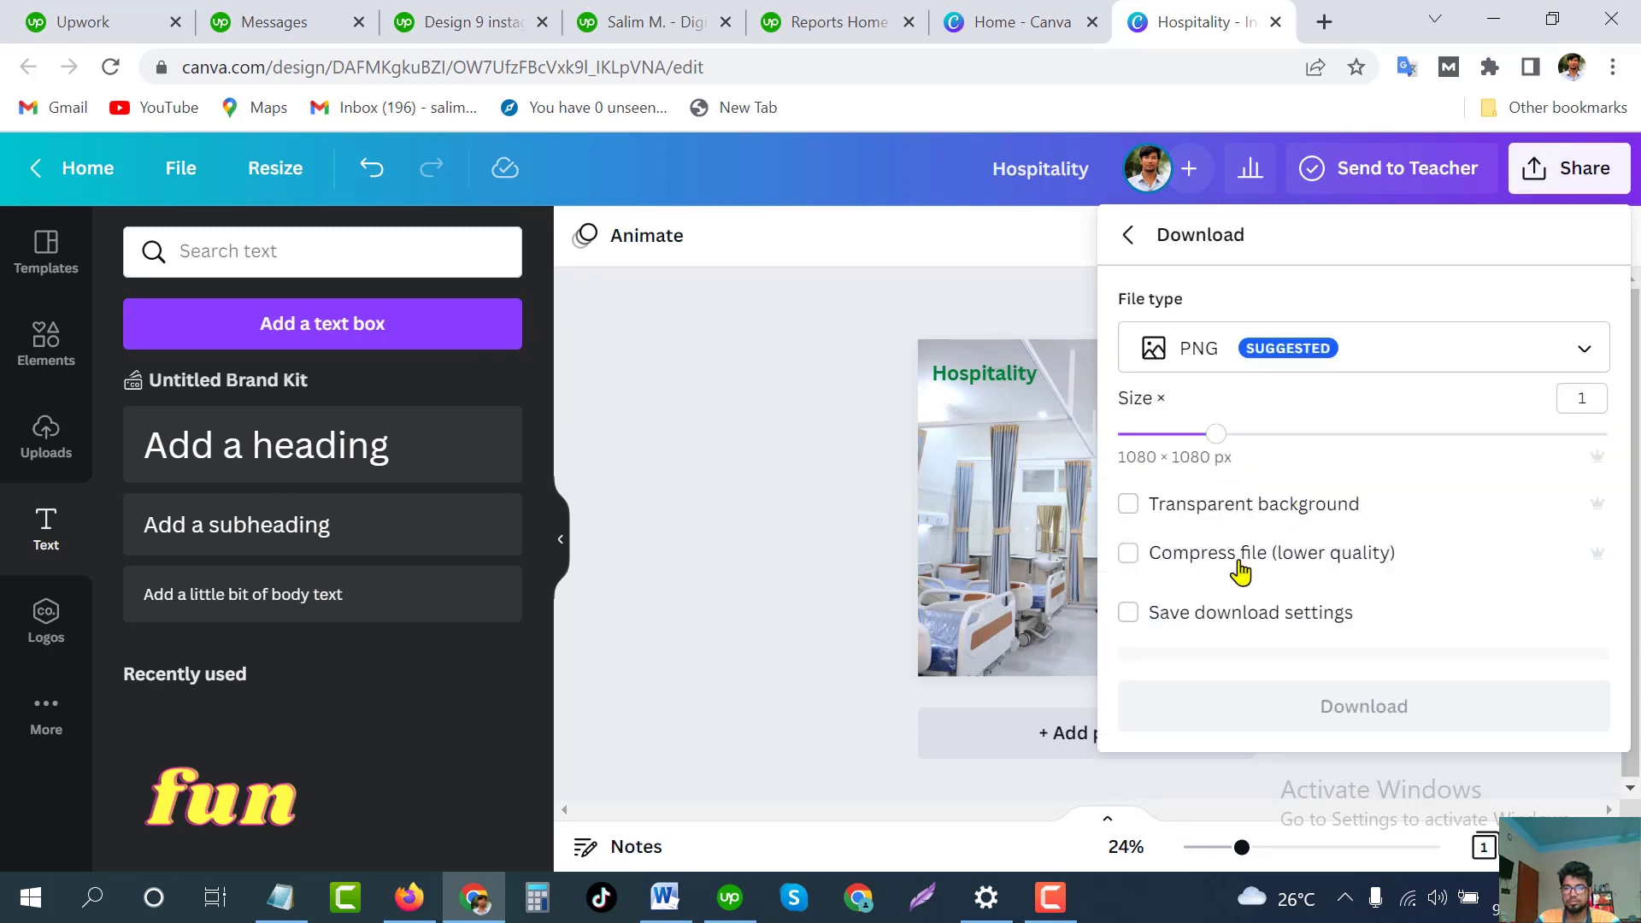
scroll(1278, 537, down, 1)
click(1378, 623)
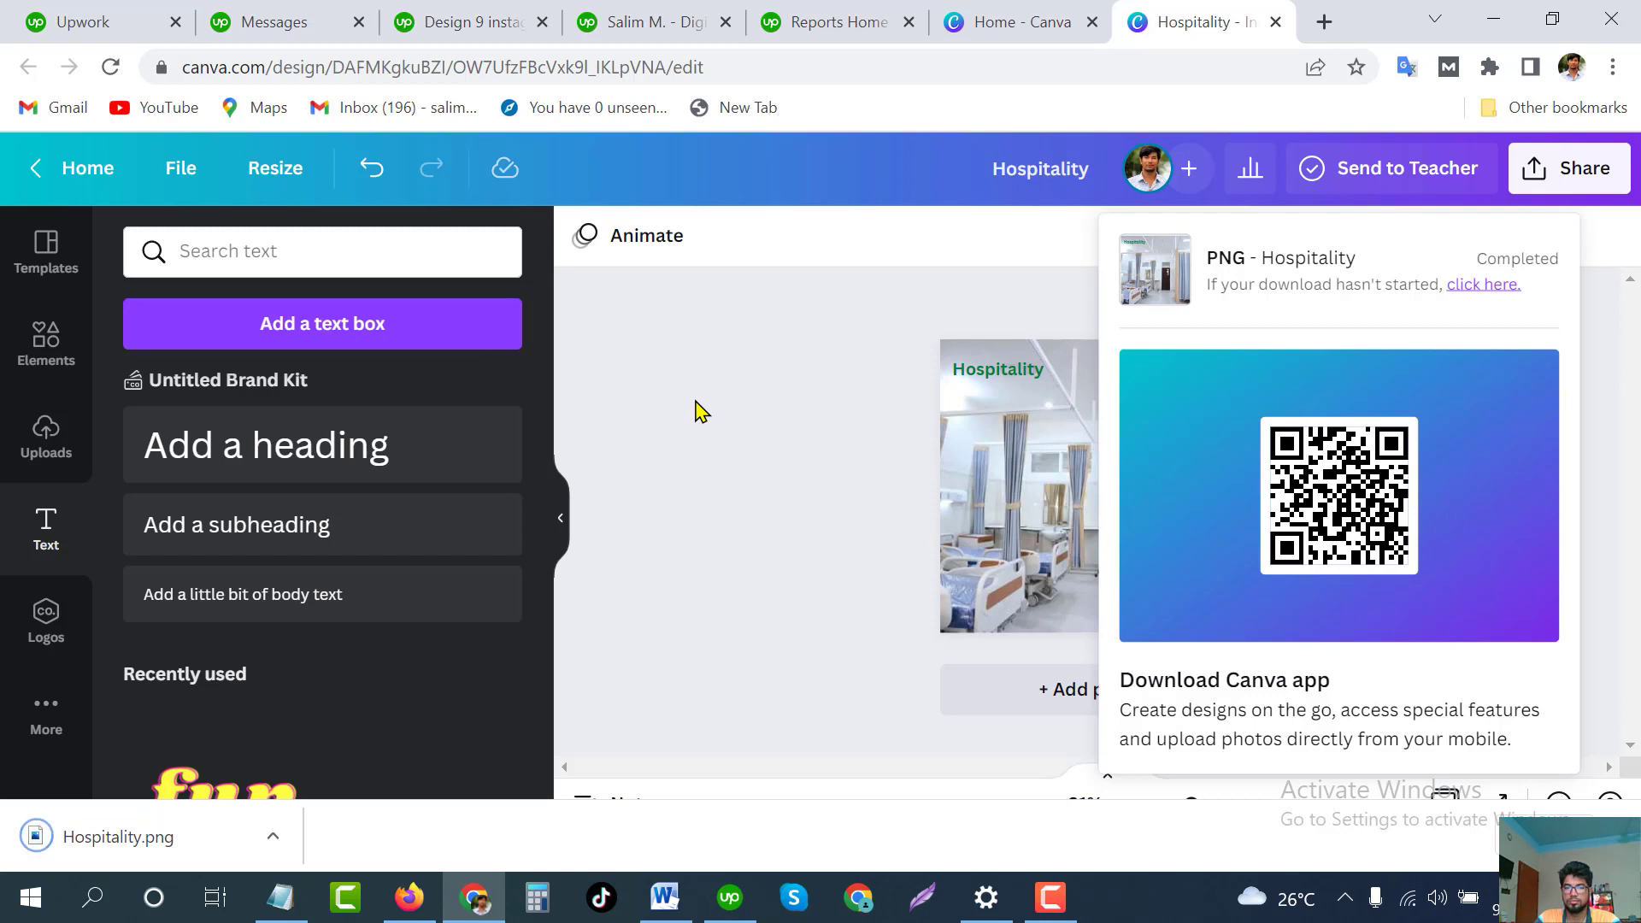
click(695, 412)
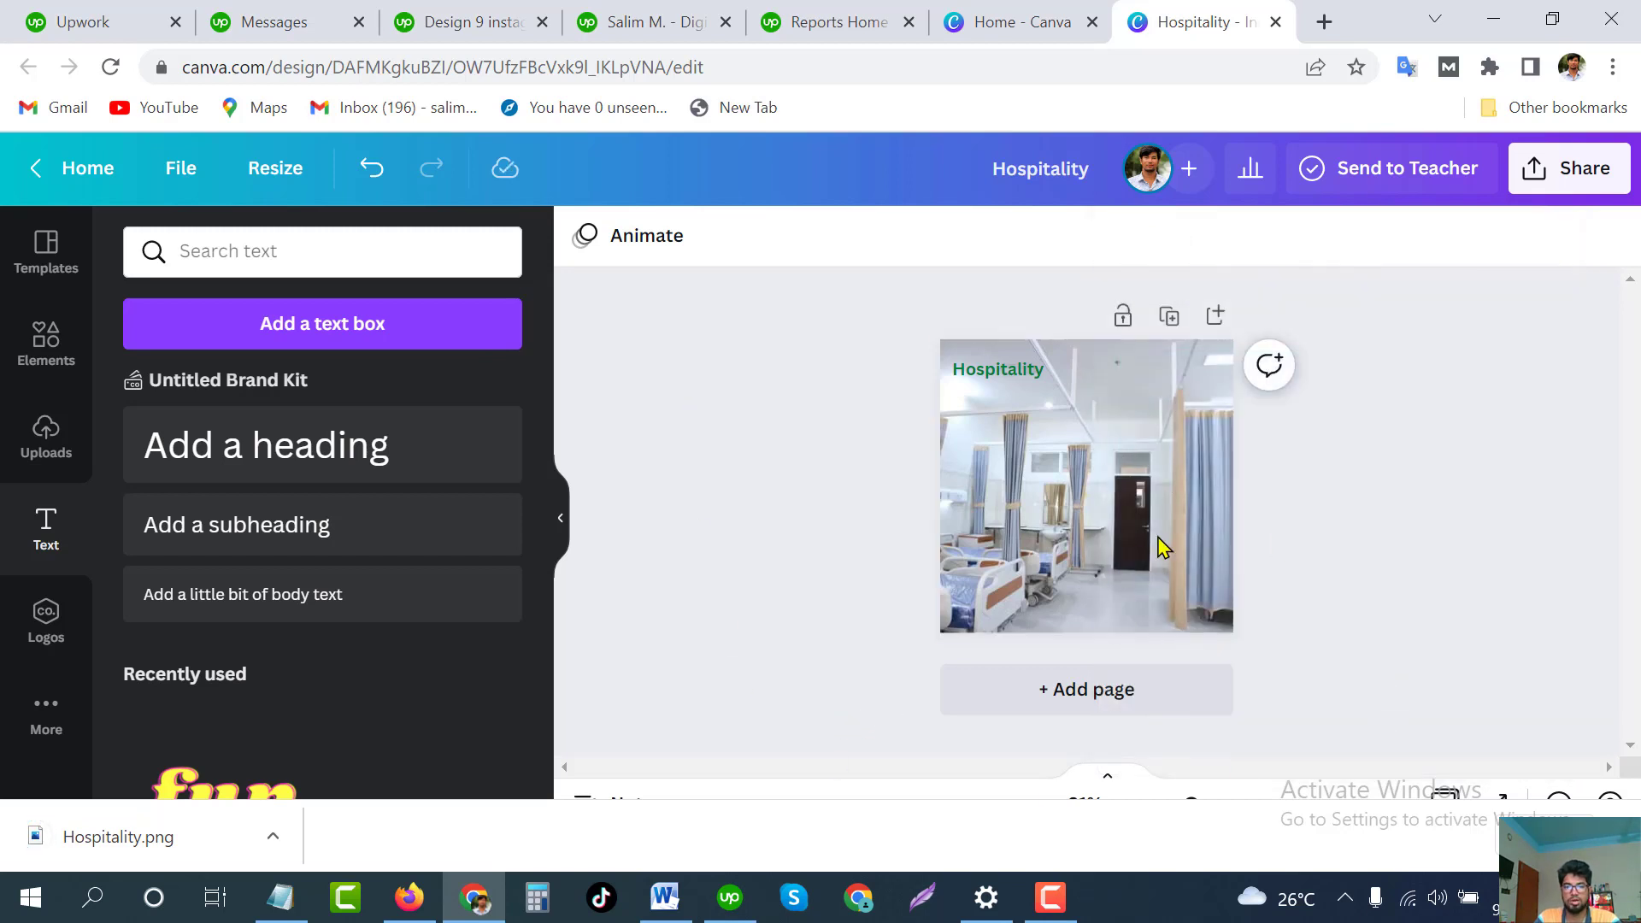
Look through the sharing and export options available for the Hospitality design
click(1581, 169)
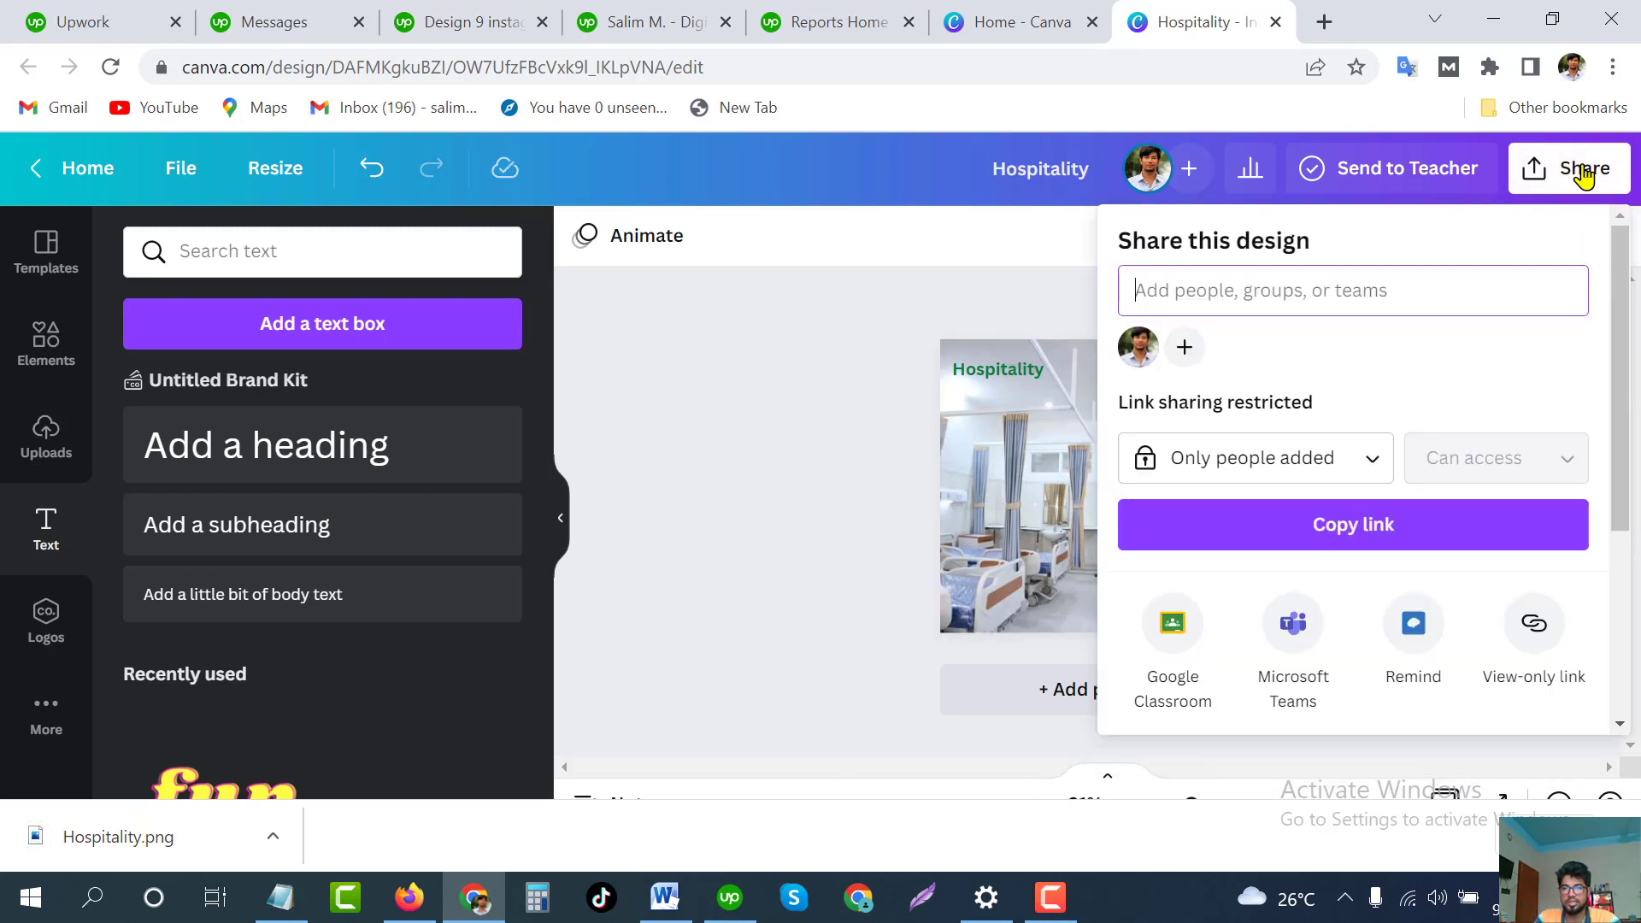
scroll(1340, 470, down, 3)
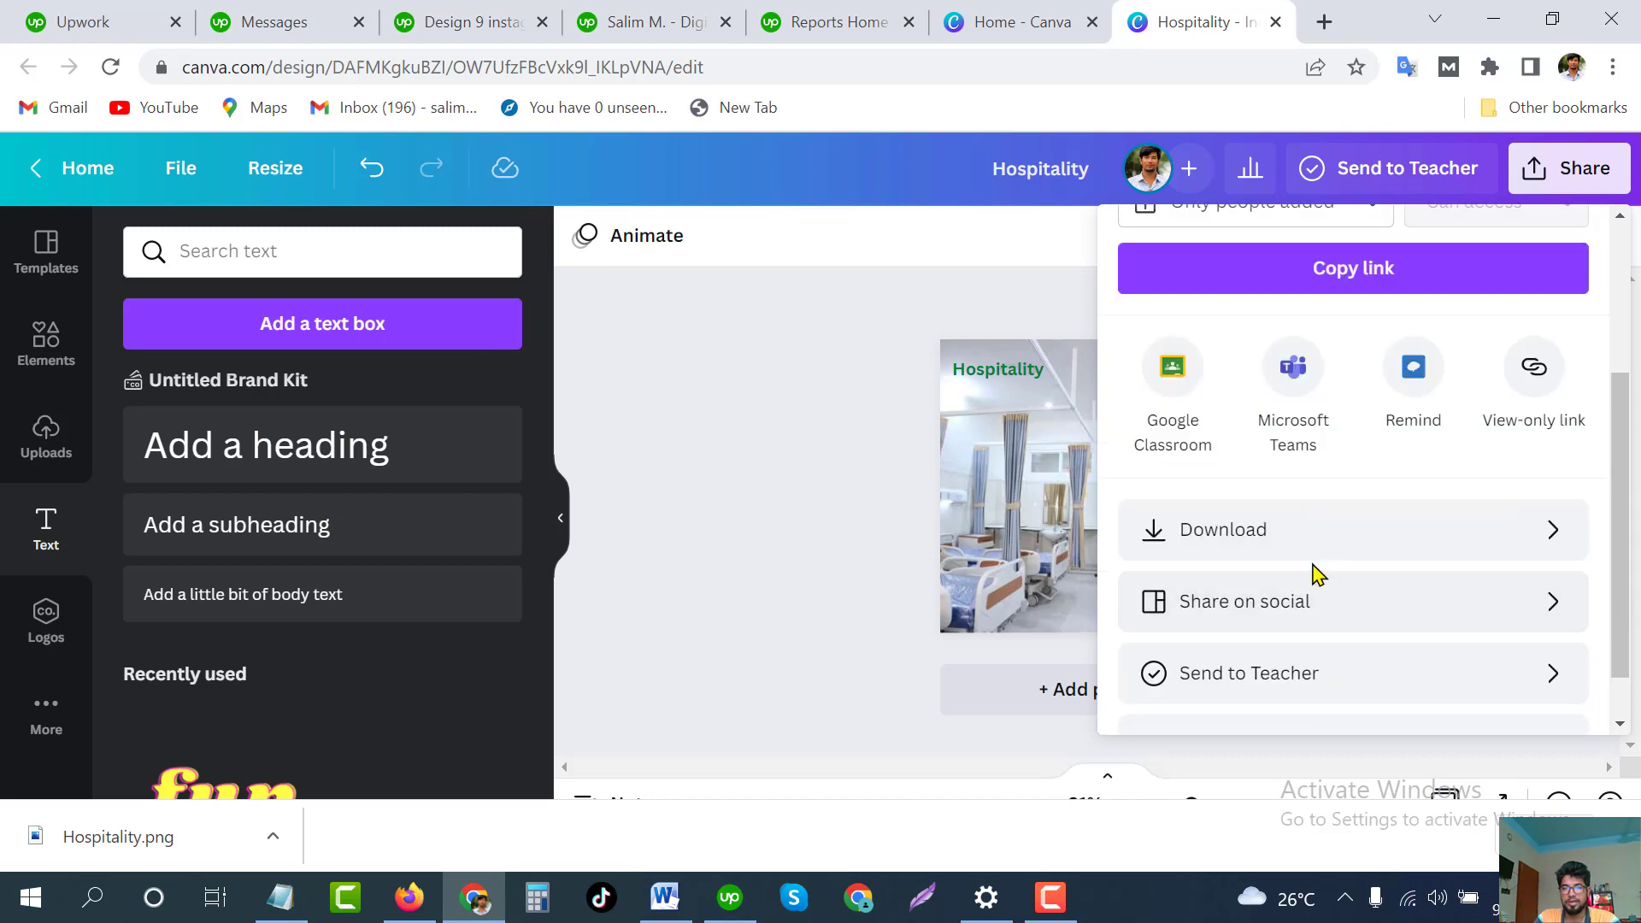
scroll(1511, 418, down, 1)
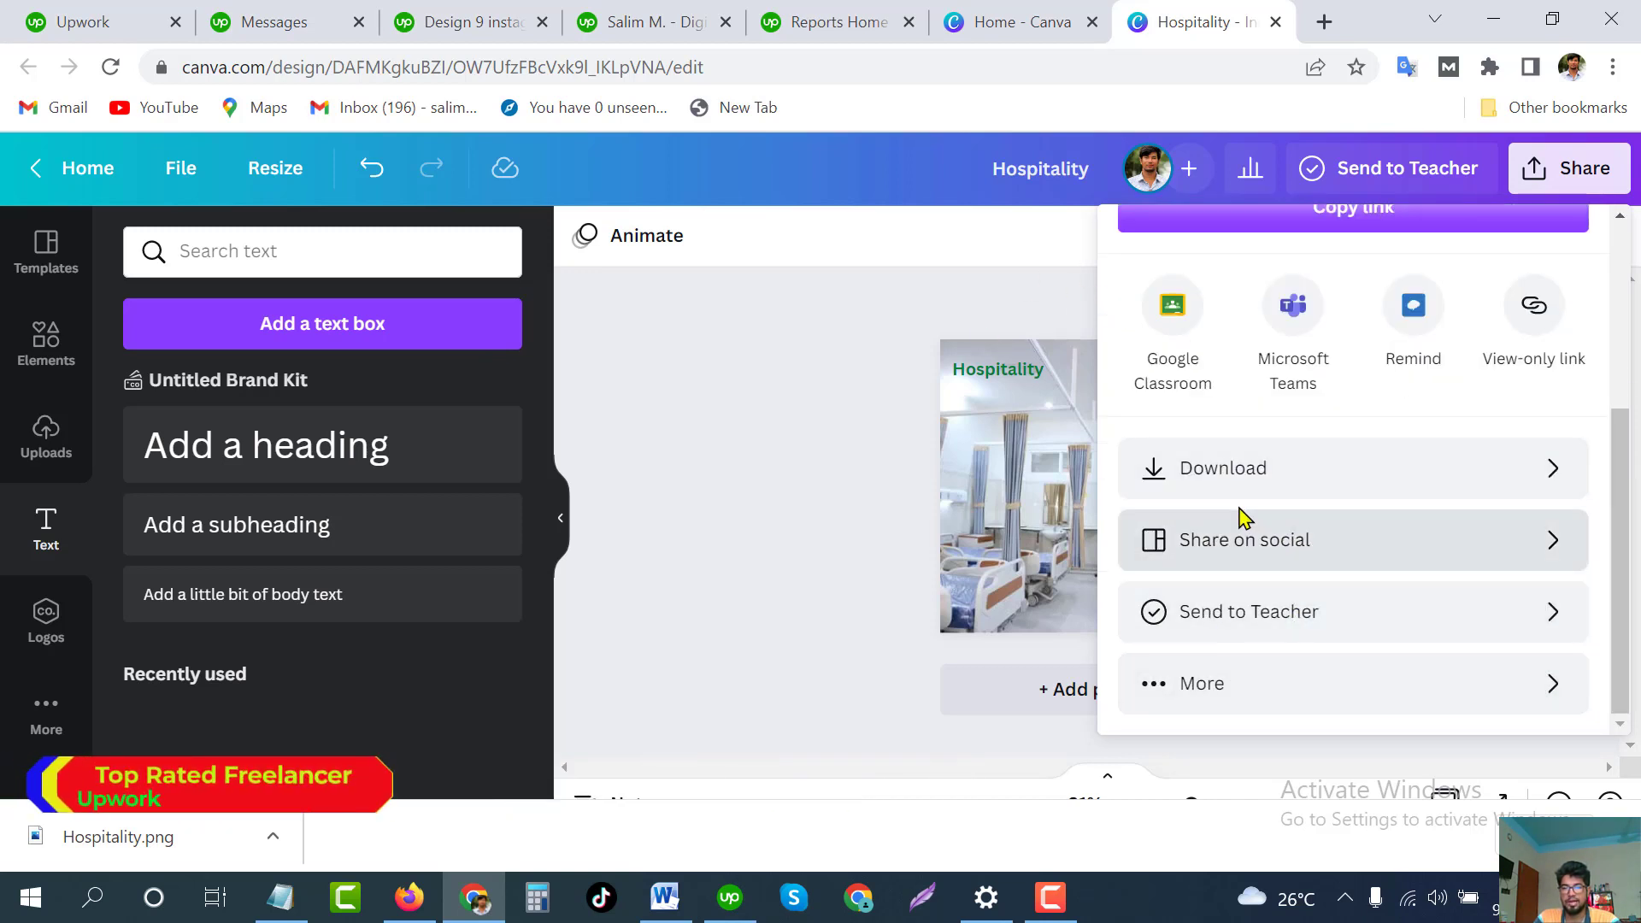
scroll(1310, 560, up, 4)
click(706, 362)
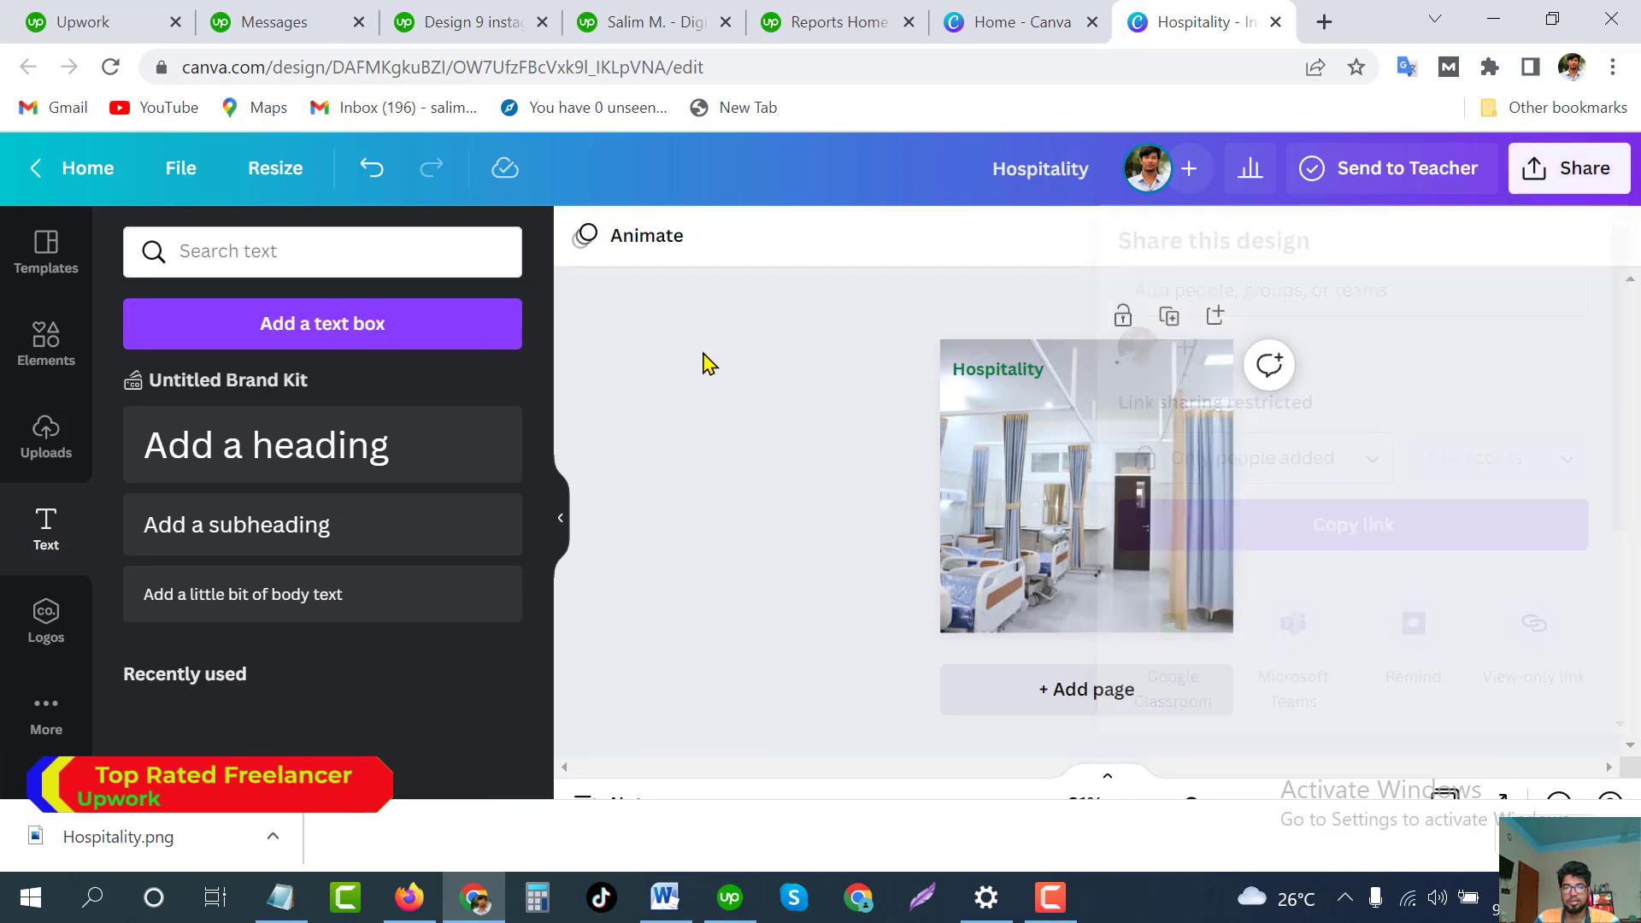
Replace the hospital ward photo with the hospitality search photo of medical staff in blue scrubs walking down a corridor
click(46, 346)
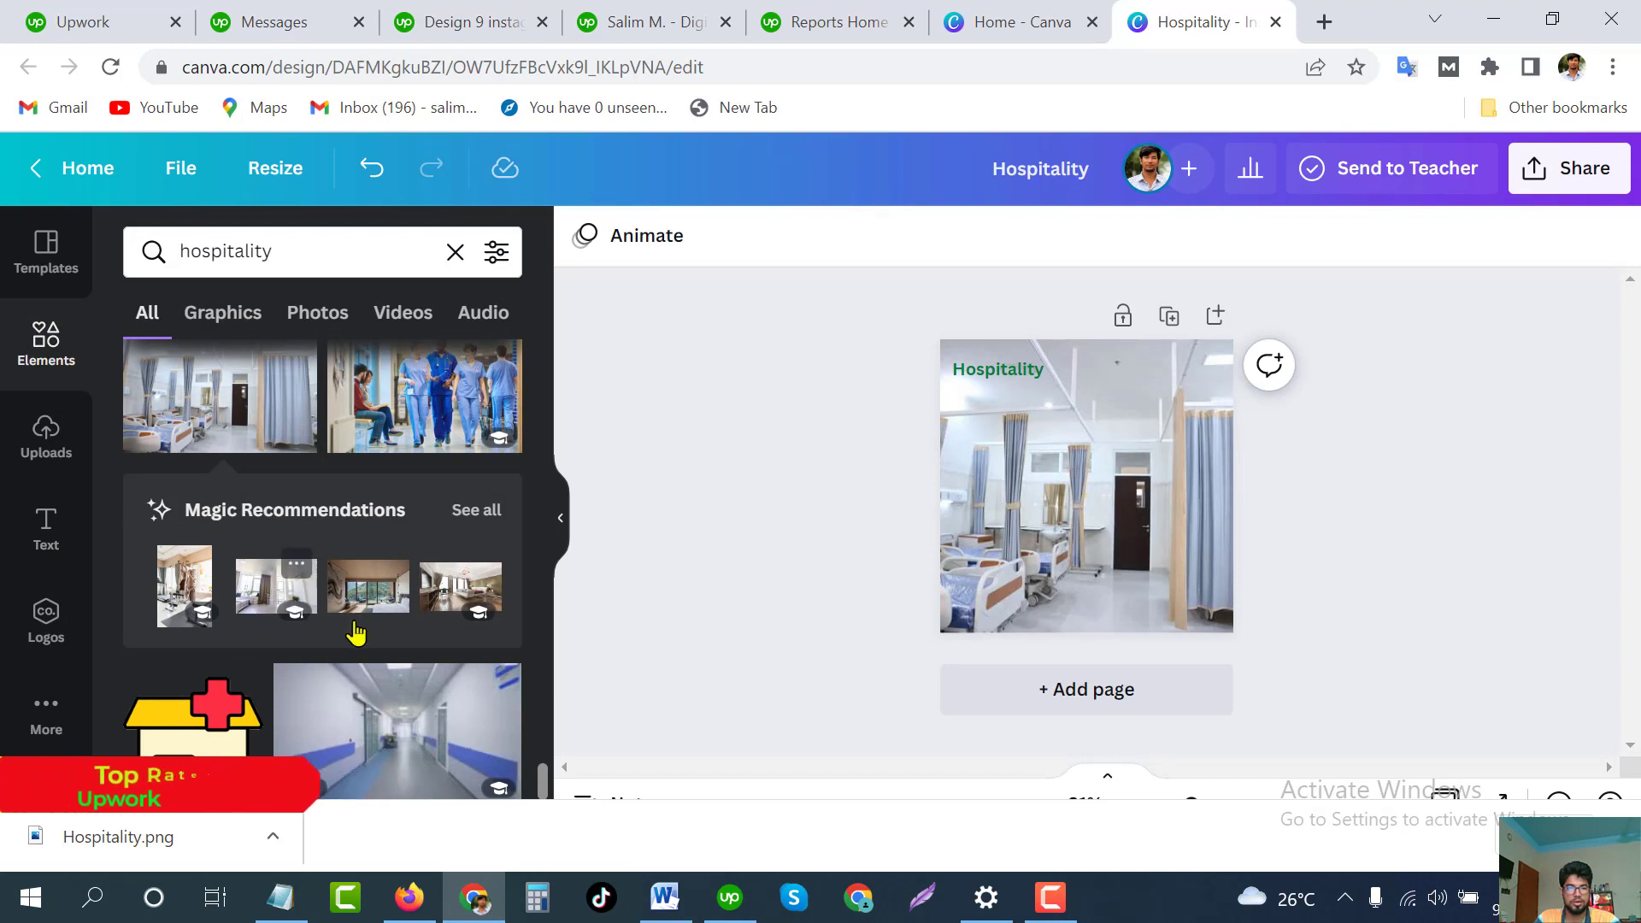
click(1138, 502)
key(Delete)
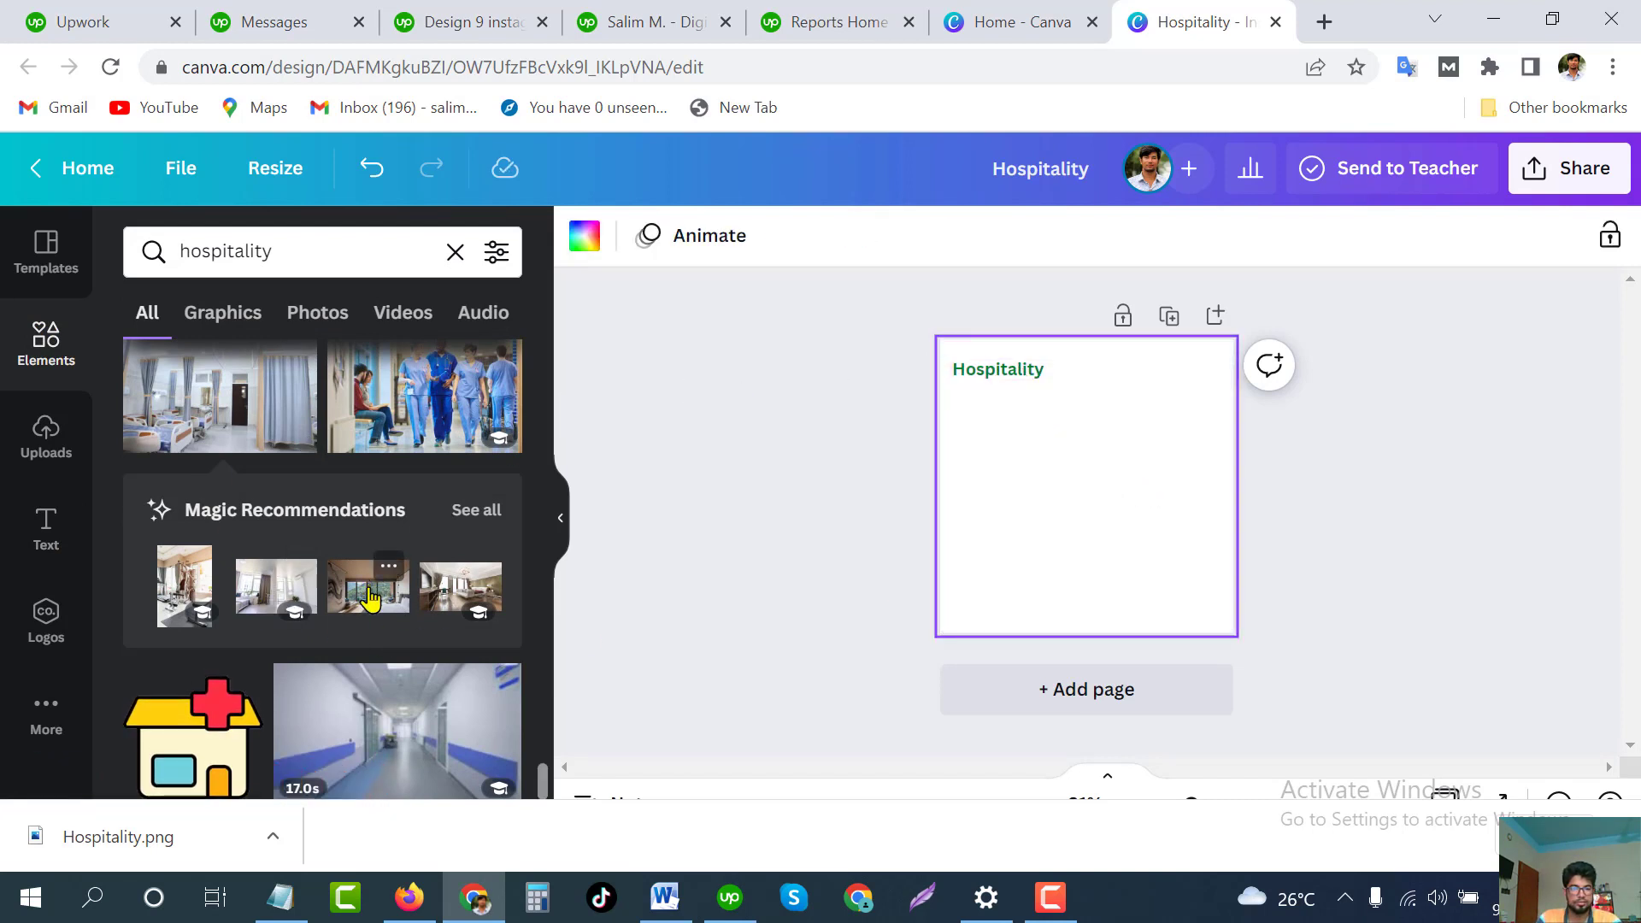
click(415, 397)
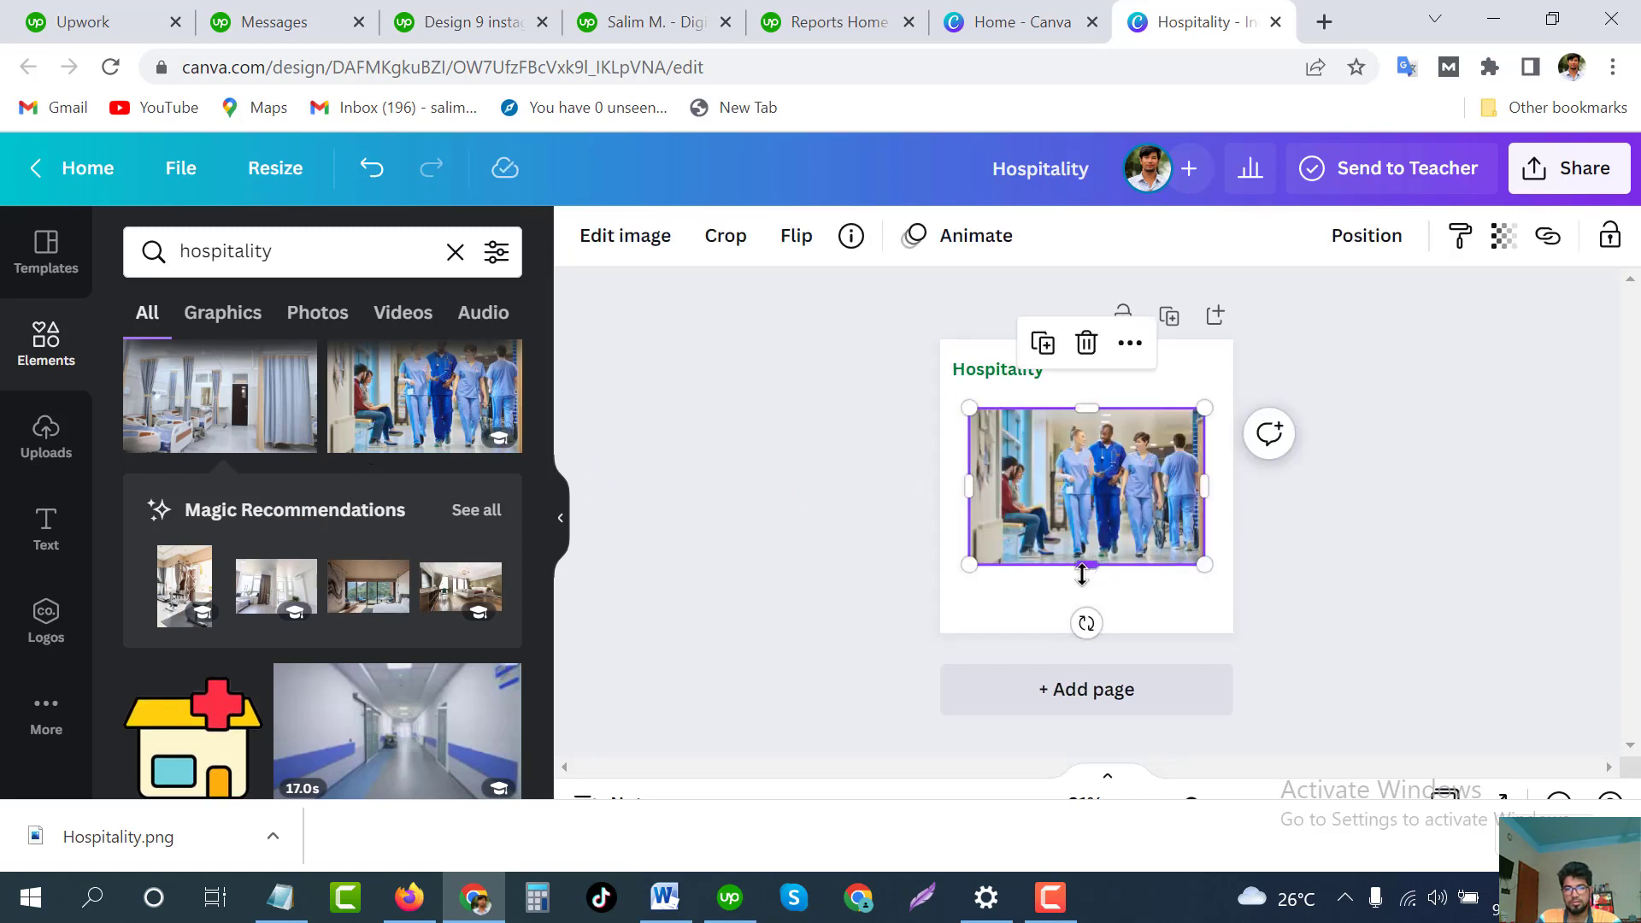
Stretch the medical staff photo on all four sides so it covers the whole square page
drag(1082, 573, 1086, 633)
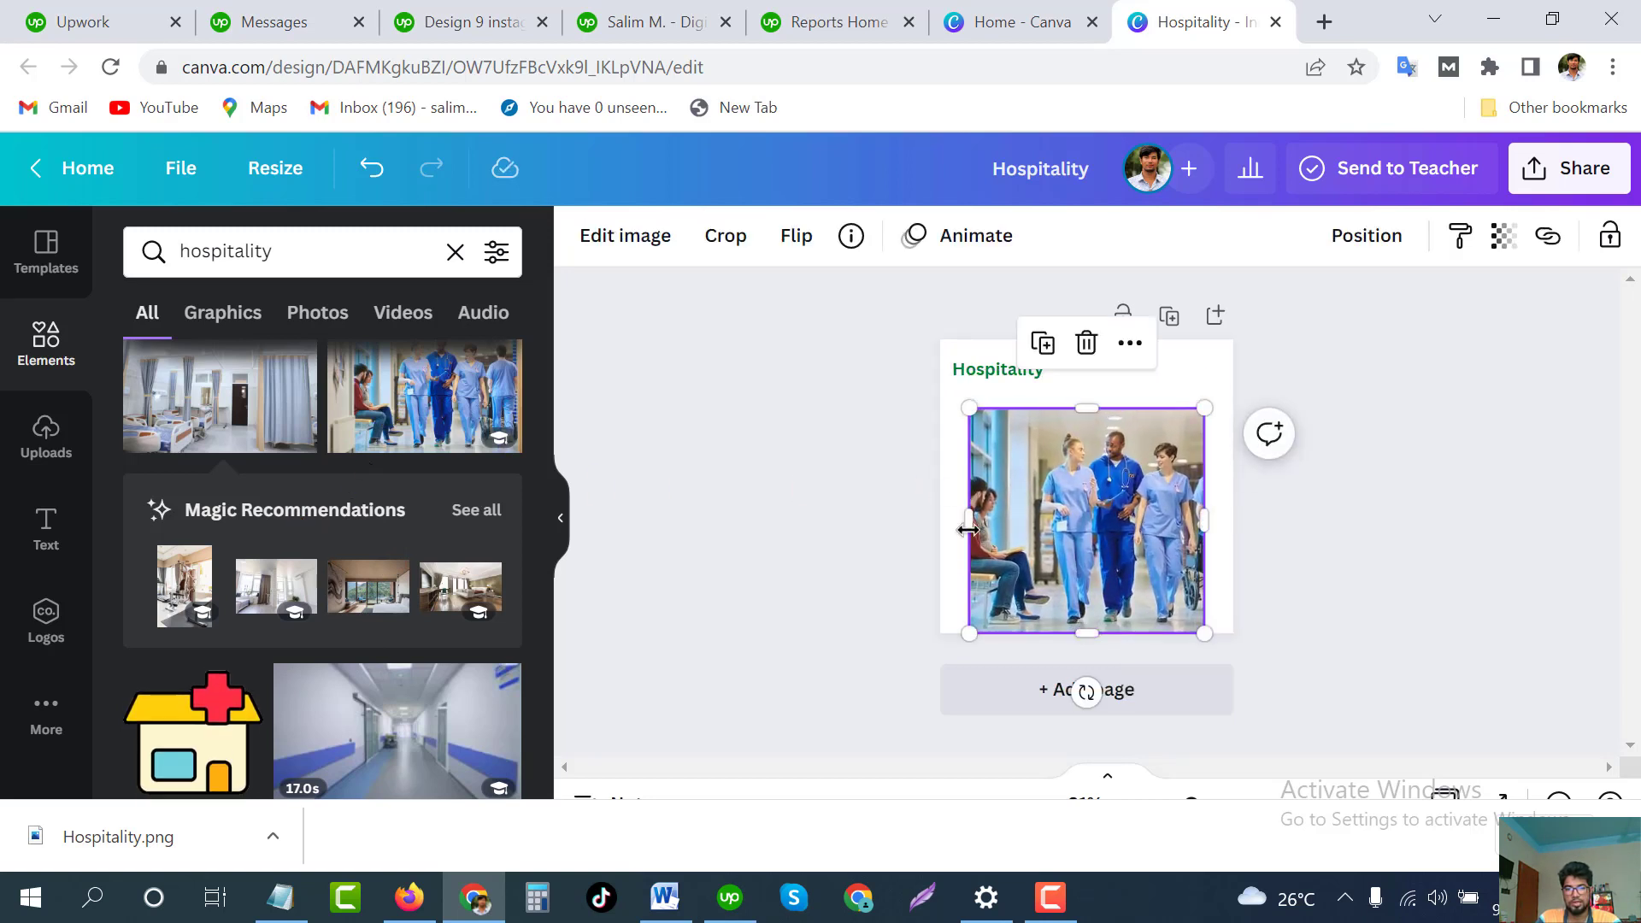
drag(967, 514, 941, 516)
drag(1205, 522, 1233, 519)
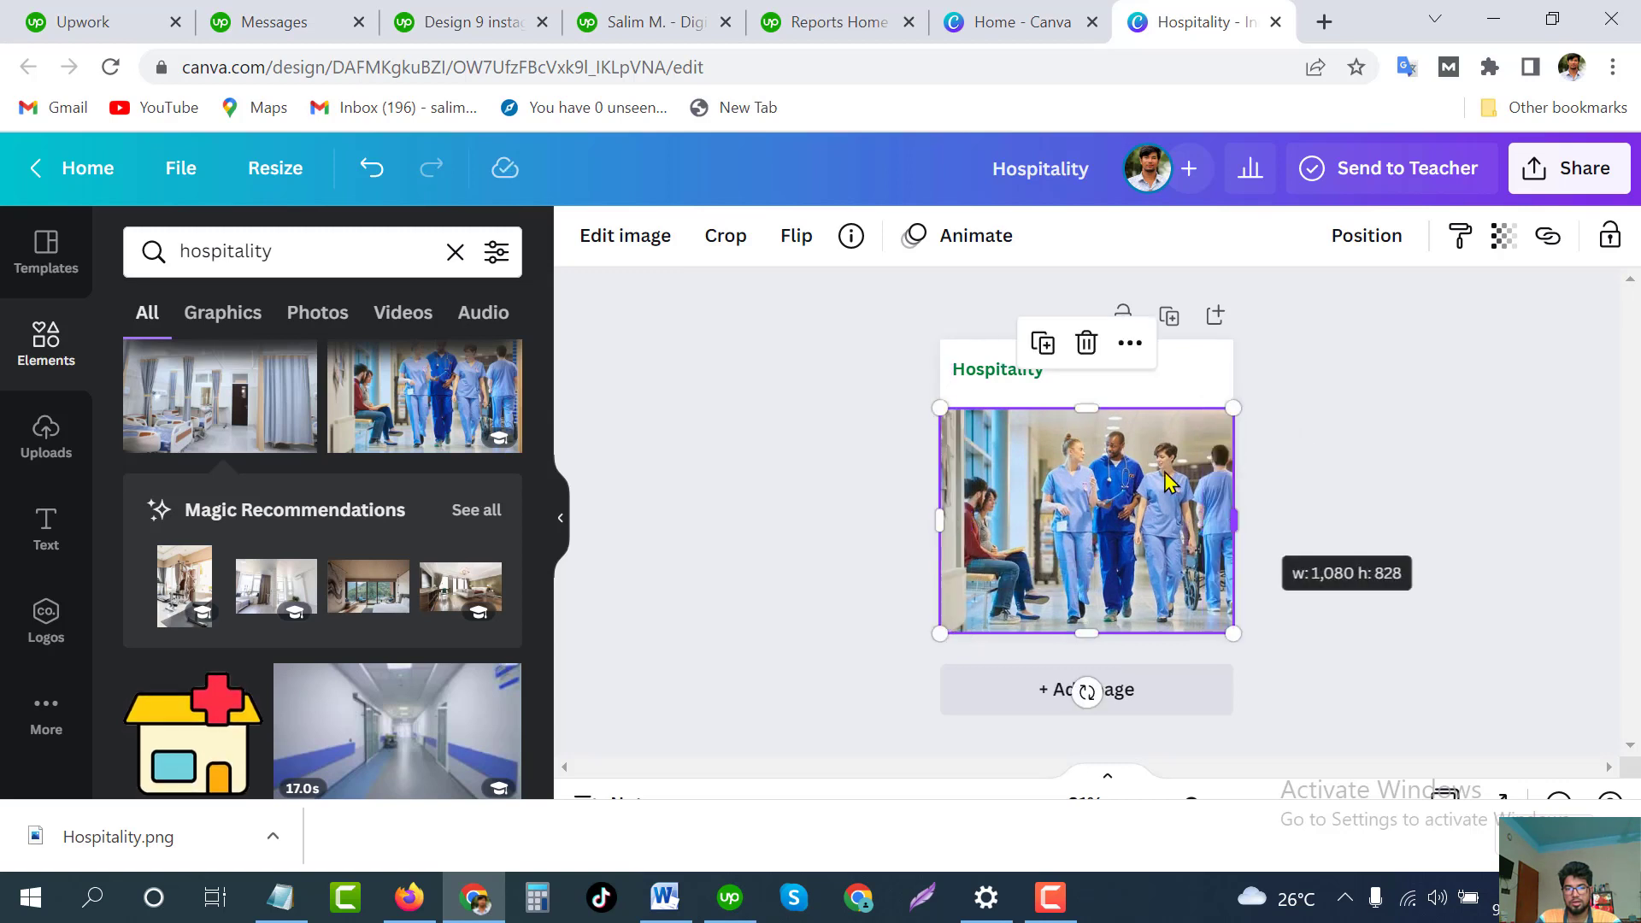
drag(1063, 374, 1061, 341)
click(798, 457)
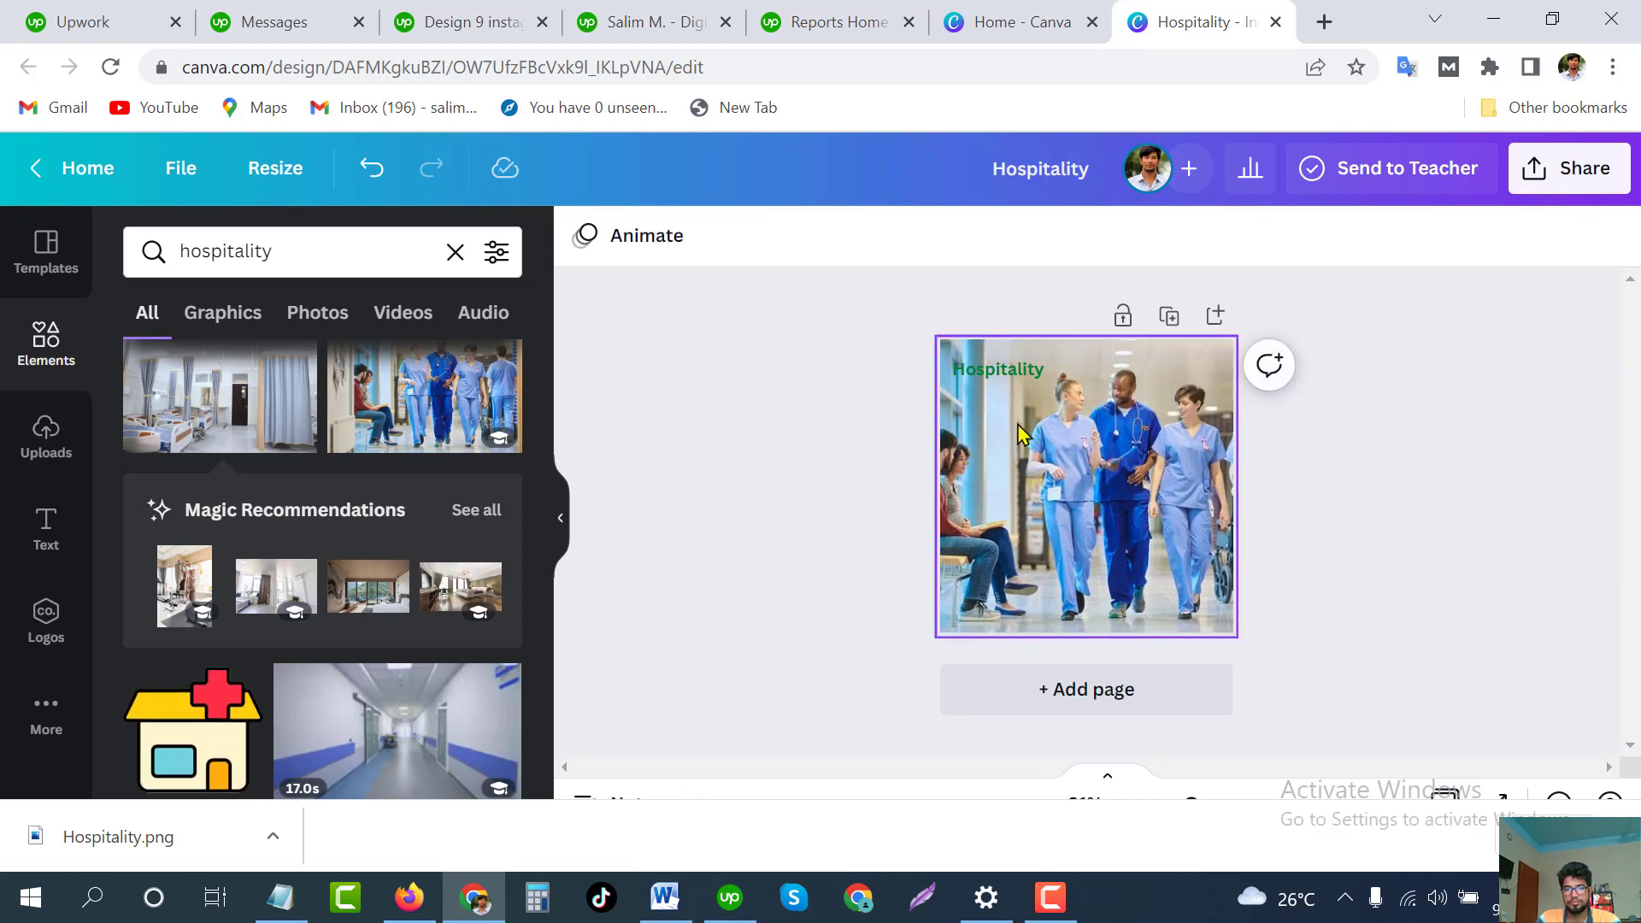
Try a lighter blue on the Hospitality heading and settle on dark blue from the default colours
click(1013, 377)
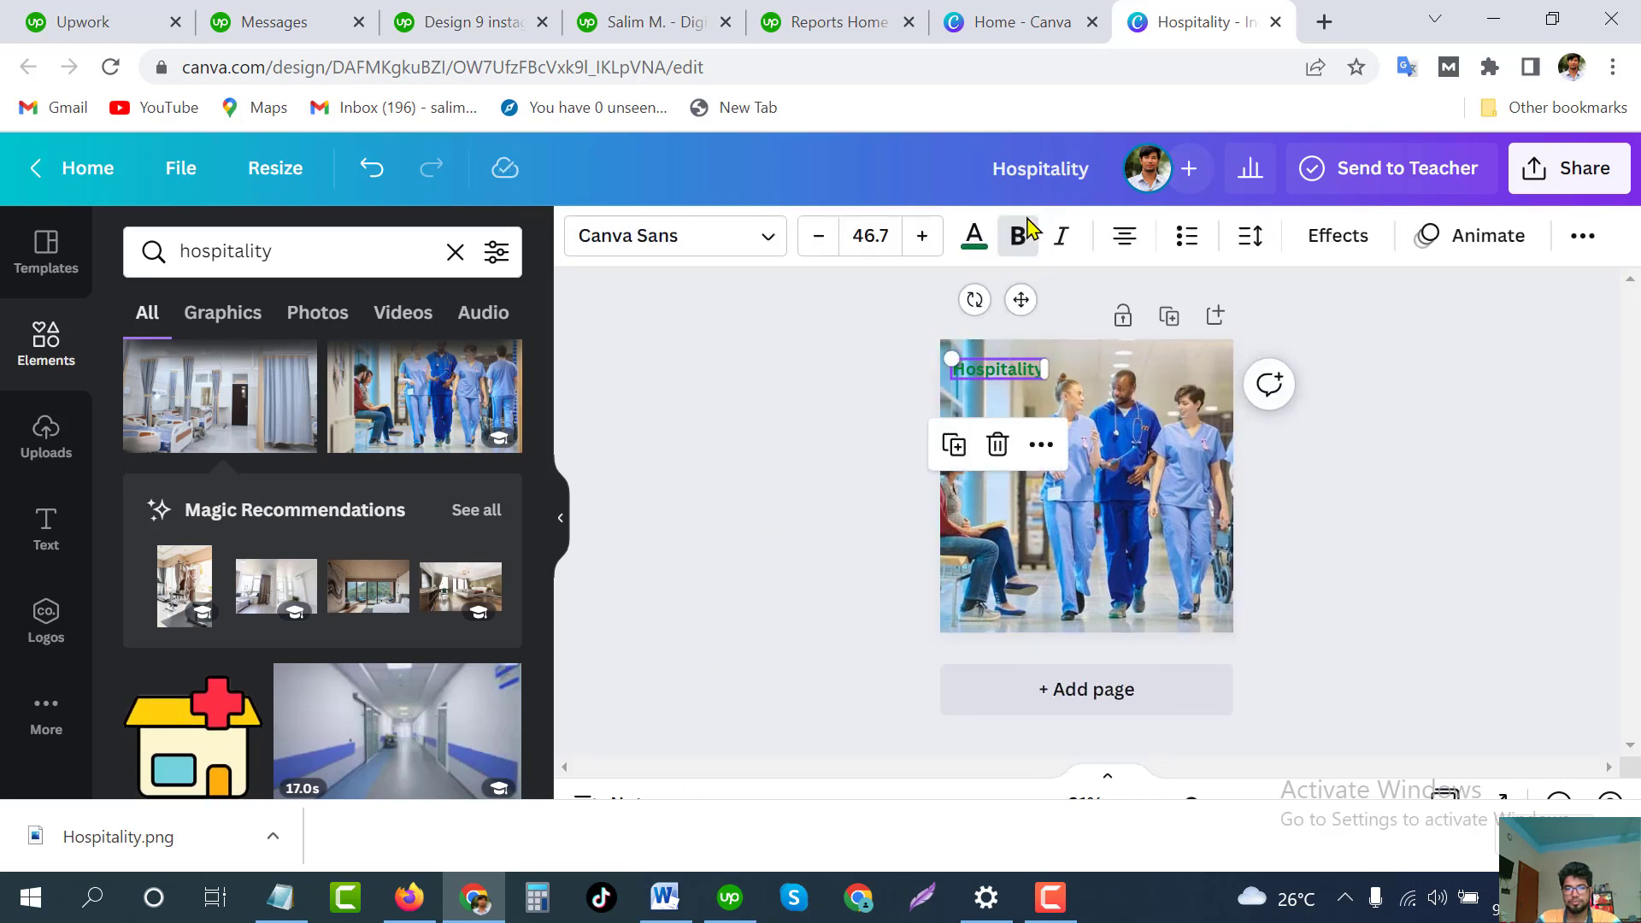
click(974, 235)
scroll(363, 516, down, 3)
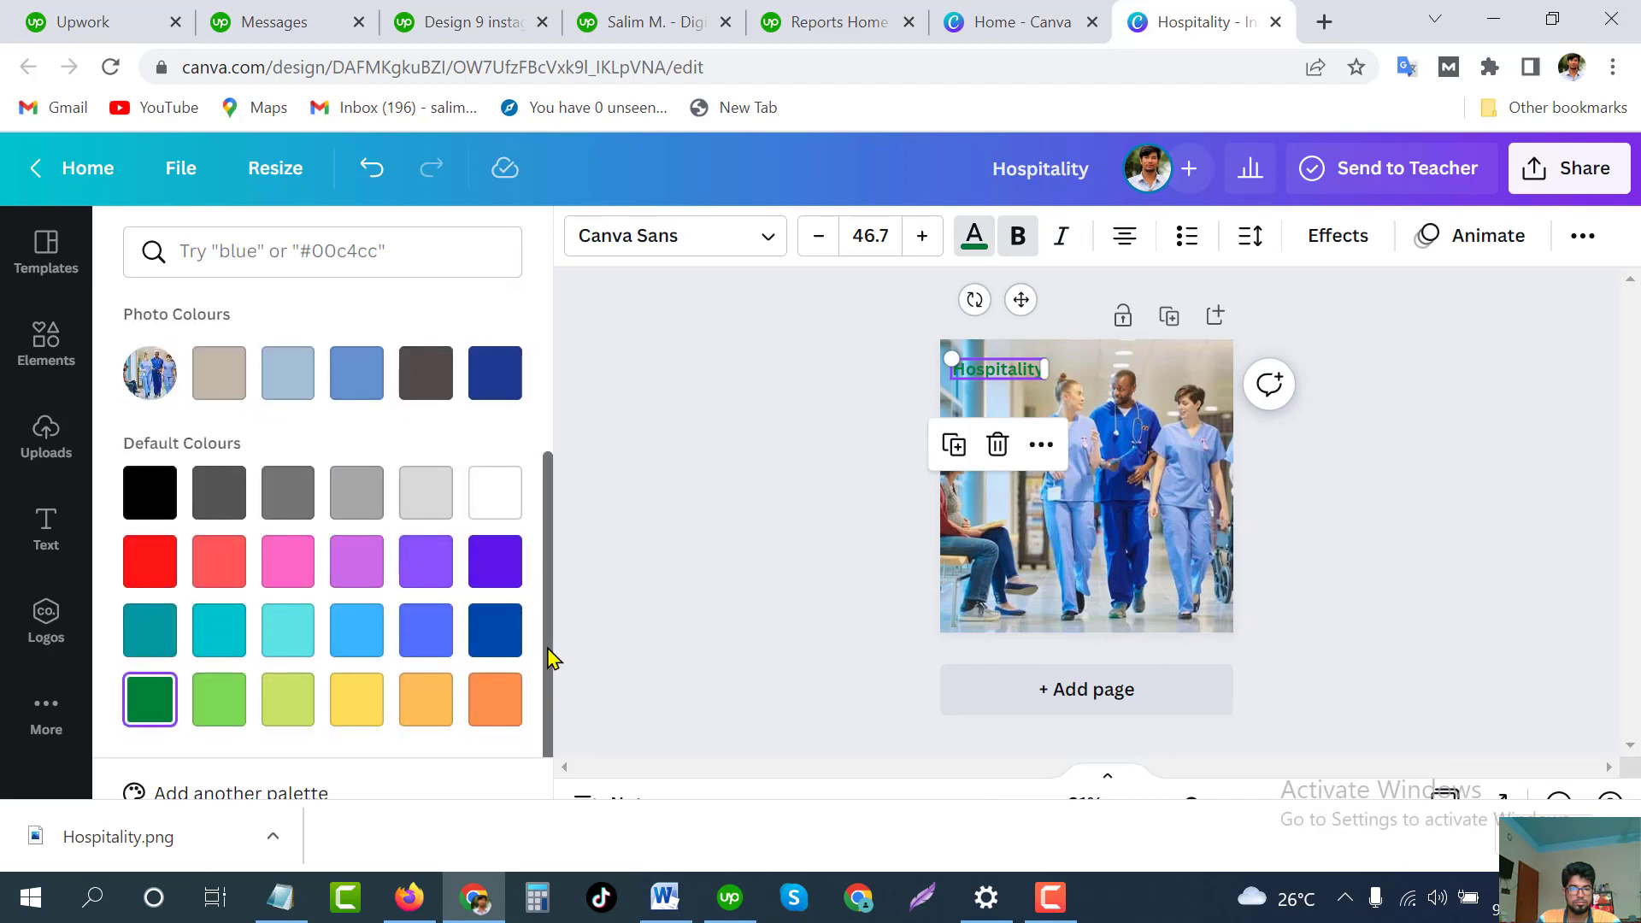
click(430, 646)
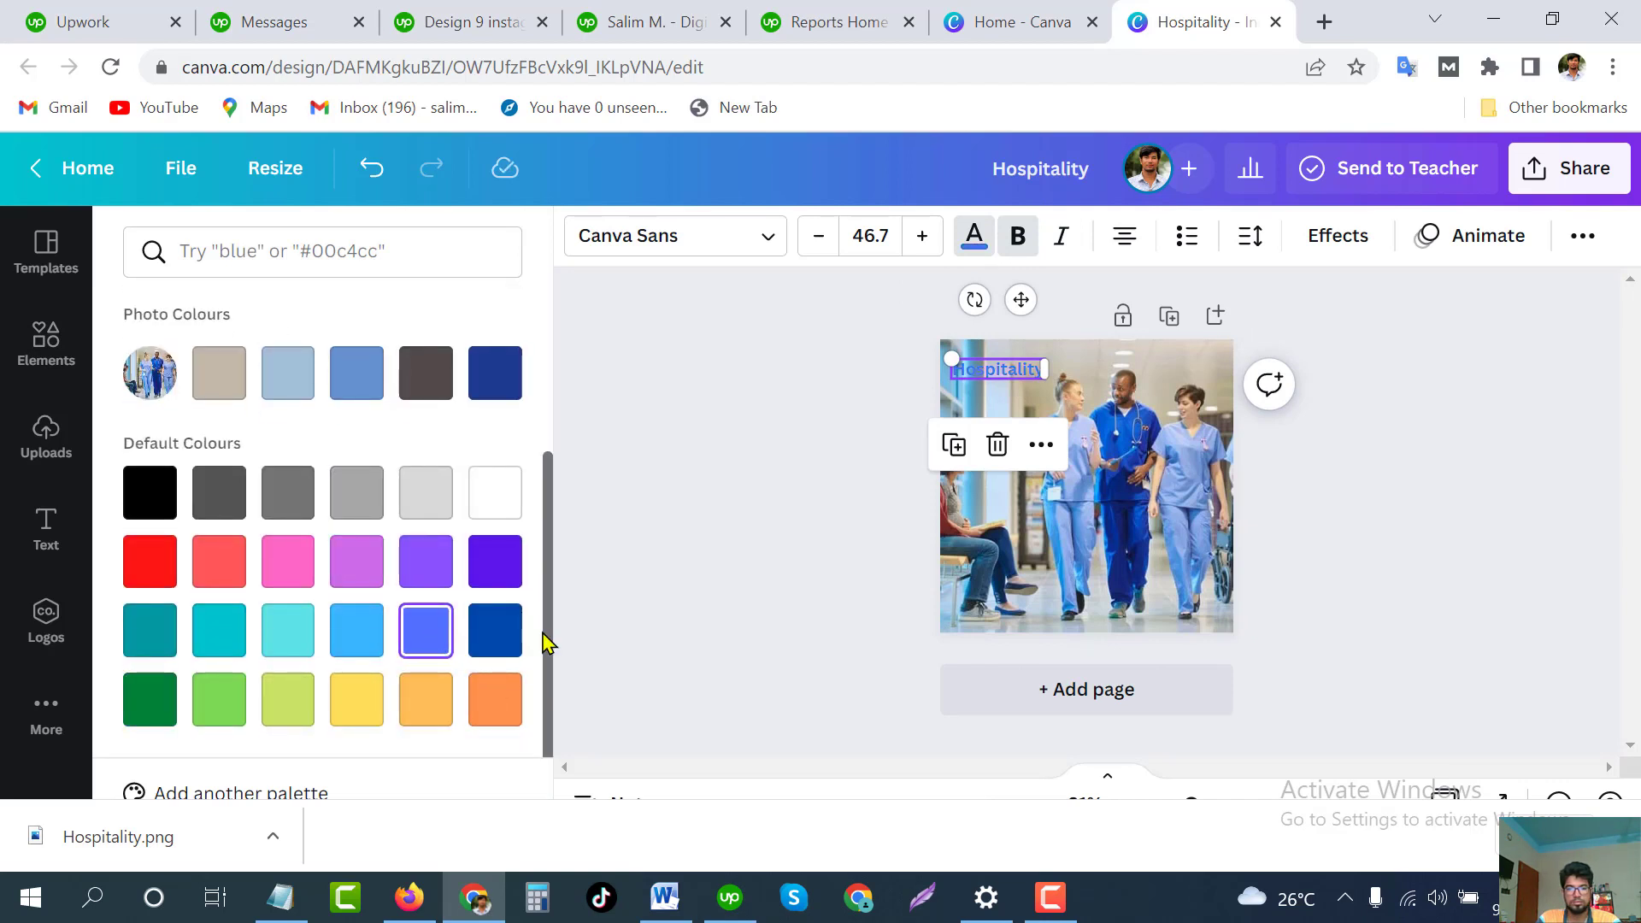
click(504, 637)
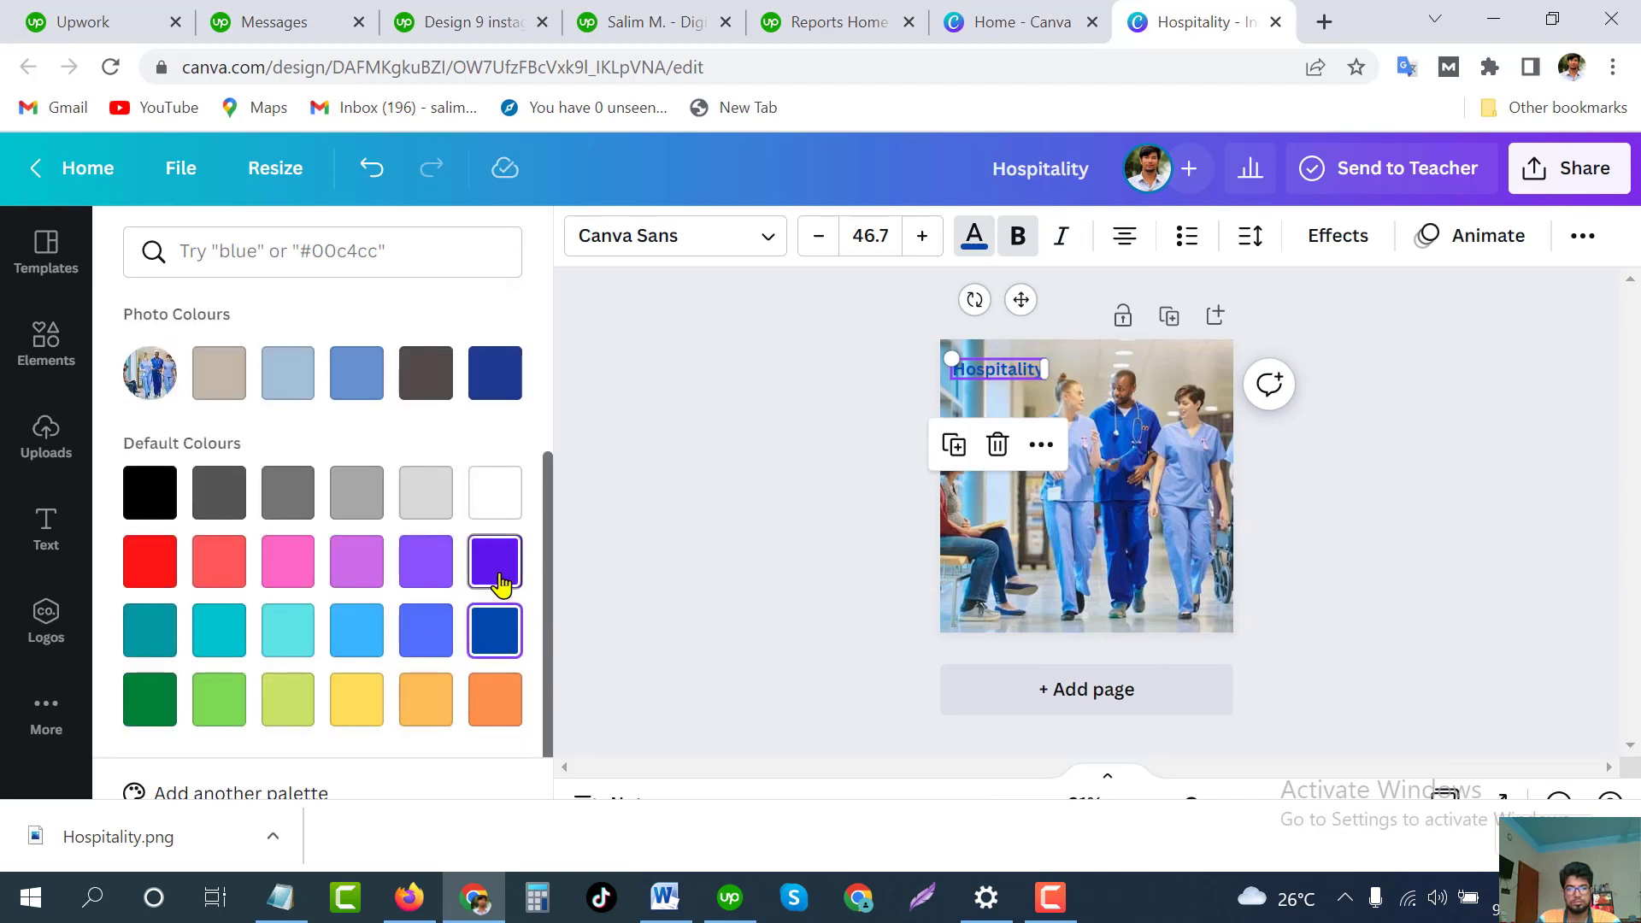
click(729, 472)
click(1412, 657)
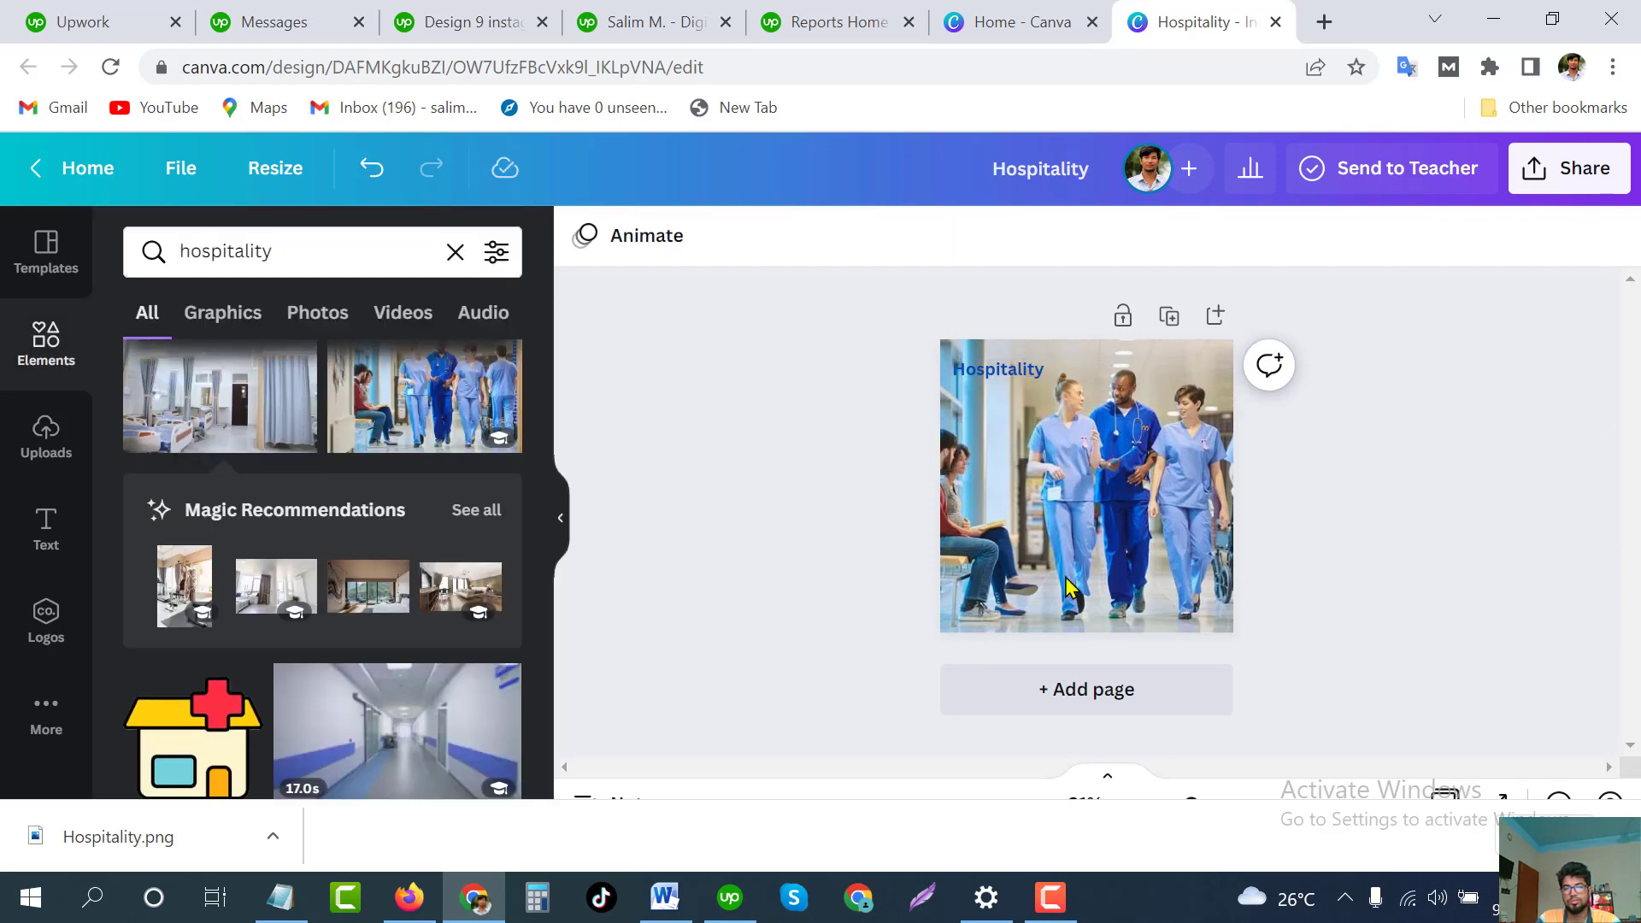
Download the medical staff version of the design as a PNG at size 1 (1080 × 1080 px)
click(1576, 170)
scroll(1344, 519, down, 3)
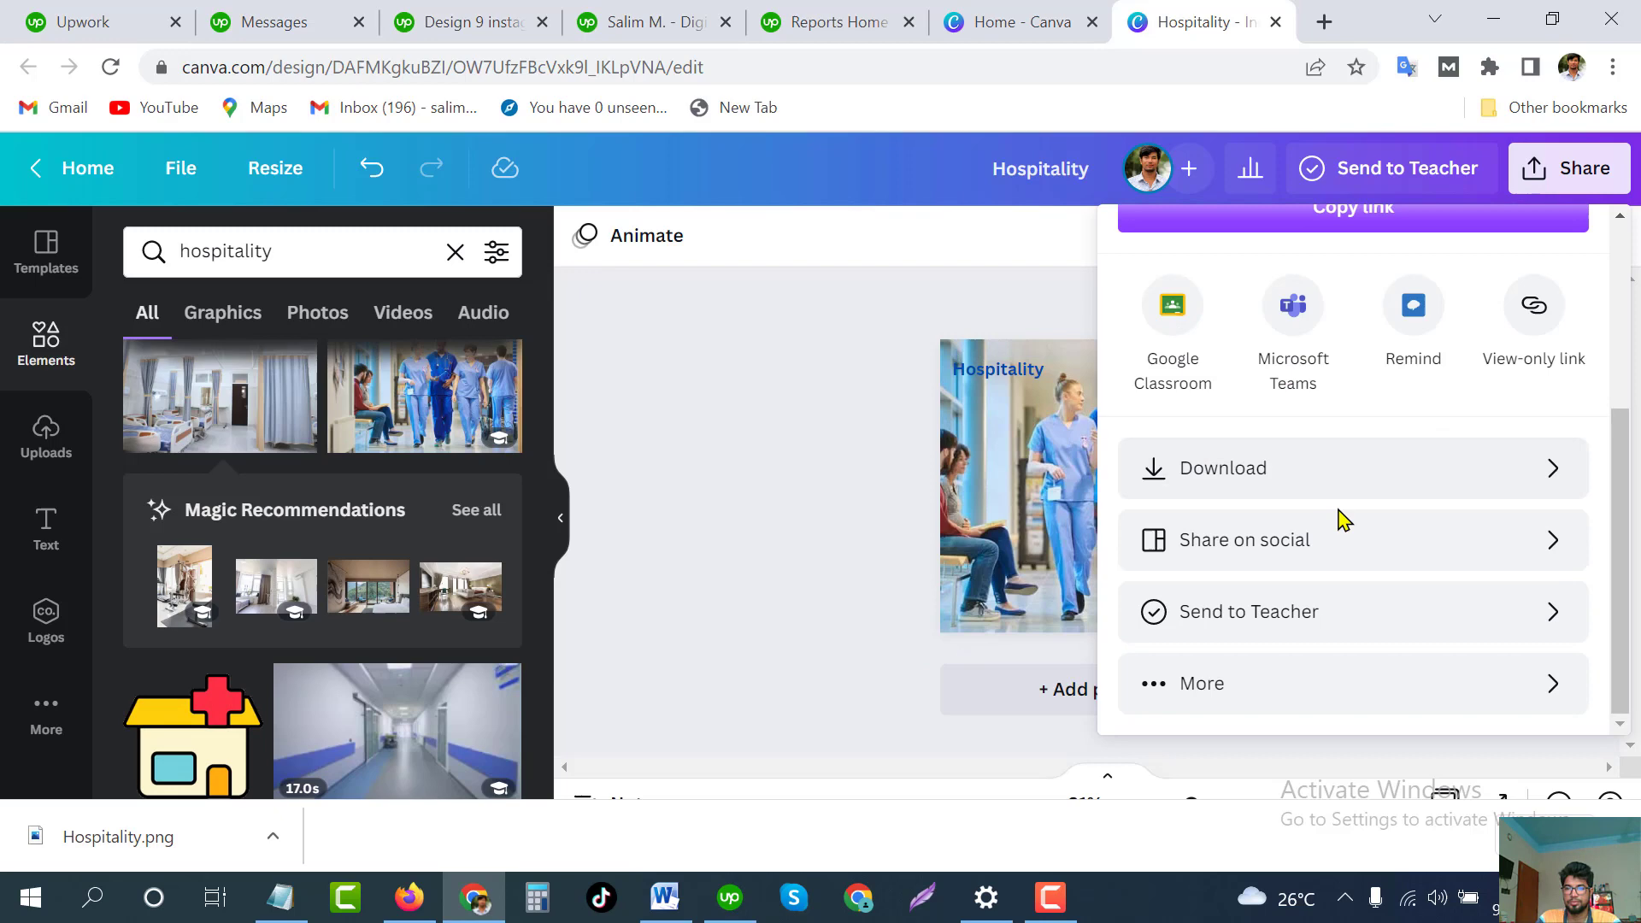
click(1228, 469)
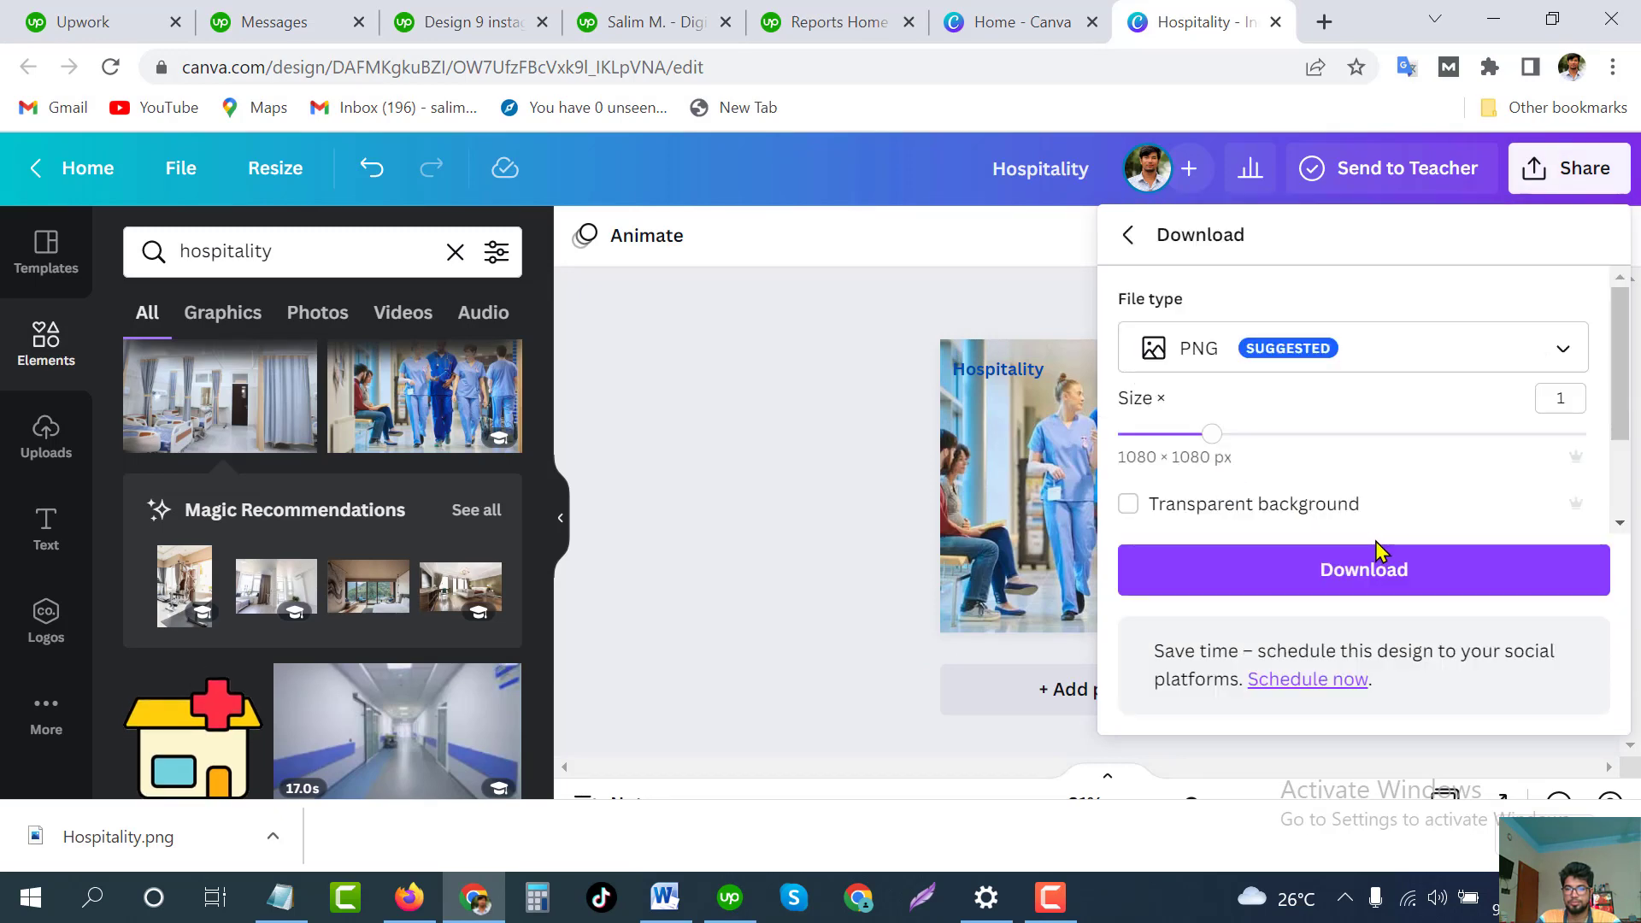
click(1359, 573)
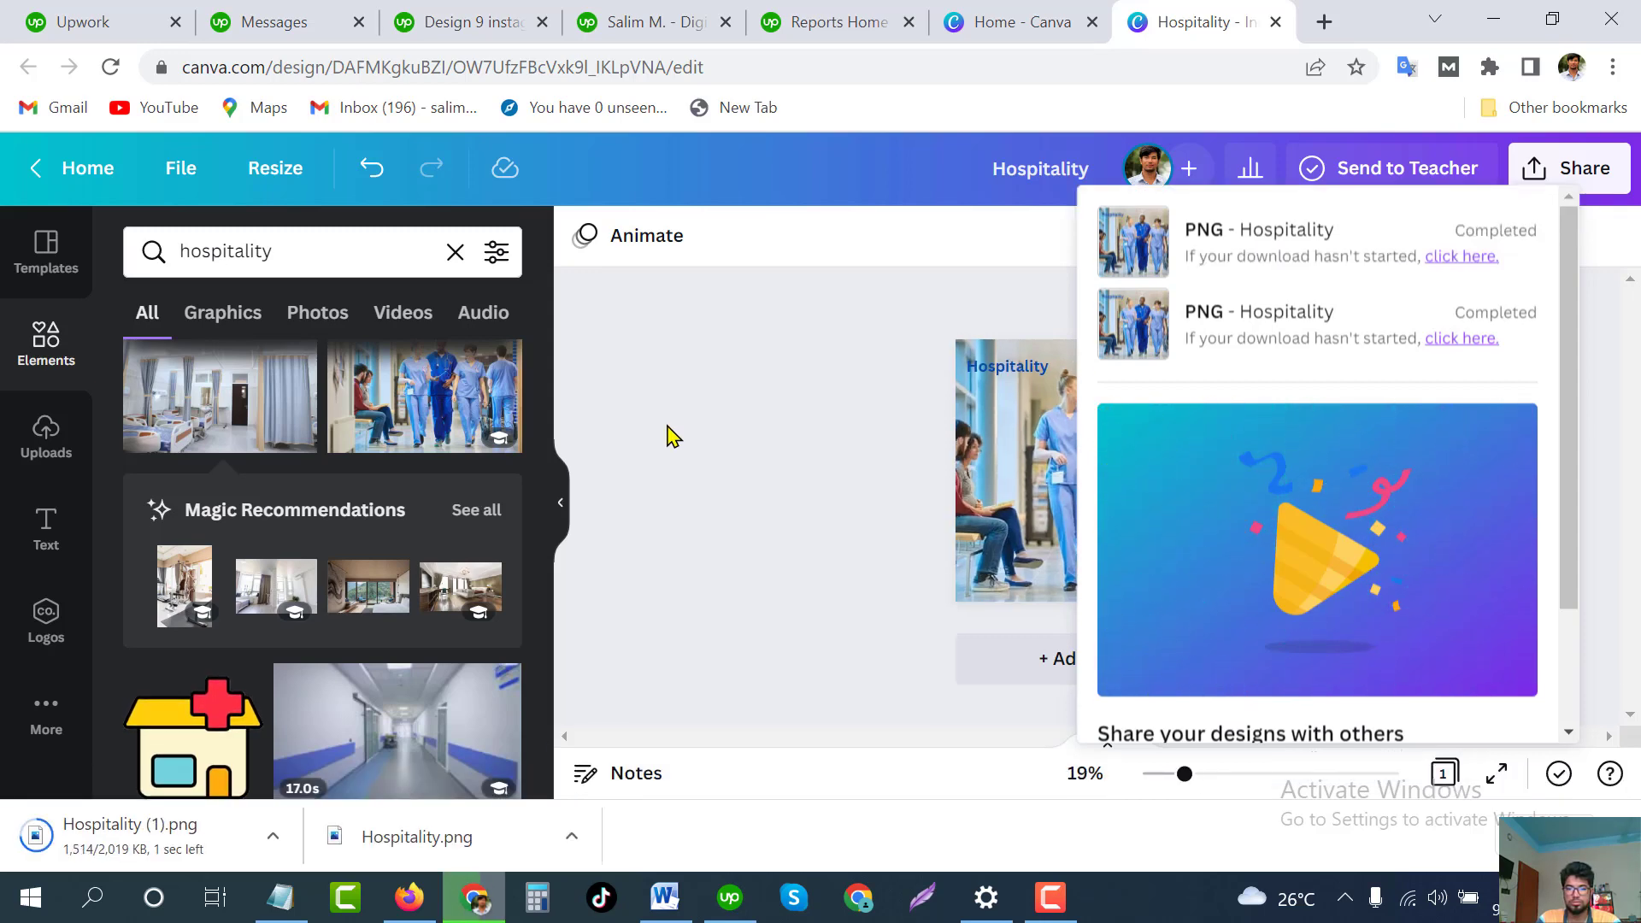
click(672, 437)
Delete the medical staff photo from the page, keeping the Hospitality heading
scroll(325, 611, up, 2)
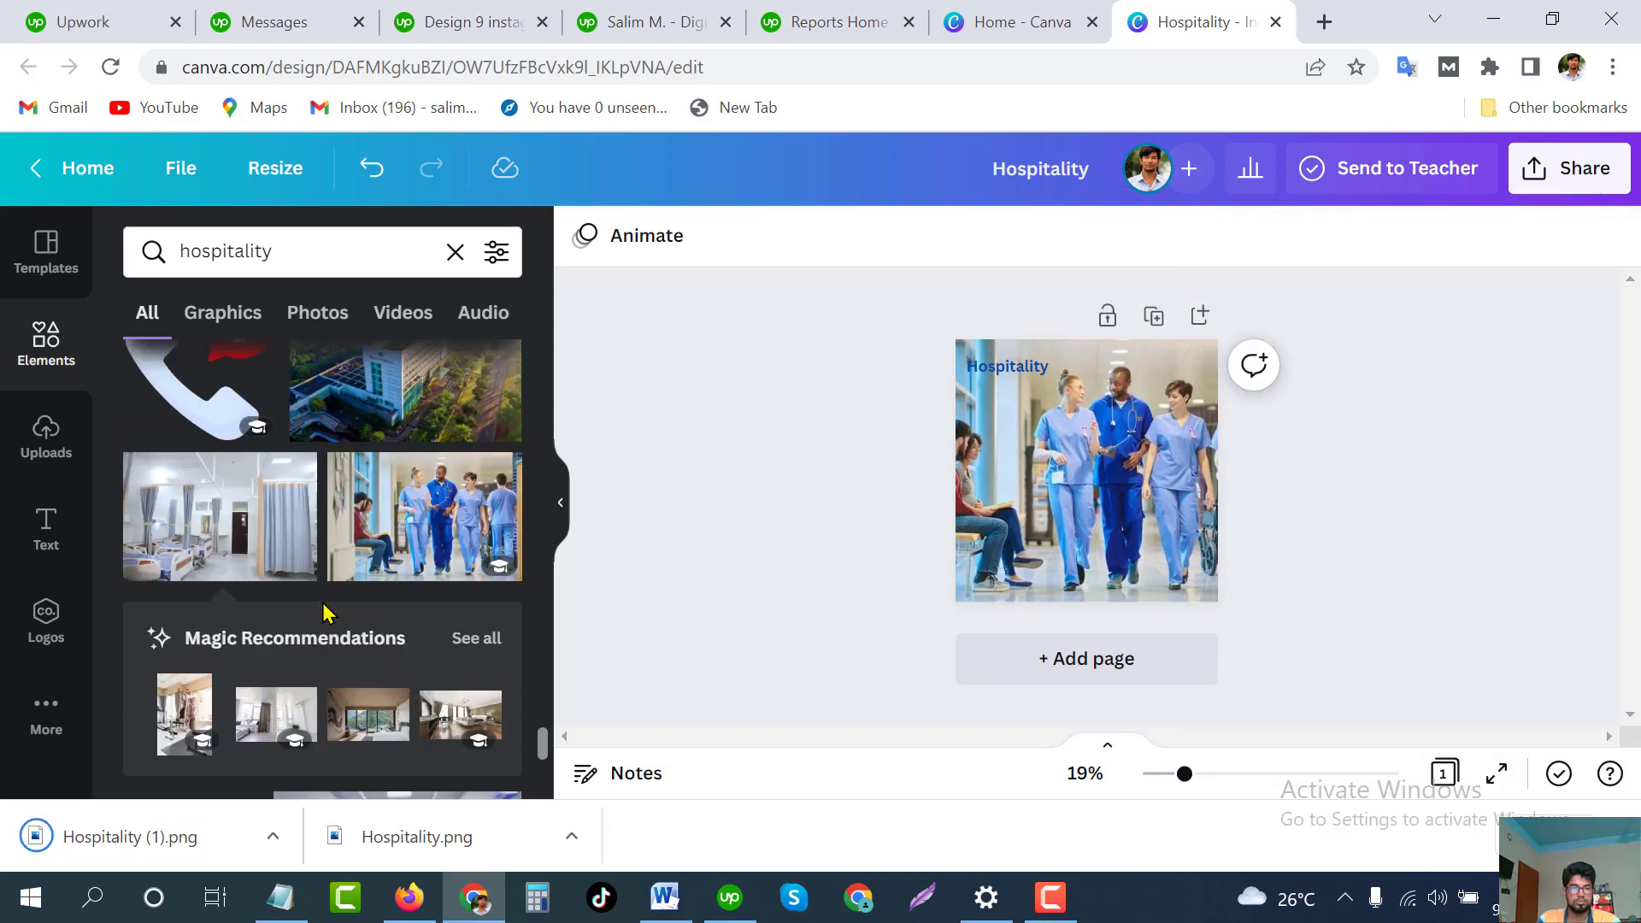
scroll(325, 612, up, 1)
scroll(325, 611, down, 4)
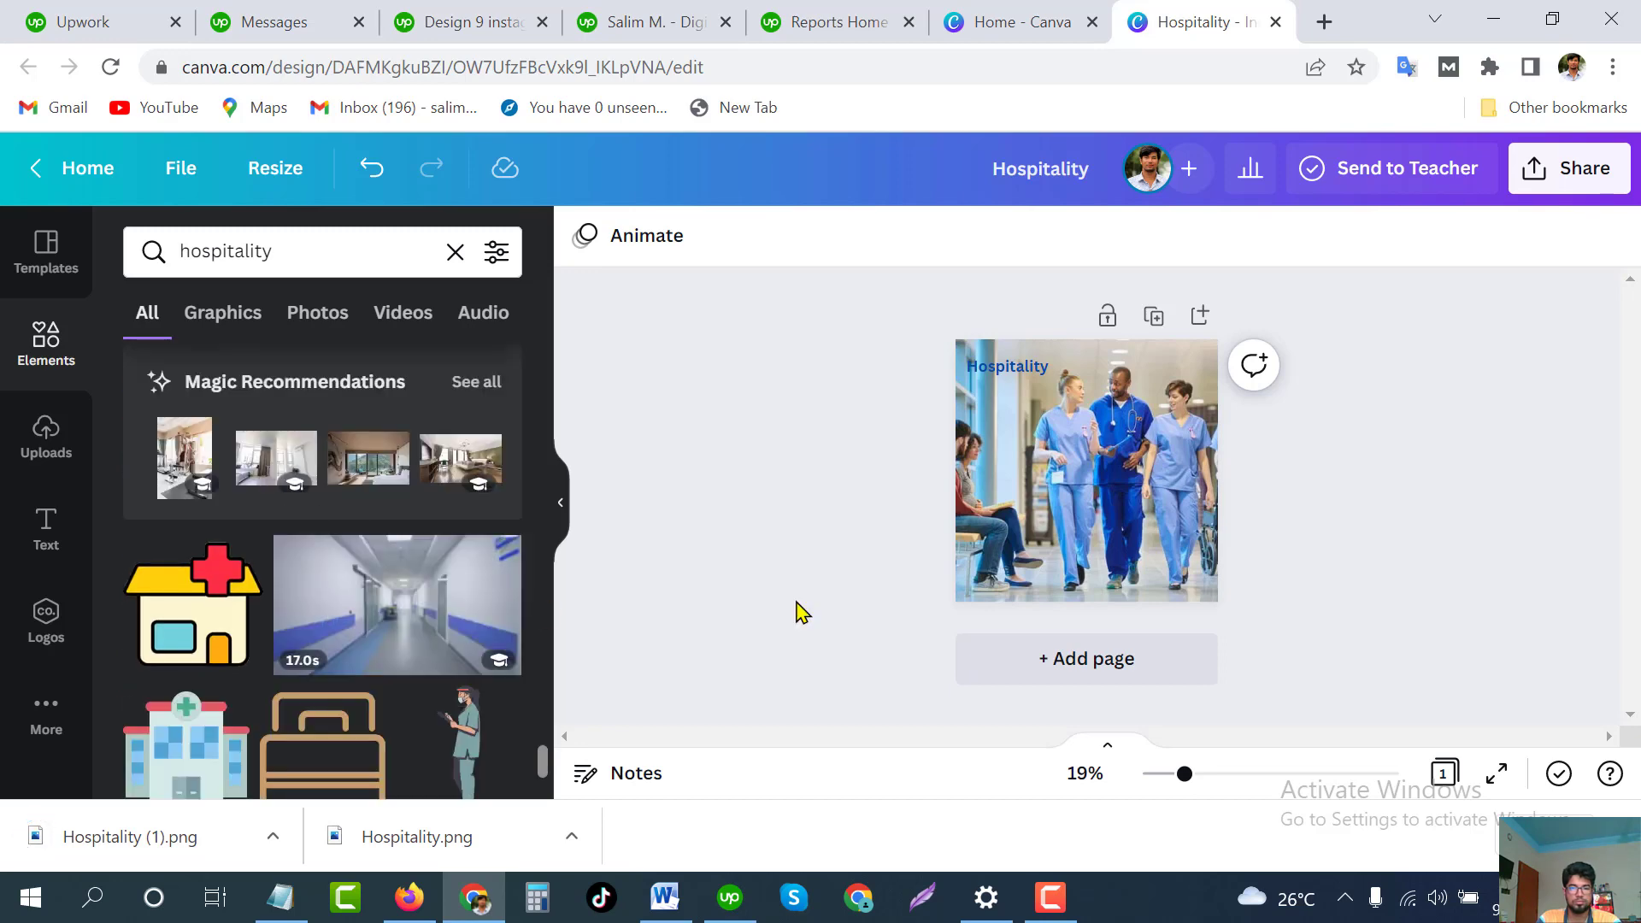
click(1105, 485)
key(Delete)
Browse the hospitality search results and add the photo of a doctor standing with a woman and a girl behind a desk
scroll(346, 534, down, 6)
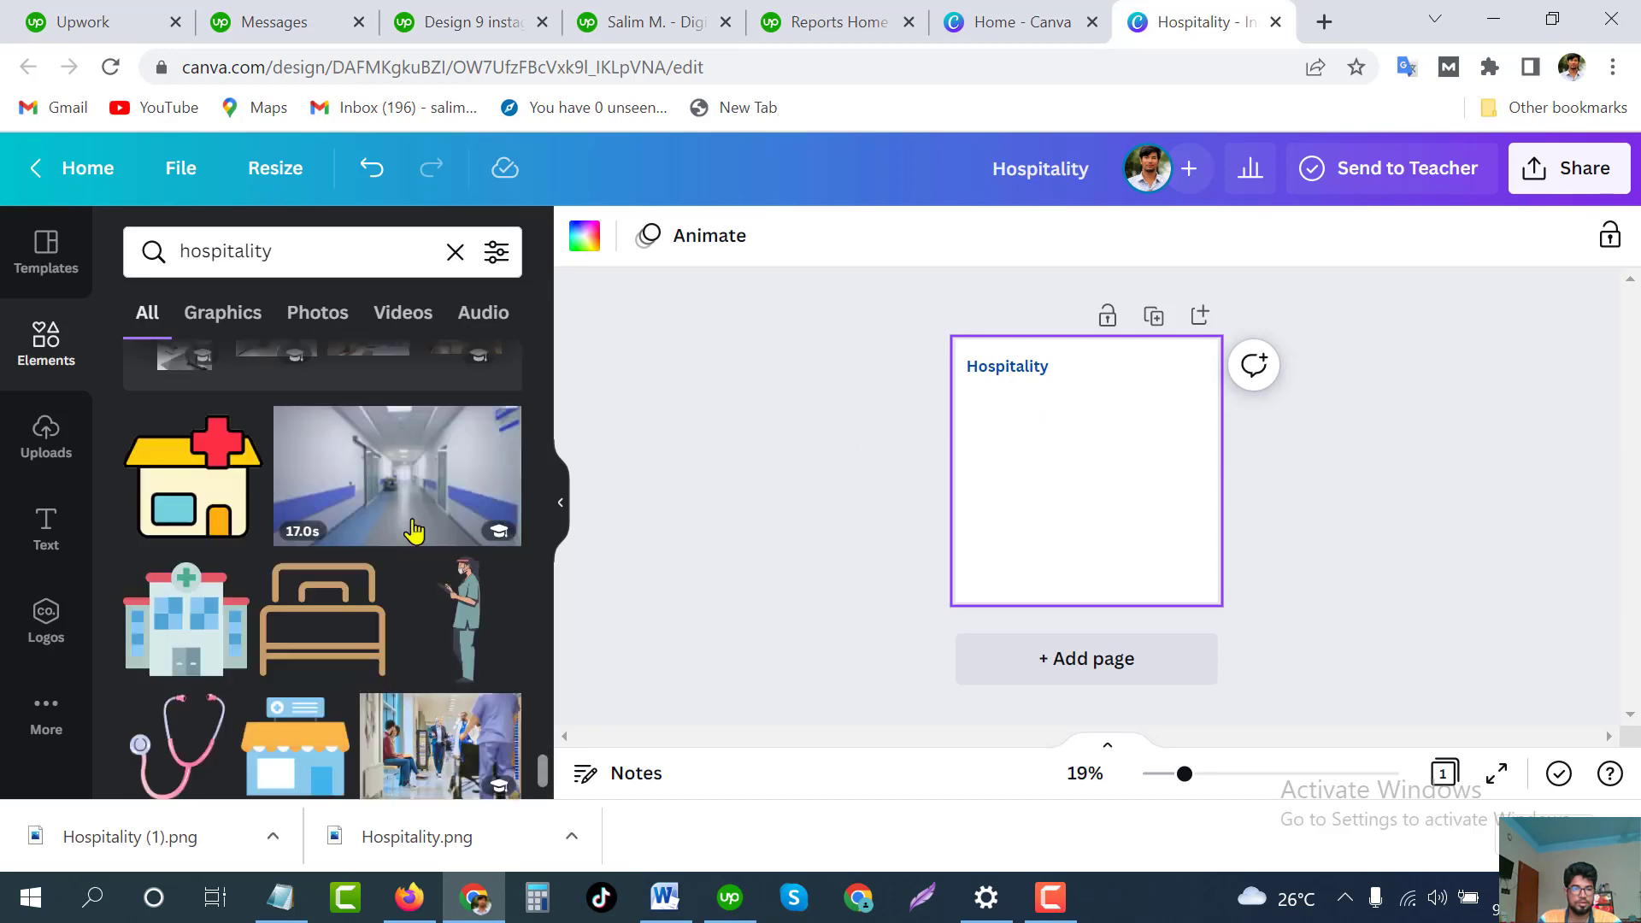
scroll(346, 534, down, 10)
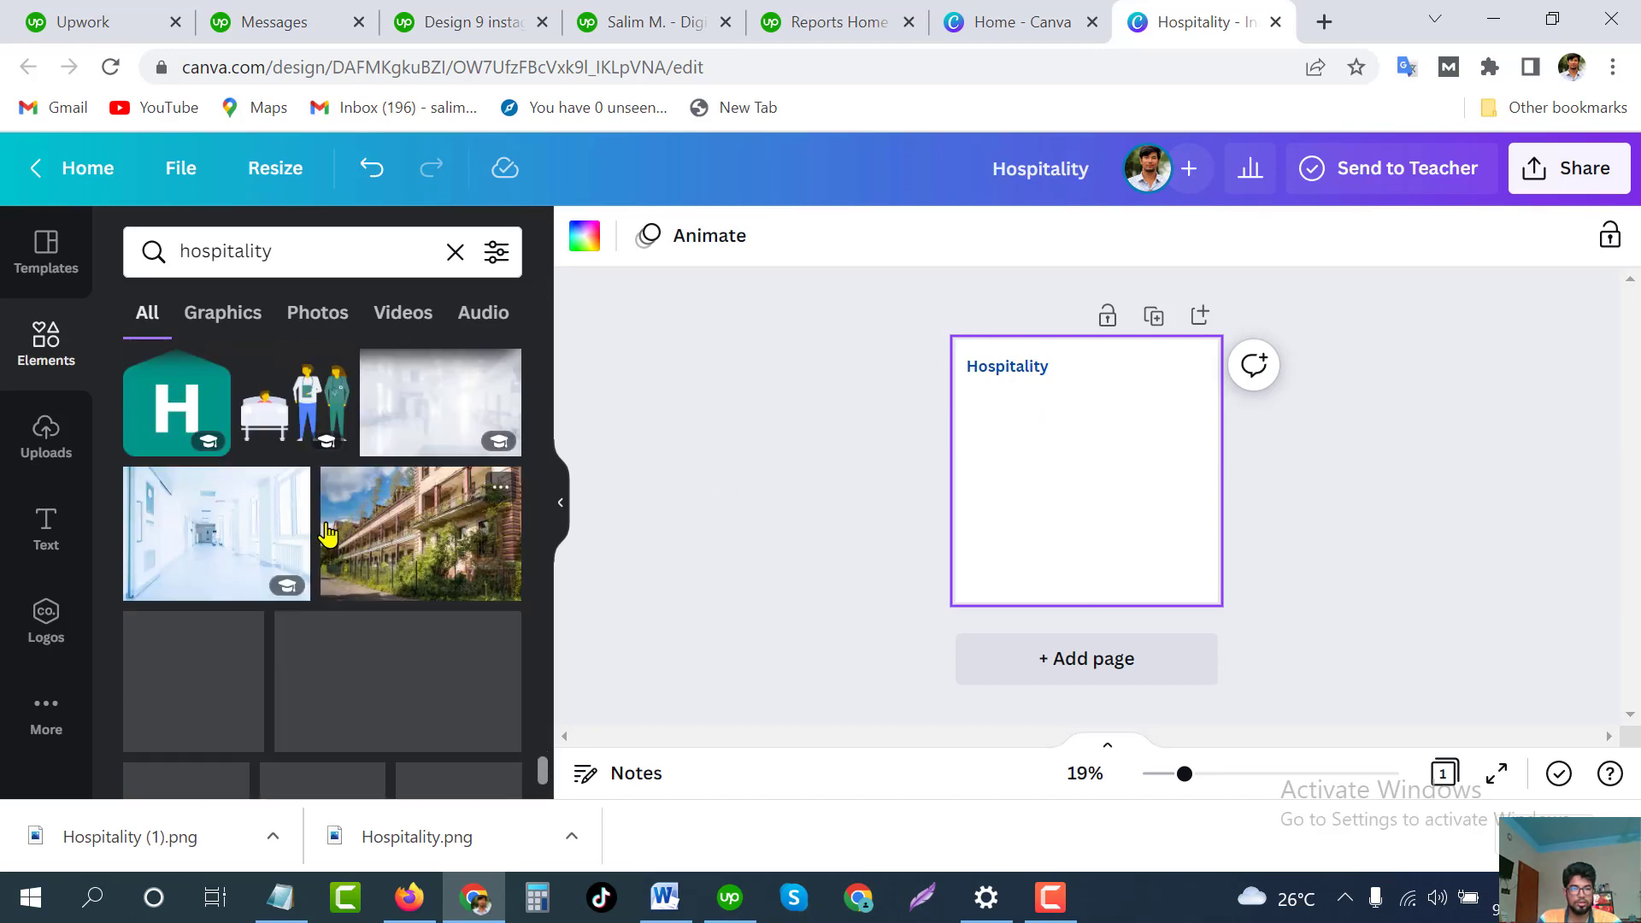
scroll(326, 535, down, 10)
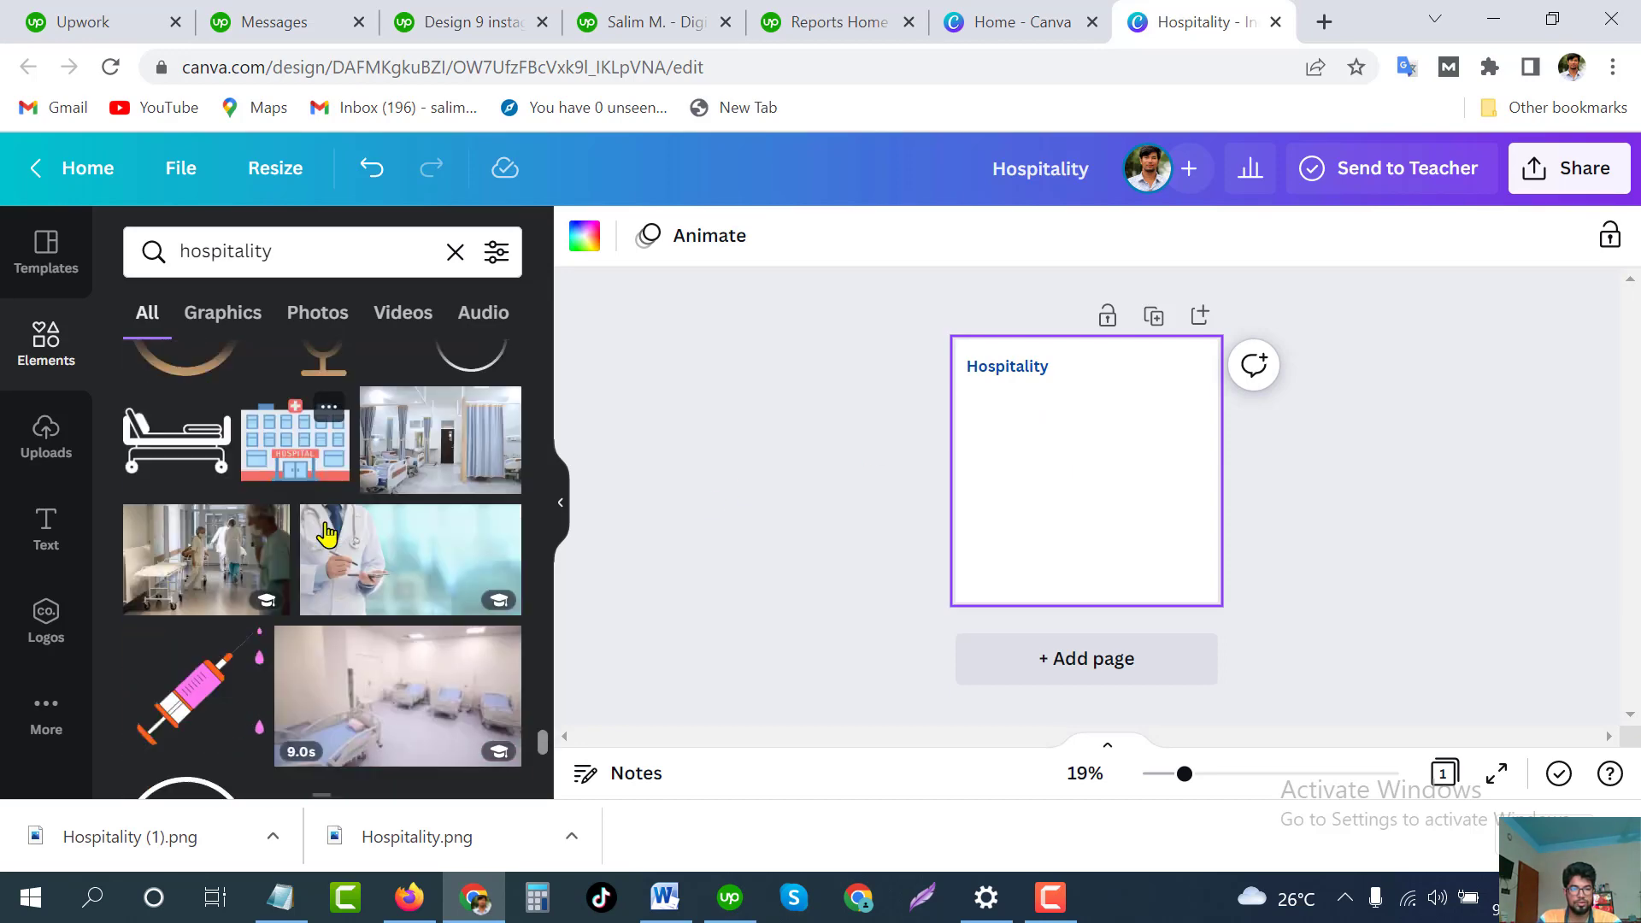
scroll(325, 539, down, 3)
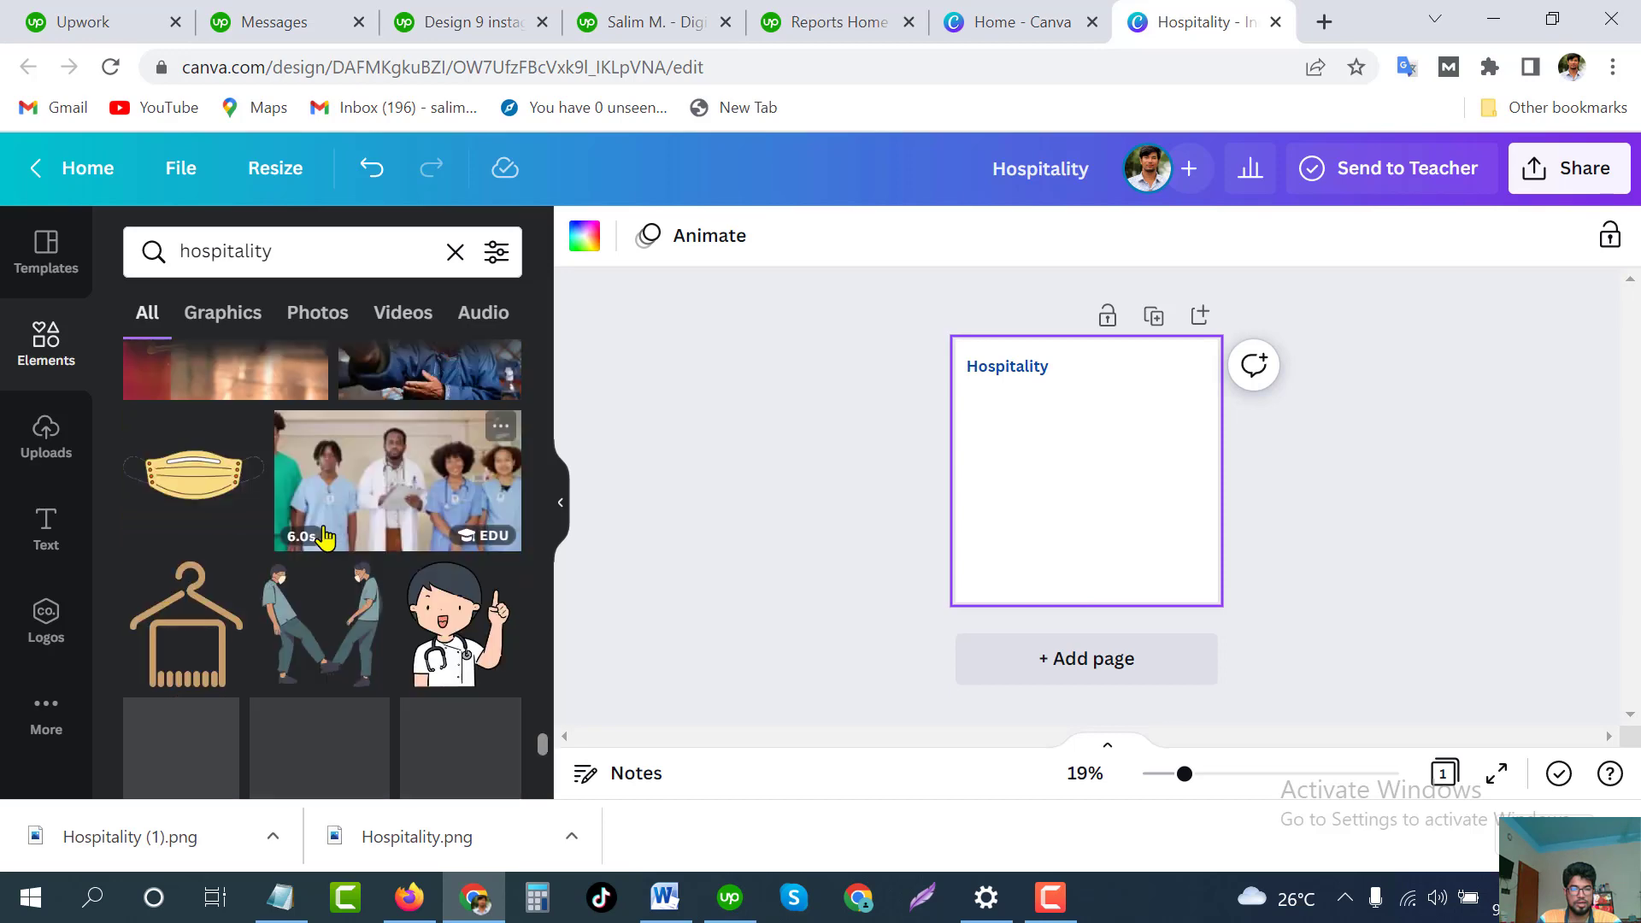
scroll(323, 555, up, 3)
scroll(324, 560, down, 3)
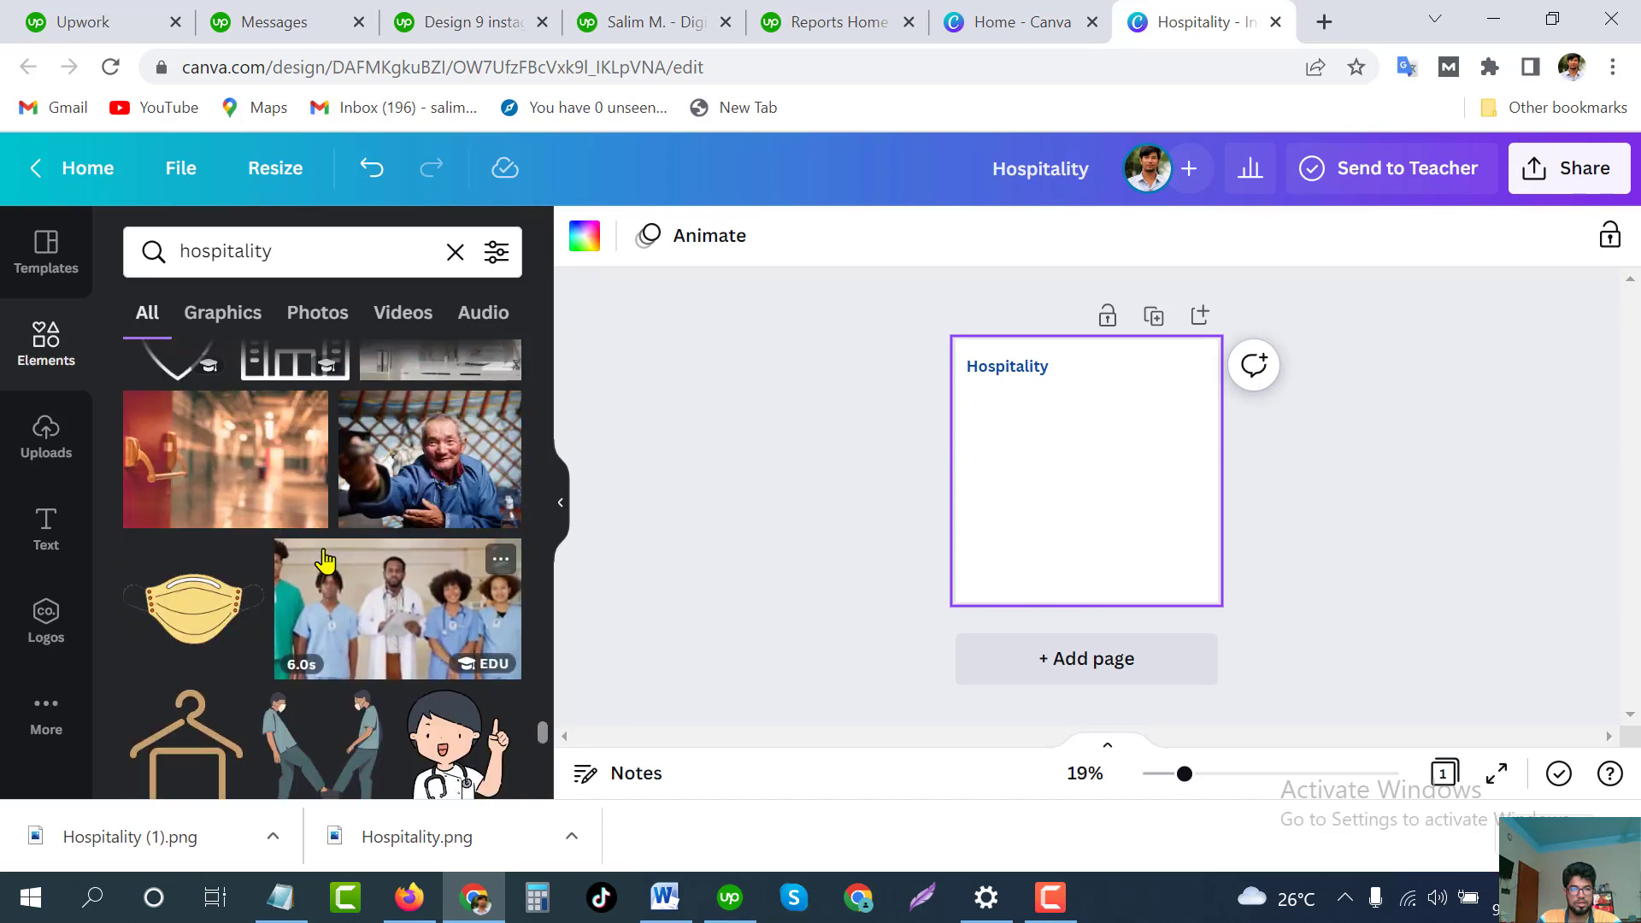
scroll(342, 529, up, 3)
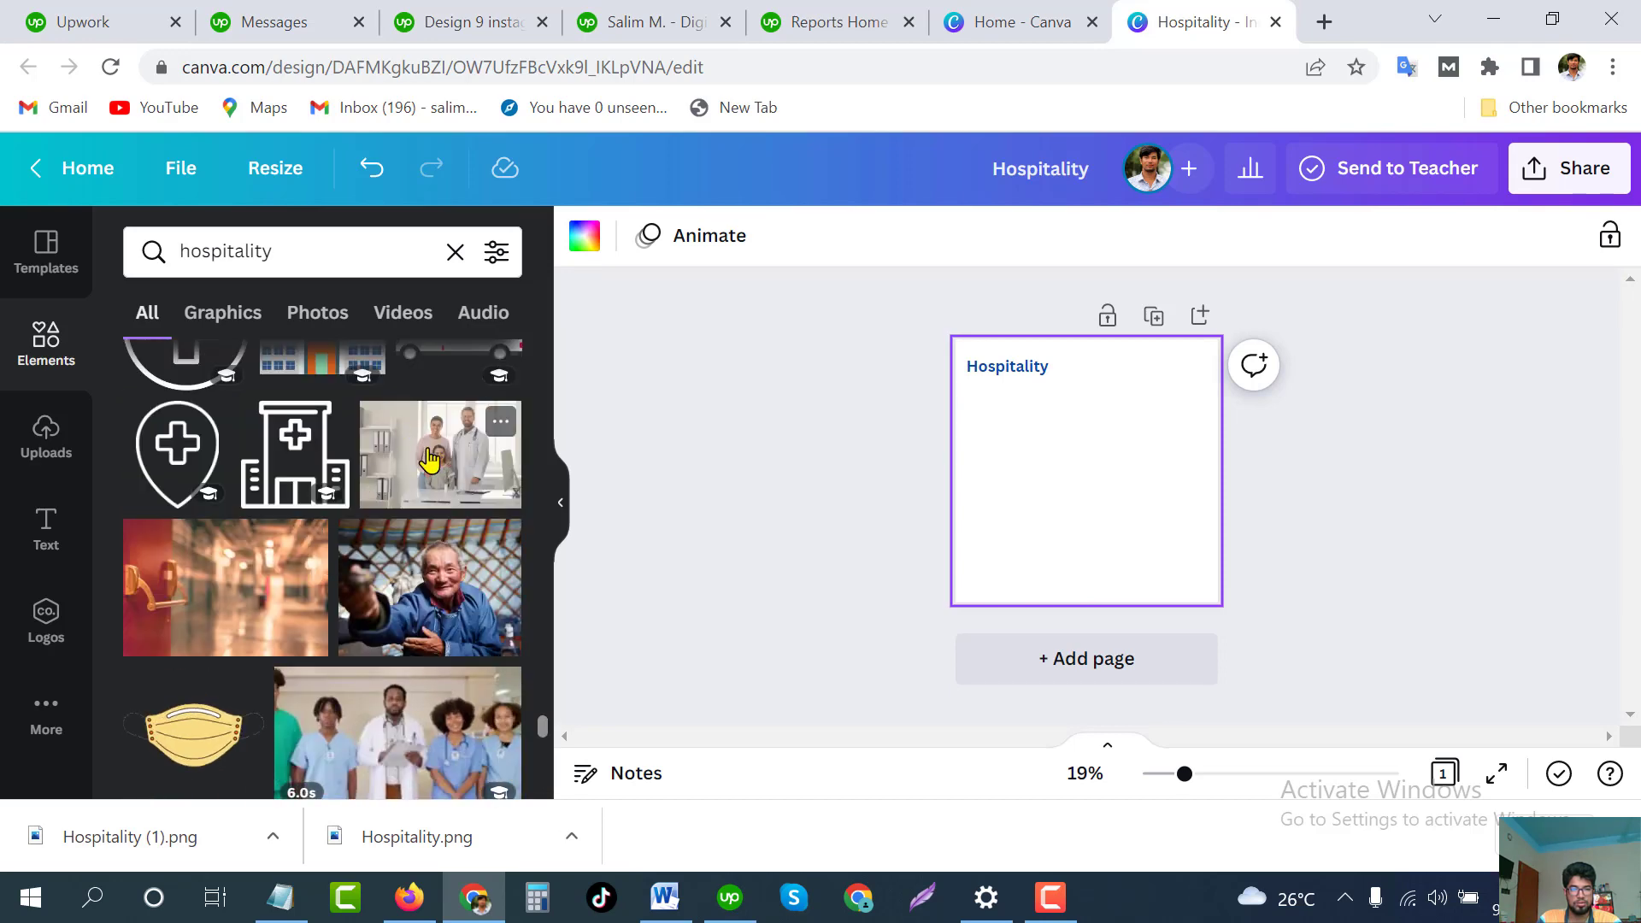
click(378, 483)
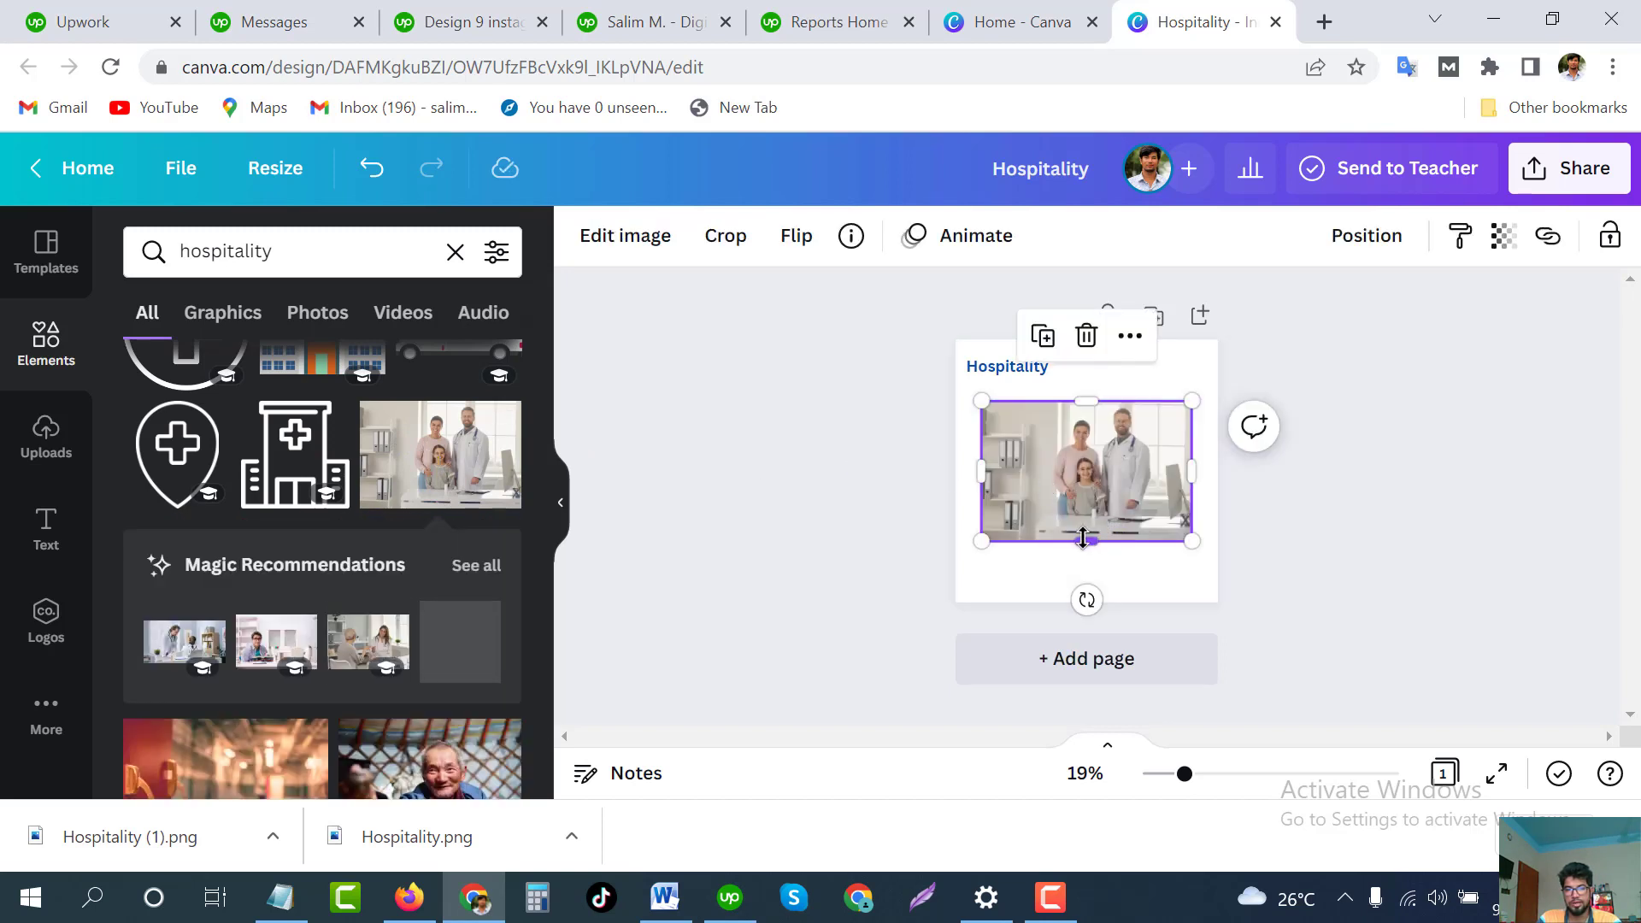
Stretch the photo of the doctor with the woman and girl to cover the entire square page
drag(1086, 542, 1086, 603)
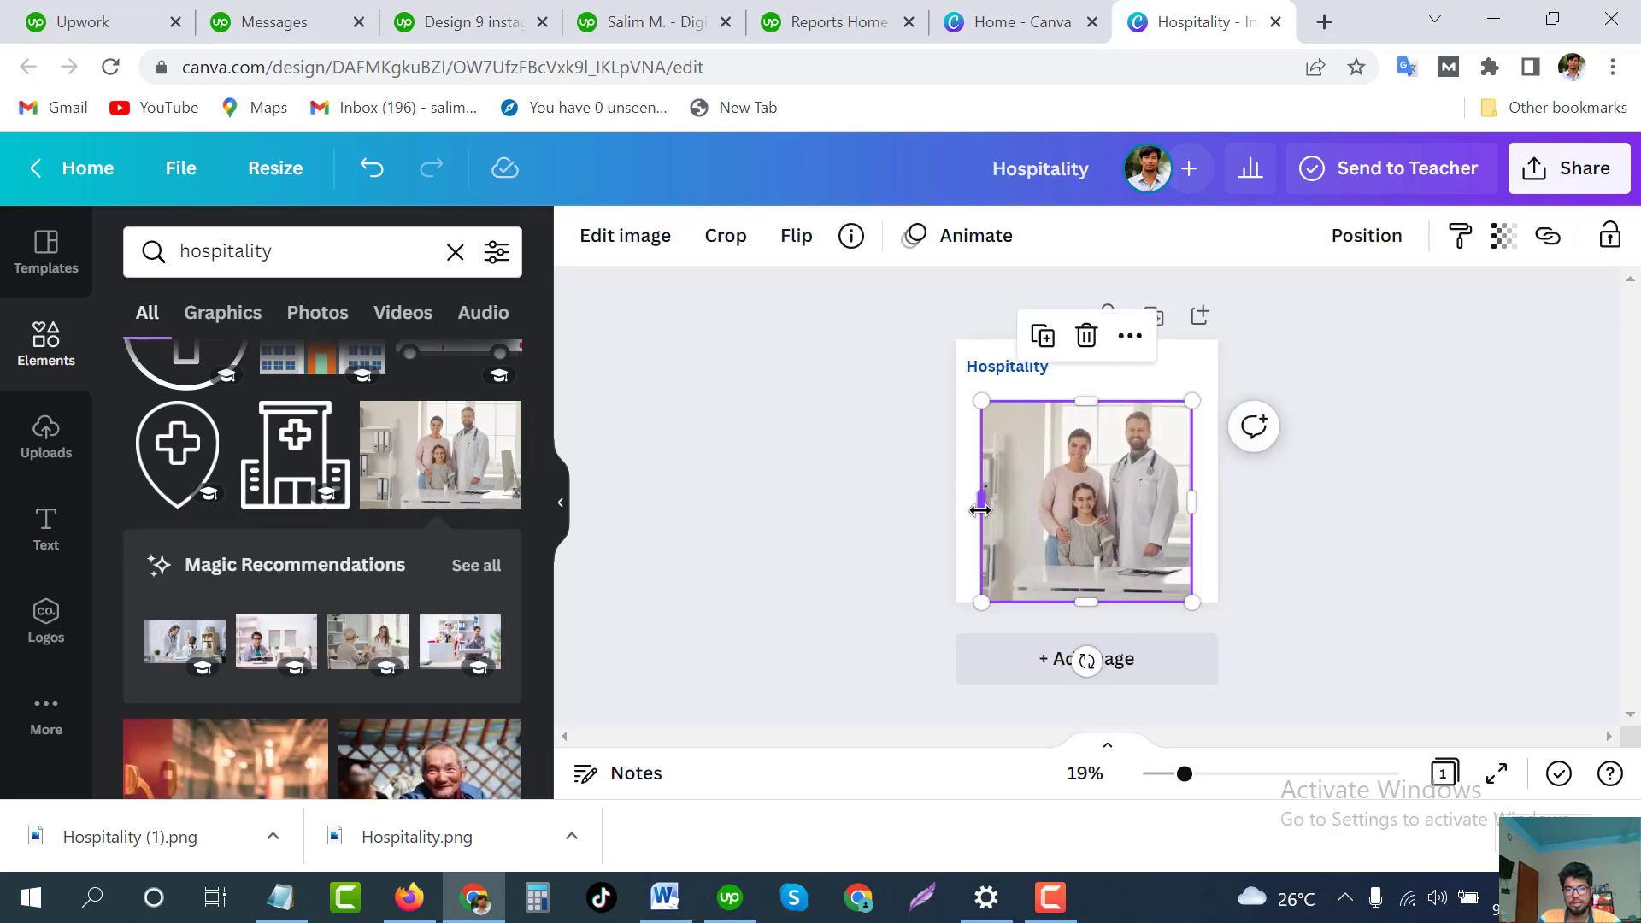
drag(980, 511, 956, 510)
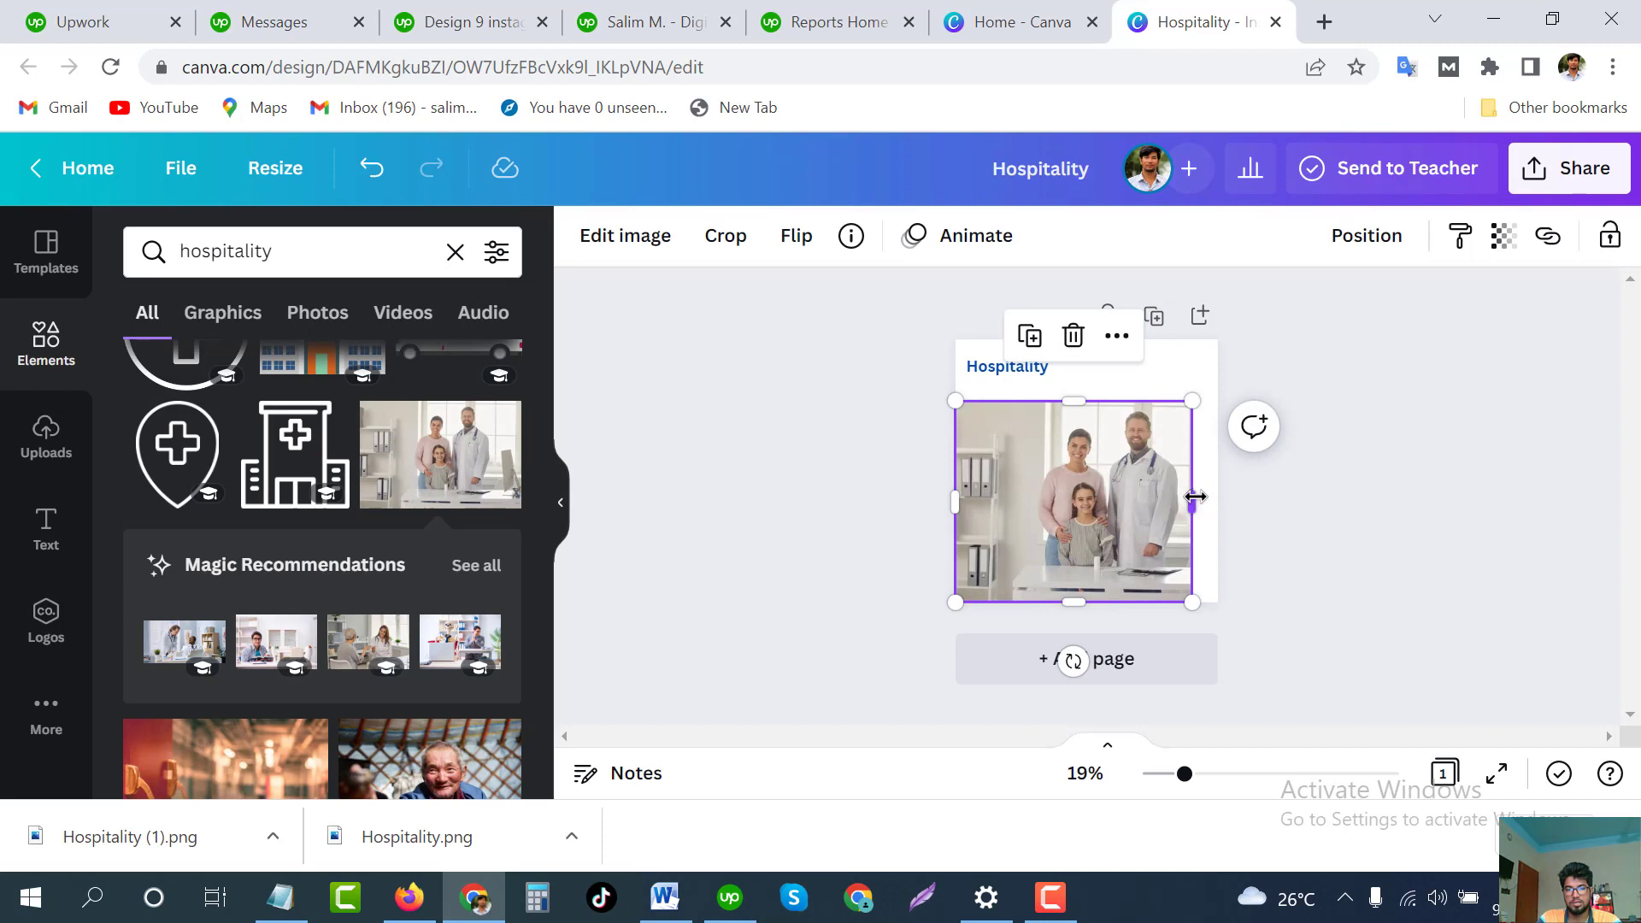
mouse_move(1195, 497)
mouse_down()
mouse_move(1233, 496)
mouse_move(1218, 499)
mouse_up()
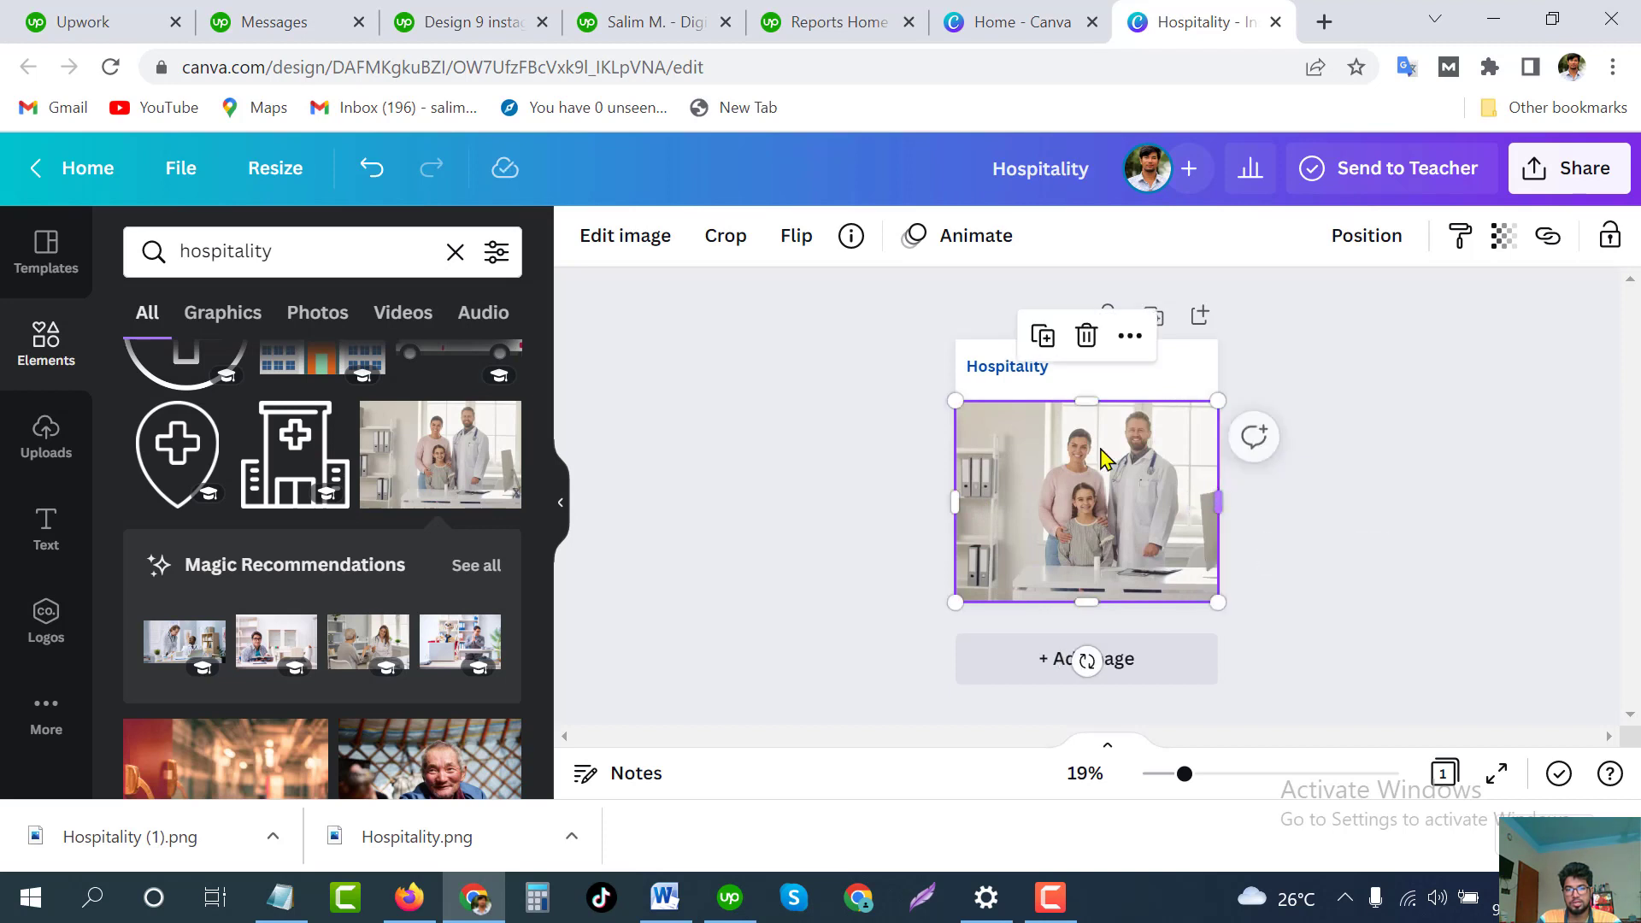
drag(1086, 400, 1086, 339)
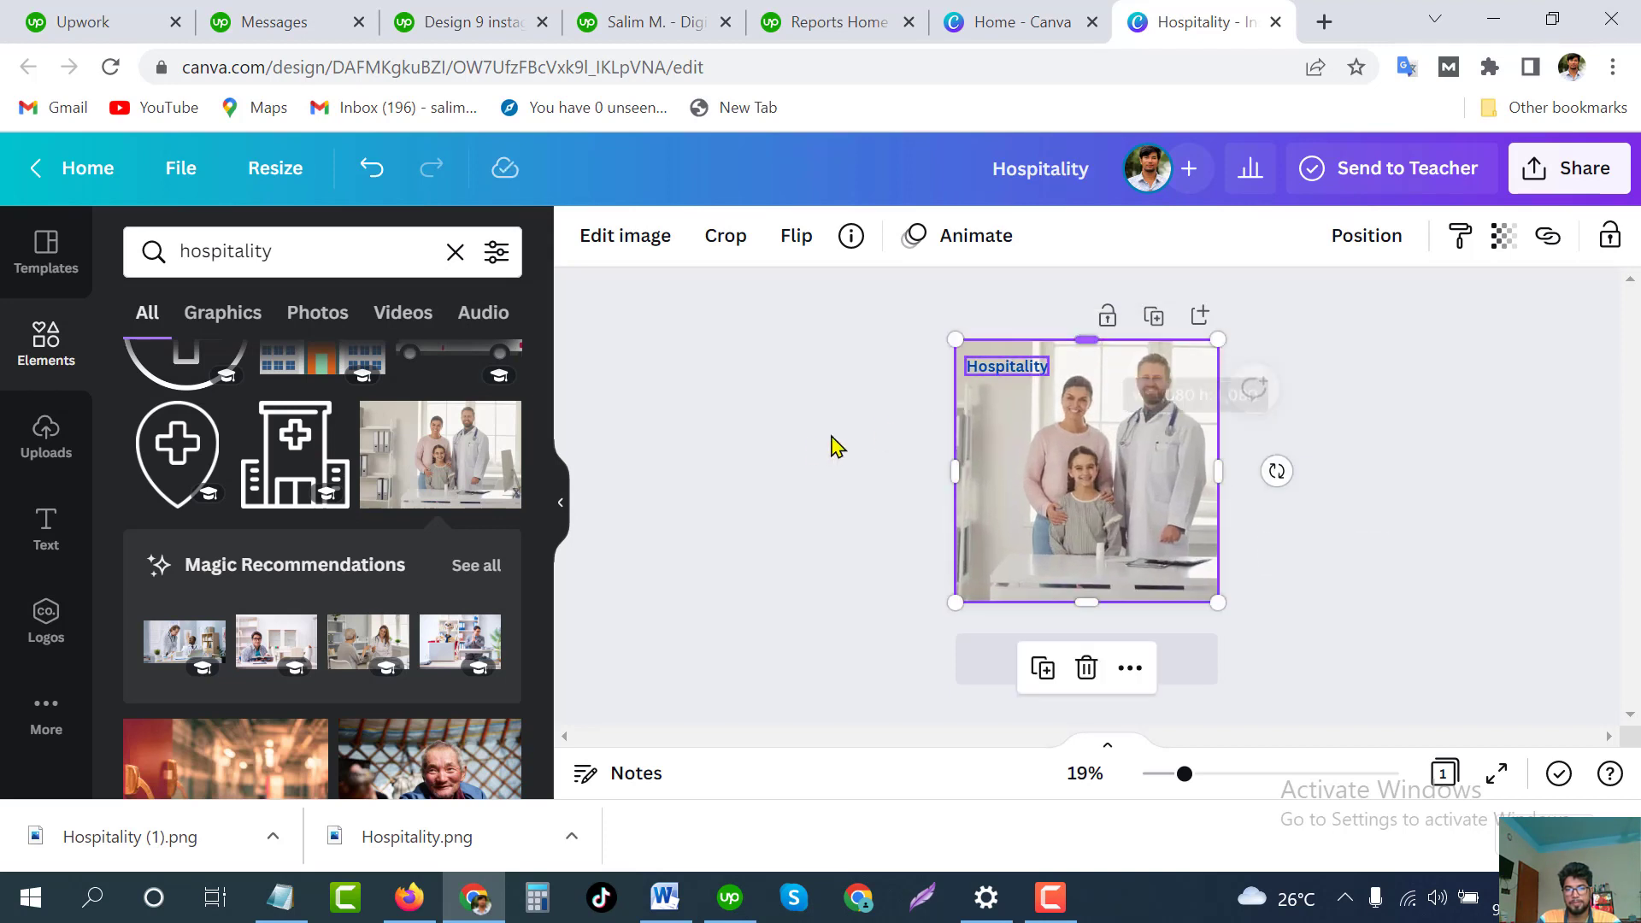
click(836, 446)
Change the Hospitality heading's text colour to pink from the default colours
click(1022, 378)
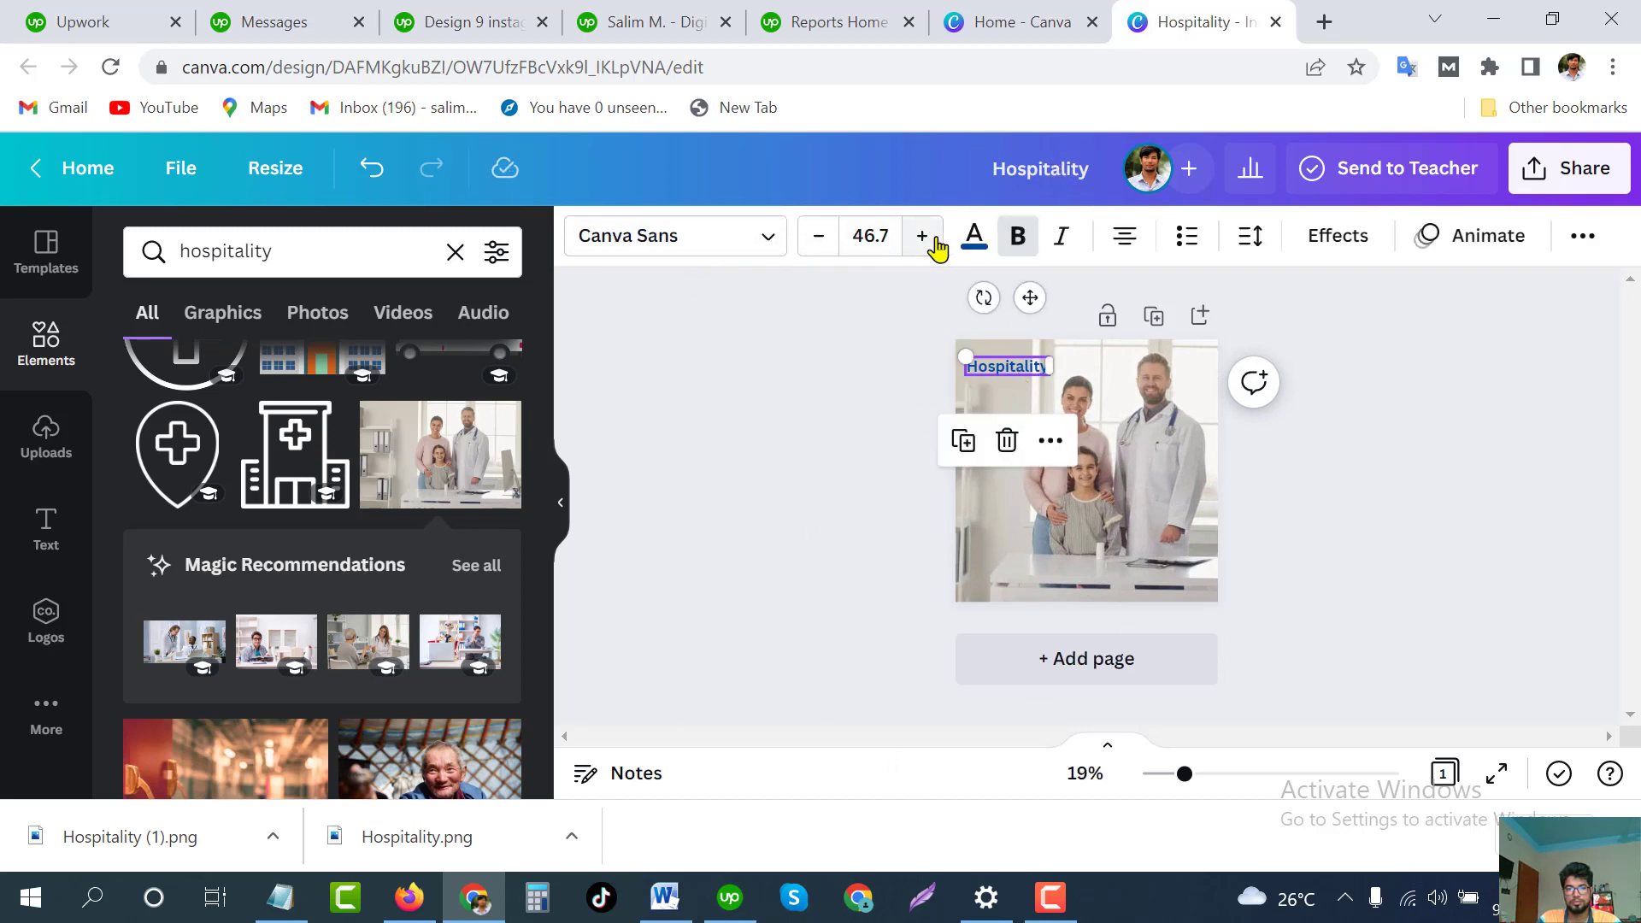
click(975, 236)
scroll(335, 517, down, 4)
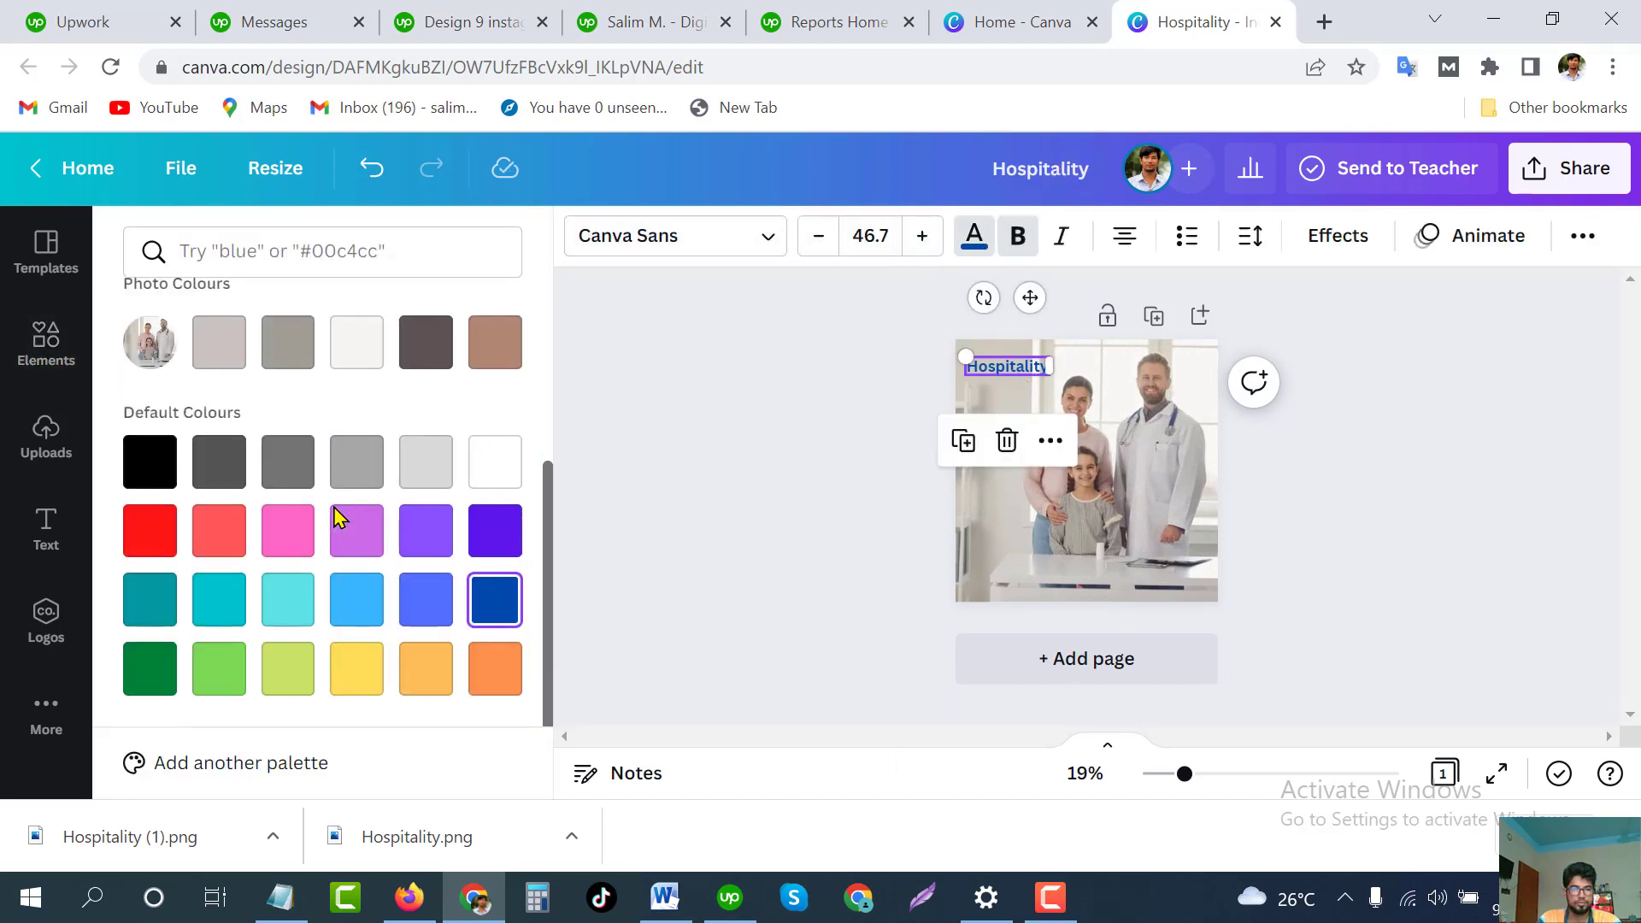
click(293, 533)
key(Escape)
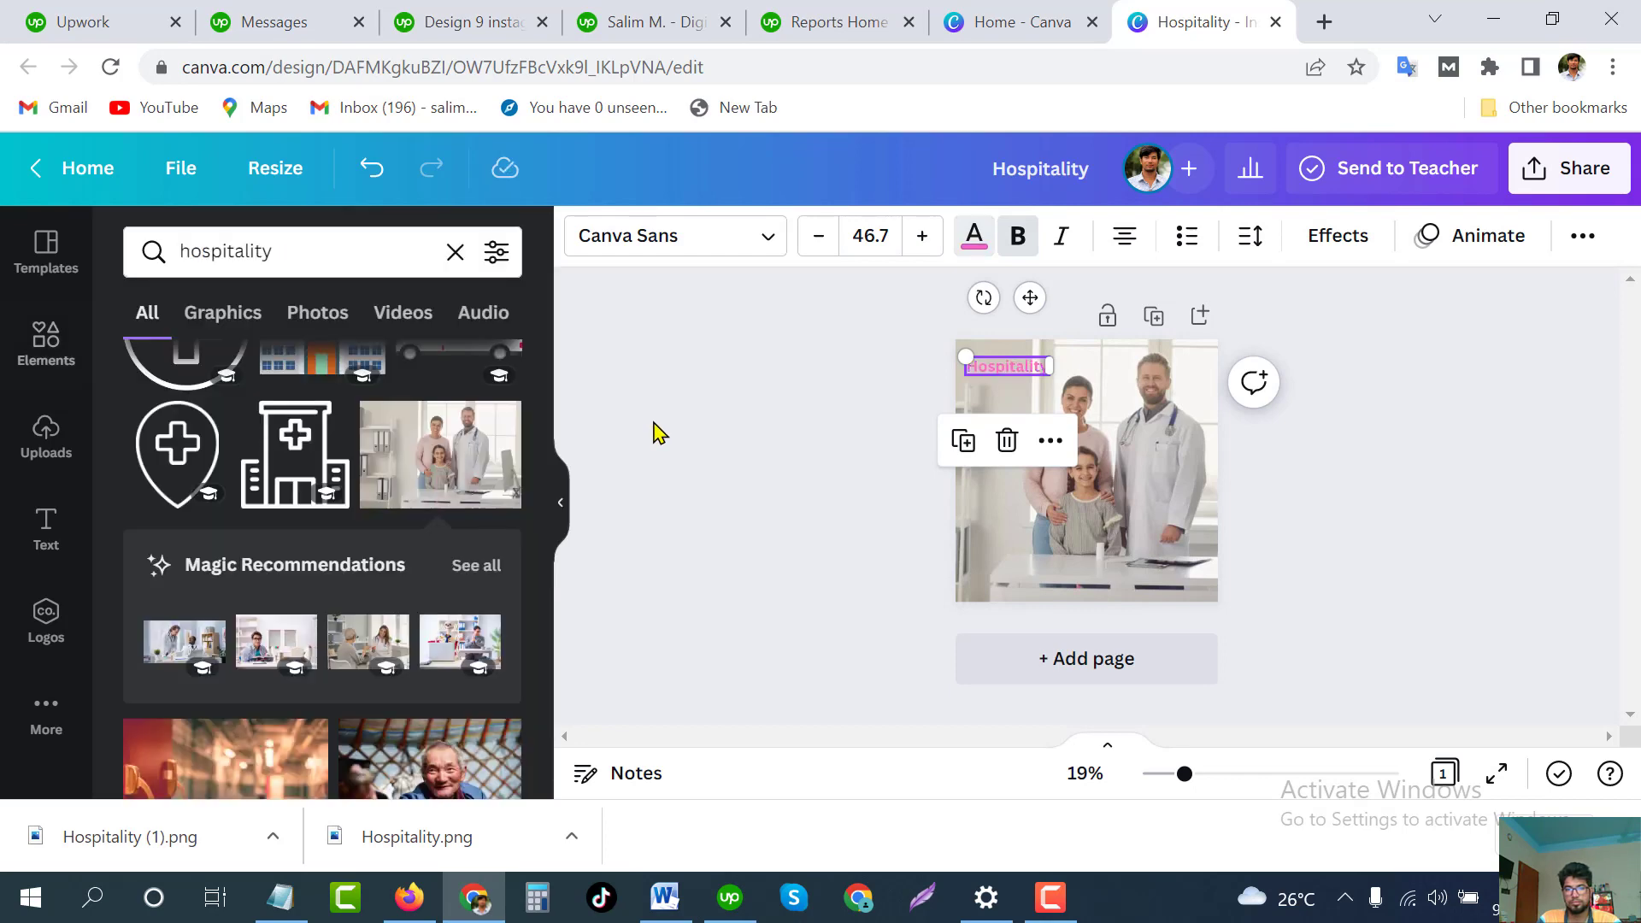
click(1387, 439)
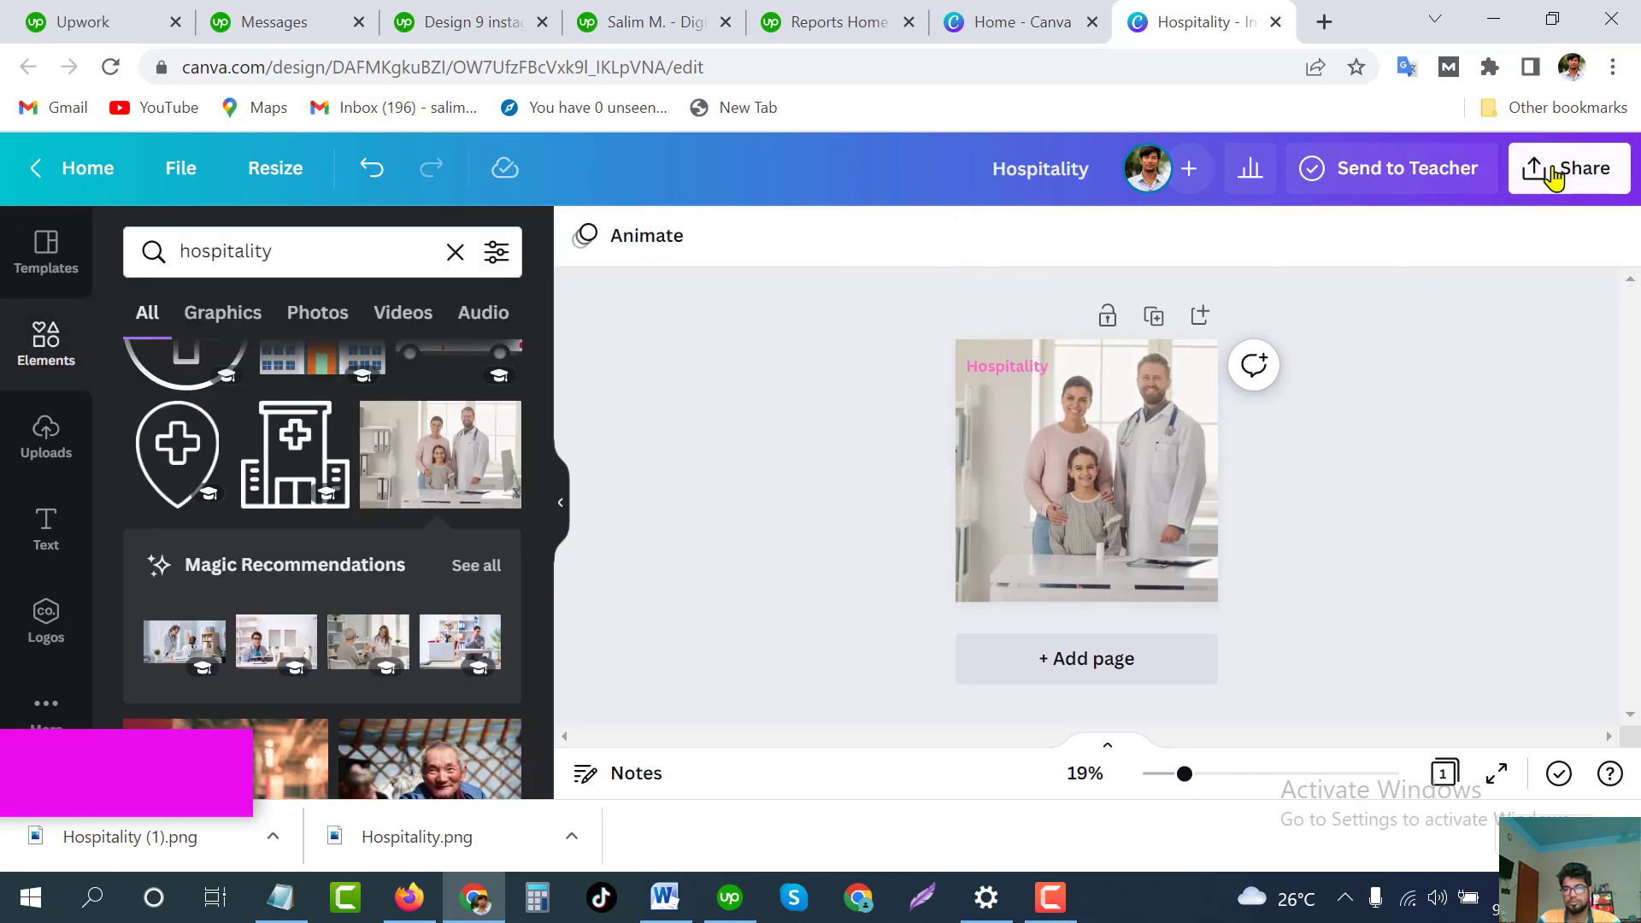
Download the pink-heading Hospitality post as a PNG and dismiss the browser's downloads bar and the completed-download notice
click(1564, 169)
scroll(1302, 448, down, 3)
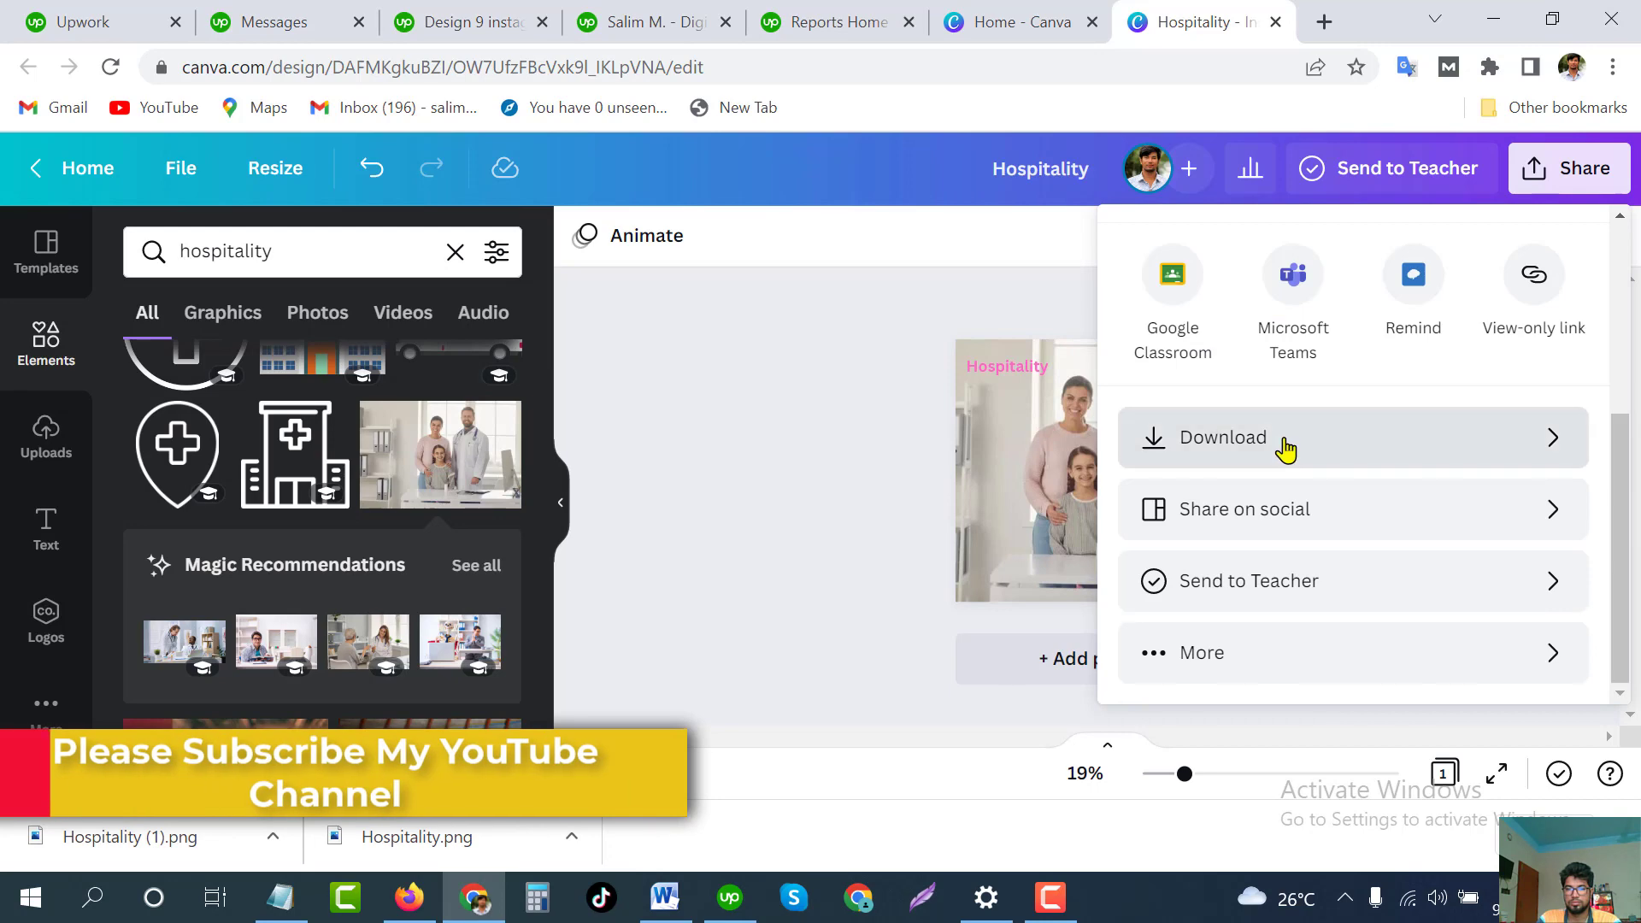
click(1290, 444)
scroll(1286, 449, down, 1)
scroll(1286, 448, down, 1)
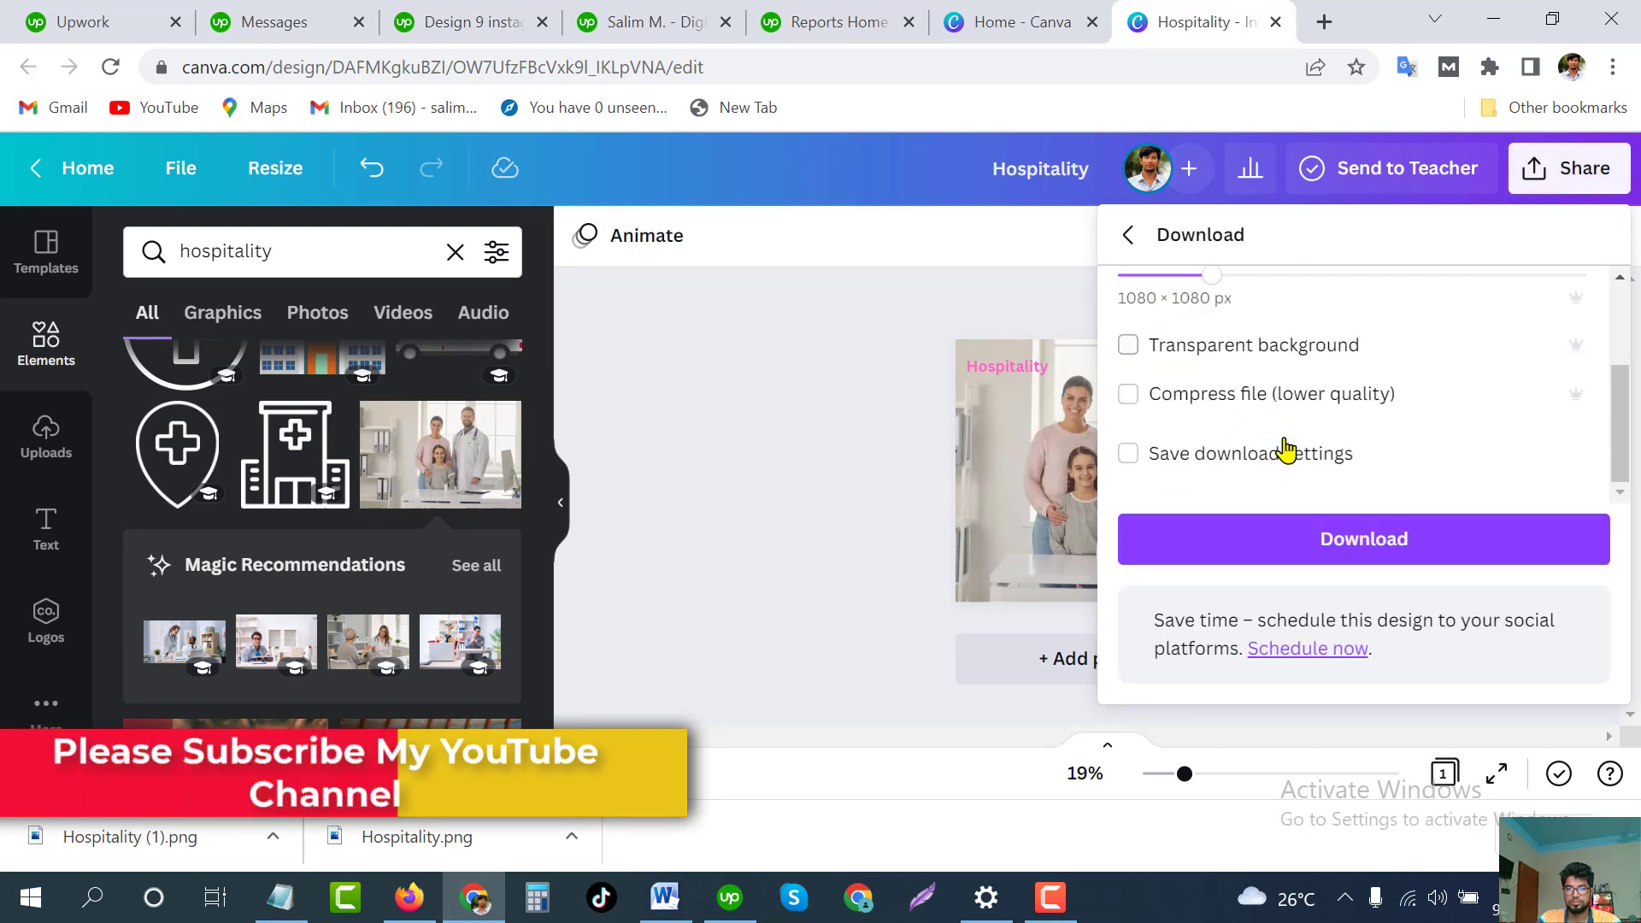
click(1358, 540)
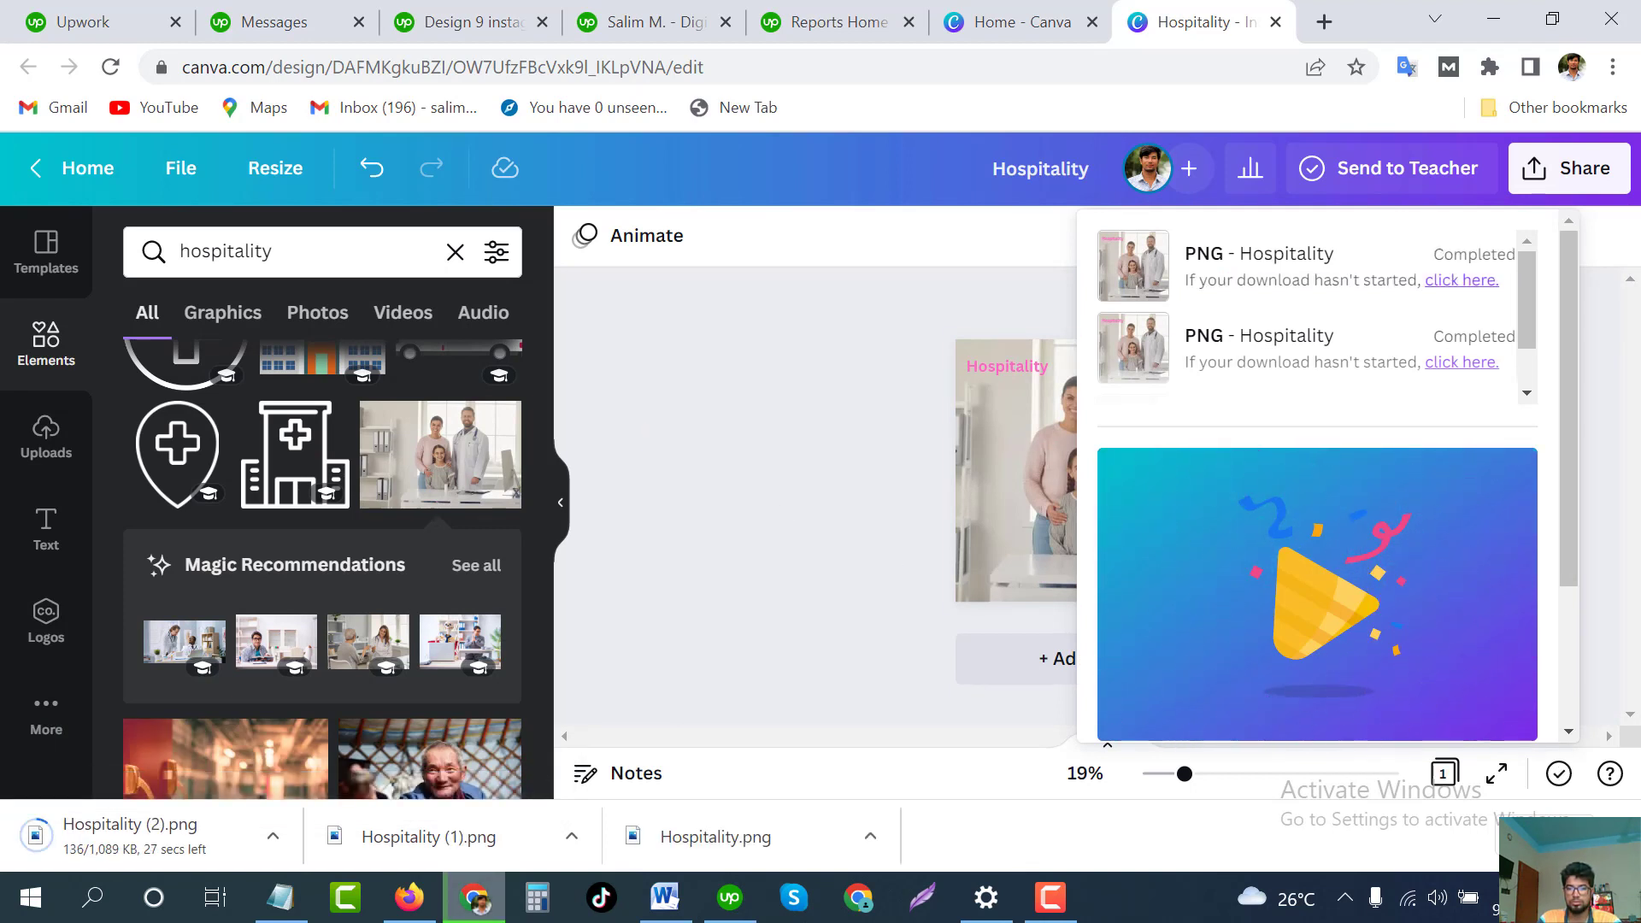
click(1613, 837)
click(721, 502)
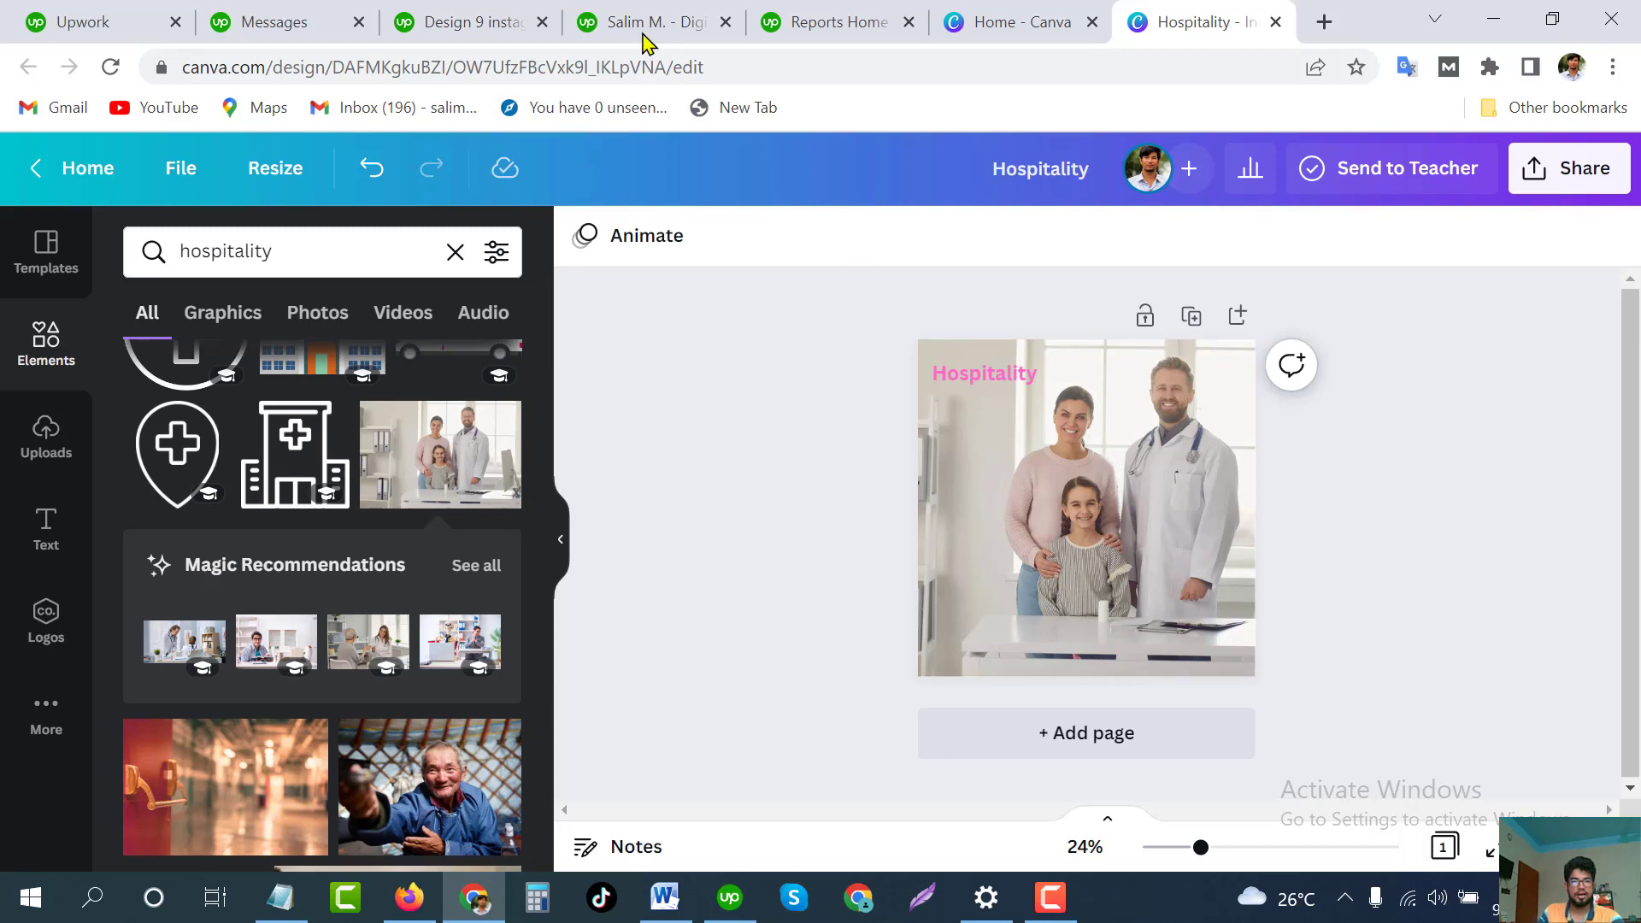
Switch to the Upwork contract page and examine the organic followers requirement in the milestone timeline
click(489, 22)
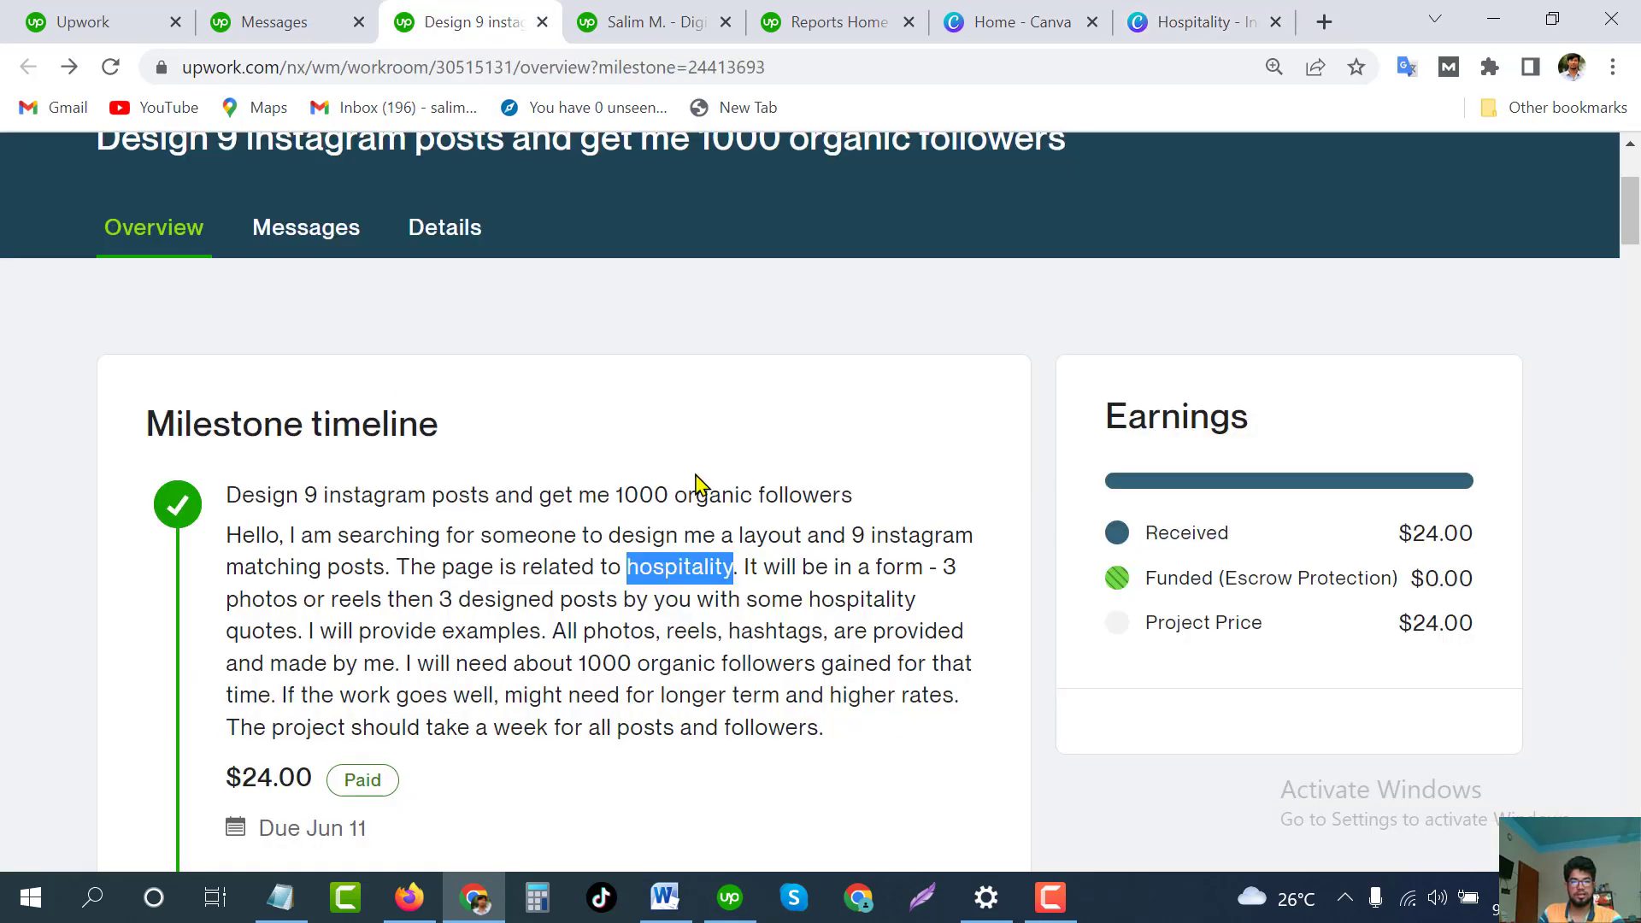
click(887, 488)
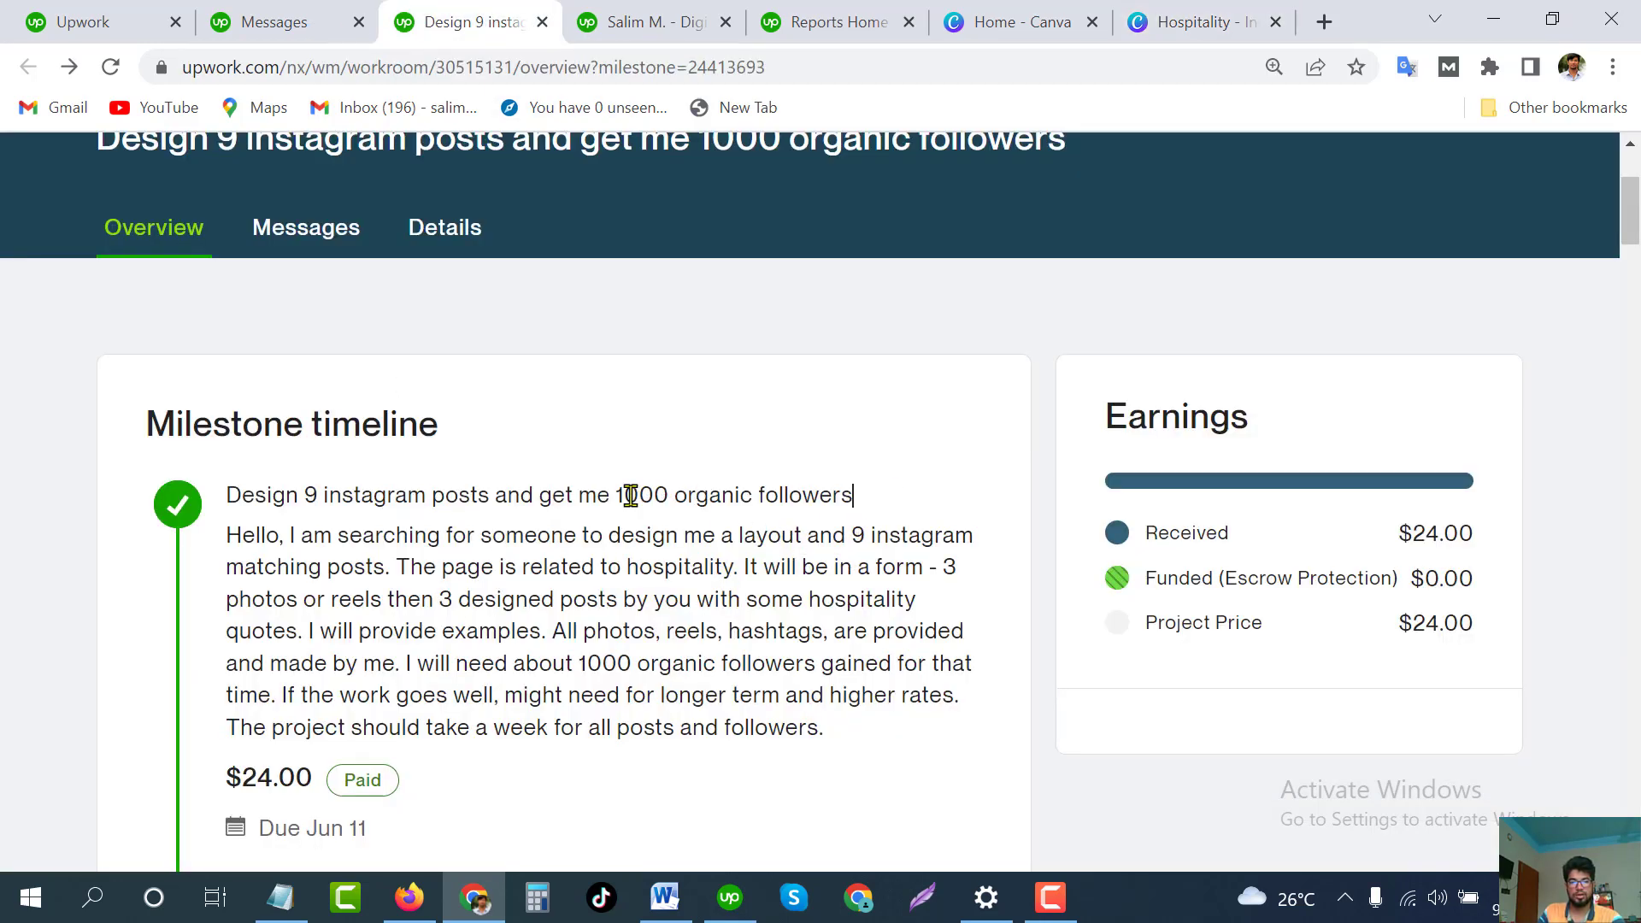
drag(612, 496, 835, 495)
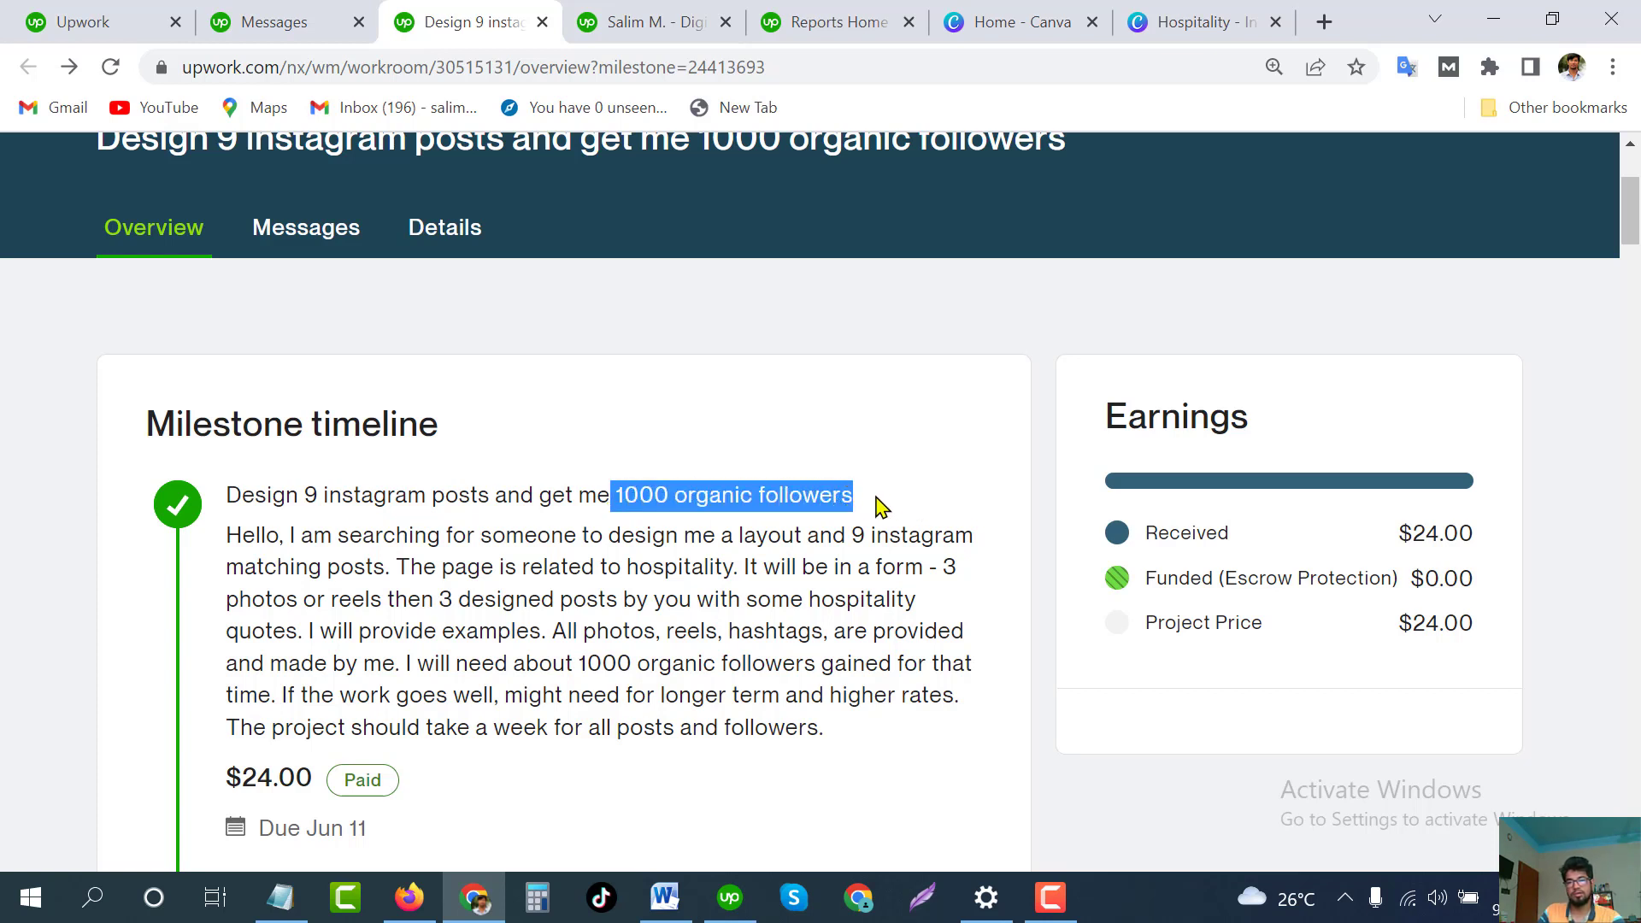
click(774, 493)
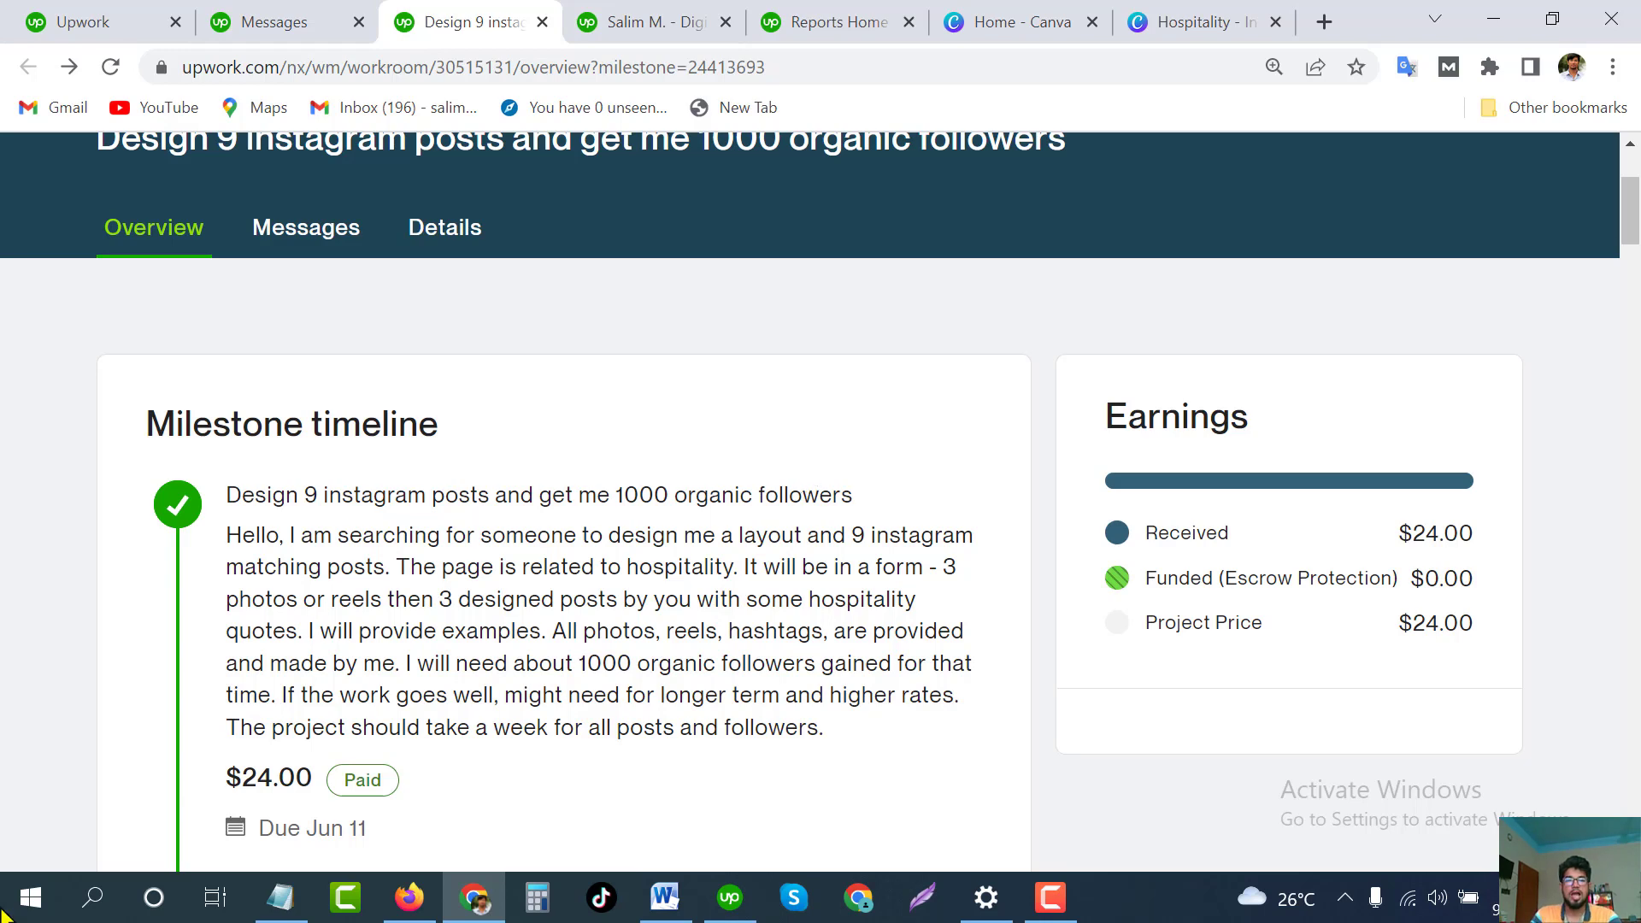
scroll(473, 718, down, 4)
scroll(623, 670, down, 5)
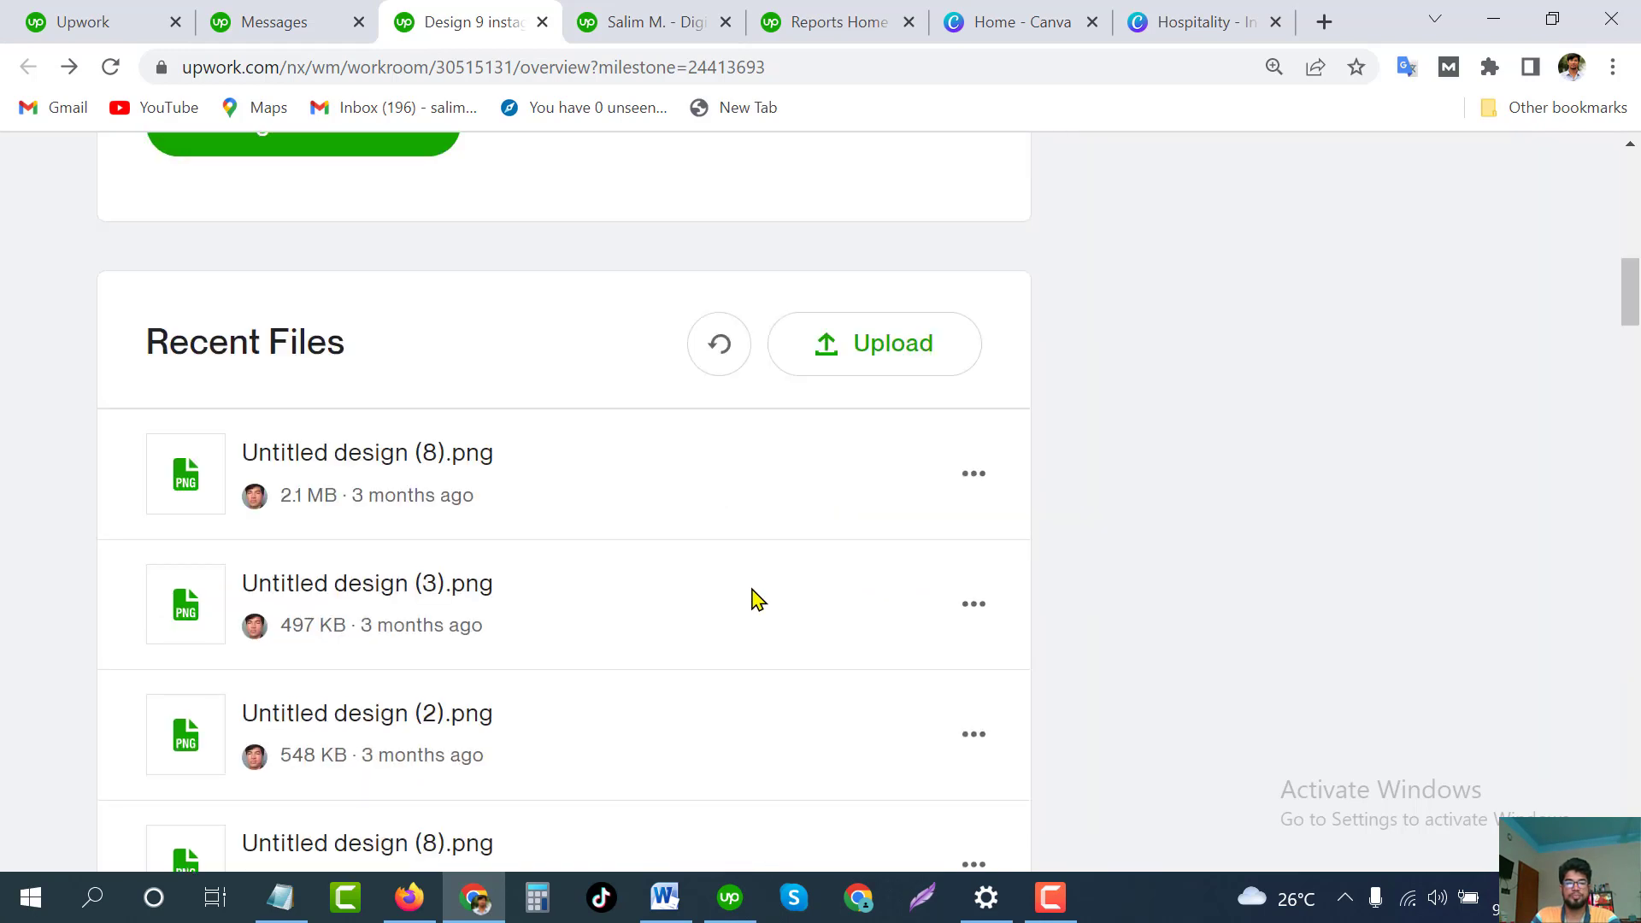
scroll(756, 599, up, 10)
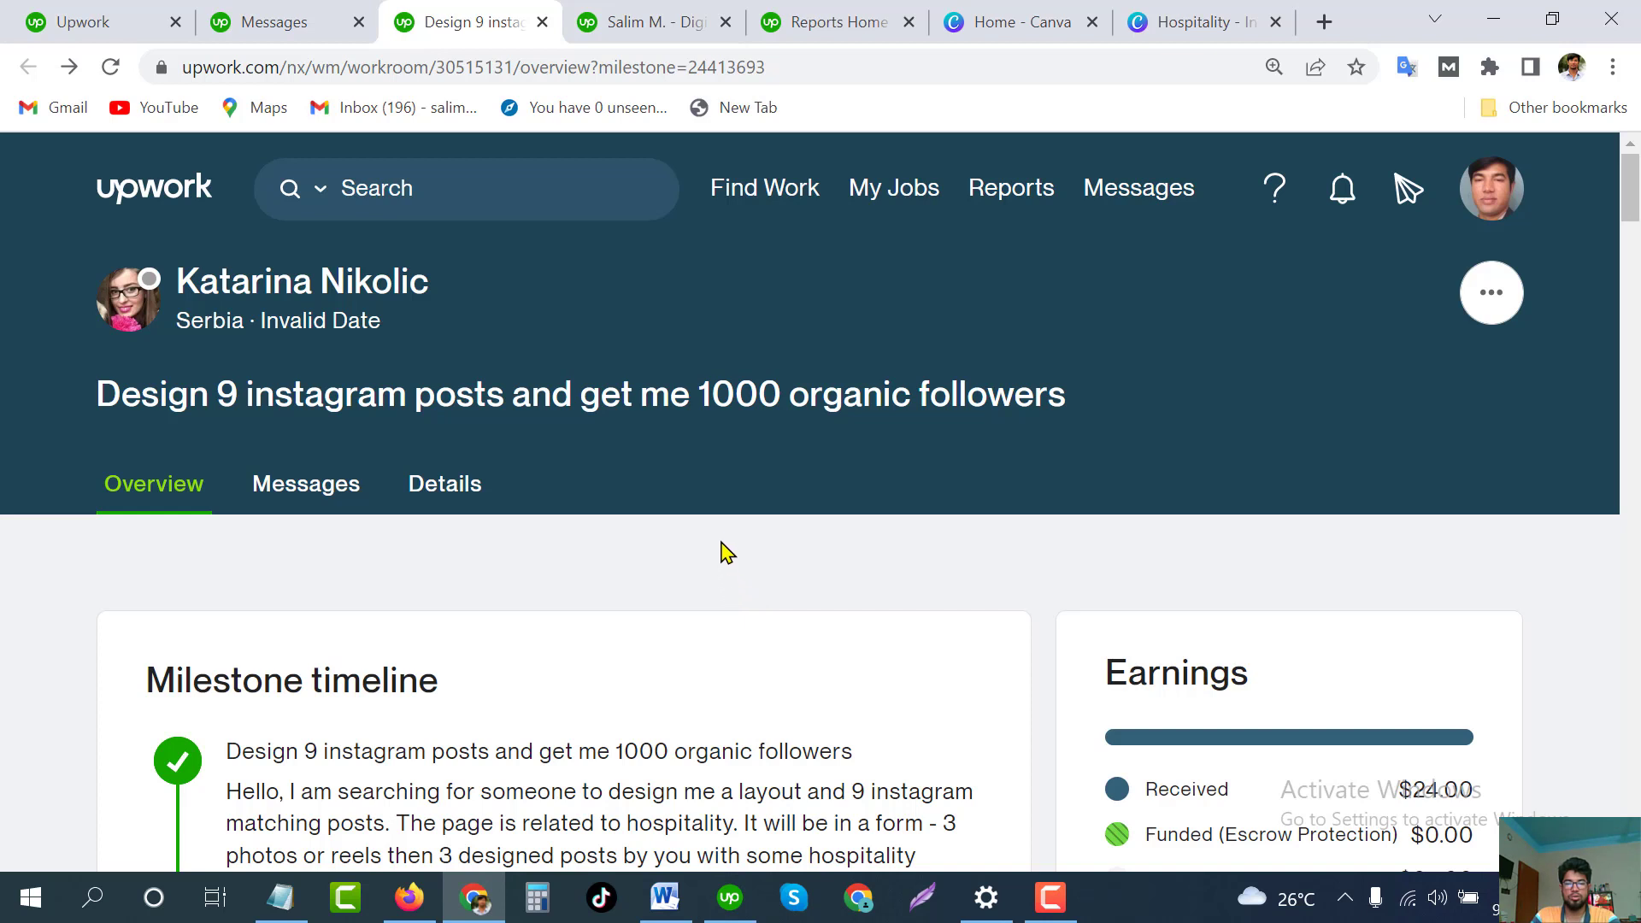
Examine the organic followers target in the contract title at the head of the Upwork page
drag(702, 394, 1074, 398)
click(801, 517)
drag(698, 394, 1067, 389)
click(746, 504)
scroll(667, 490, down, 1)
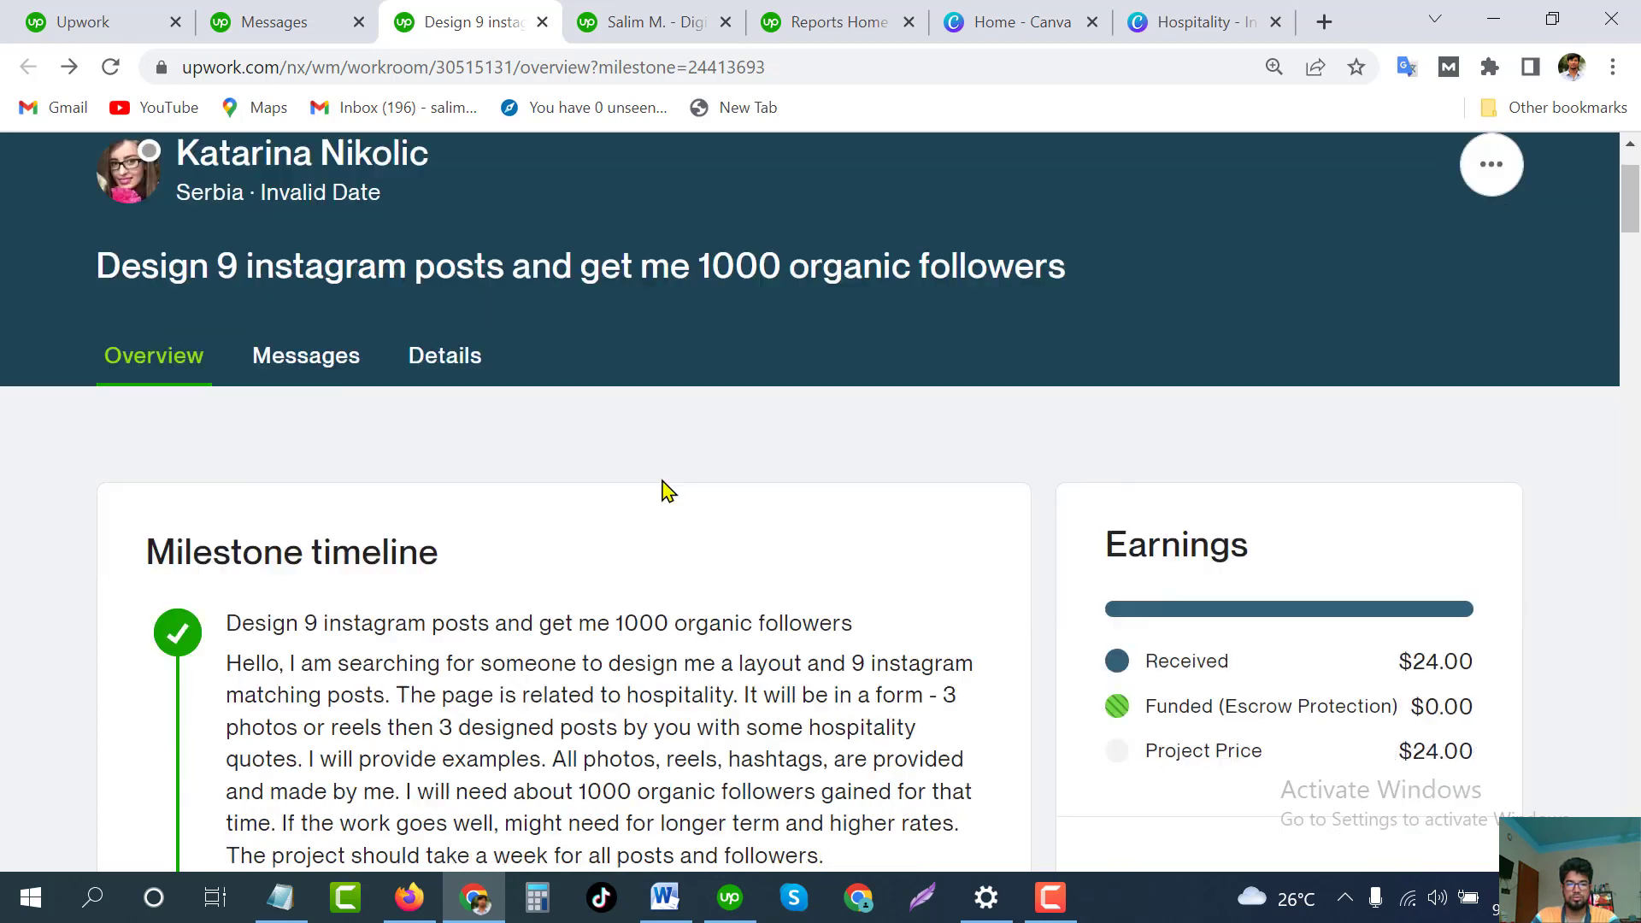
scroll(667, 491, up, 1)
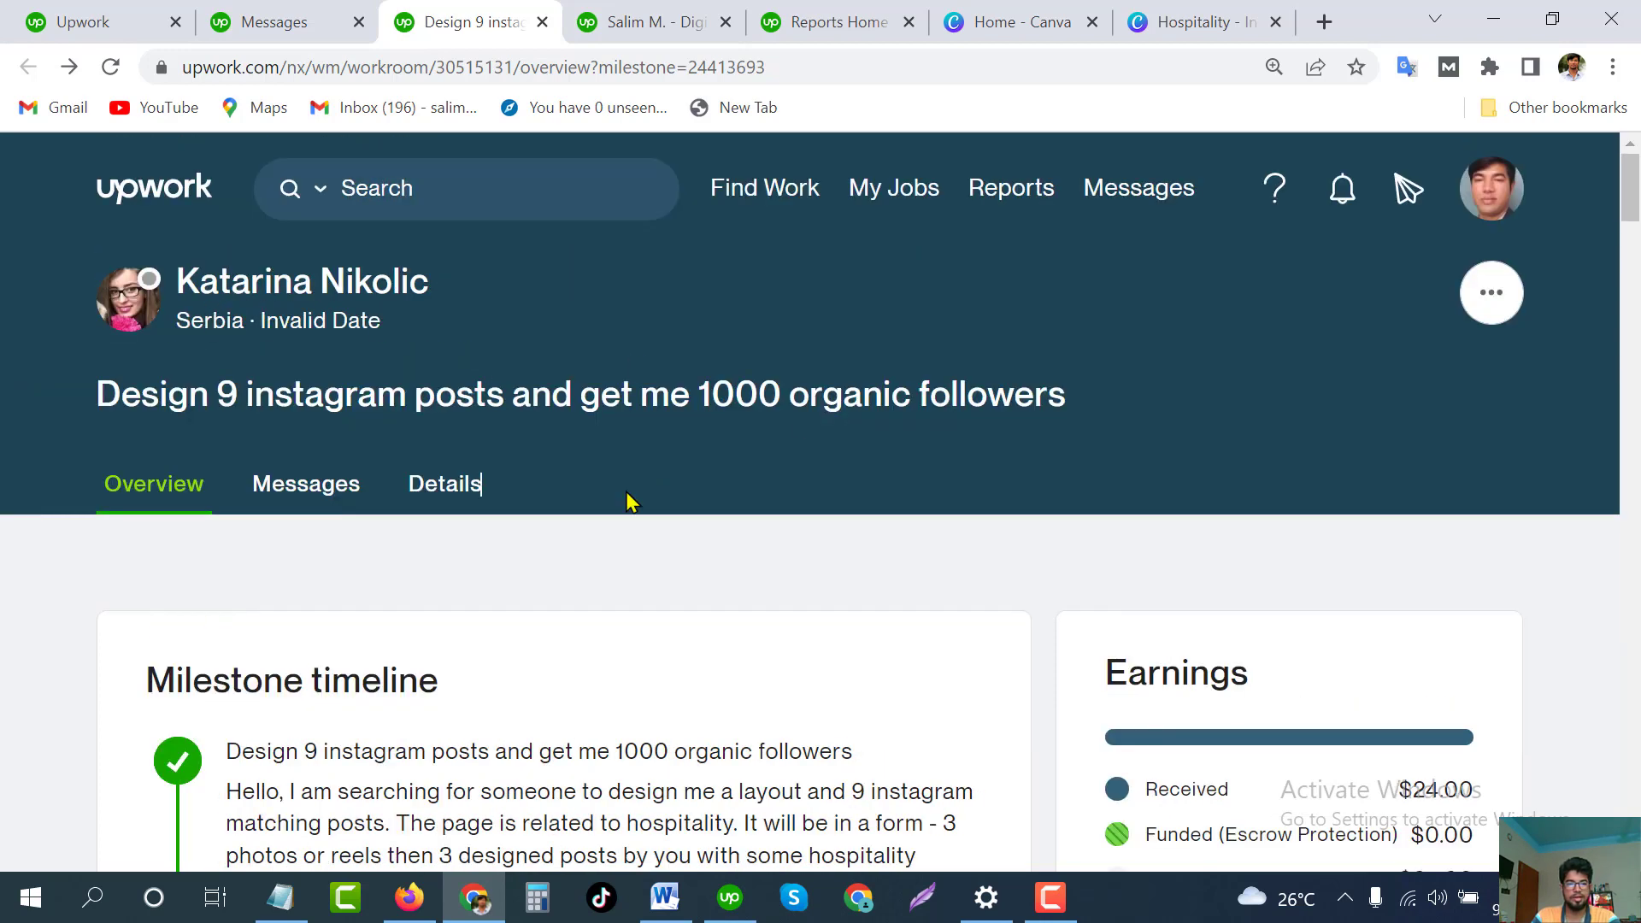
Look through the delivered PNG designs under Recent Files on the contract page, returning to the contract title
scroll(631, 504, down, 7)
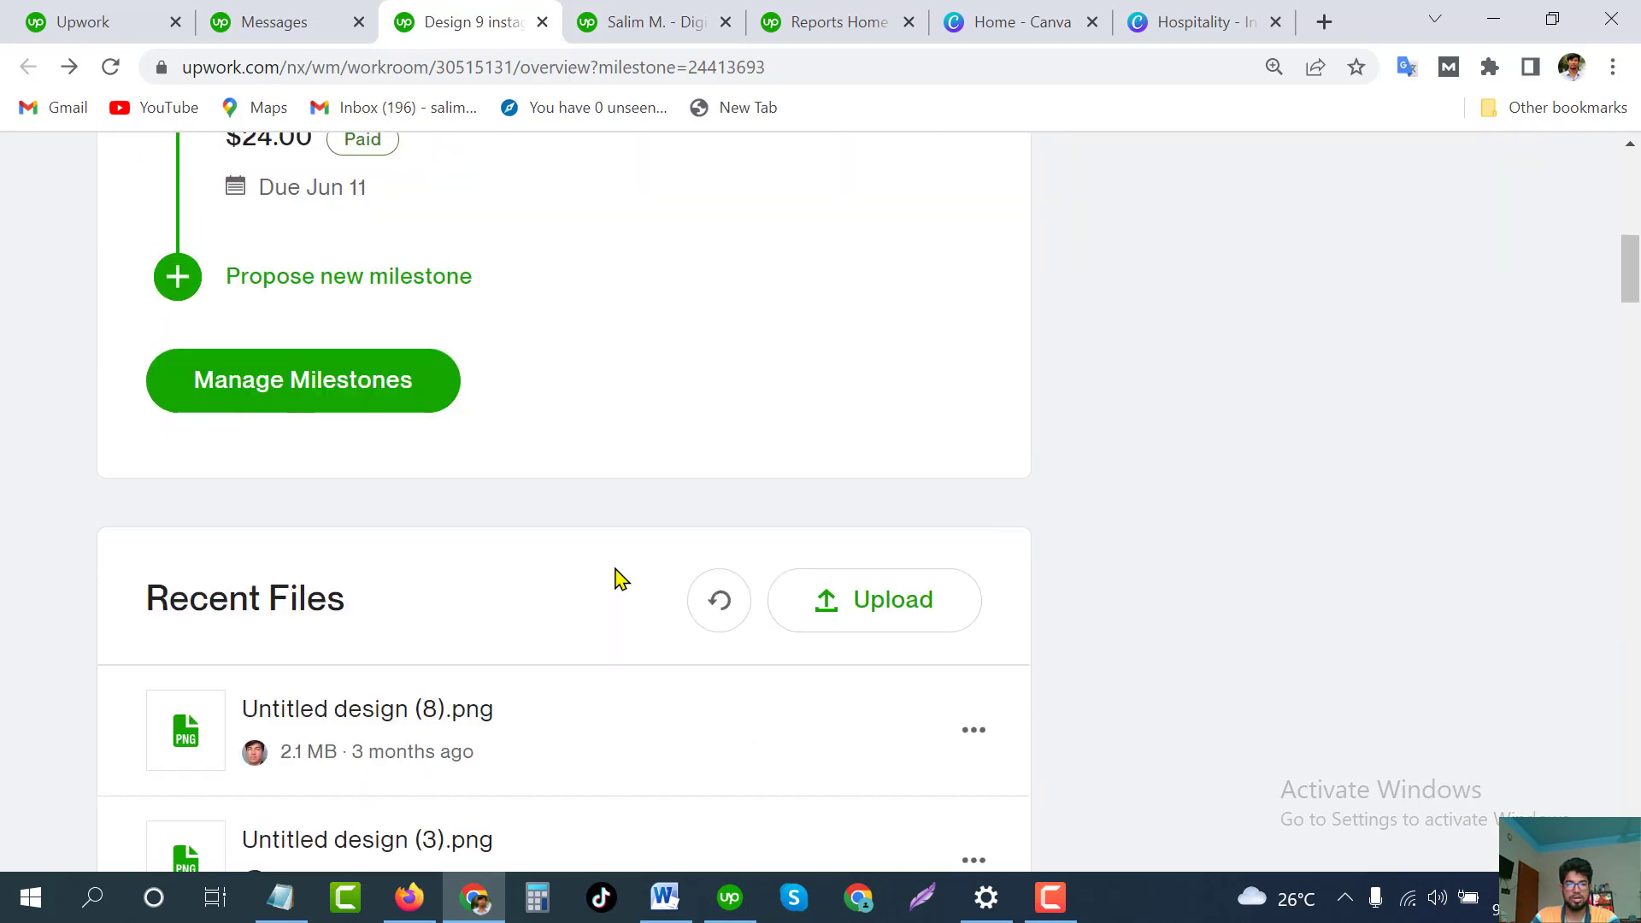
scroll(618, 578, down, 2)
scroll(392, 484, down, 3)
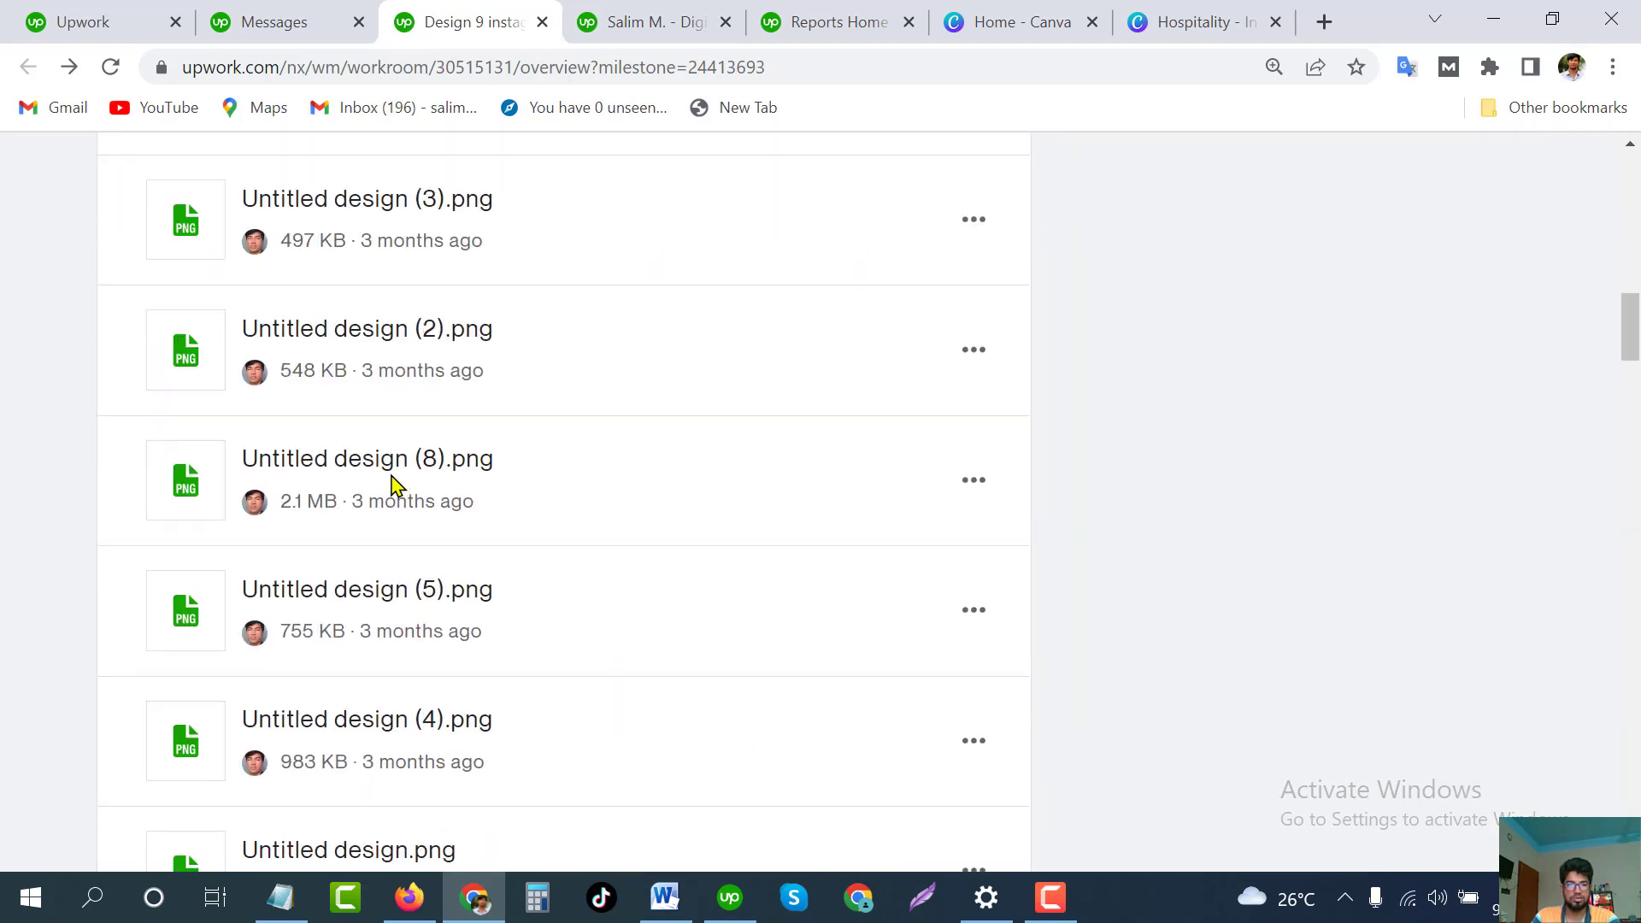
scroll(393, 484, up, 4)
scroll(375, 524, down, 8)
scroll(555, 608, down, 3)
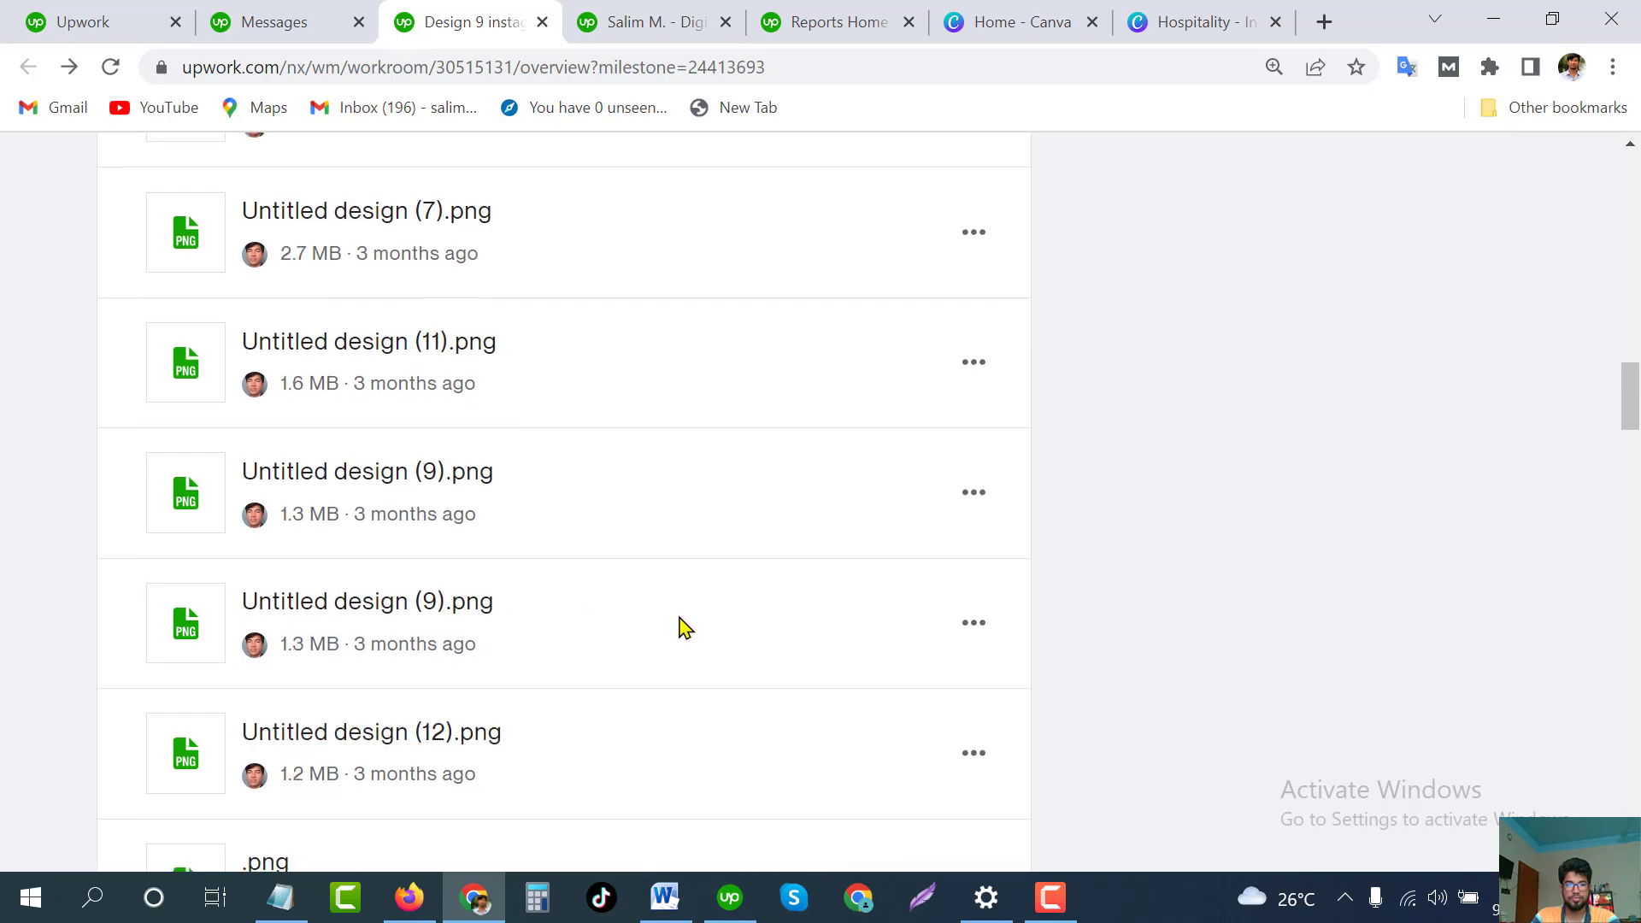
scroll(682, 627, up, 15)
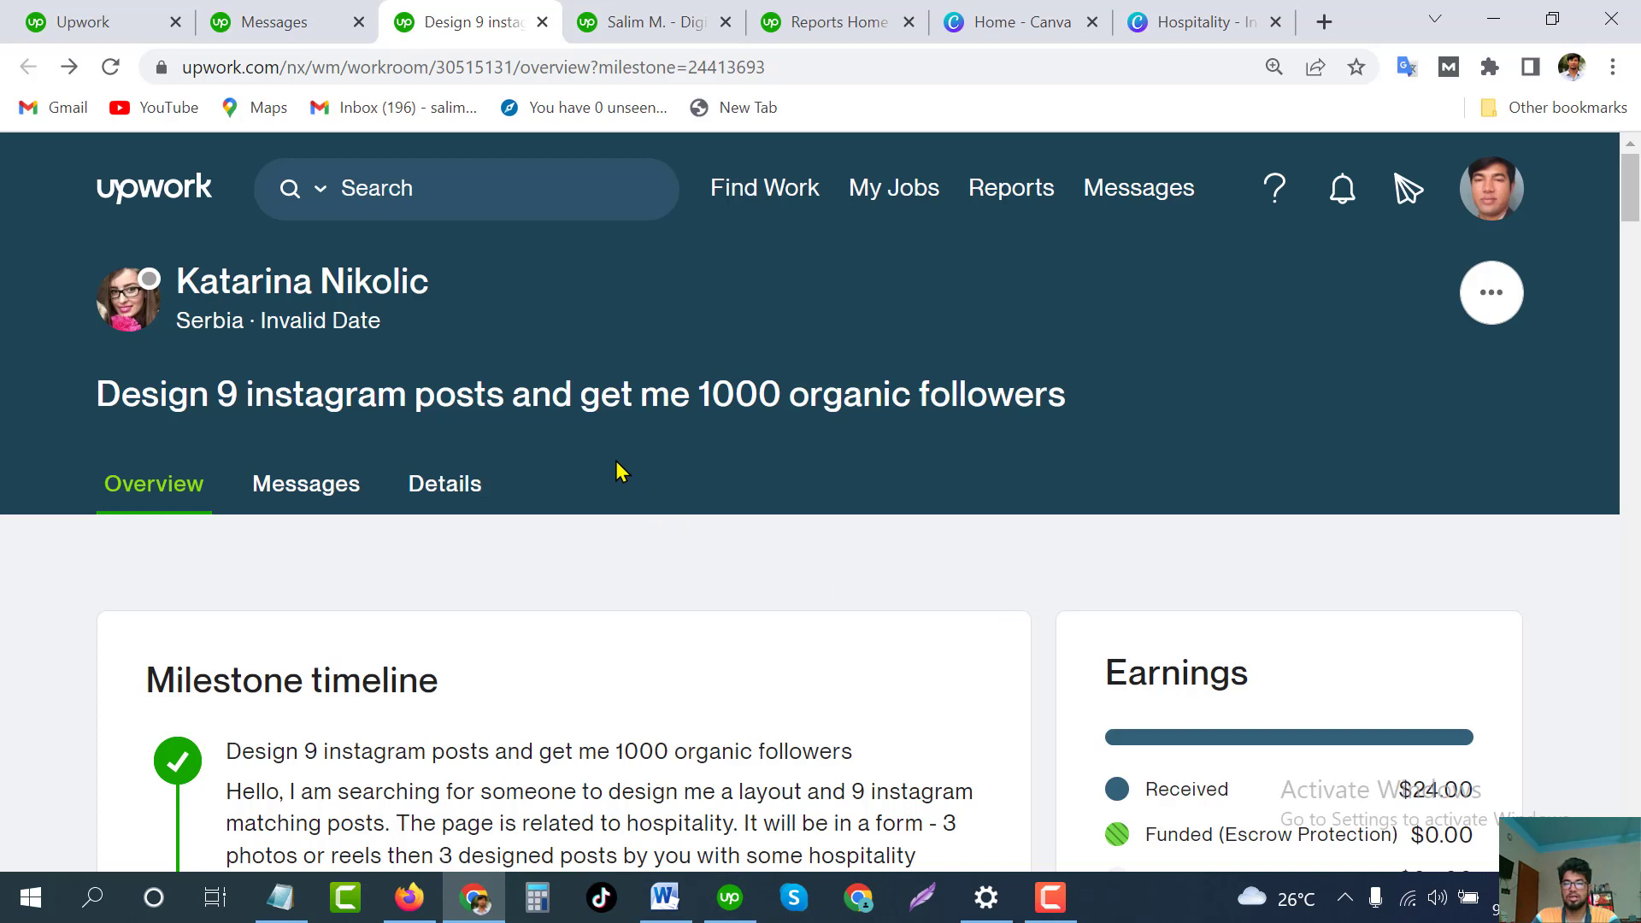
drag(1066, 395, 80, 410)
click(571, 465)
click(1049, 899)
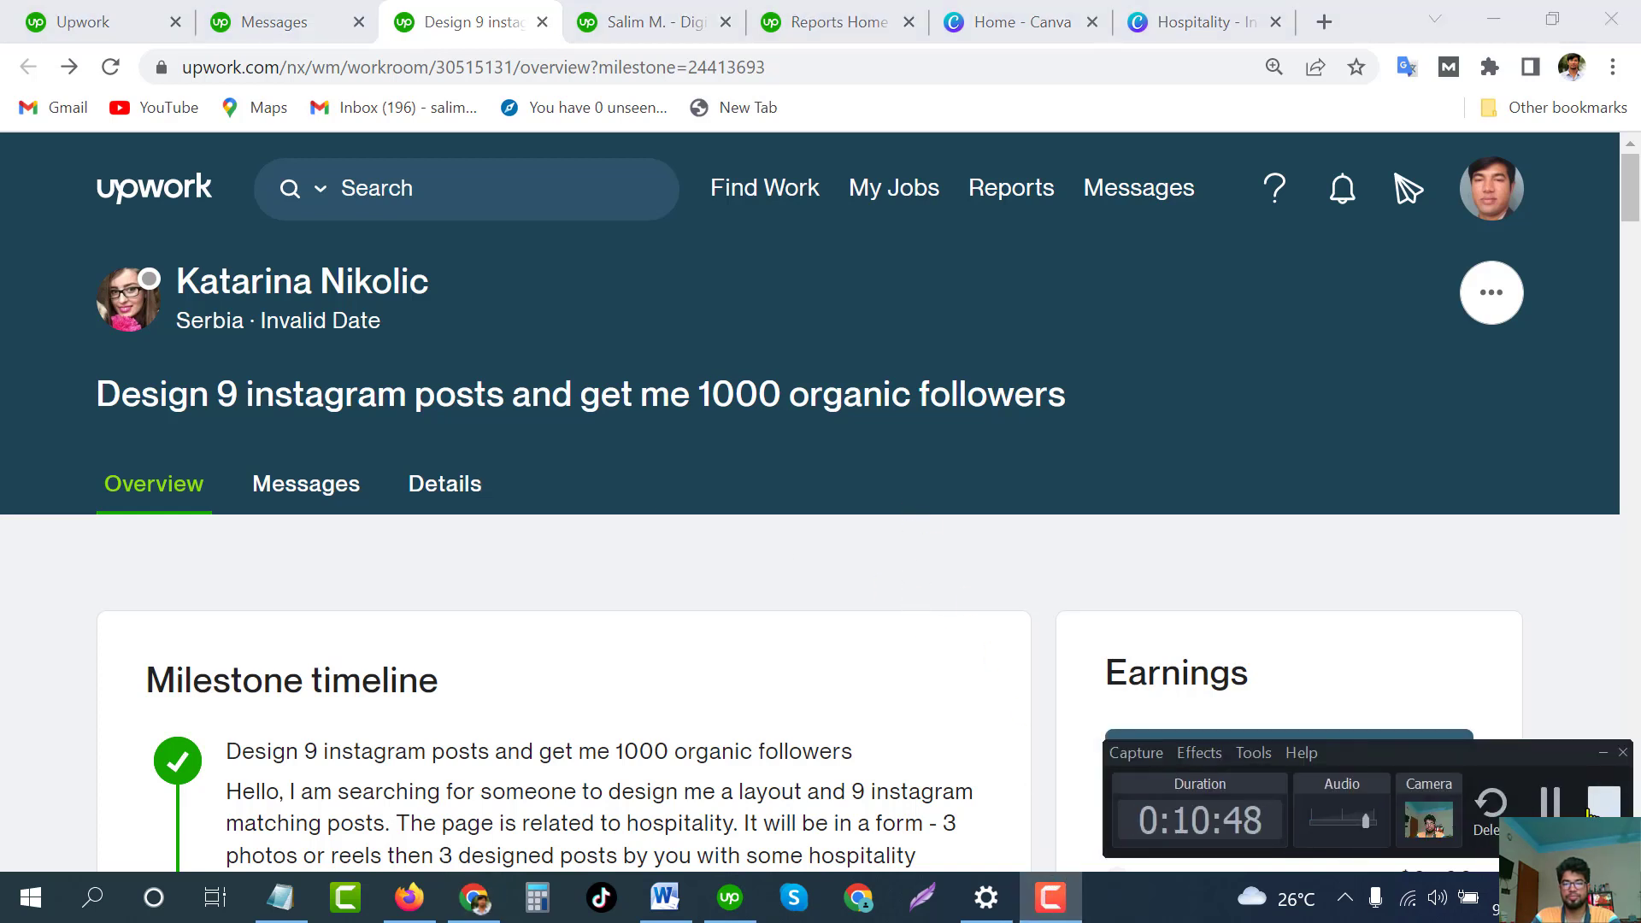